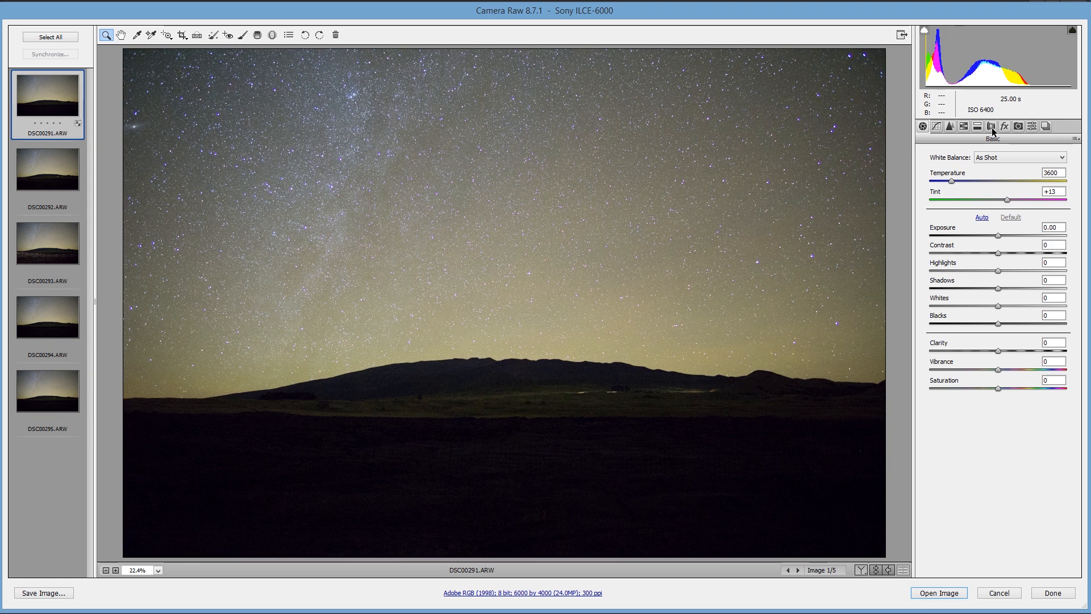
Step: Enable Remove Chromatic Aberration in the lens corrections for DSC00291.ARW
click(991, 126)
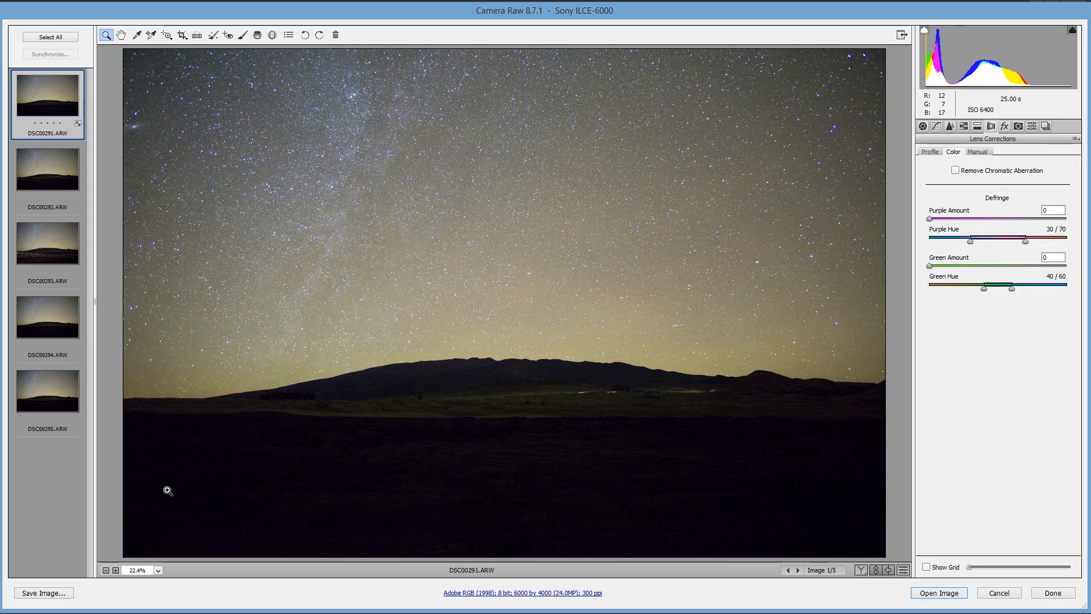
click(146, 573)
click(161, 497)
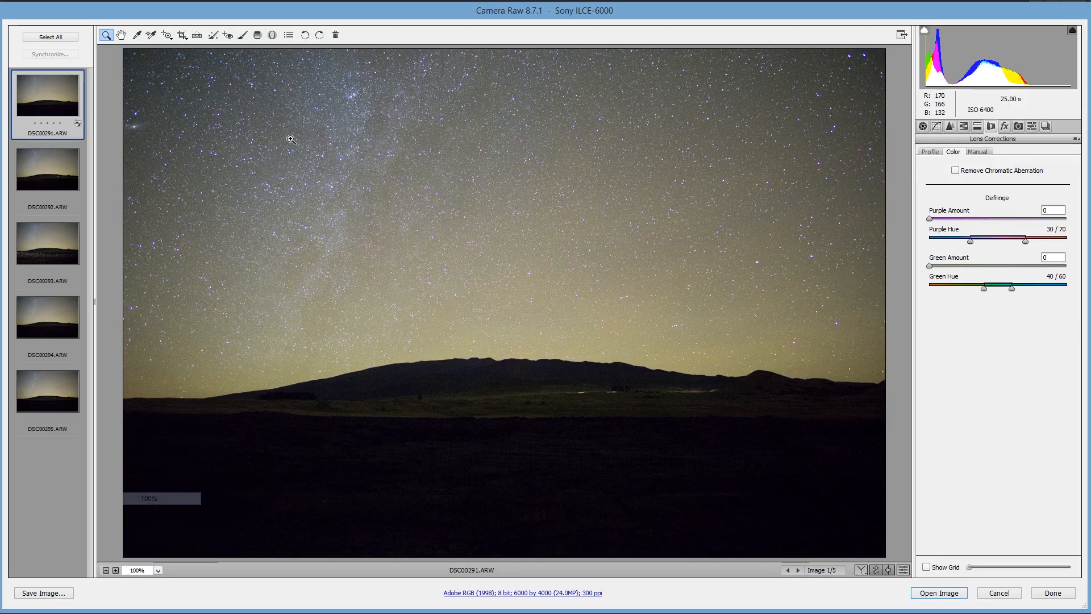
click(121, 35)
drag(322, 195, 285, 385)
drag(411, 186, 184, 300)
drag(739, 242, 418, 341)
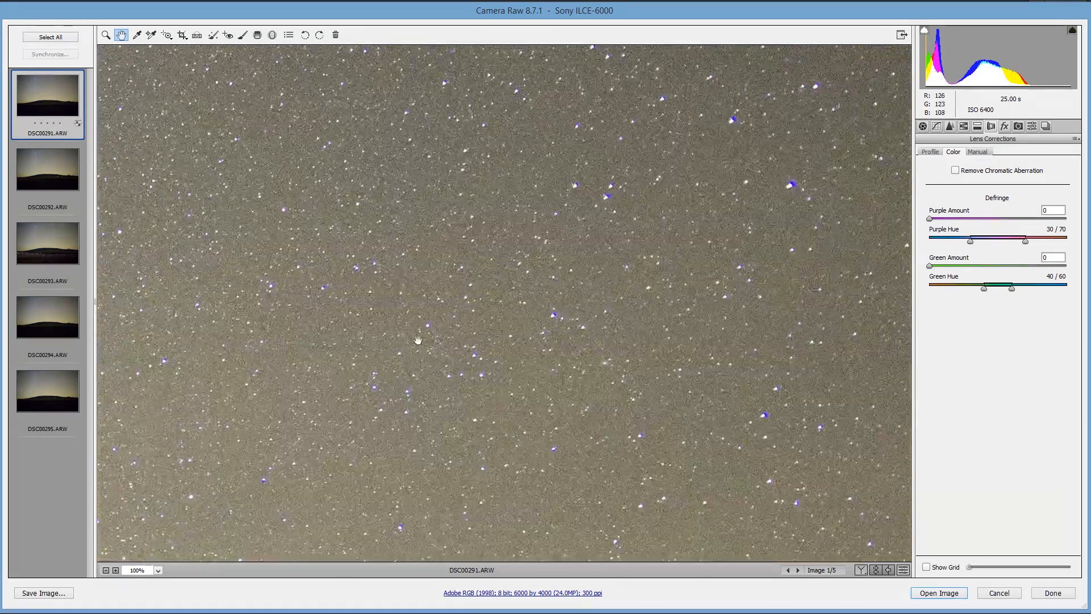
drag(832, 172, 493, 356)
drag(656, 202, 373, 313)
drag(680, 203, 680, 281)
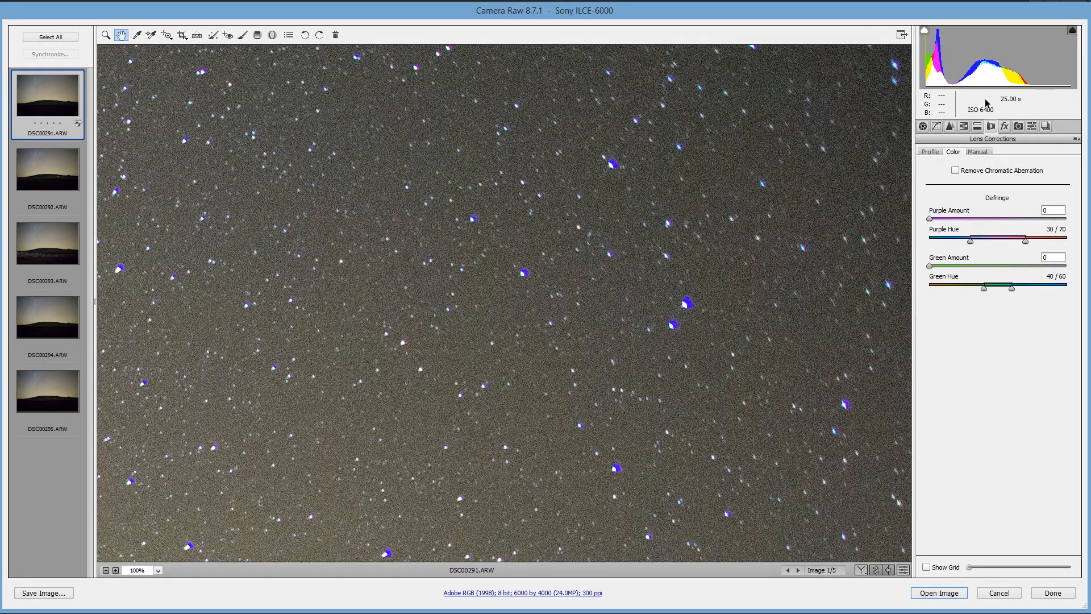
drag(106, 509, 408, 449)
click(955, 170)
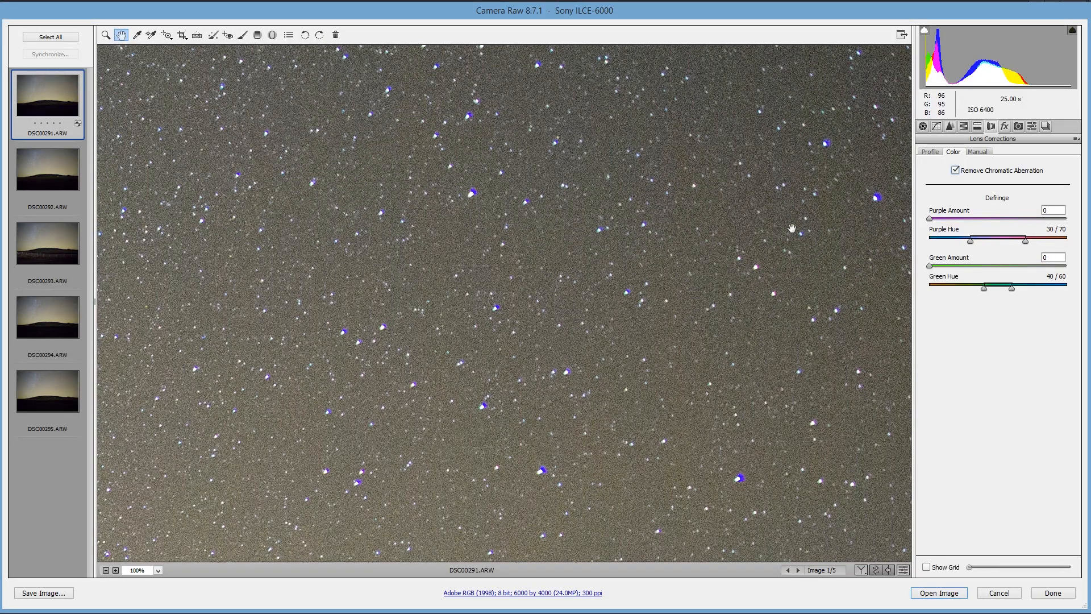
Step: Set the purple defringe amount to 8 to clean up the star fringes, checking the result across the sky
click(957, 219)
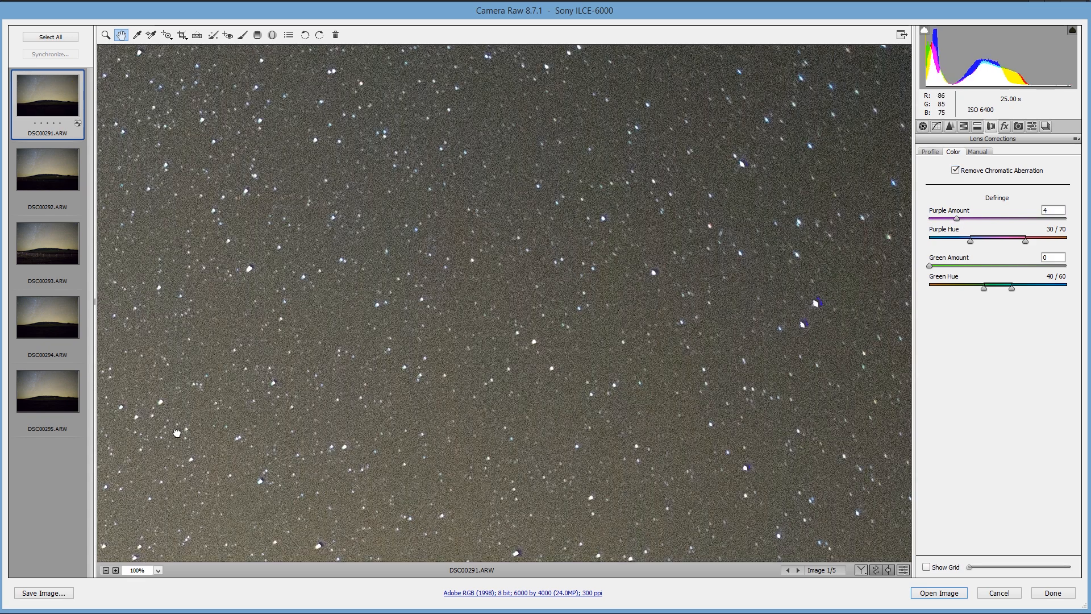
drag(177, 433, 47, 521)
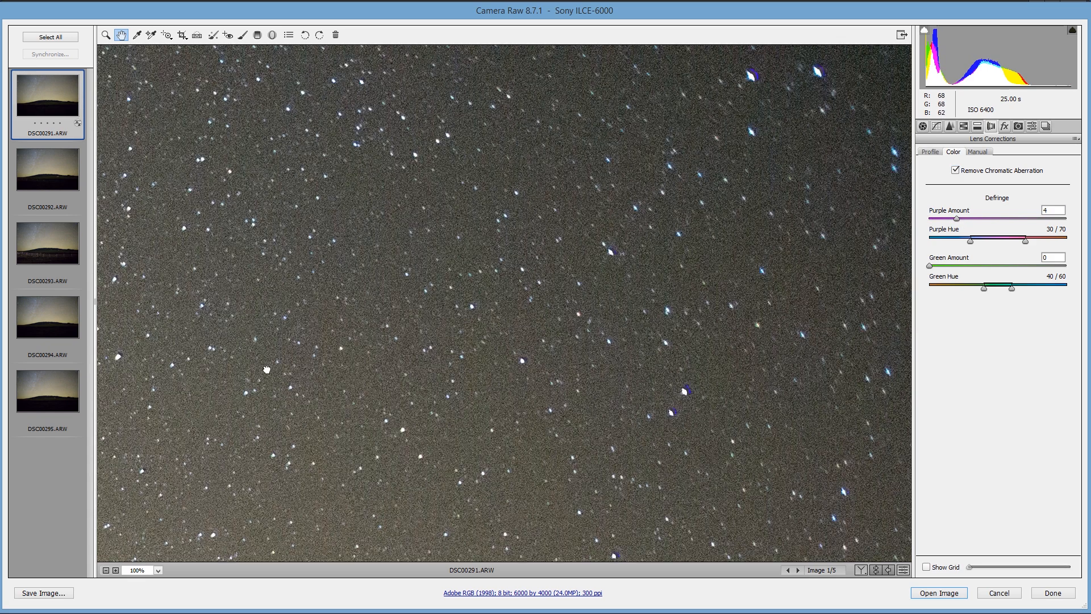
click(975, 219)
drag(978, 219, 984, 219)
drag(384, 390, 850, 113)
drag(326, 392, 704, 325)
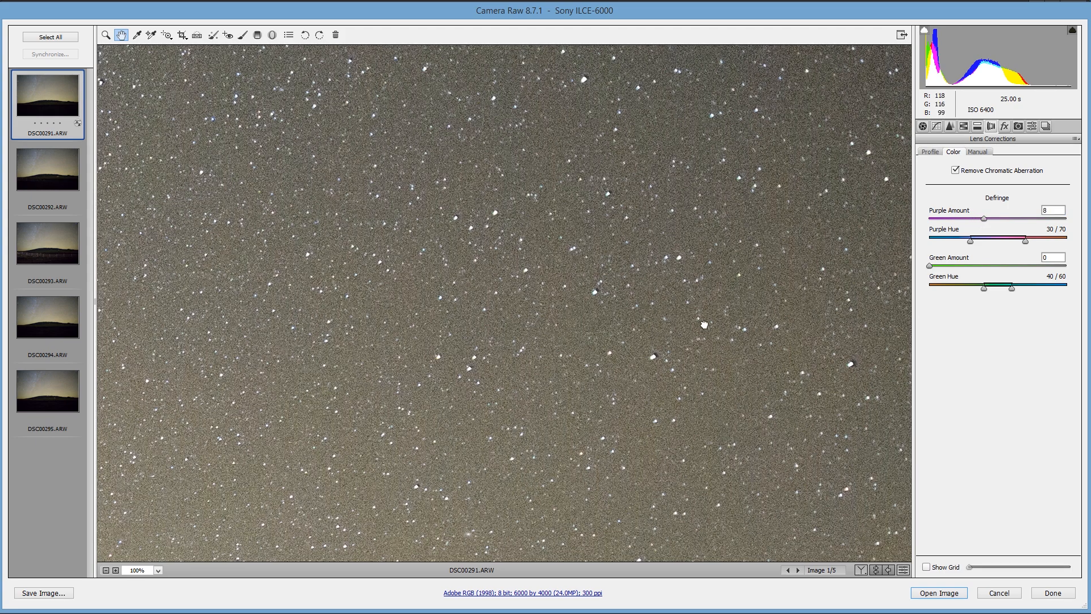
click(158, 570)
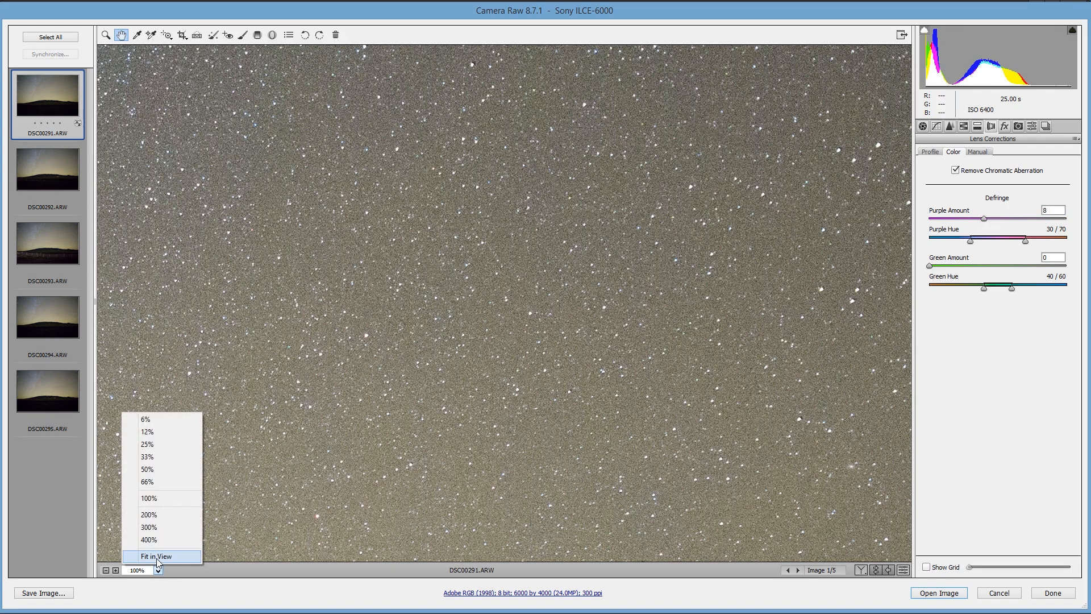
click(157, 557)
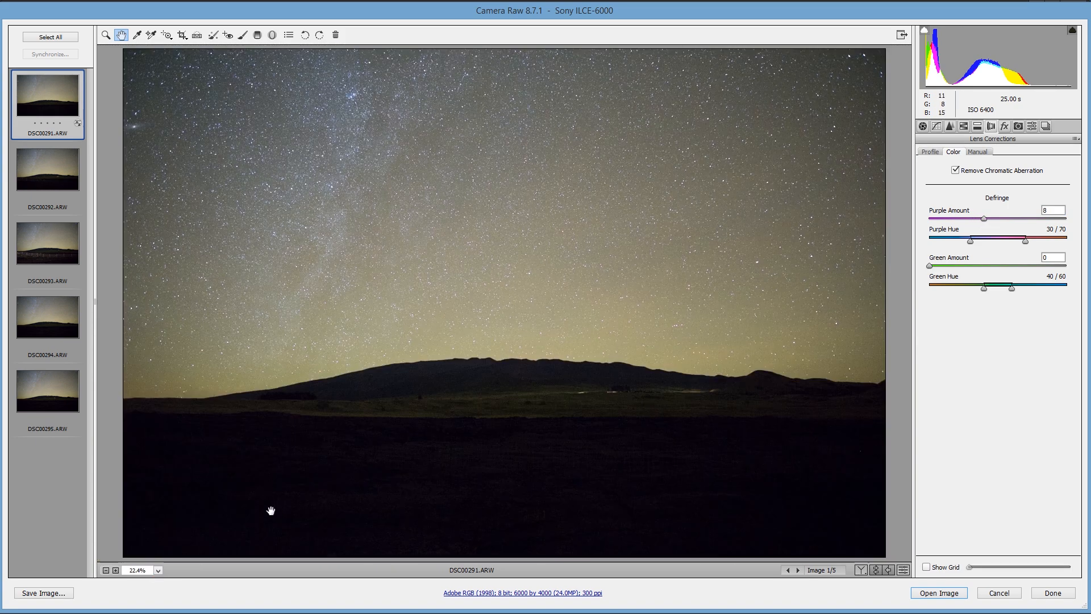
click(923, 126)
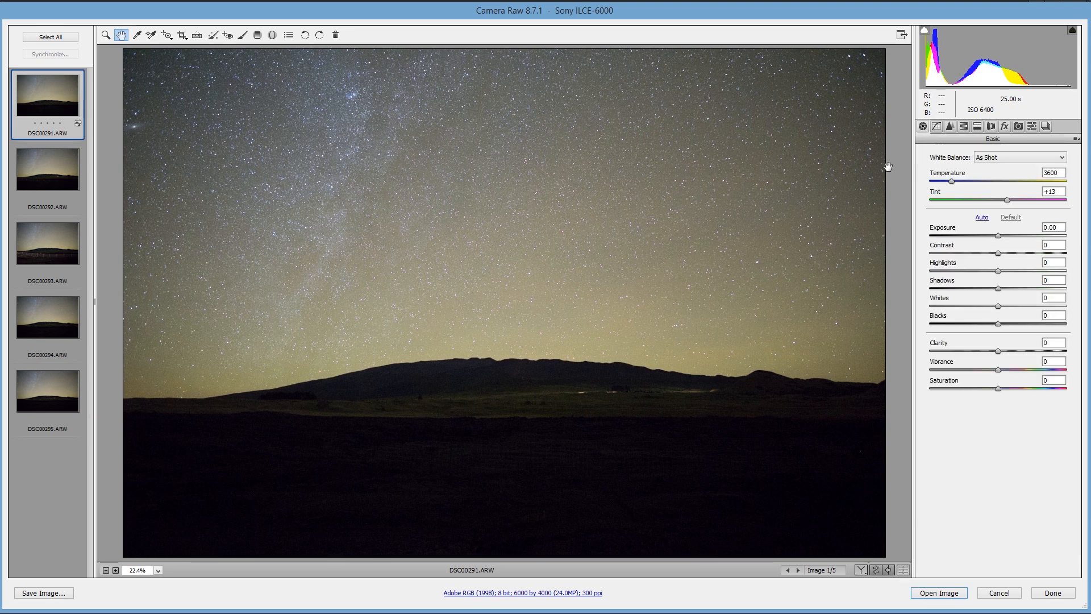
click(950, 127)
click(939, 126)
click(991, 126)
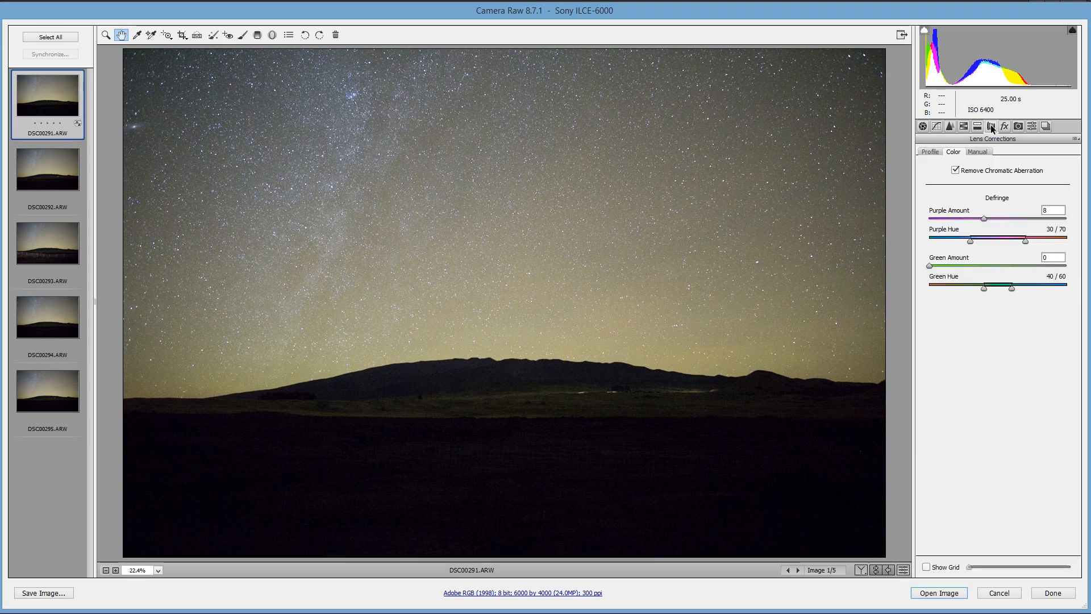
click(931, 152)
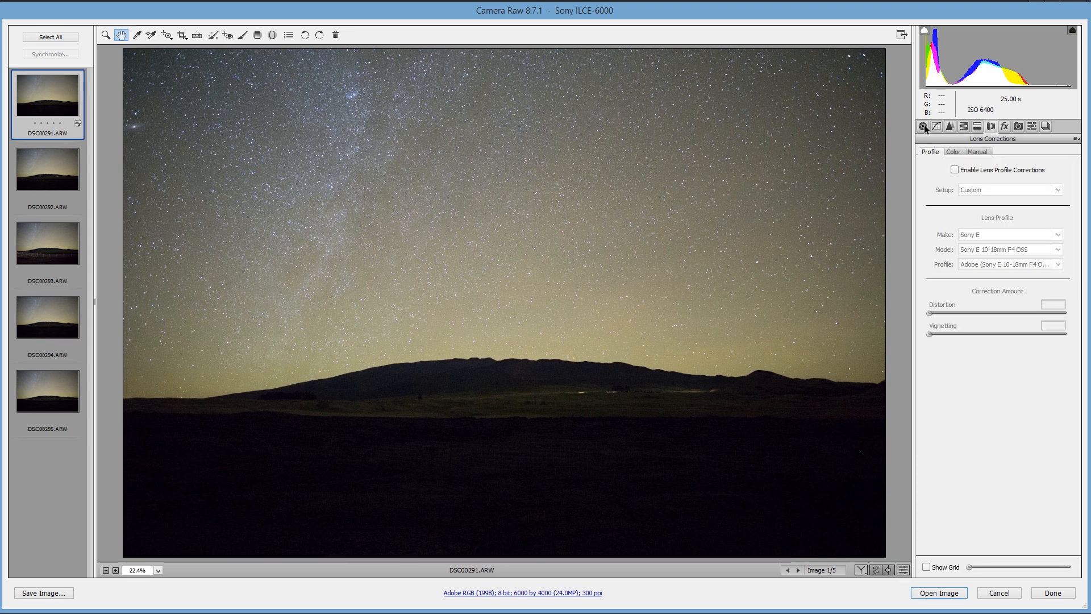
Step: Adjust the photo's basic tone and colour: Highlights -23, Shadows +31, Vibrance +19 and Saturation +11
click(924, 126)
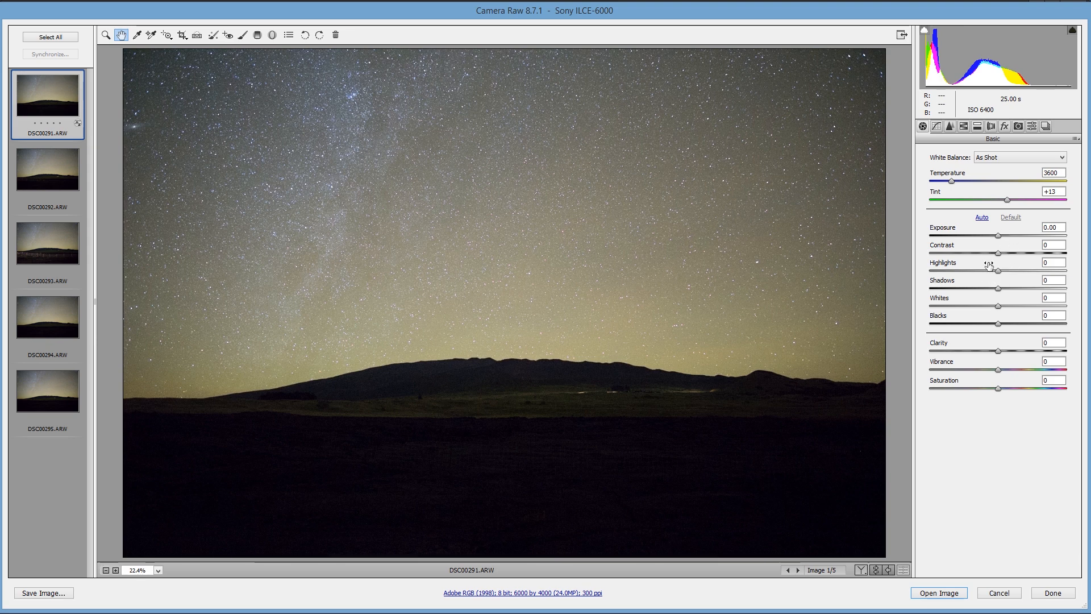
drag(989, 271, 984, 271)
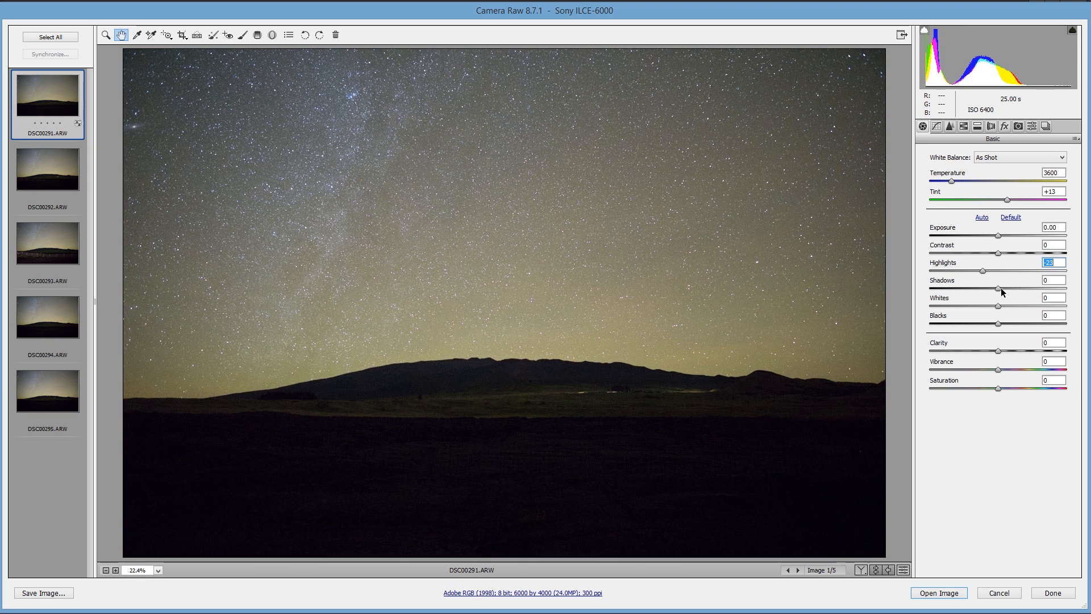
drag(1001, 288, 1024, 289)
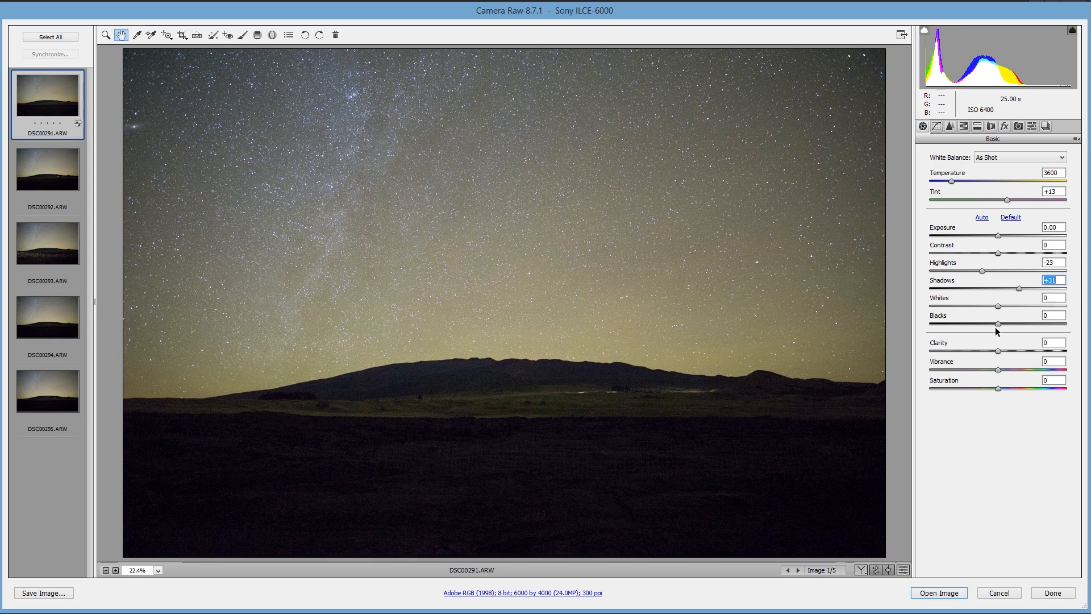
drag(1000, 369, 1006, 369)
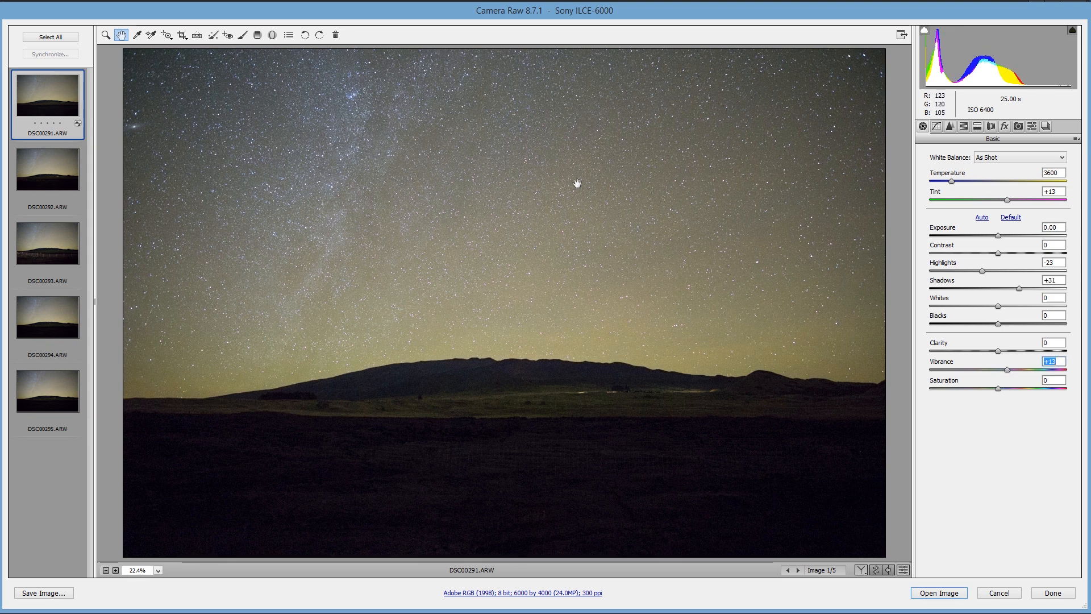
drag(1007, 371, 1005, 388)
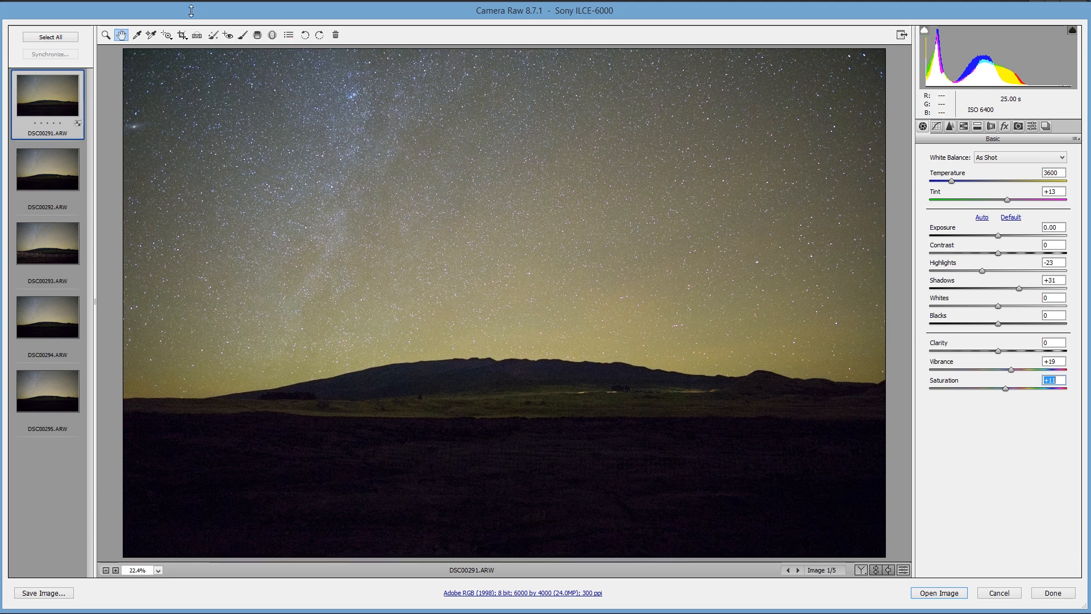
Step: Draw a graduated filter from the upper sky down to the horizon with Temperature -16, Tint 0 and colour hue 239, saturation 35
click(243, 35)
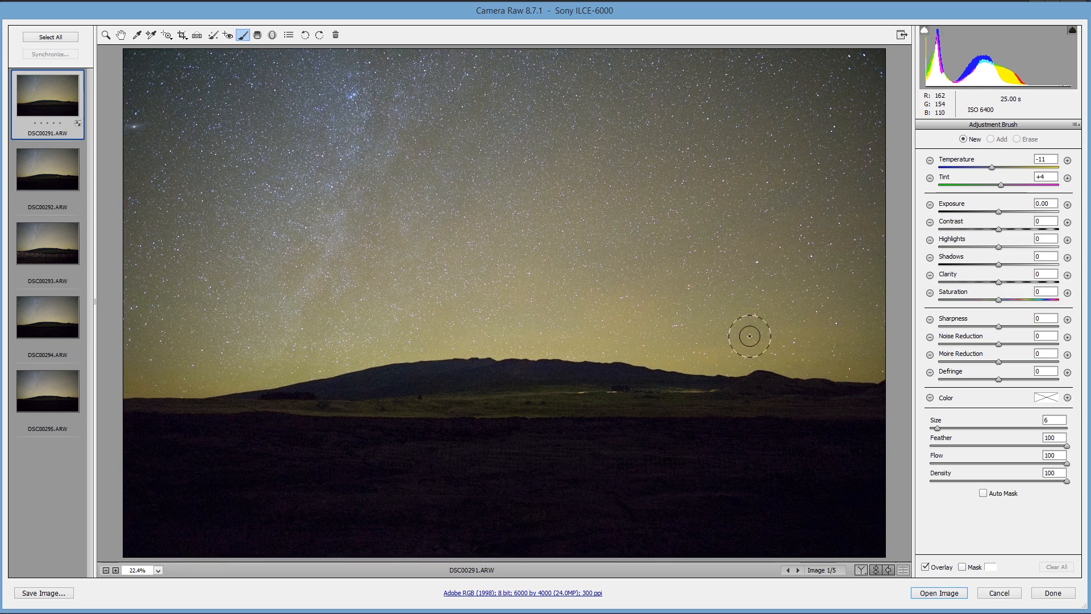
click(258, 36)
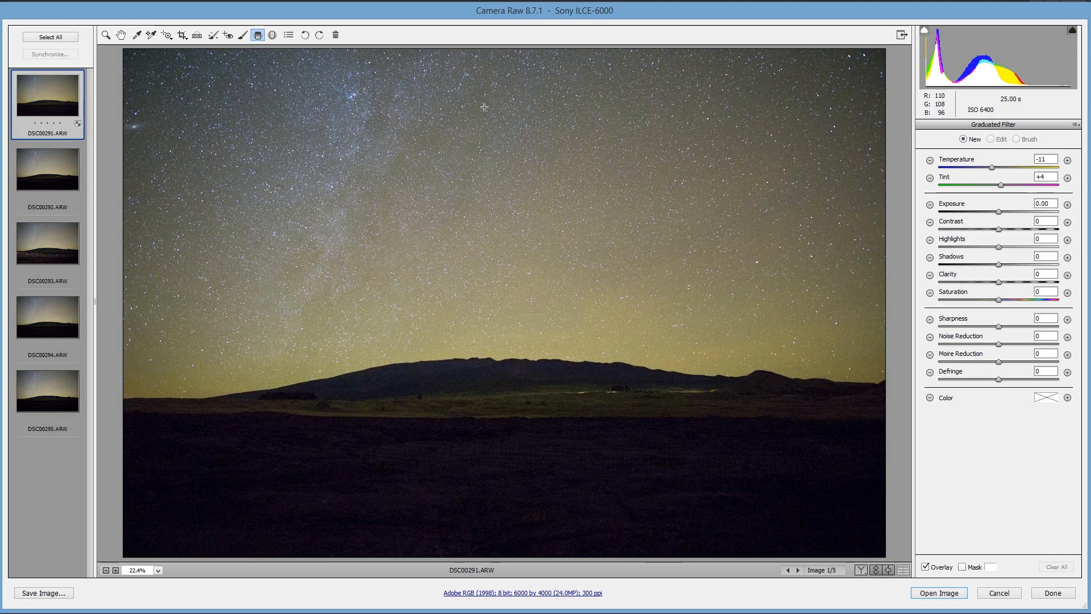
click(991, 169)
double_click(1003, 186)
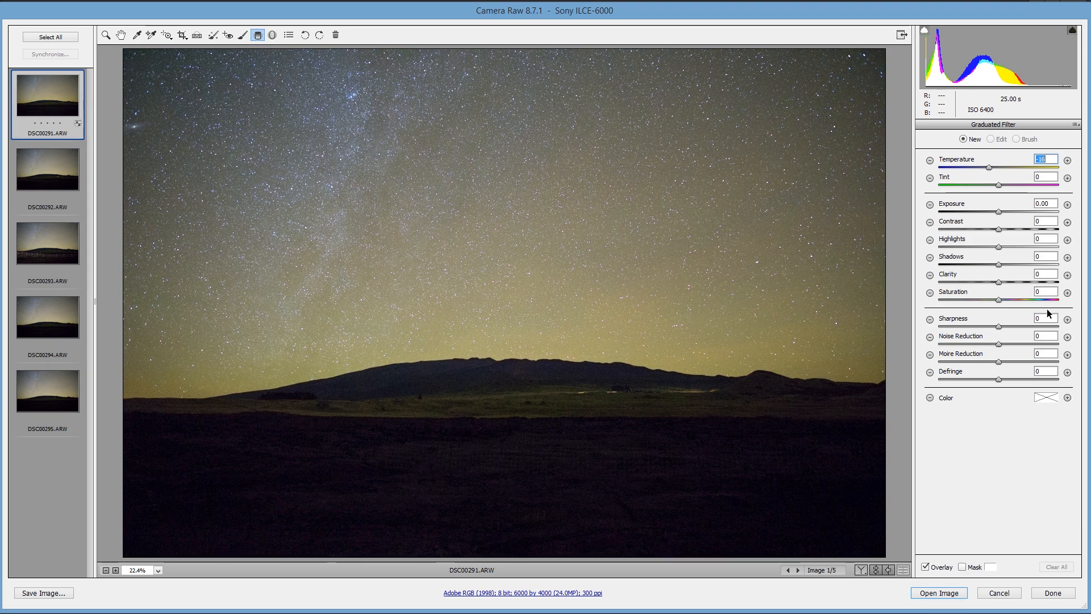
click(1051, 401)
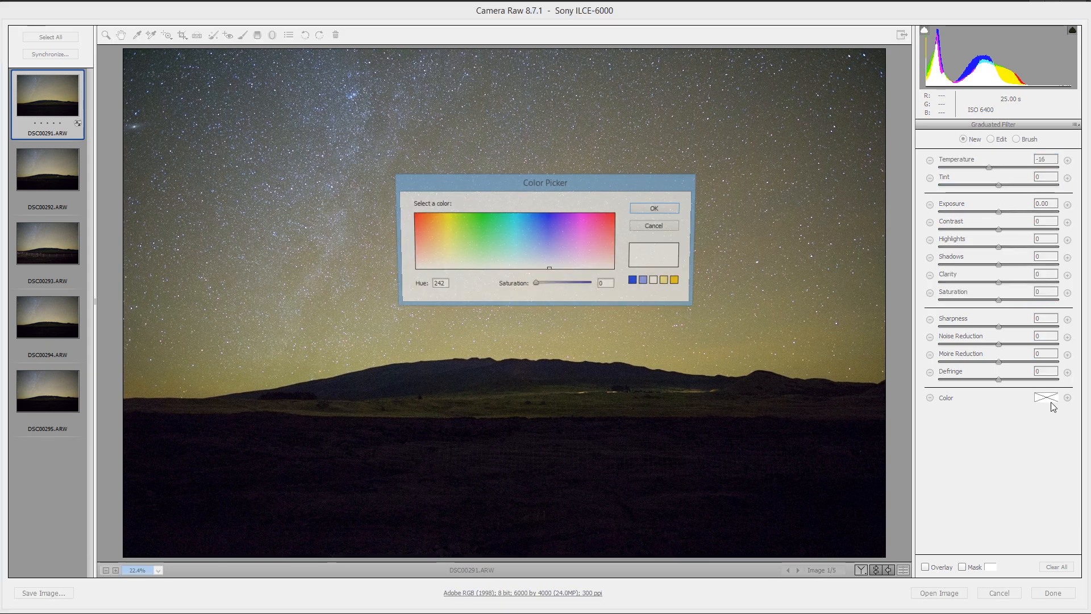
click(546, 252)
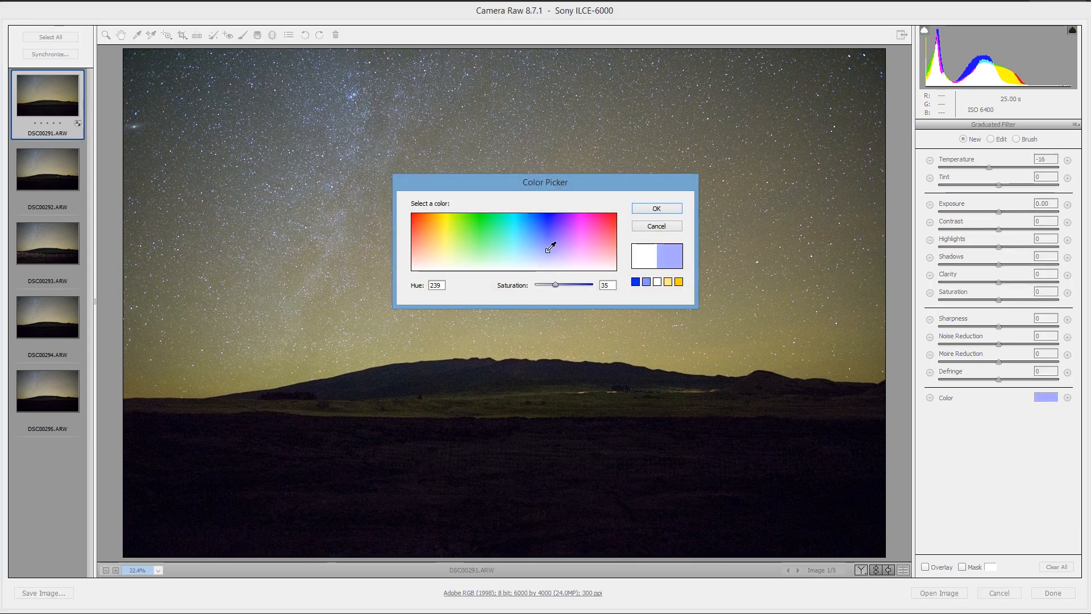
click(671, 209)
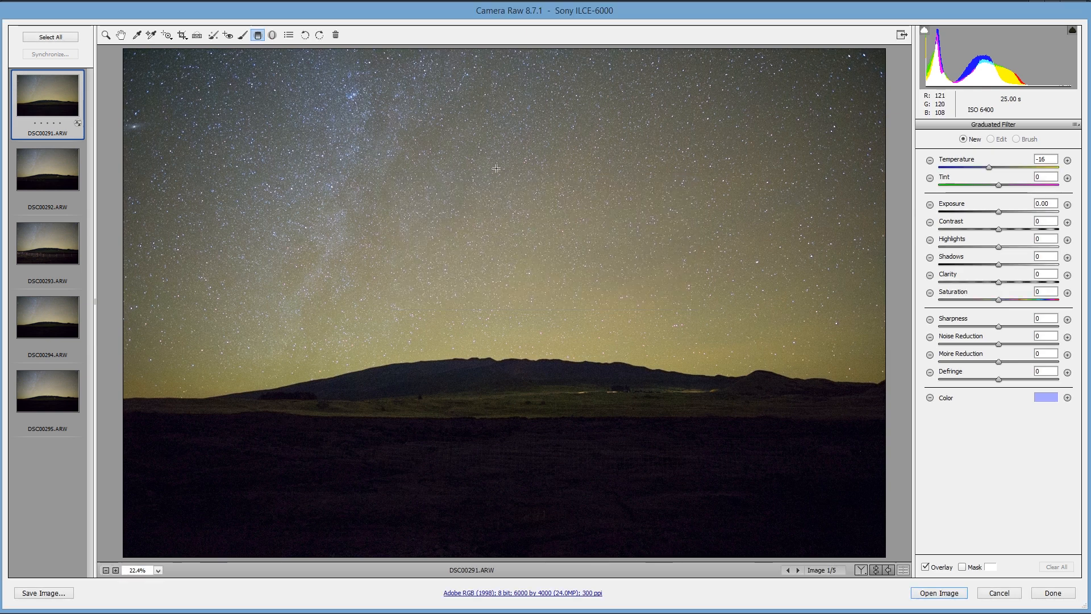
drag(499, 139, 499, 407)
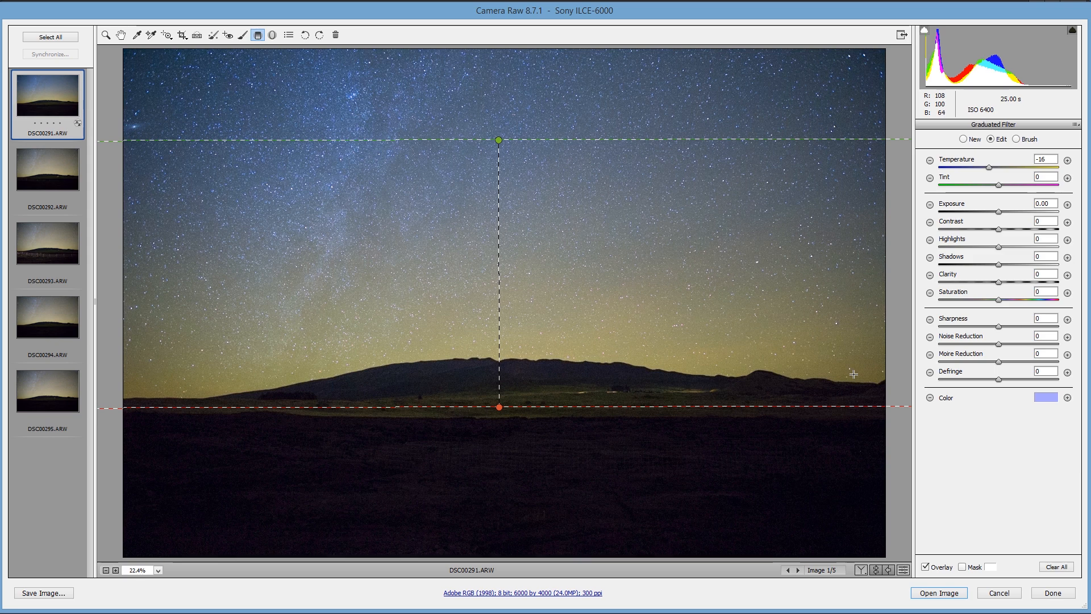
Step: Refine the sky's graduated filter: reduce its colour saturation to 20, set Temperature to -9 and Contrast to +12
click(1050, 396)
drag(558, 285, 548, 285)
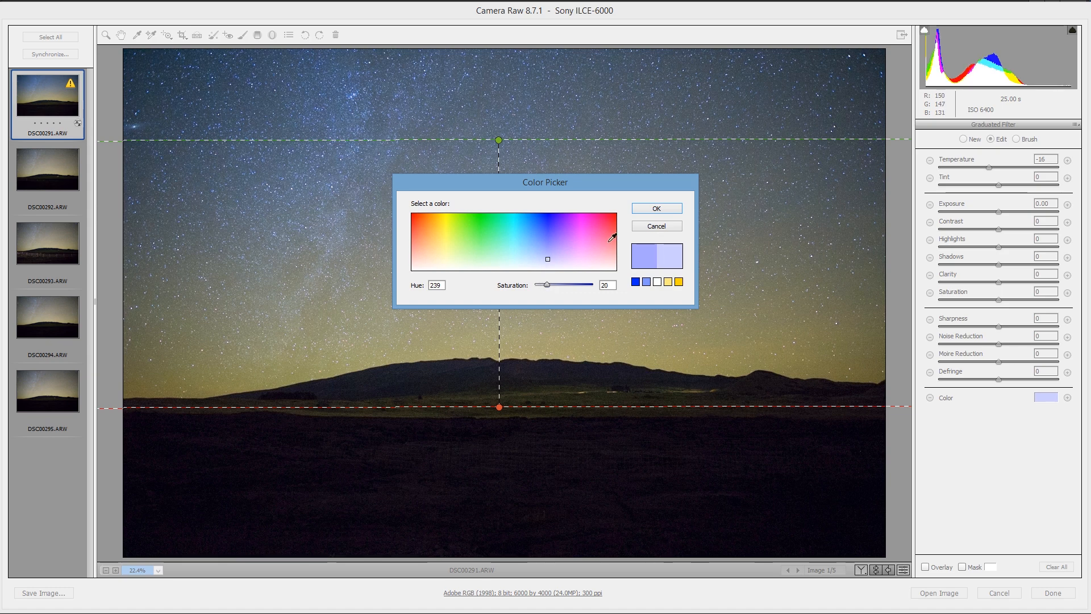
click(673, 207)
drag(989, 167, 993, 169)
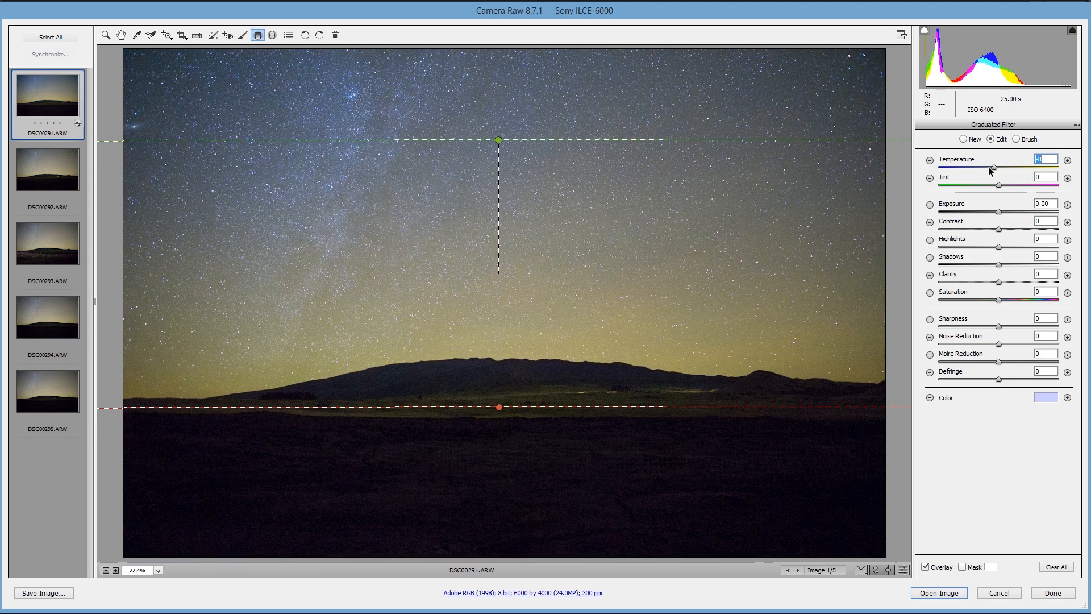
drag(996, 168, 993, 170)
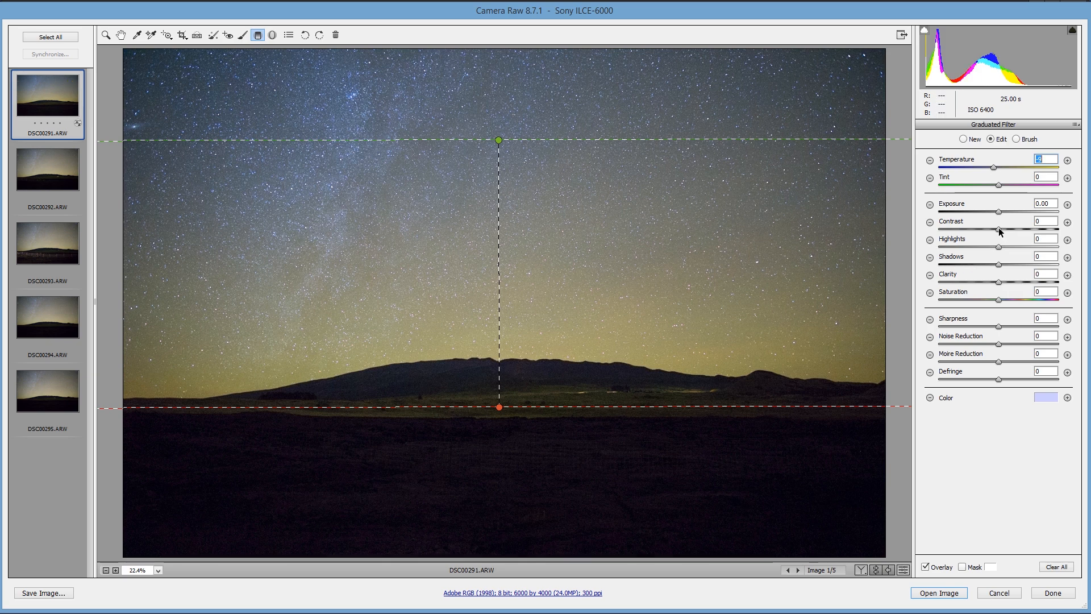
drag(999, 231, 1007, 232)
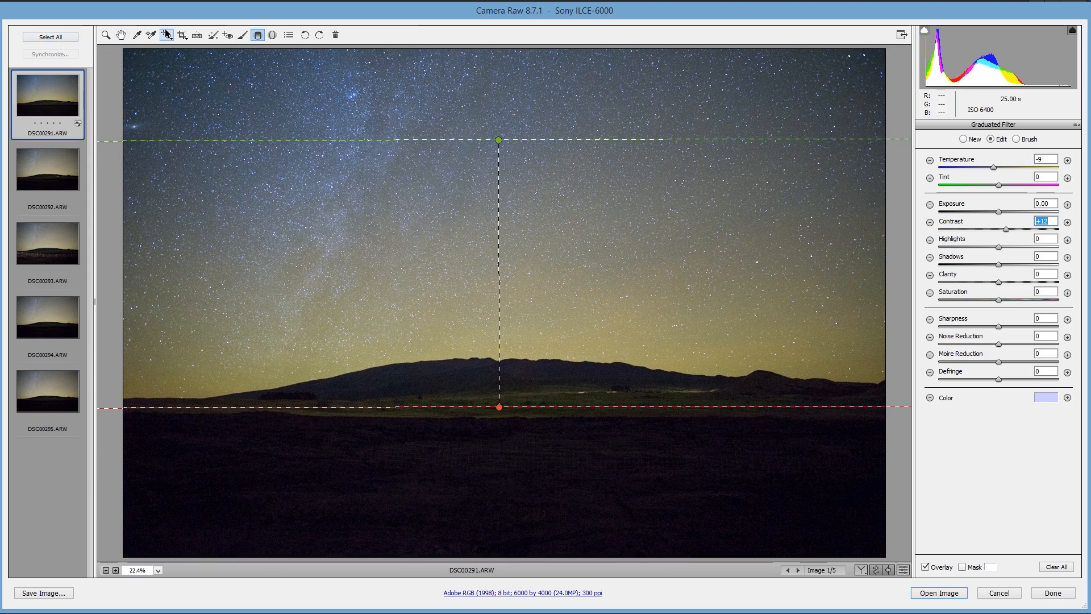
Step: Raise the whole photo's basic Exposure to about +1.85
click(243, 36)
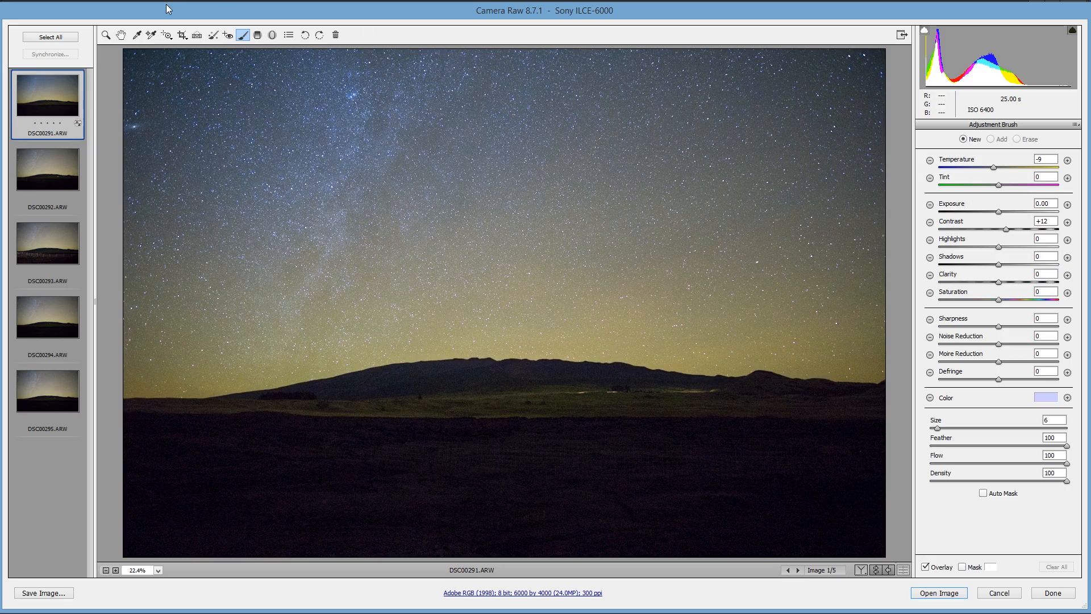
click(121, 35)
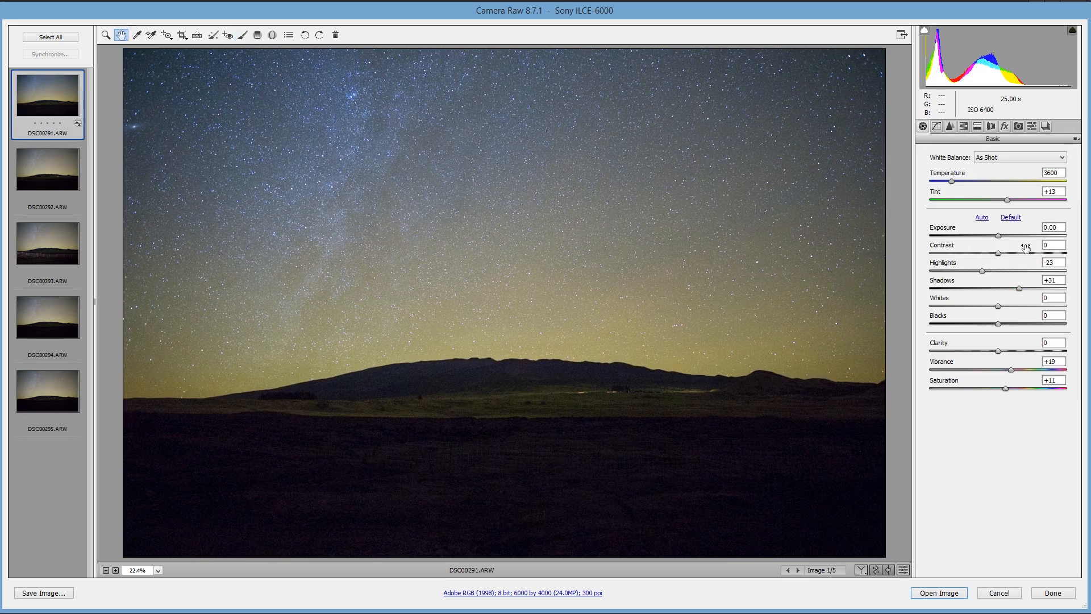
drag(1001, 236, 1023, 236)
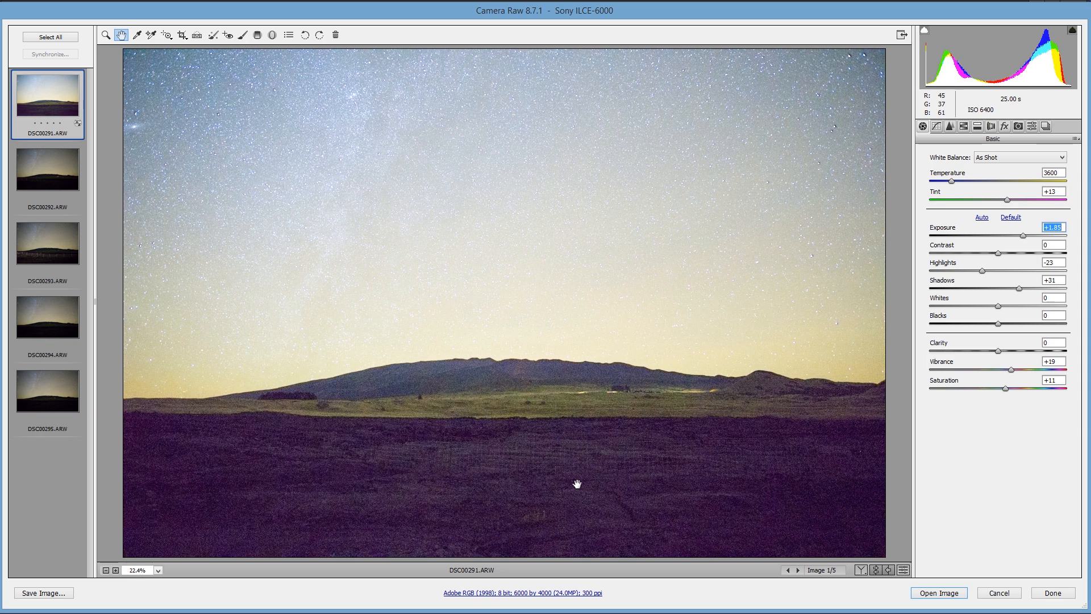
Step: Set up the Adjustment Brush with size 10, feather 59 and Tint -100
click(242, 36)
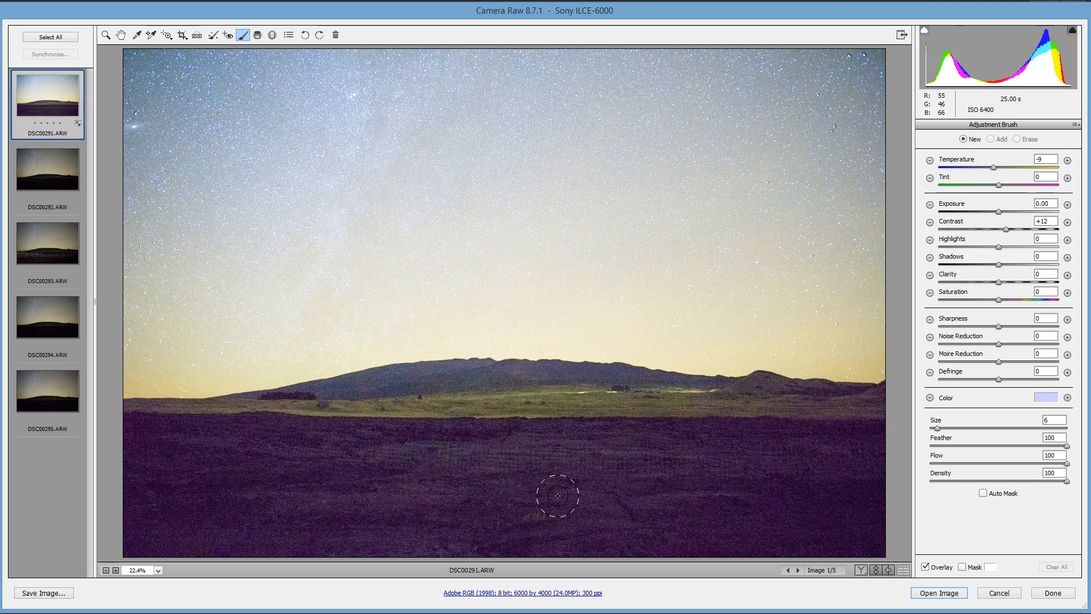
key(bracketright)
key(bracketright)
key(bracketright)
drag(999, 447, 1007, 447)
key(bracketright)
Step: Try painting the tint adjustment across the purple foreground, and undo the brush stroke
mouse_move(767, 515)
mouse_down()
mouse_move(651, 523)
mouse_move(887, 531)
mouse_move(471, 531)
mouse_move(878, 531)
mouse_move(363, 527)
mouse_move(563, 520)
mouse_move(135, 512)
mouse_move(308, 529)
mouse_move(168, 514)
mouse_move(441, 462)
mouse_move(134, 438)
mouse_move(126, 451)
mouse_move(199, 446)
mouse_up()
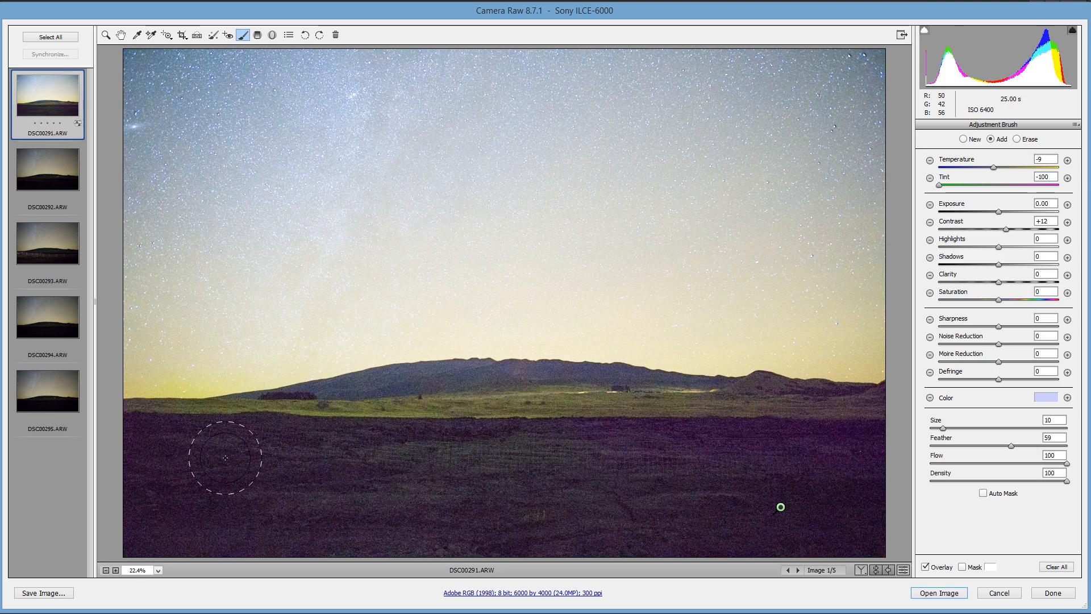
key(ctrl+z)
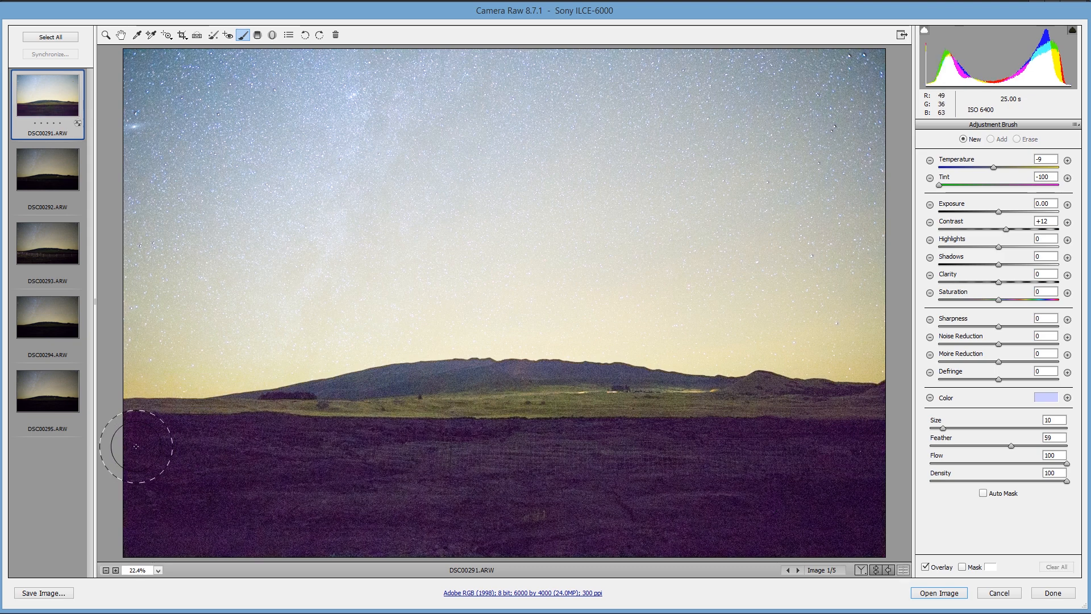
Step: Paint the Tint -100 brush adjustment across the whole purple foreground
mouse_move(139, 445)
mouse_down()
mouse_move(877, 453)
mouse_move(875, 465)
mouse_move(760, 477)
mouse_move(103, 482)
mouse_move(159, 506)
mouse_move(345, 519)
mouse_up()
mouse_move(837, 516)
mouse_down()
mouse_move(749, 535)
mouse_move(104, 531)
mouse_up()
mouse_move(224, 550)
mouse_down()
mouse_move(300, 529)
mouse_move(103, 504)
mouse_move(139, 453)
mouse_move(752, 453)
mouse_up()
mouse_move(880, 455)
mouse_down()
mouse_move(912, 505)
mouse_move(829, 542)
mouse_move(841, 537)
mouse_up()
mouse_move(860, 445)
mouse_down()
mouse_move(830, 518)
mouse_move(621, 550)
mouse_move(891, 549)
mouse_move(296, 540)
mouse_move(520, 539)
mouse_move(120, 507)
mouse_move(137, 489)
mouse_up()
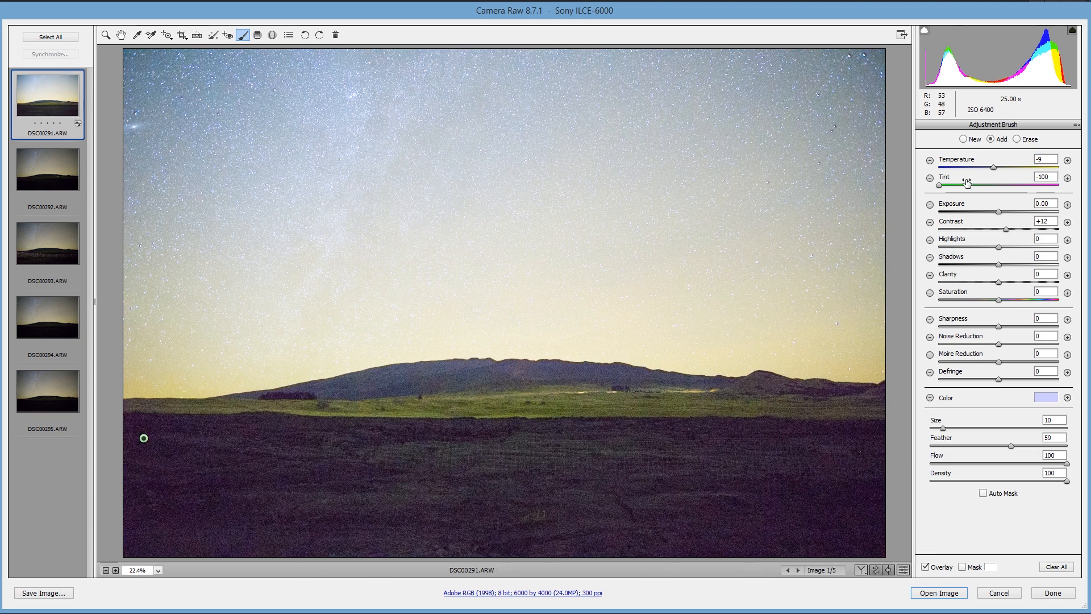
Step: Refine the foreground brush adjustment: set Temperature to -15, the colour's saturation to 0 and Contrast to 0
click(992, 168)
drag(991, 166, 987, 166)
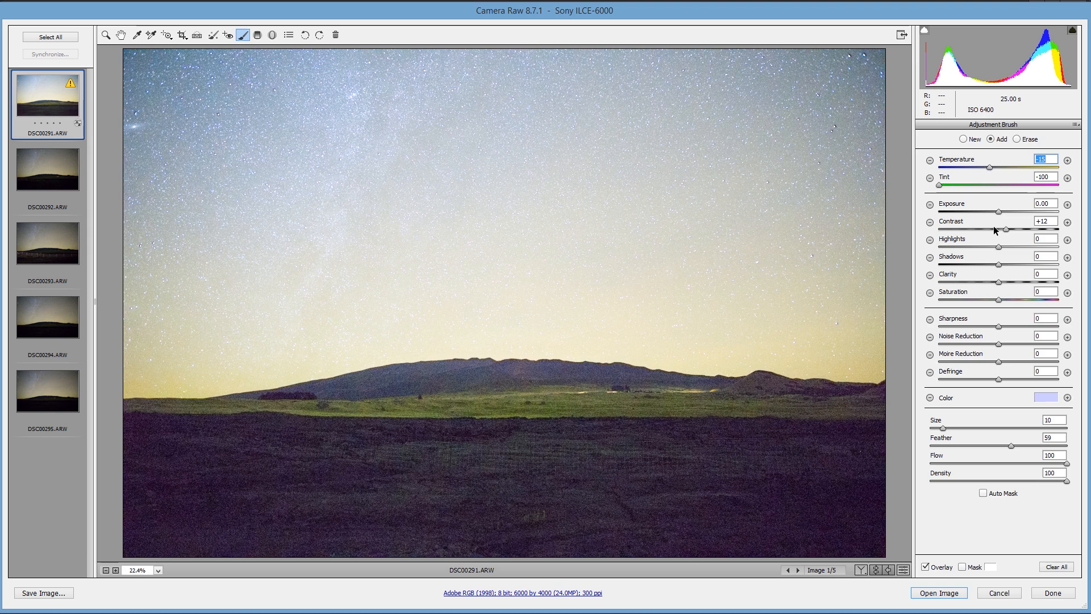
click(1046, 397)
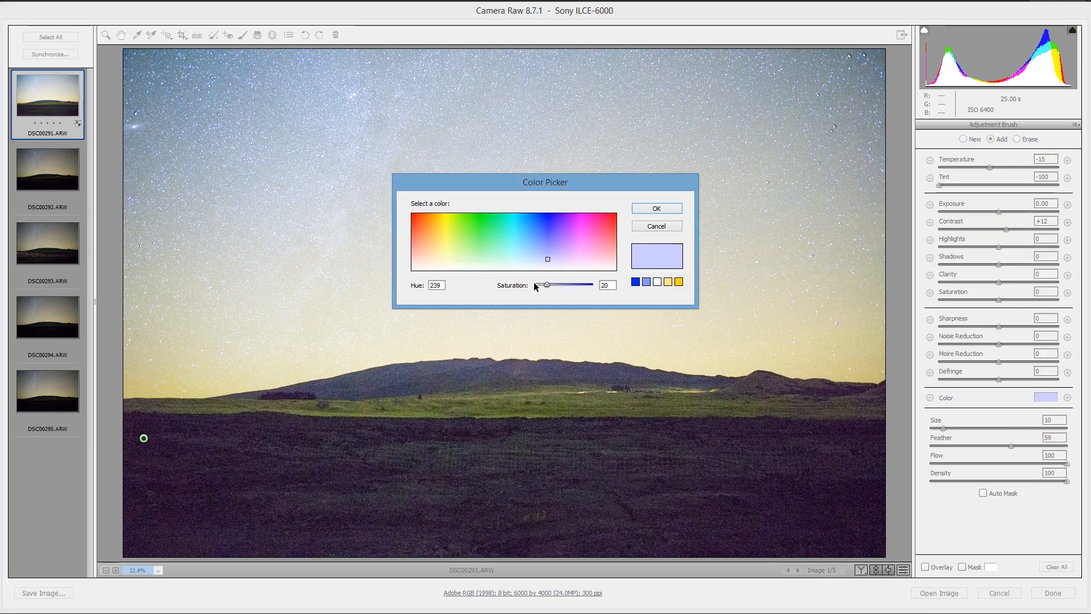
drag(545, 285, 530, 282)
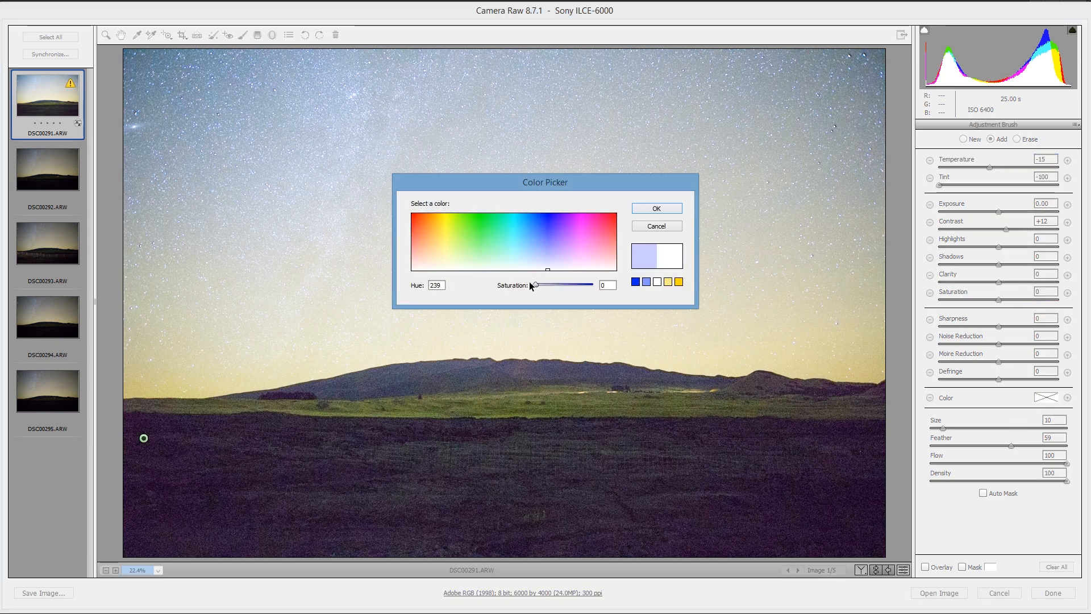
click(656, 209)
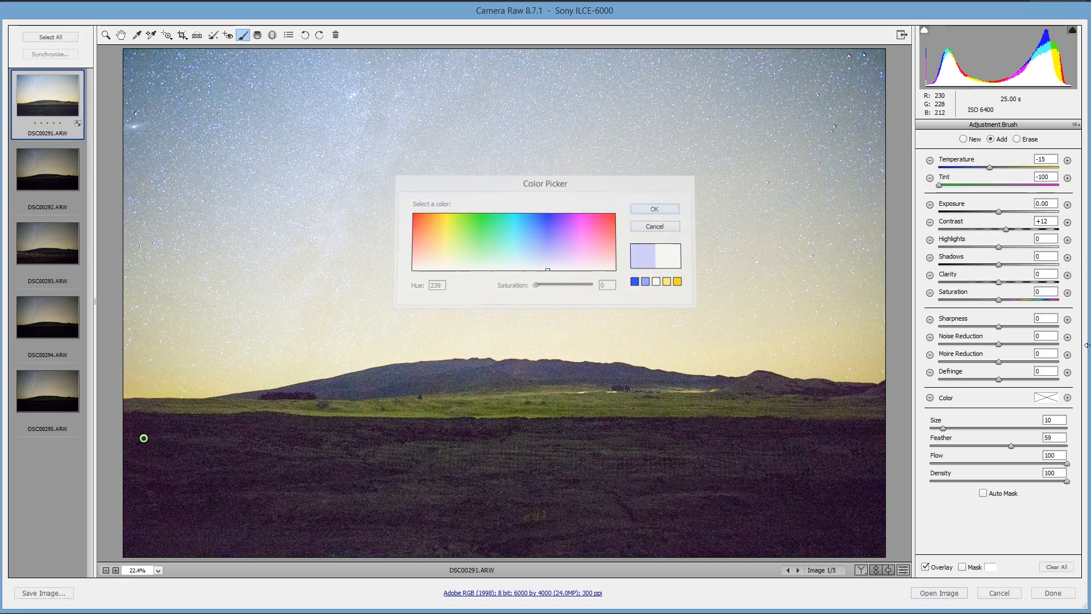
double_click(1007, 233)
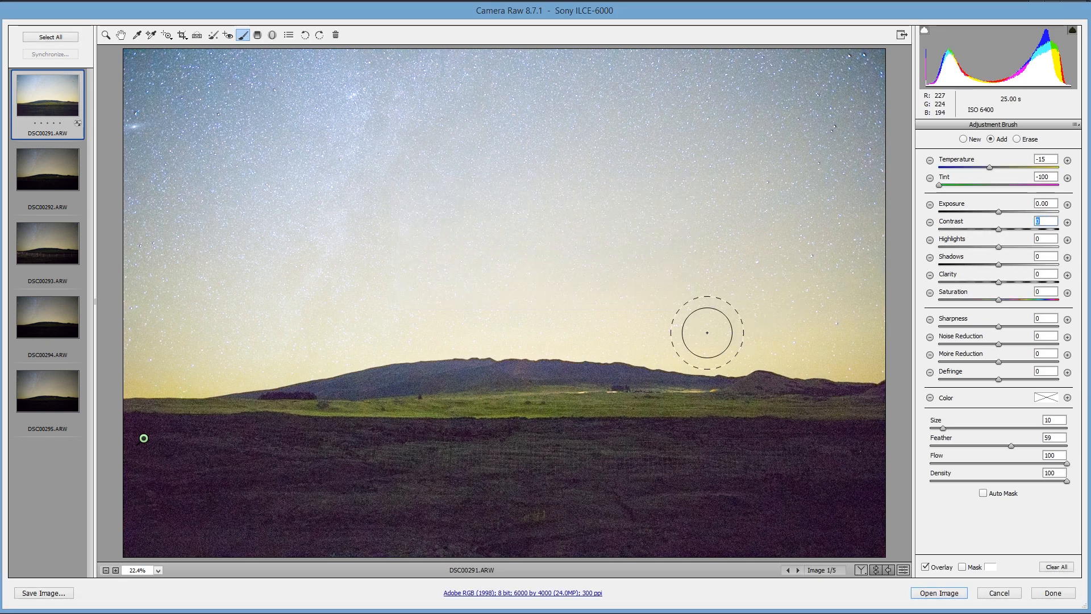
click(935, 185)
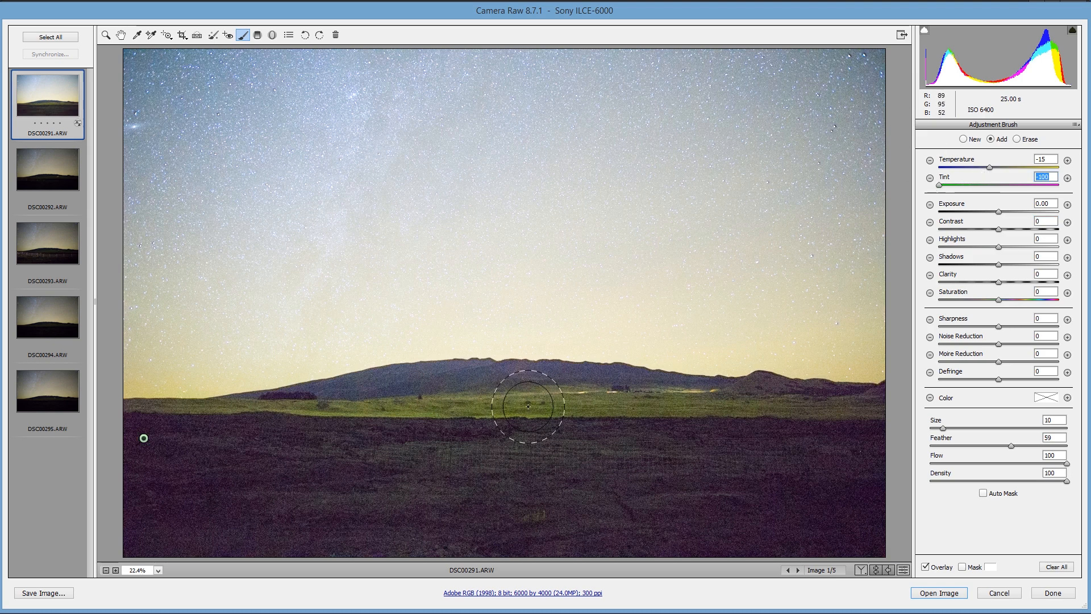
Step: Erase the foreground tint adjustment from the green grass strip below the mountain
key(alt)
mouse_move(539, 395)
mouse_down()
mouse_move(579, 390)
mouse_move(476, 393)
mouse_move(878, 392)
mouse_up()
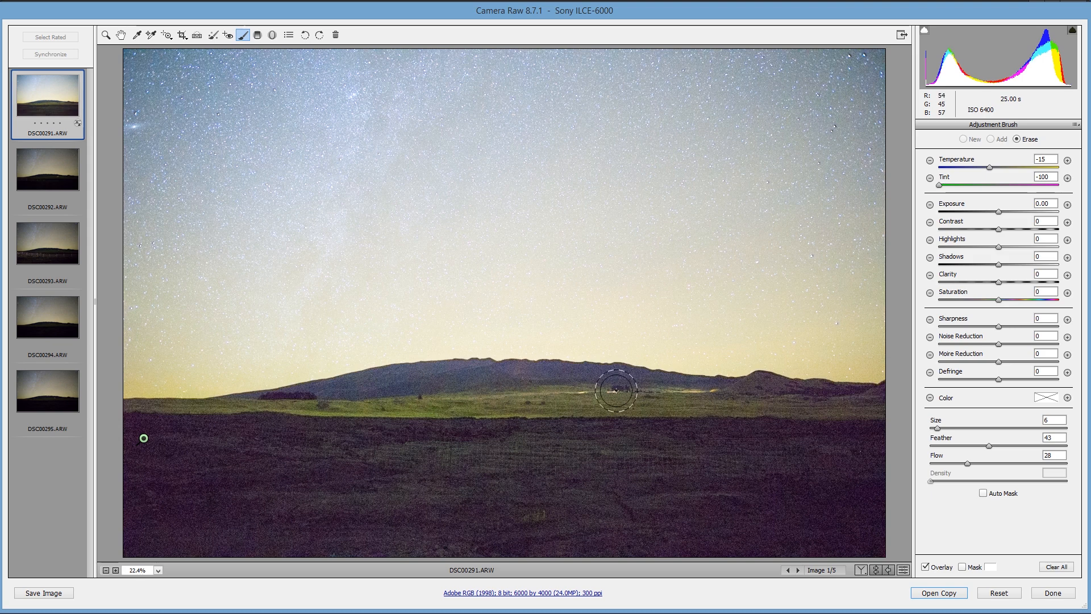
drag(614, 391, 220, 391)
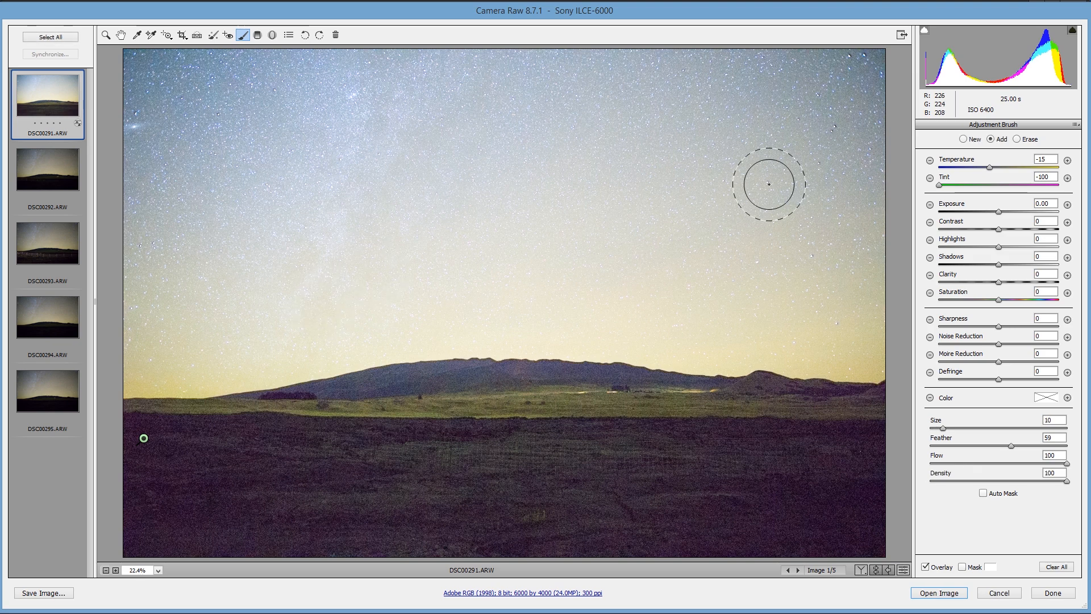
Step: Paint a new brush adjustment over the still-purple right and left ends of the foreground, and set its Tint to about -58
click(964, 139)
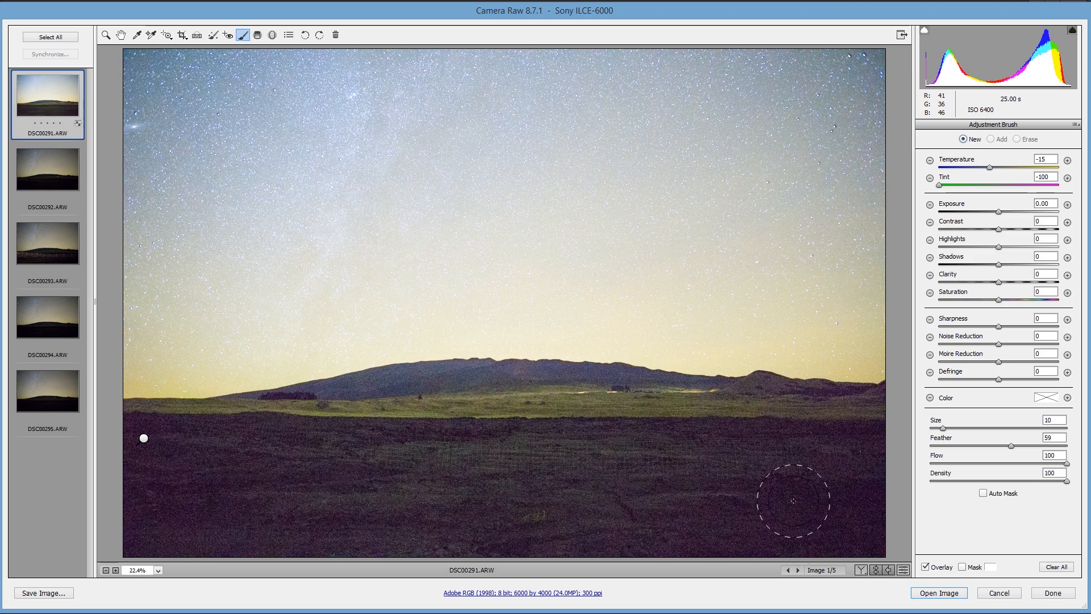
key(bracketright)
mouse_move(773, 531)
mouse_down()
mouse_move(766, 540)
mouse_move(828, 536)
mouse_move(846, 500)
mouse_move(835, 487)
mouse_move(863, 457)
mouse_up()
key(bracketleft)
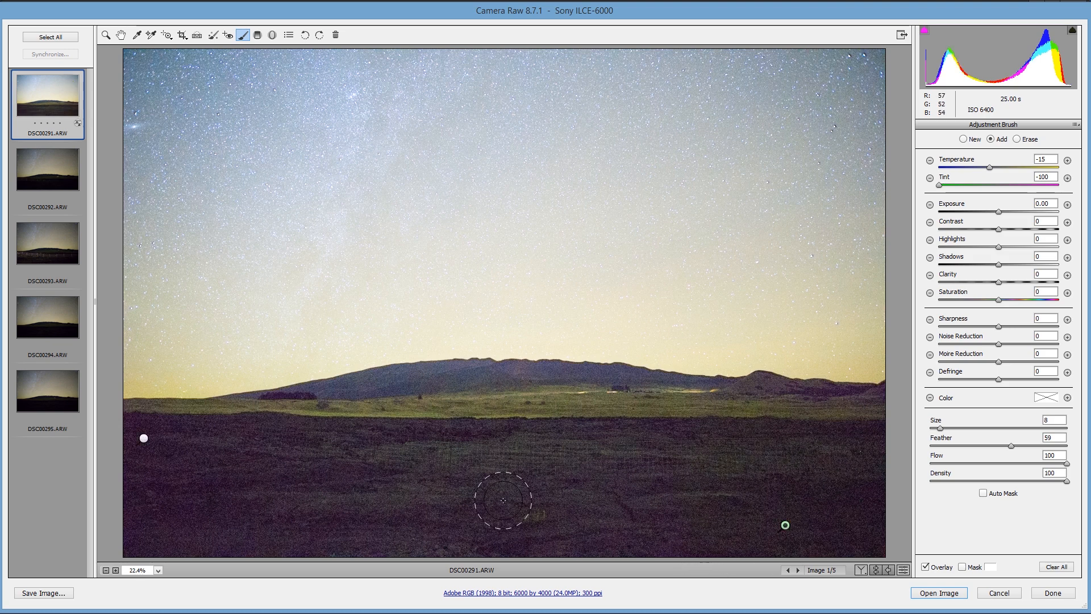
key(bracketright)
mouse_move(140, 511)
mouse_down()
mouse_move(138, 544)
mouse_move(149, 444)
mouse_up()
mouse_move(228, 465)
mouse_down()
mouse_move(154, 448)
mouse_move(142, 480)
mouse_up()
mouse_move(196, 538)
mouse_down()
mouse_move(291, 558)
mouse_move(316, 543)
mouse_up()
key(bracketleft)
key(bracketleft)
key(bracketleft)
click(959, 186)
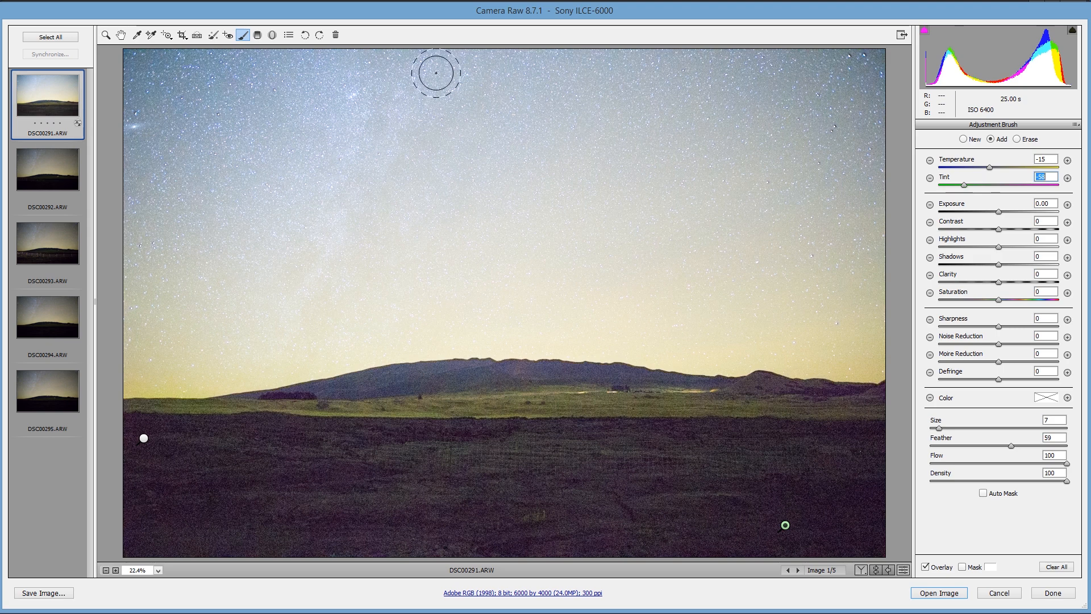
Step: Paint a new brush adjustment over the ridge's far right end and the bushes at its left foot, with Tint -32 and Temperature -5
click(966, 139)
drag(971, 186, 972, 187)
key(bracketleft)
key(bracketleft)
key(bracketleft)
key(bracketleft)
mouse_move(883, 390)
mouse_down()
mouse_move(761, 381)
mouse_move(828, 402)
mouse_up()
key(bracketright)
drag(971, 185, 997, 166)
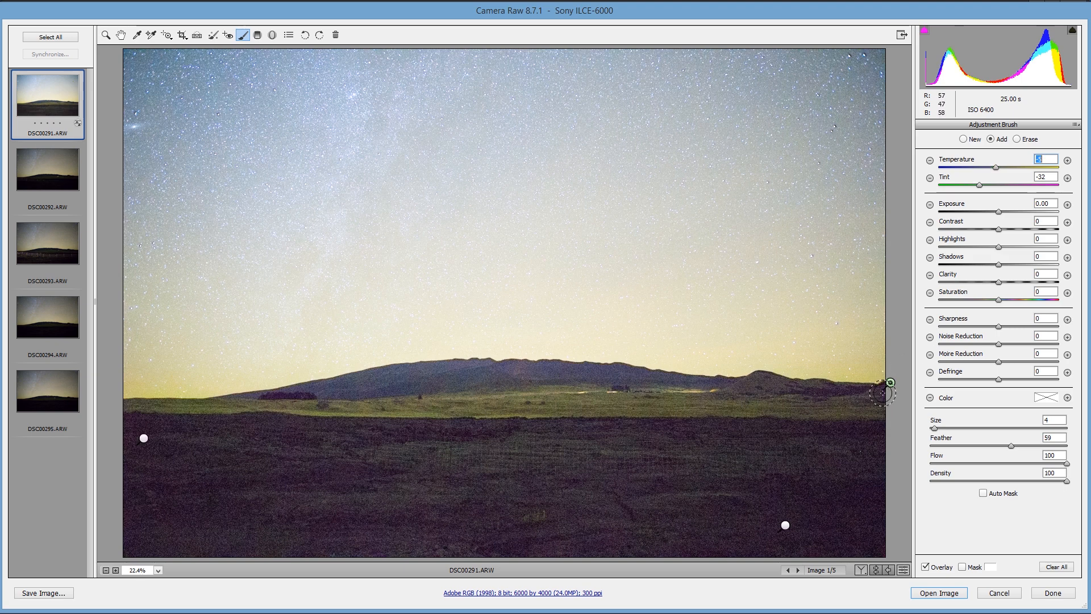
key(bracketleft)
key(bracketleft)
mouse_move(307, 397)
mouse_down()
mouse_move(269, 397)
mouse_move(303, 399)
mouse_up()
Step: Reset the whole photo's basic Exposure to 0.00
click(120, 34)
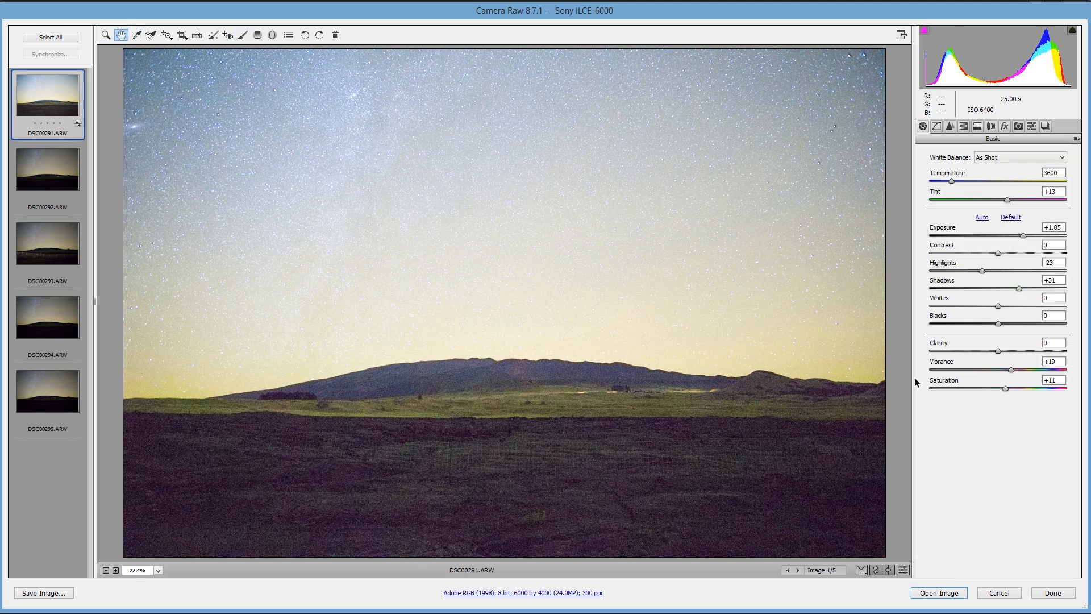
double_click(1024, 236)
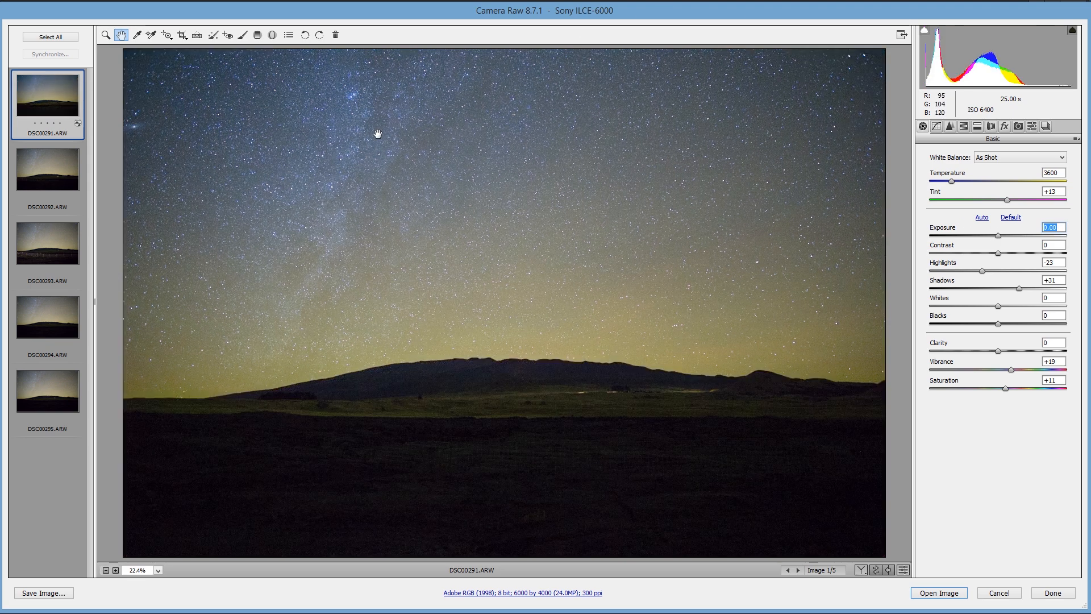
Step: Set up a new Adjustment Brush with Temperature and Tint at 0, size 9, feather 100 and Clarity +31
click(243, 35)
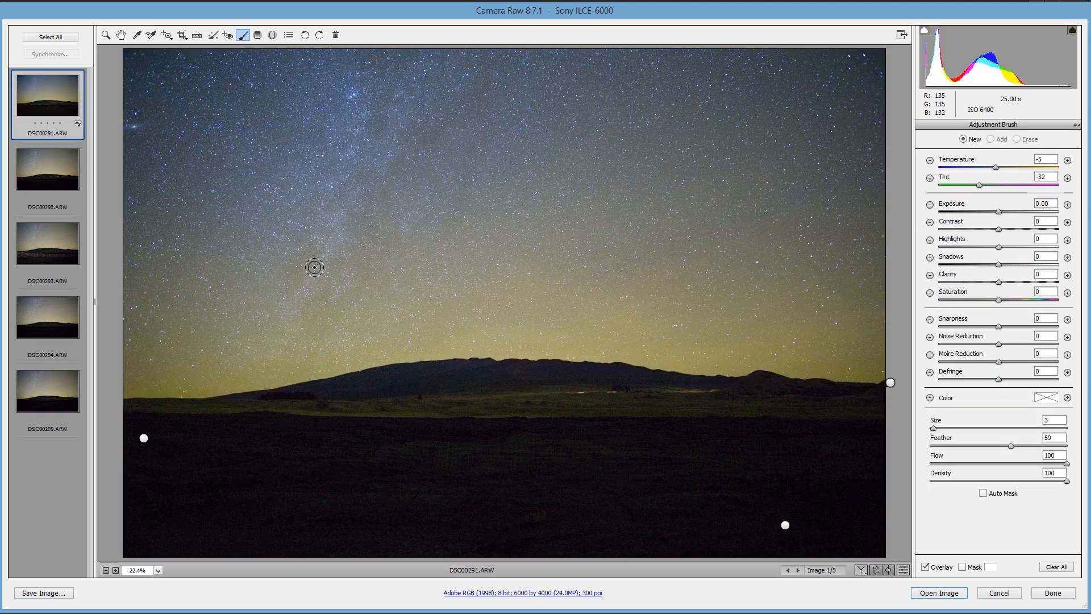
click(979, 185)
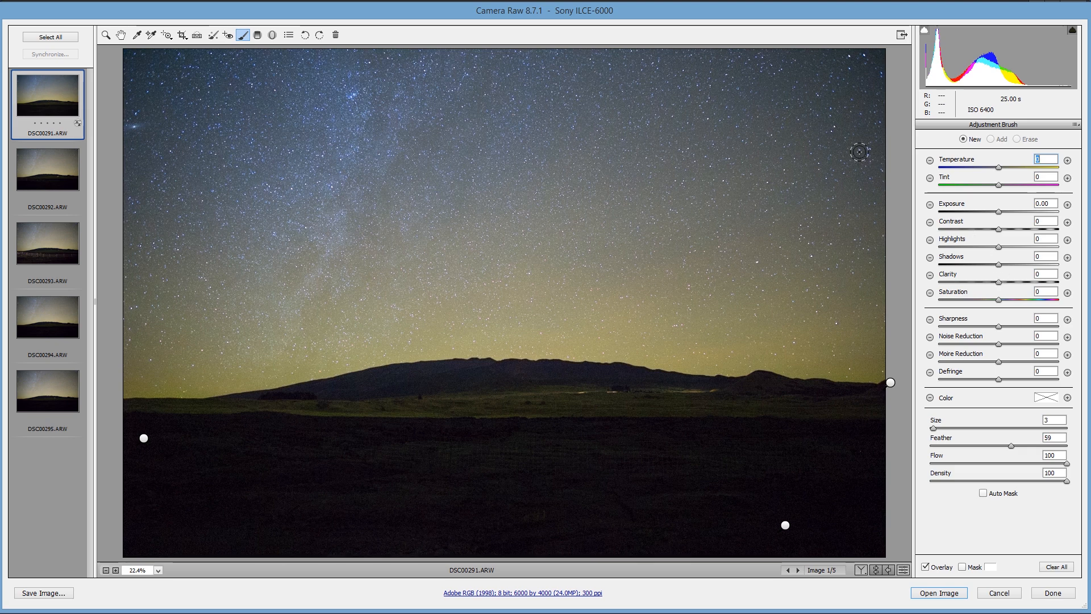
key(bracketright)
key(bracketright)
key(bracketright)
key(bracketright)
key(bracketright)
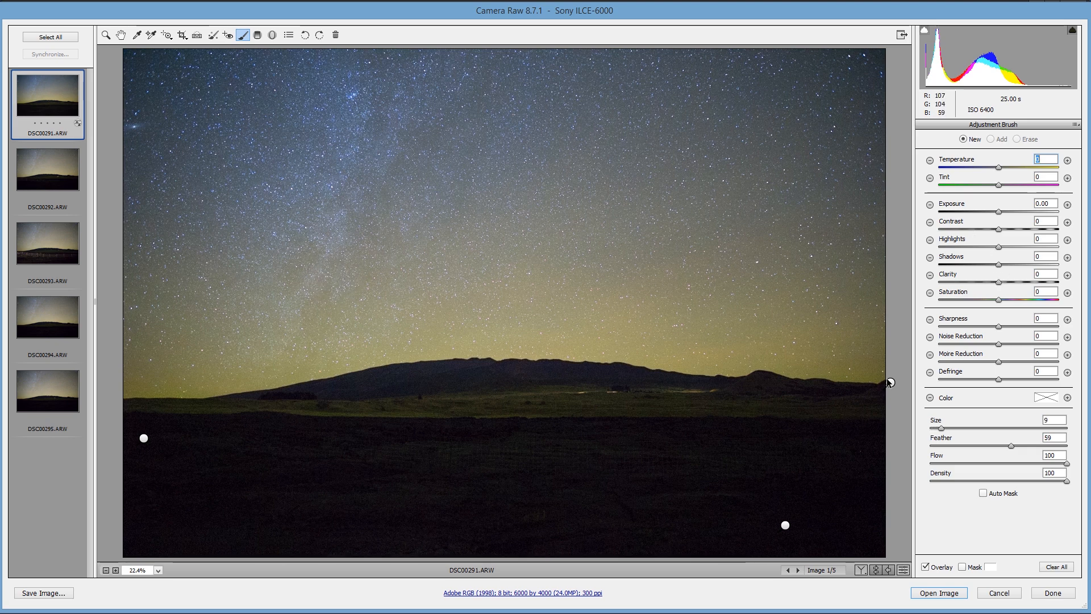
drag(1012, 446, 1074, 448)
drag(1006, 282, 1017, 282)
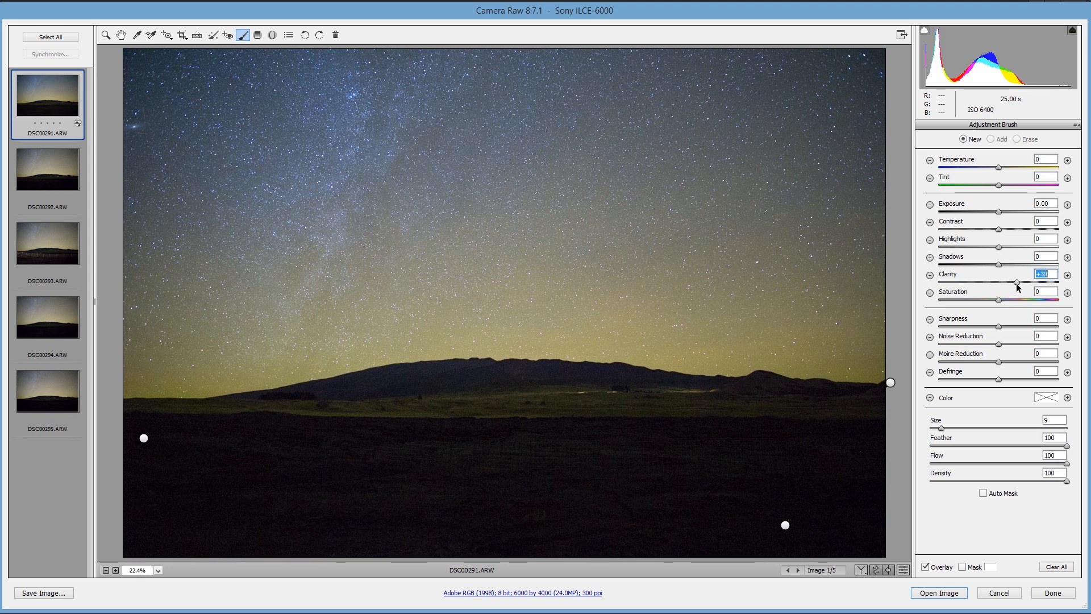
Step: Enlarge the brush to size 12 and paint the clarity adjustment along the Milky Way
key(bracketright)
key(bracketright)
key(bracketright)
mouse_move(311, 296)
mouse_down()
mouse_move(365, 170)
mouse_move(307, 300)
mouse_move(385, 176)
mouse_move(329, 173)
mouse_move(380, 127)
mouse_move(429, 117)
mouse_move(359, 285)
mouse_move(272, 324)
mouse_move(331, 168)
mouse_move(342, 64)
mouse_move(308, 179)
mouse_move(318, 177)
mouse_up()
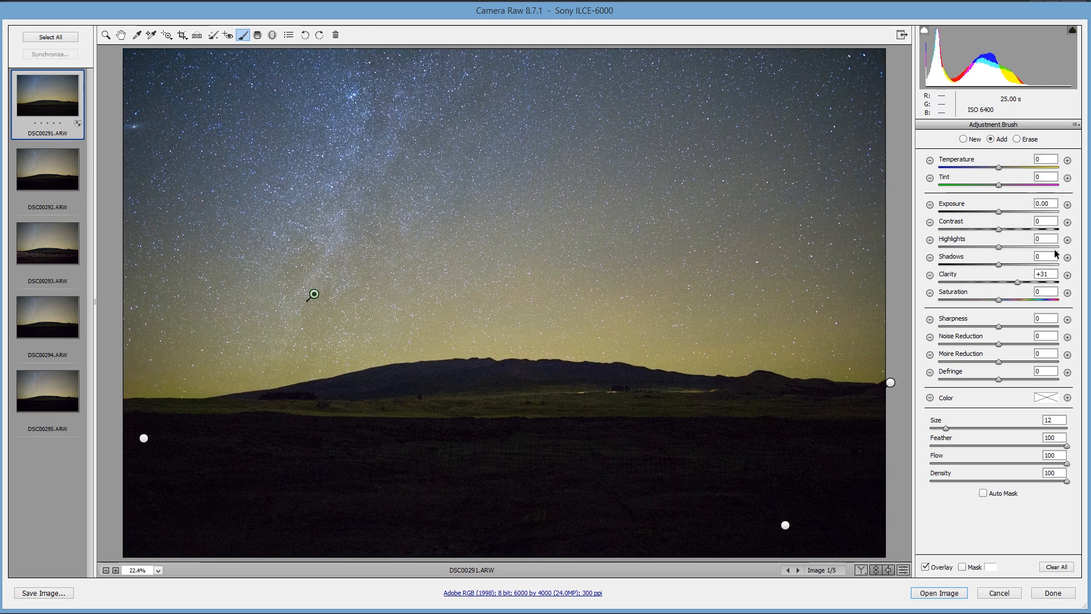
Step: Strengthen the Milky Way brush adjustment with Clarity +42, Contrast +23 and Temperature +3
drag(1018, 284, 1026, 284)
mouse_move(999, 229)
mouse_down()
mouse_move(1023, 234)
mouse_move(1010, 233)
mouse_up()
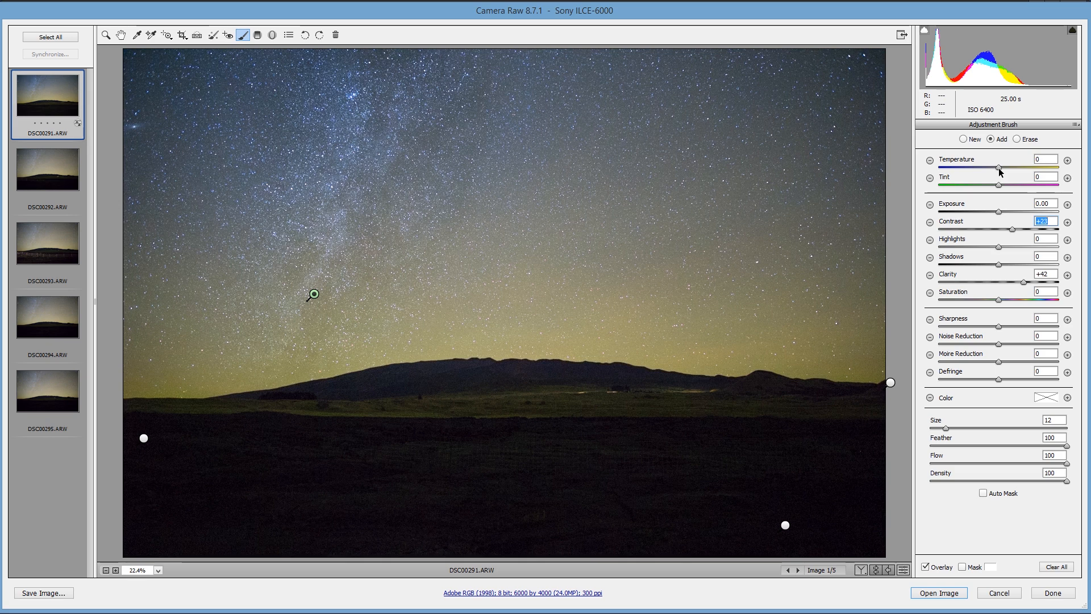
drag(999, 168, 1001, 170)
Step: Fine-tune the whole photo's basic tones: Whites +5, Highlights -28 and Shadows +33
click(121, 36)
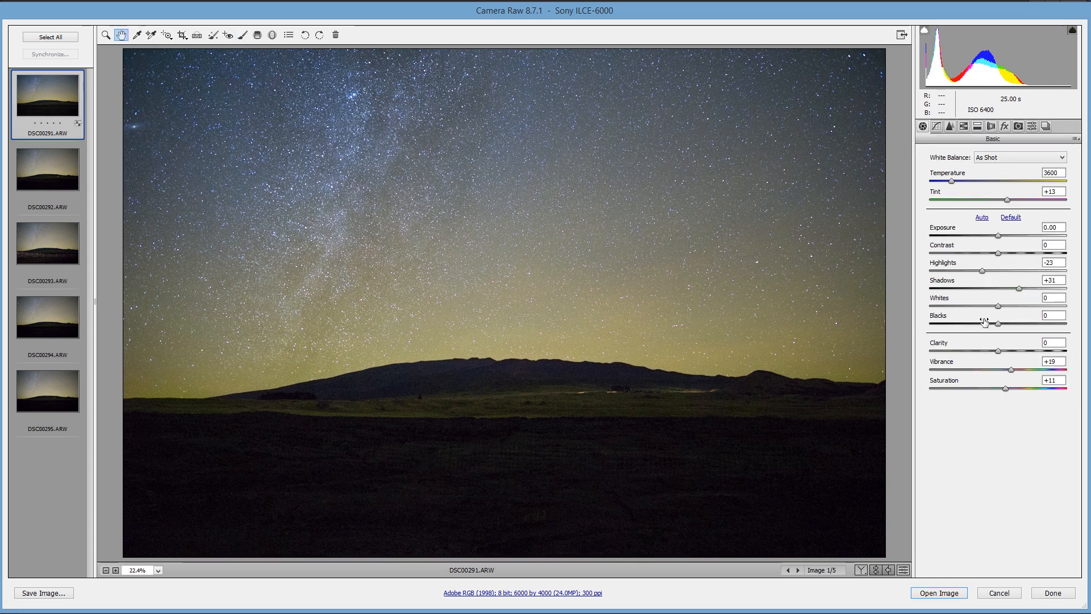
drag(999, 305, 1002, 306)
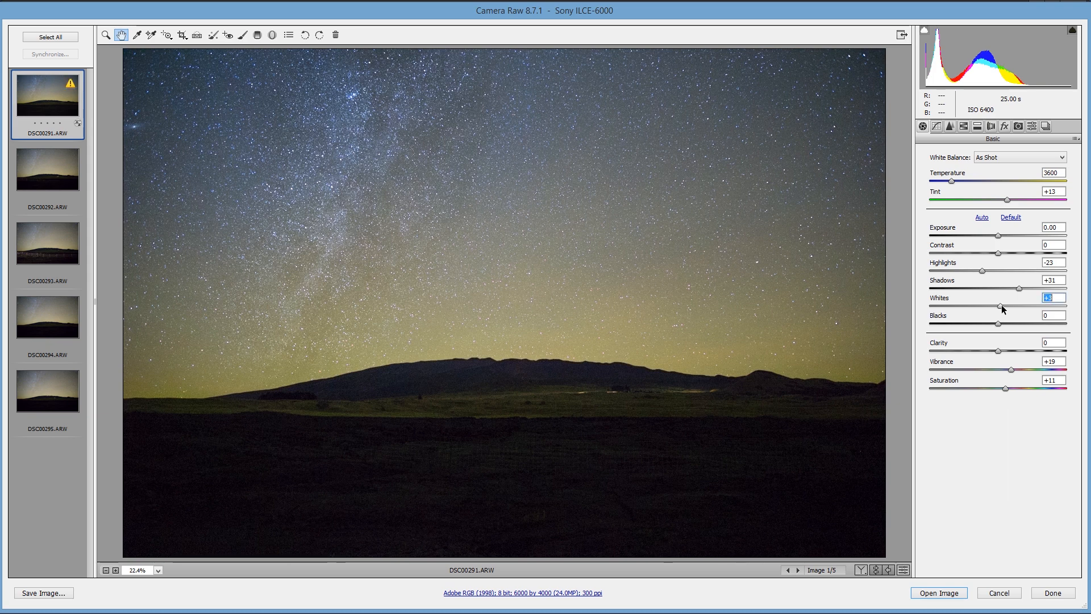
drag(983, 271, 980, 272)
click(1019, 288)
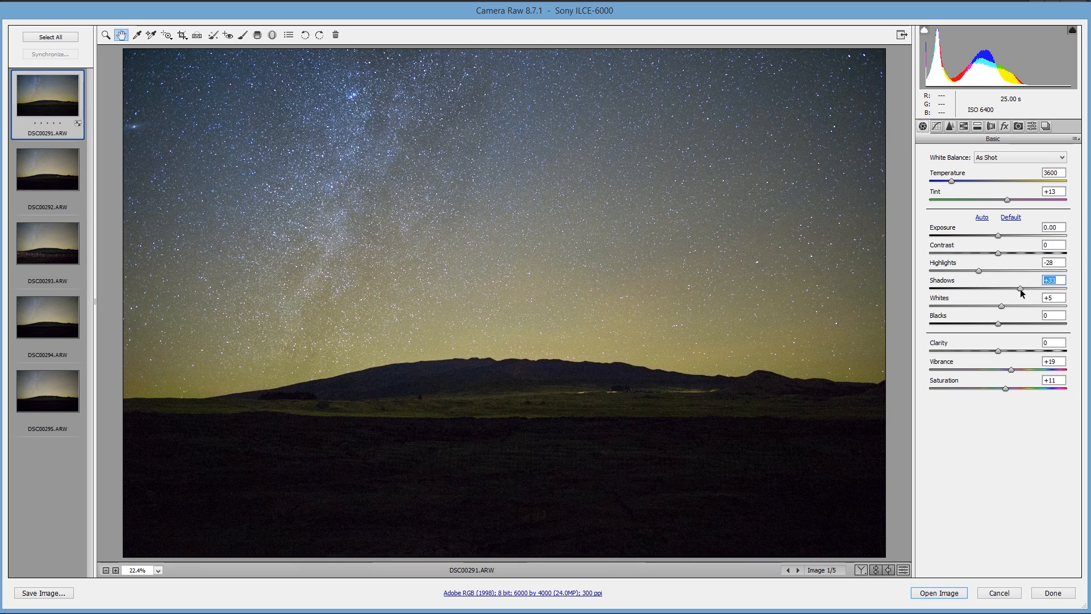
Step: Select all five photos and synchronize Everything from DSC00291.ARW to them, including the local adjustments
click(47, 38)
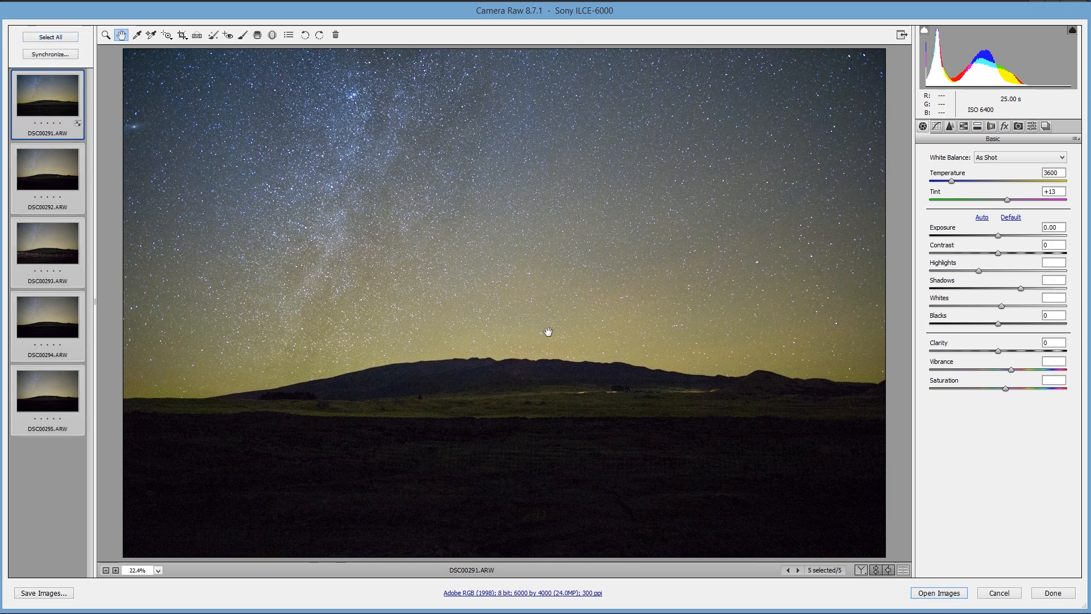
click(64, 55)
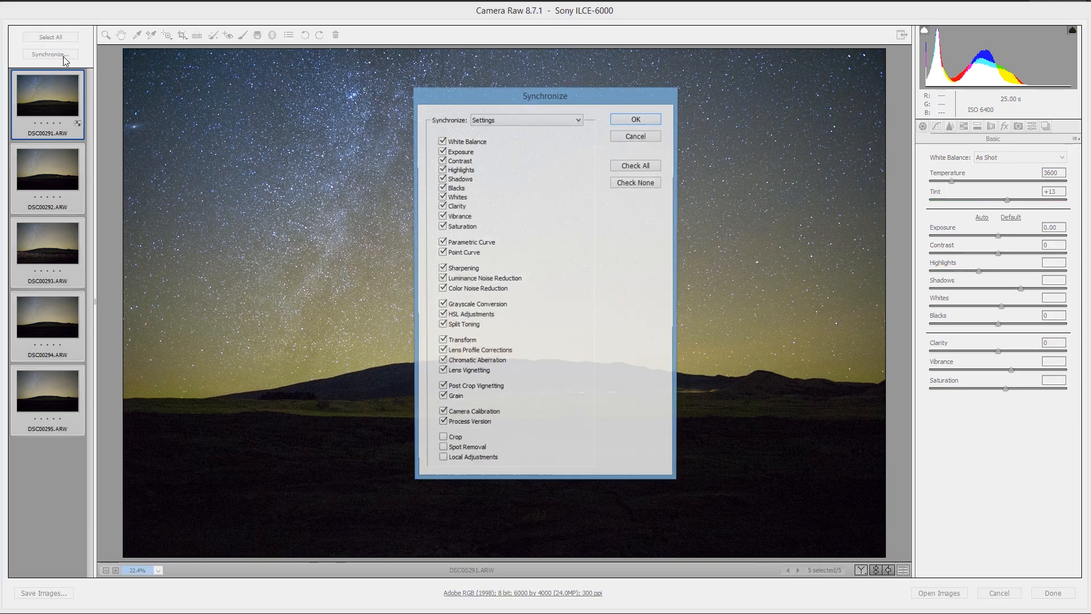
click(504, 121)
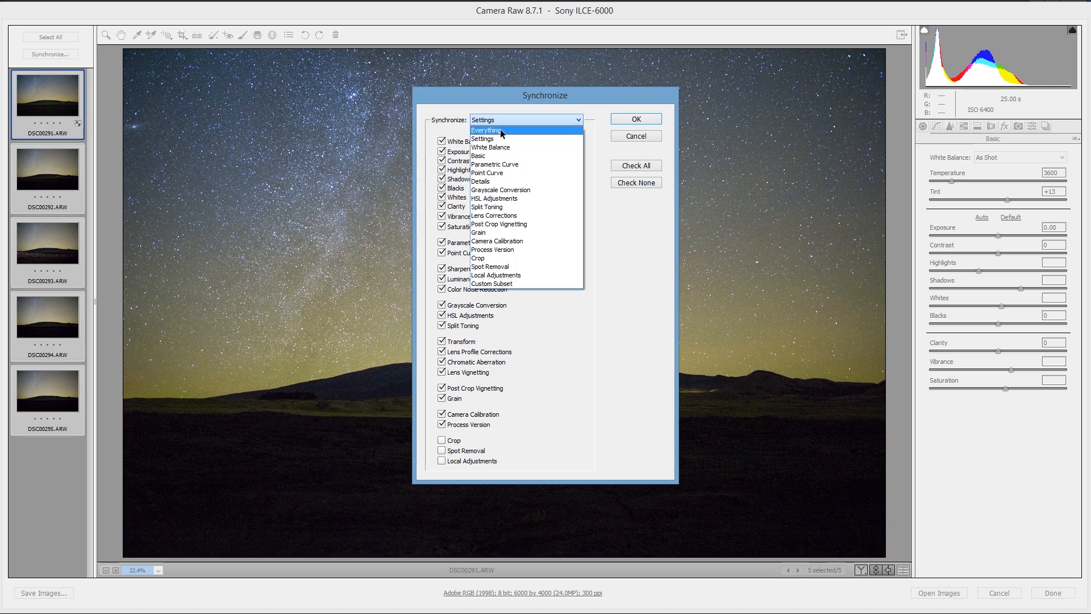
click(500, 131)
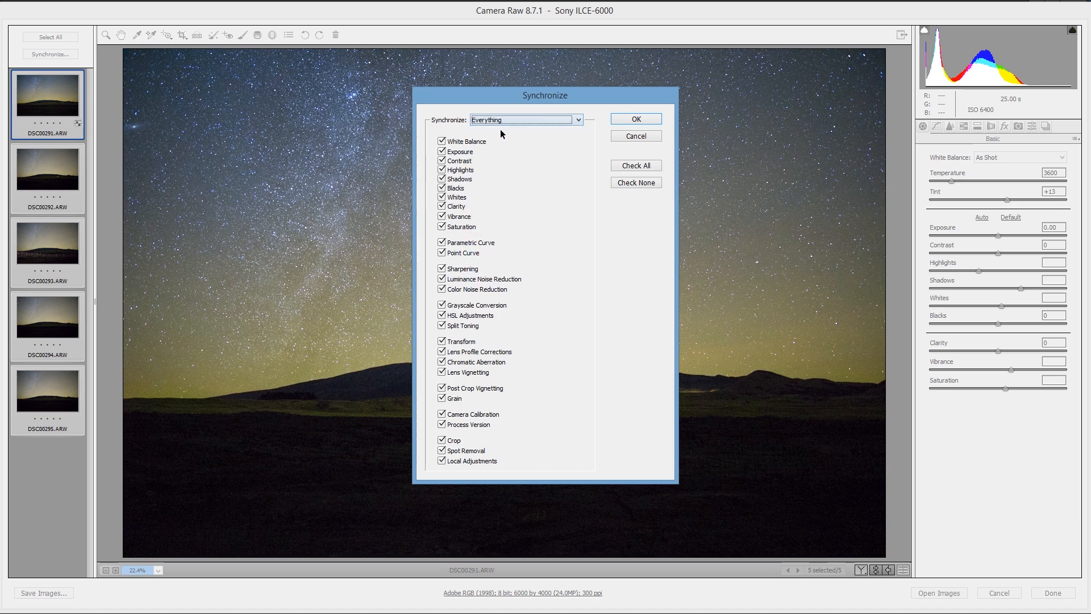
click(641, 119)
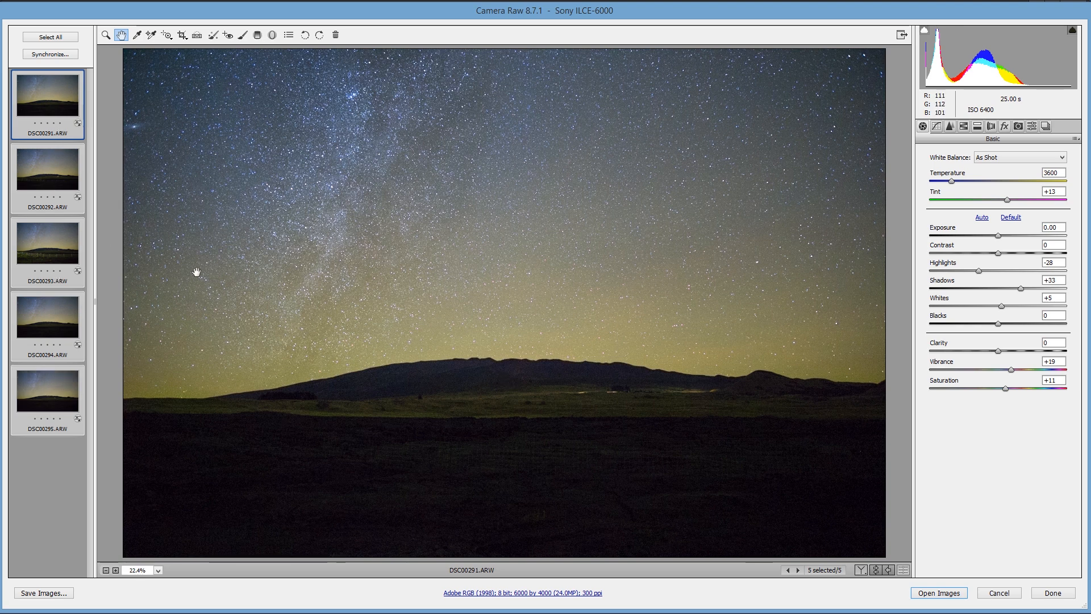
Step: Review the synchronized settings on DSC00292.ARW and DSC00293.ARW, checking the fence and foreground
click(47, 179)
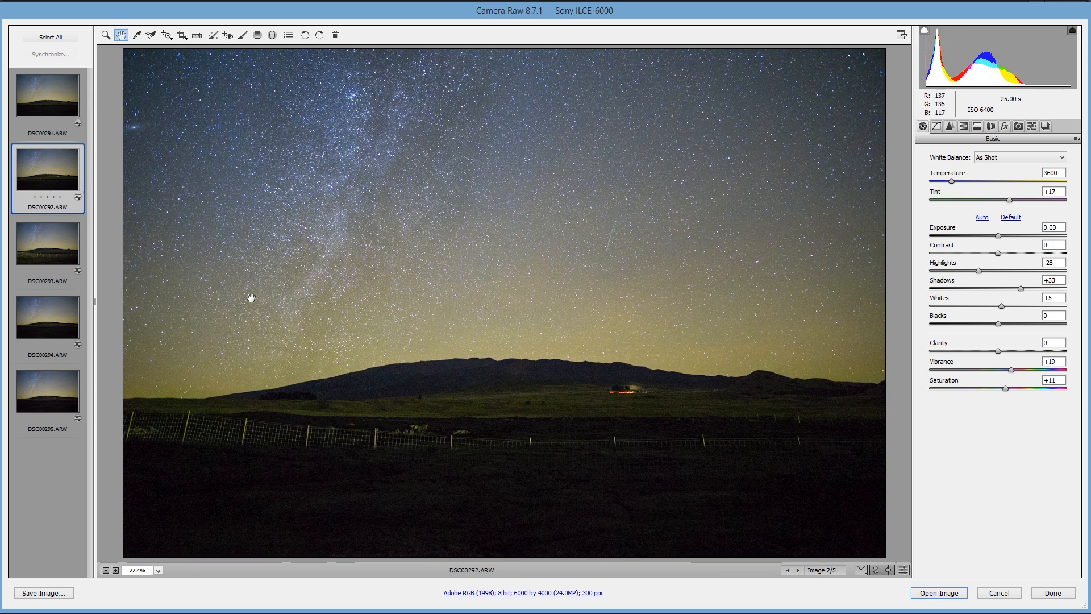
click(53, 247)
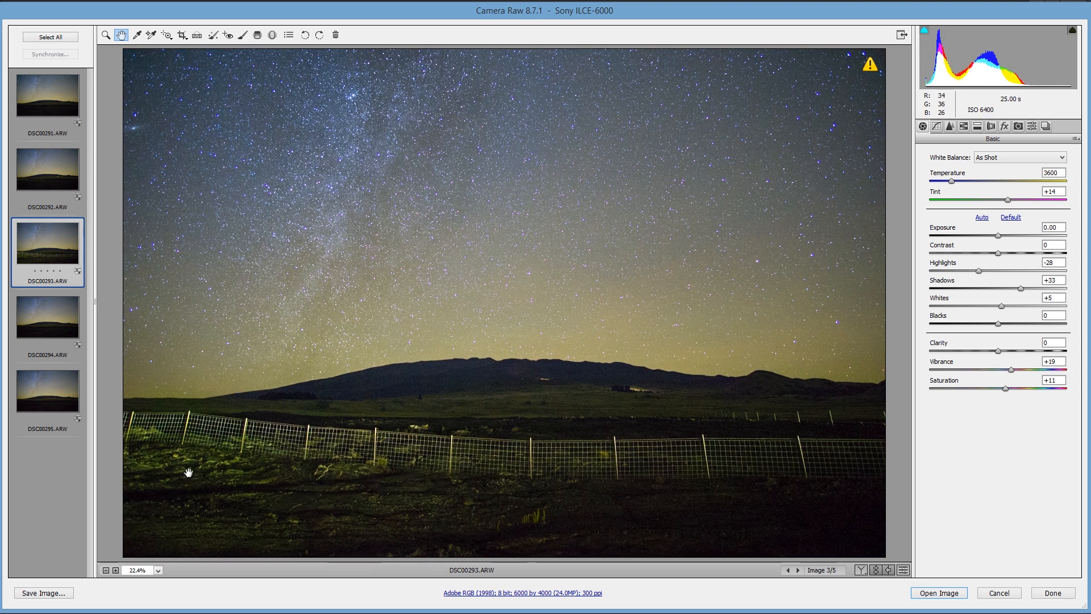
Step: On DSC00292.ARW, erase the left foreground brush adjustment along the fence line with a size 6 brush, and move on to DSC00293.ARW
click(26, 171)
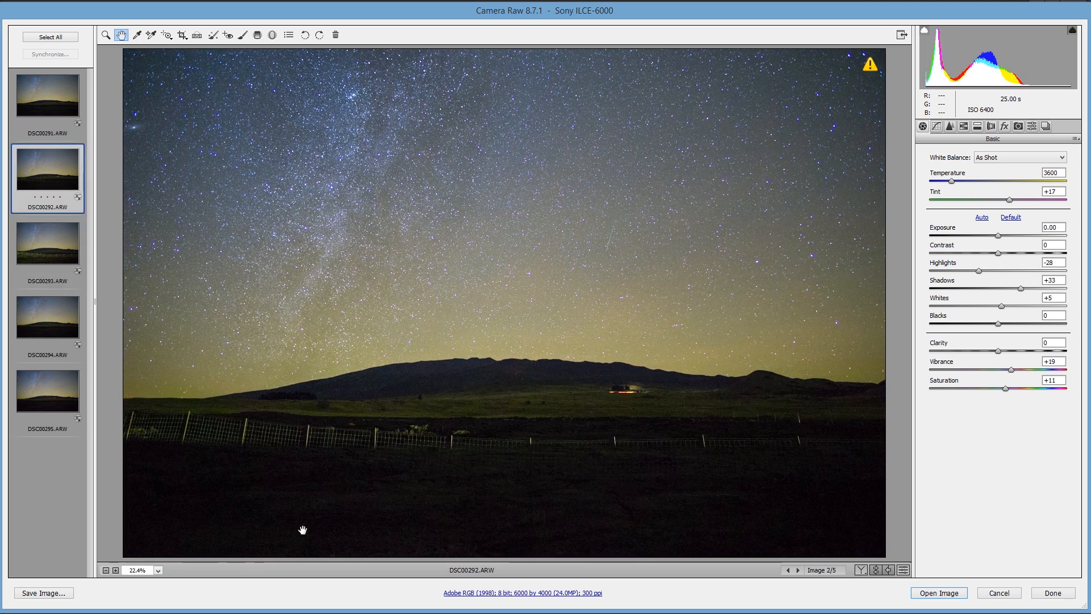
click(246, 37)
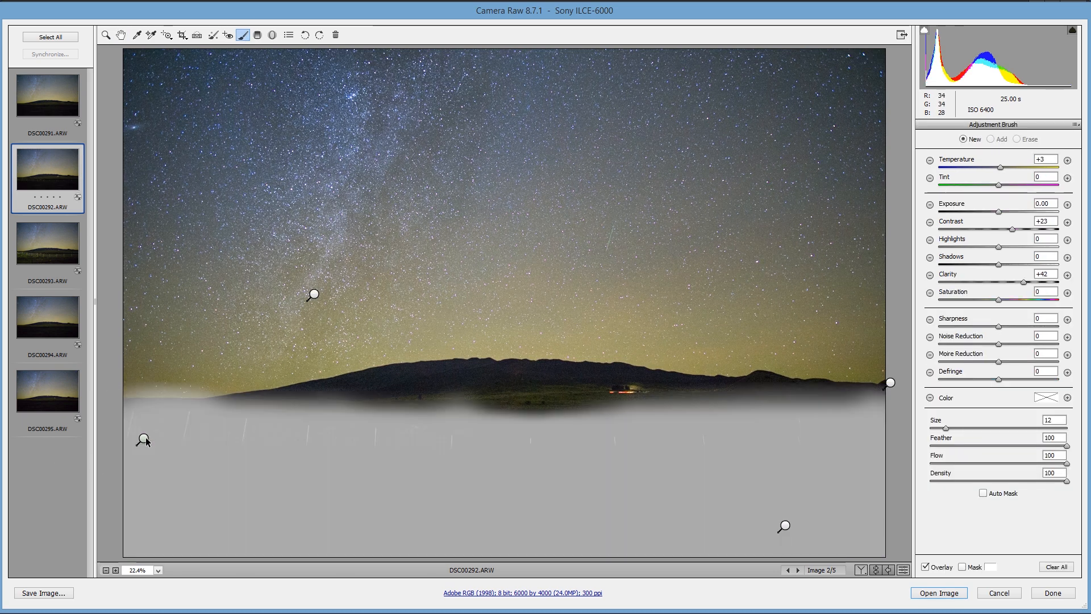
click(144, 438)
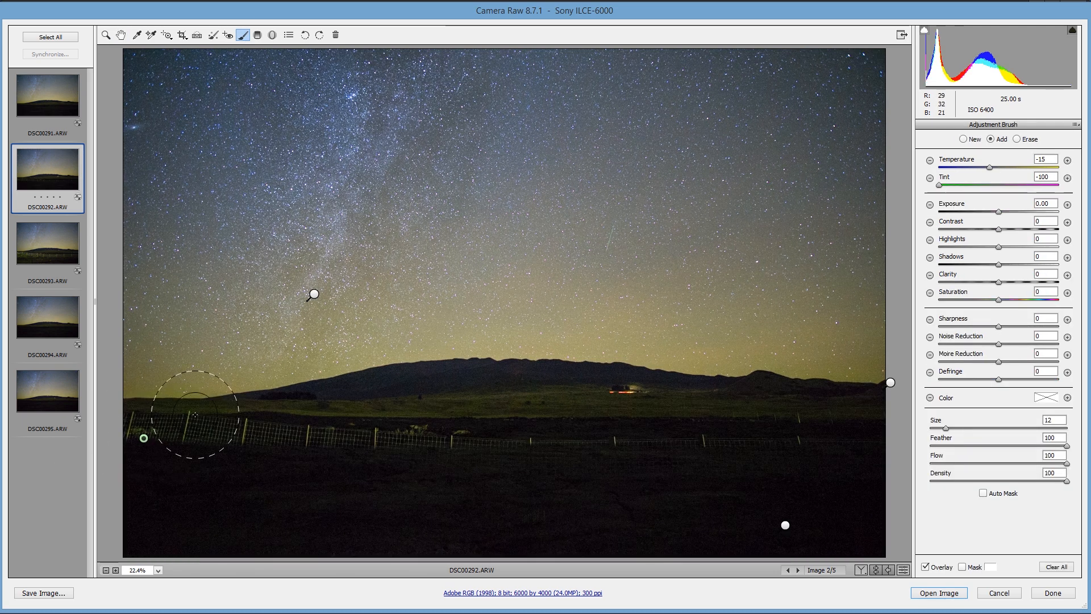
key(bracketleft)
key(bracketleft)
key(bracketleft)
key(bracketleft)
key(bracketleft)
key(bracketleft)
key(bracketleft)
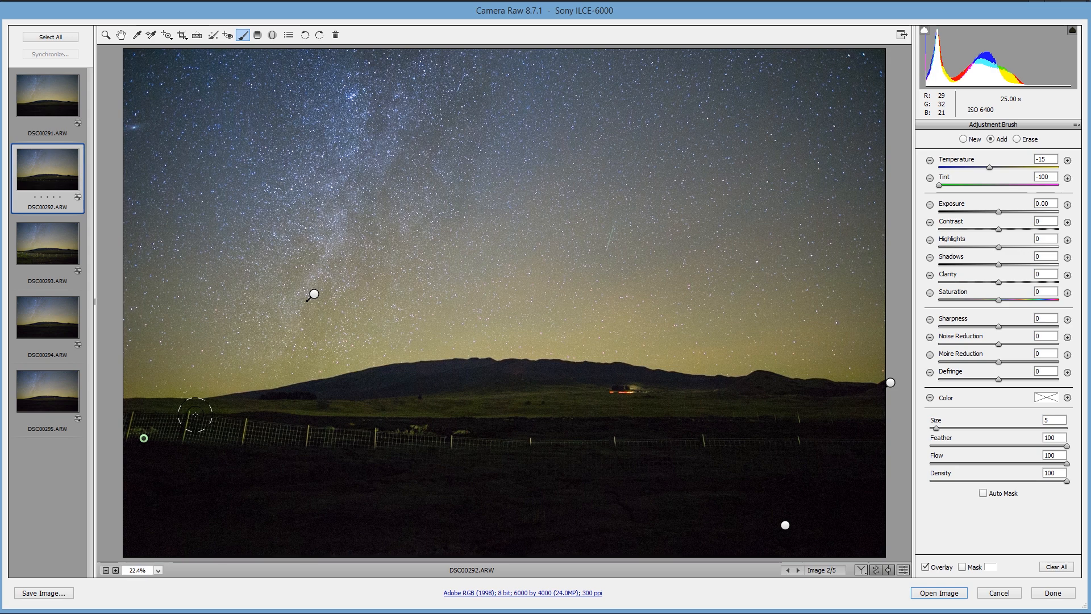
key(alt)
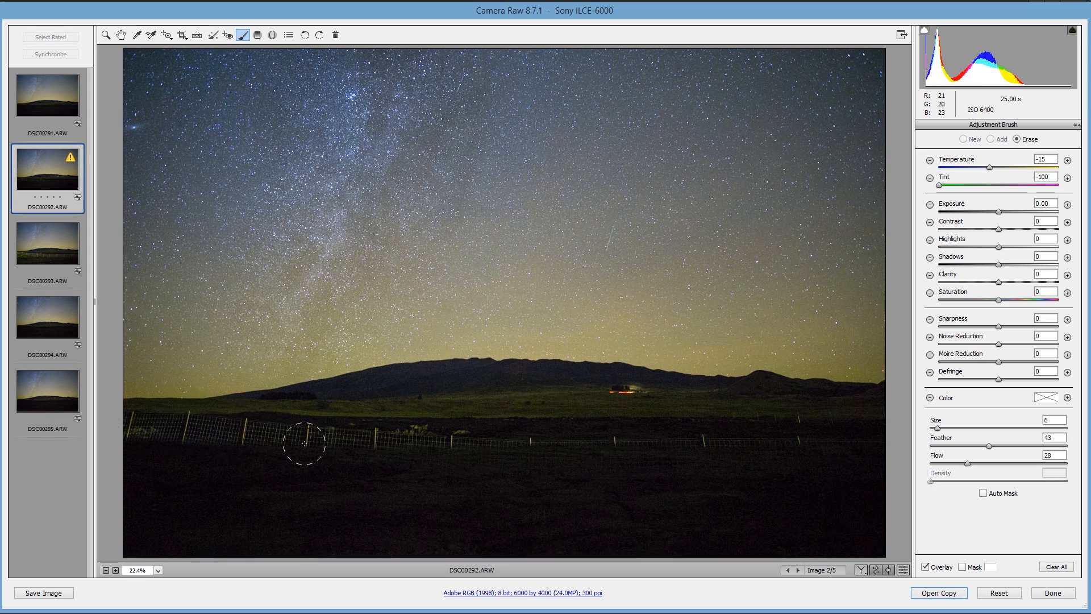
drag(304, 443, 482, 451)
drag(349, 432, 472, 443)
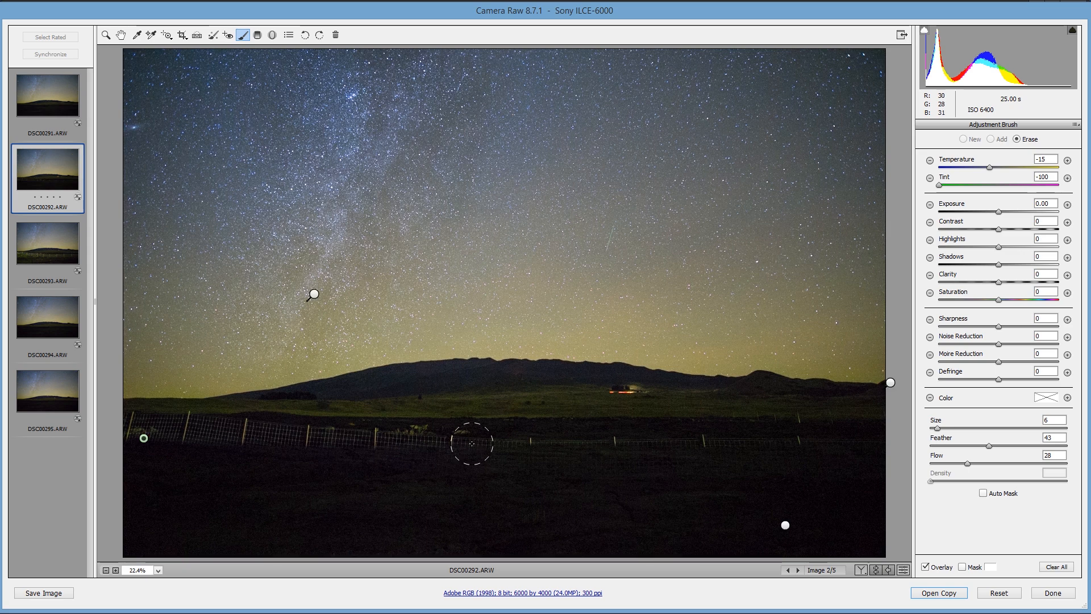
drag(131, 428, 121, 427)
mouse_move(475, 456)
mouse_down()
mouse_move(526, 452)
mouse_move(620, 474)
mouse_move(495, 456)
mouse_move(892, 455)
mouse_up()
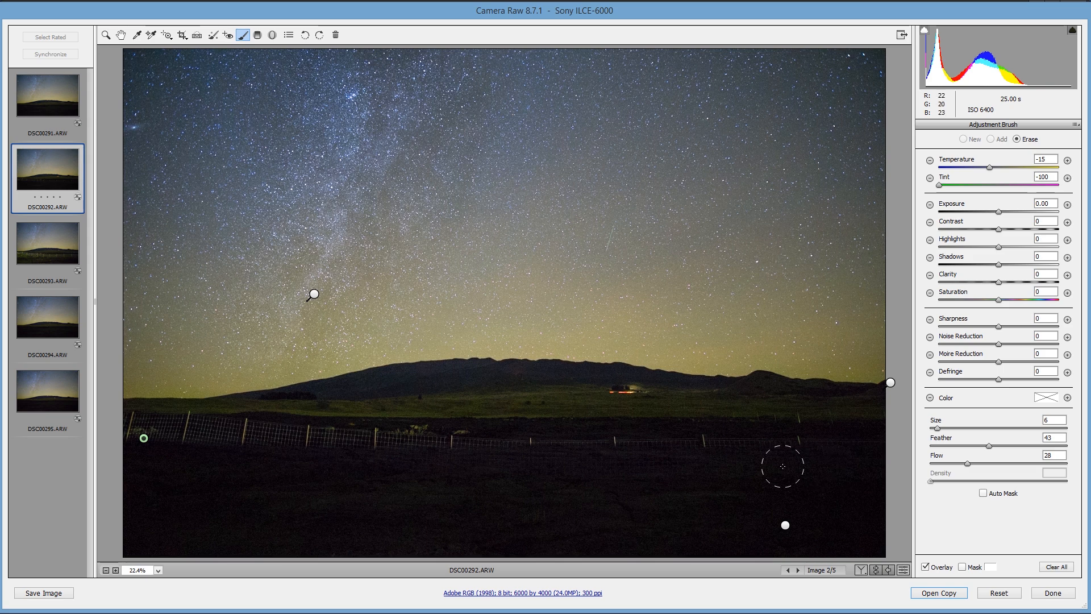
key(alt)
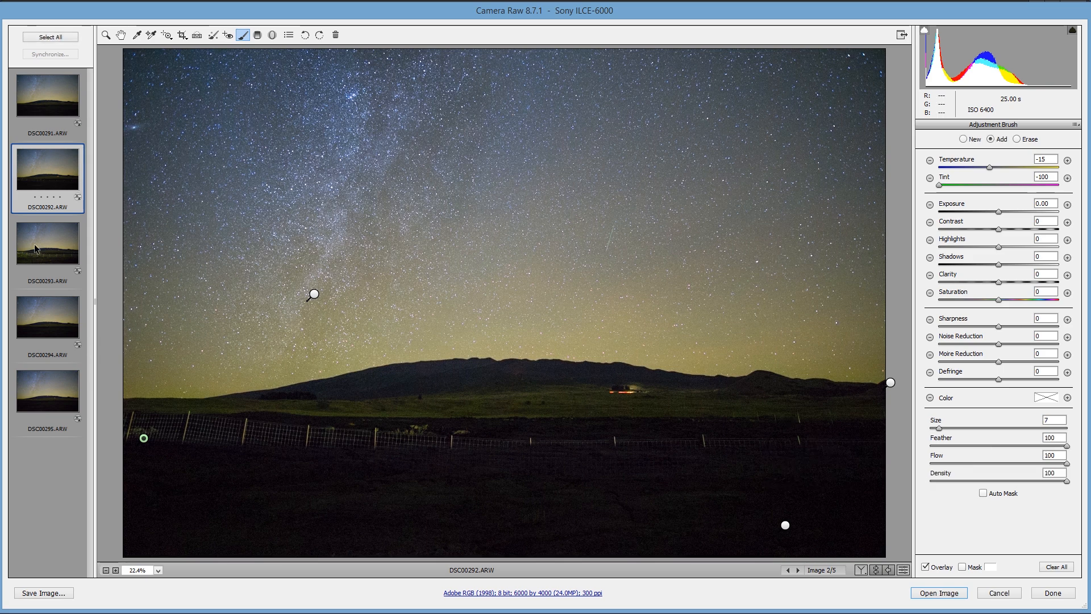
key(Down)
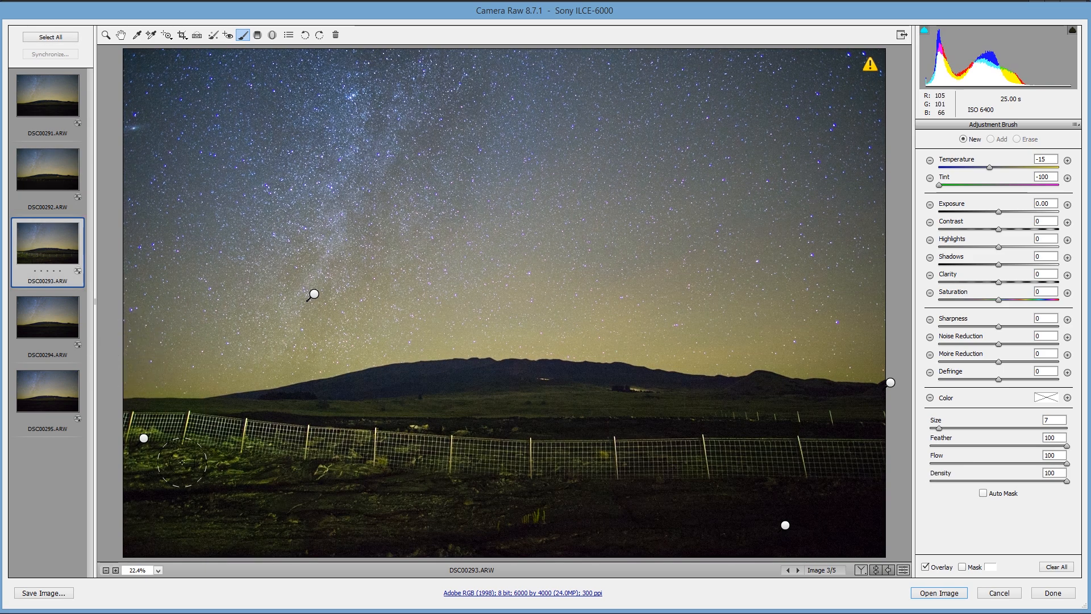
Step: Try deleting the left foreground brush adjustment on DSC00293.ARW, and undo the deletion
click(144, 439)
key(Delete)
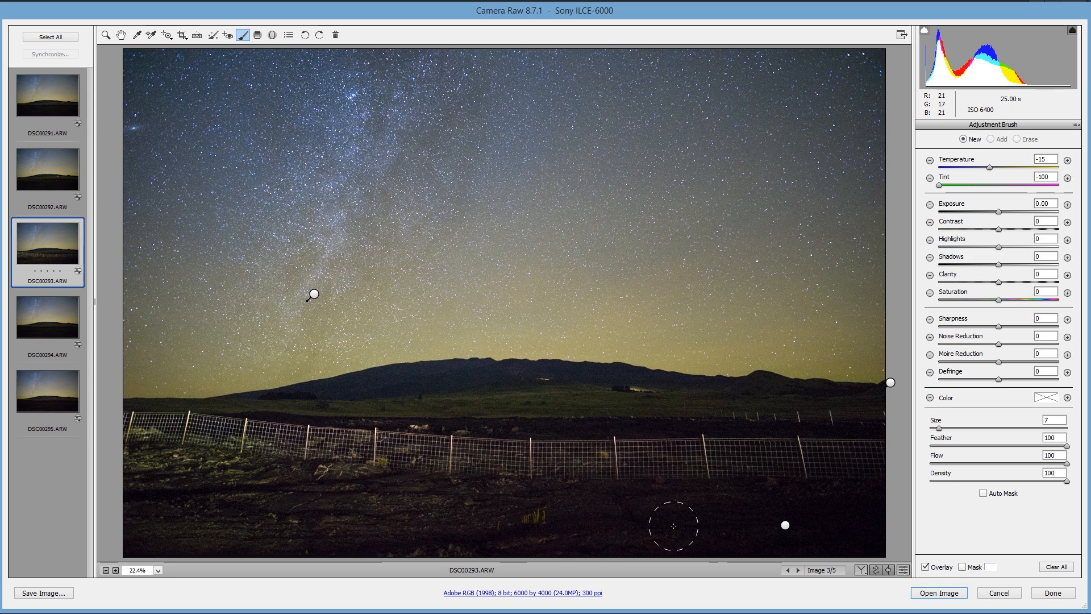
key(ctrl+z)
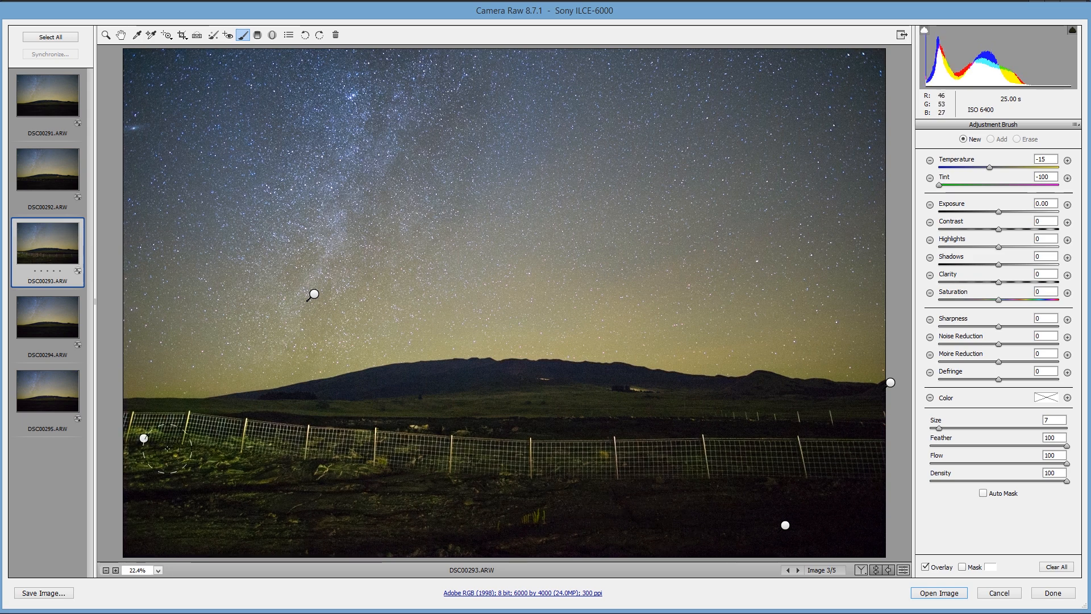
Step: Weaken the green cast of the right foreground brush adjustment by setting its Tint to -19
mouse_move(144, 438)
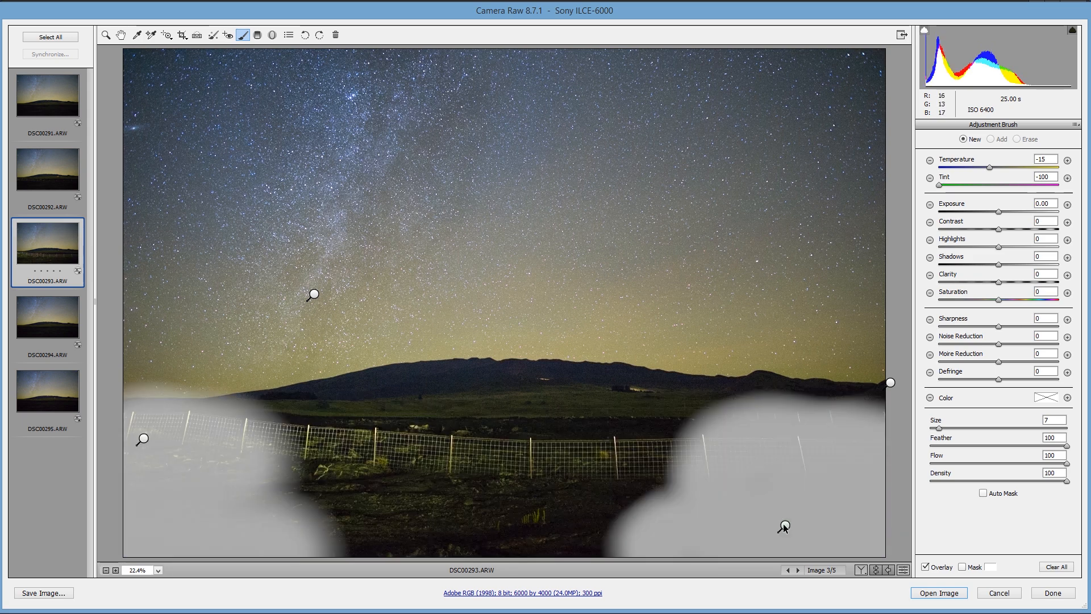
click(784, 527)
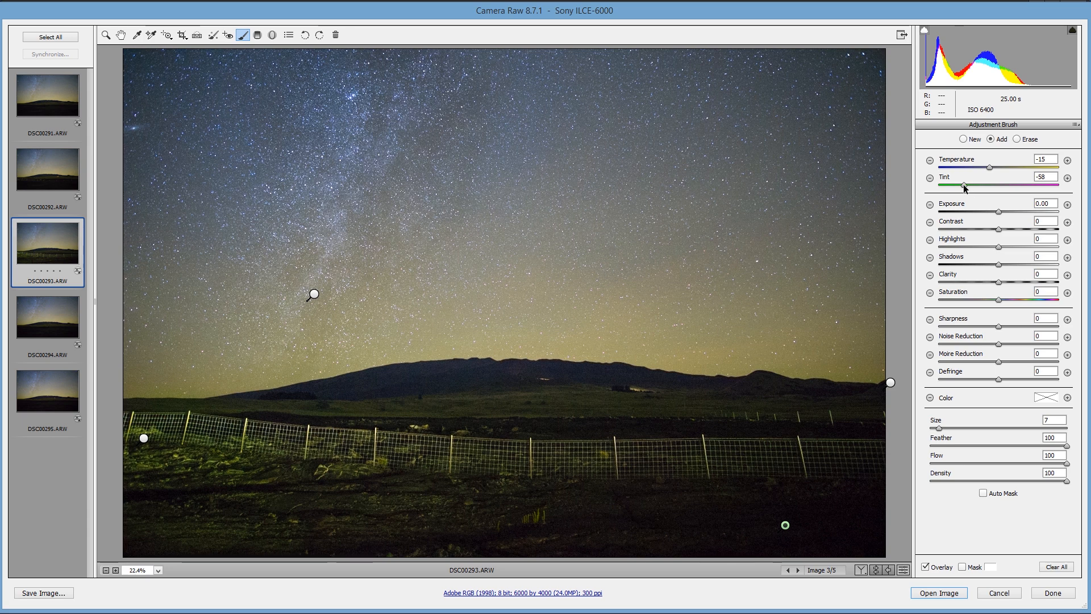
drag(970, 186, 987, 185)
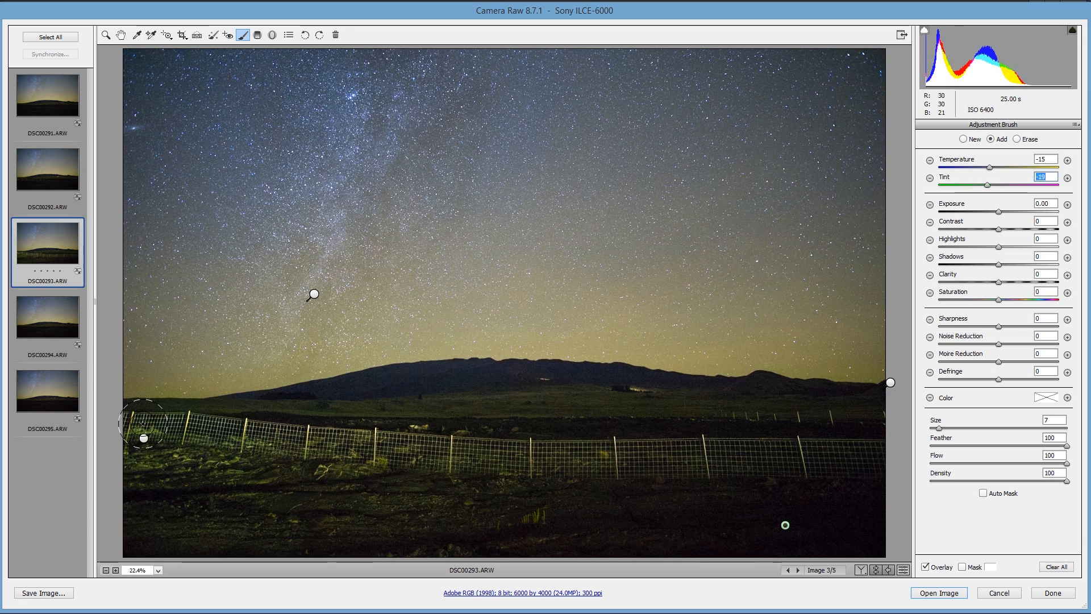
Step: Neutralize the left foreground brush adjustment by resetting its Temperature to 0 and bringing its Tint to slightly below zero
click(145, 440)
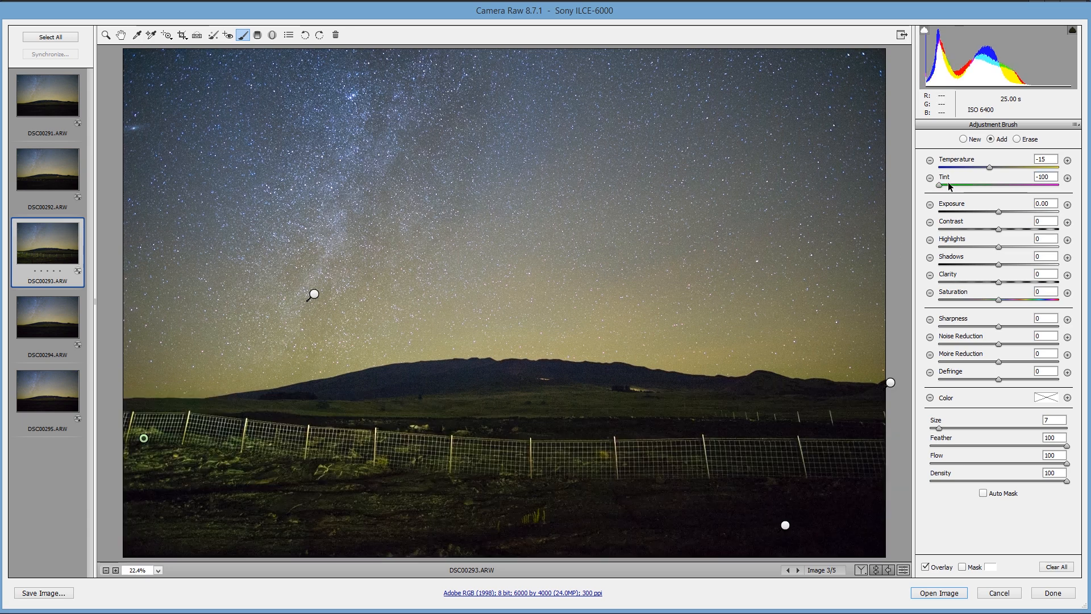
drag(950, 186, 981, 186)
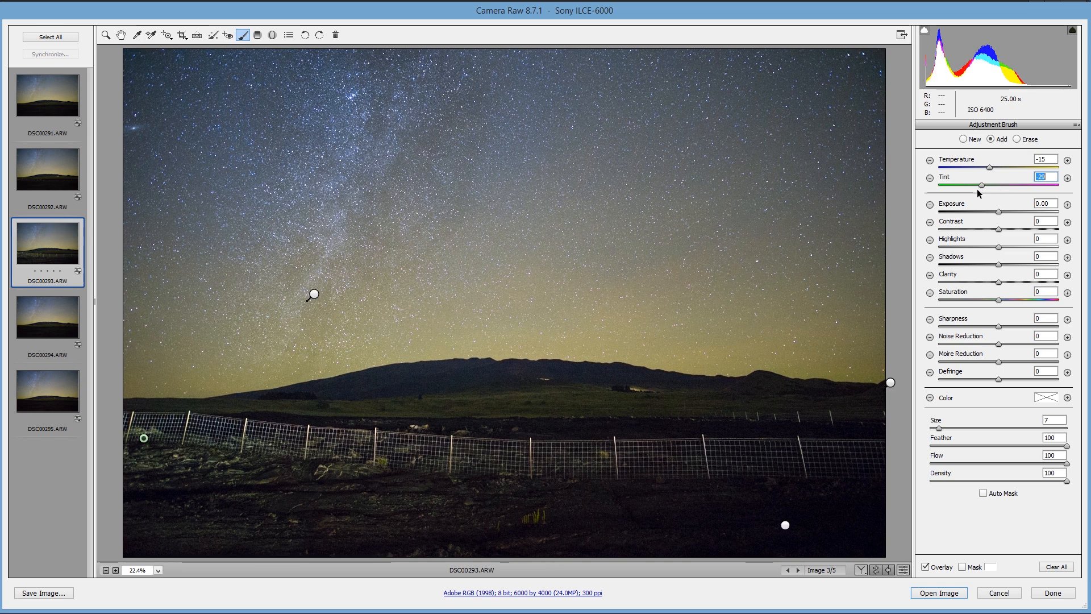
drag(983, 185, 988, 185)
drag(989, 168, 986, 168)
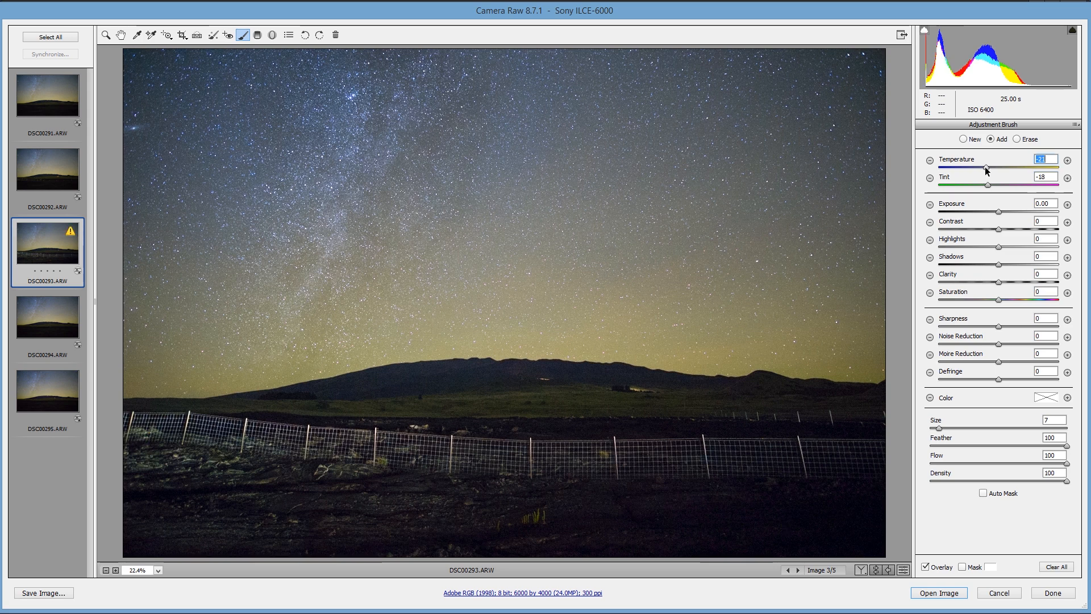
double_click(986, 167)
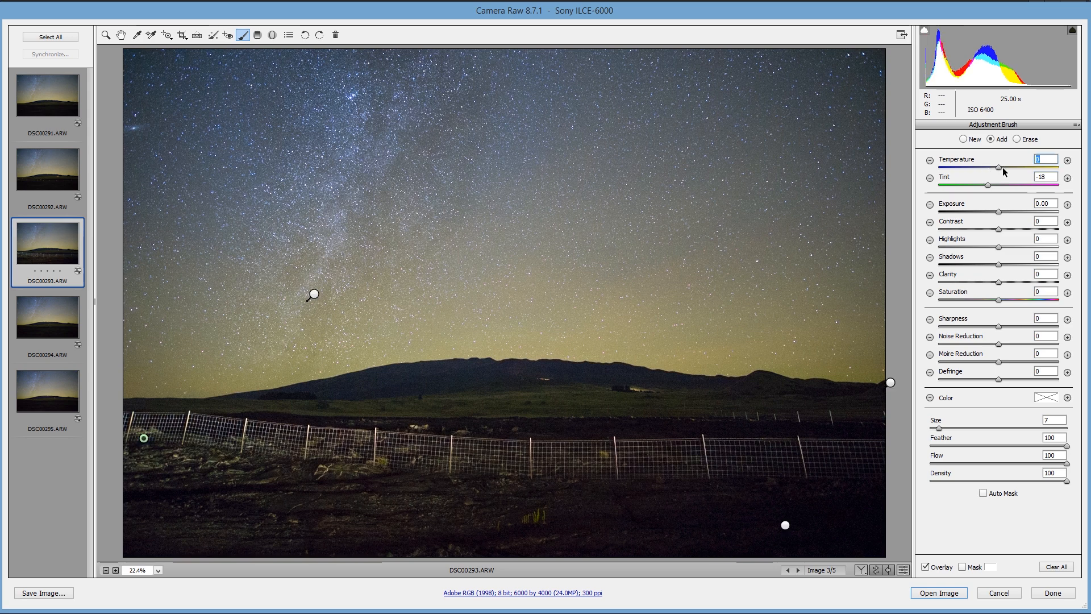
key(Tab)
drag(989, 187, 995, 187)
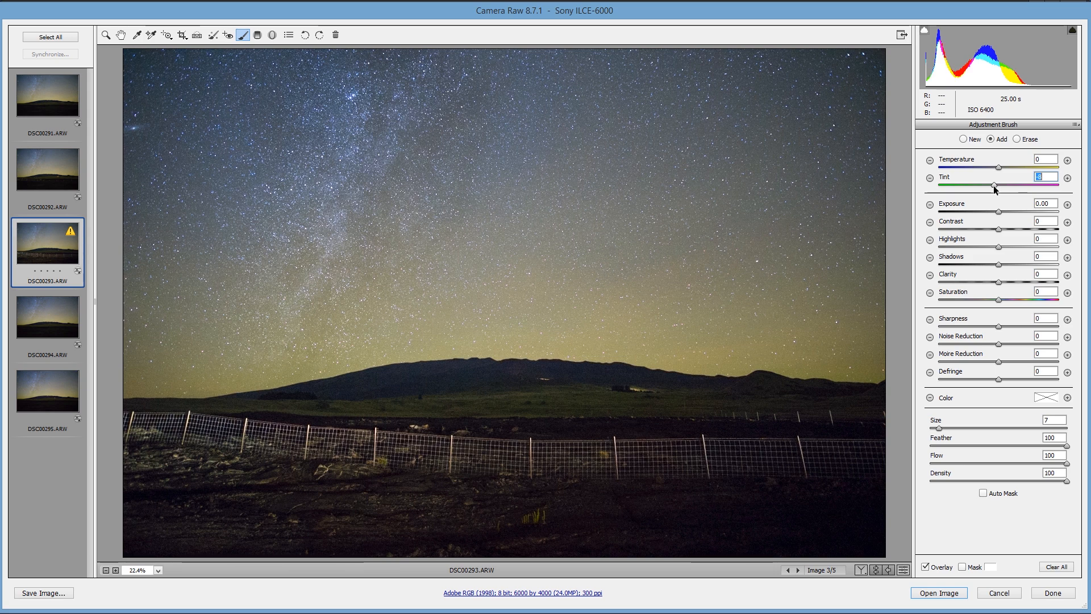
Step: Reset the right foreground brush adjustment's Temperature to 0 and bring its Tint to slightly below zero
click(785, 525)
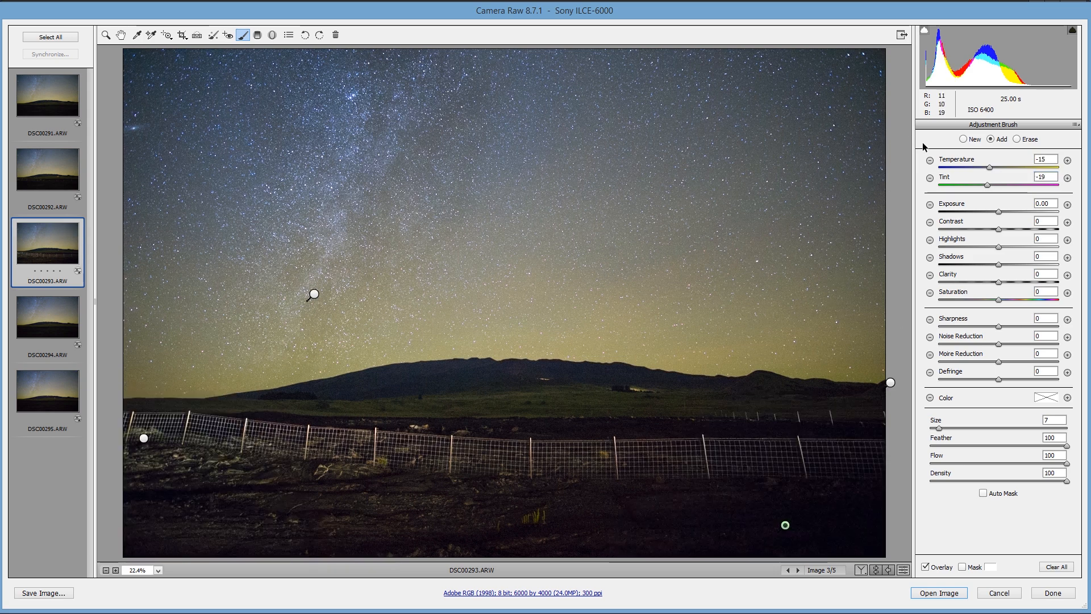
double_click(989, 168)
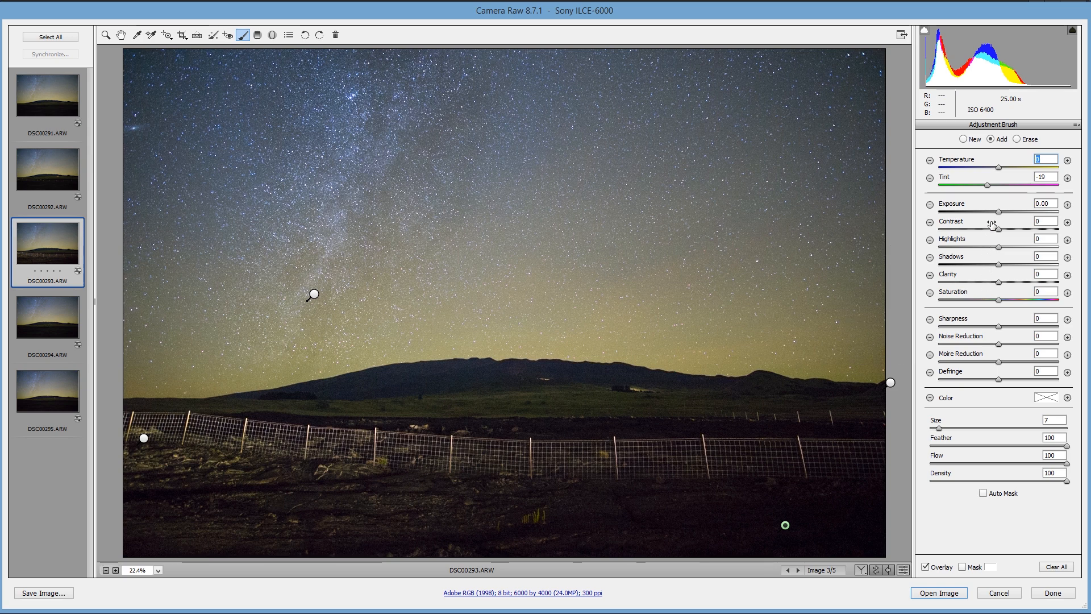
drag(988, 183, 995, 186)
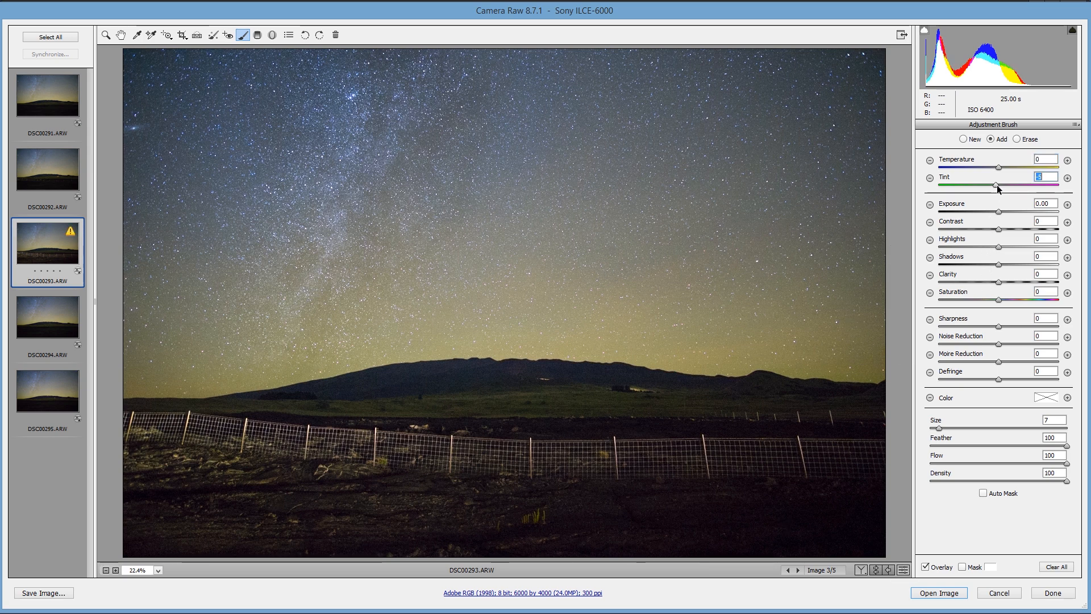
Step: Raise the whole-photo Shadows of DSC00293.ARW to +48 and compare the photo with DSC00294.ARW
click(121, 36)
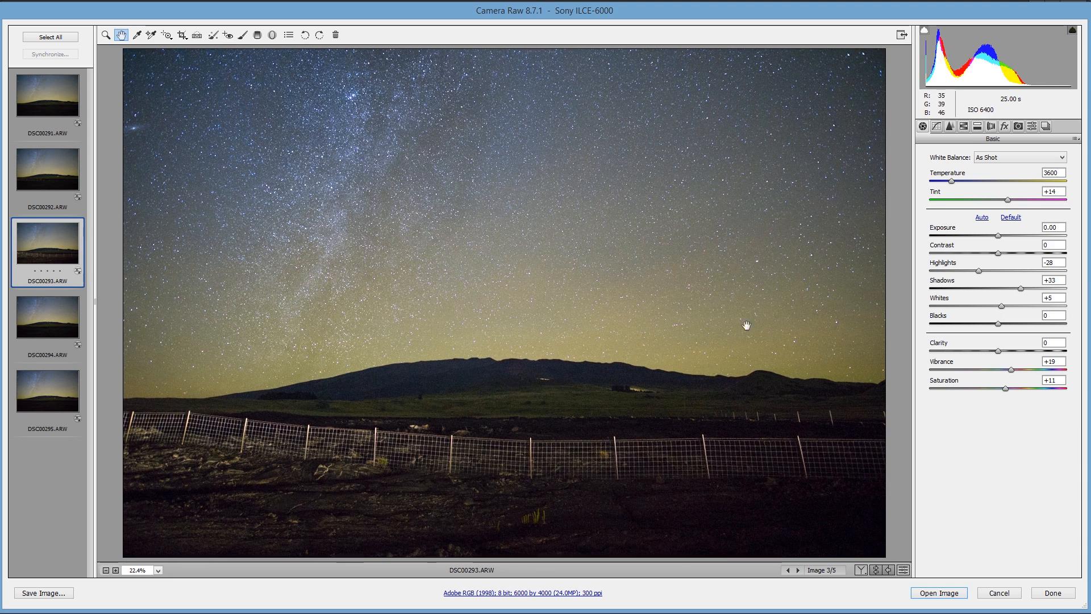
drag(1025, 290, 1033, 292)
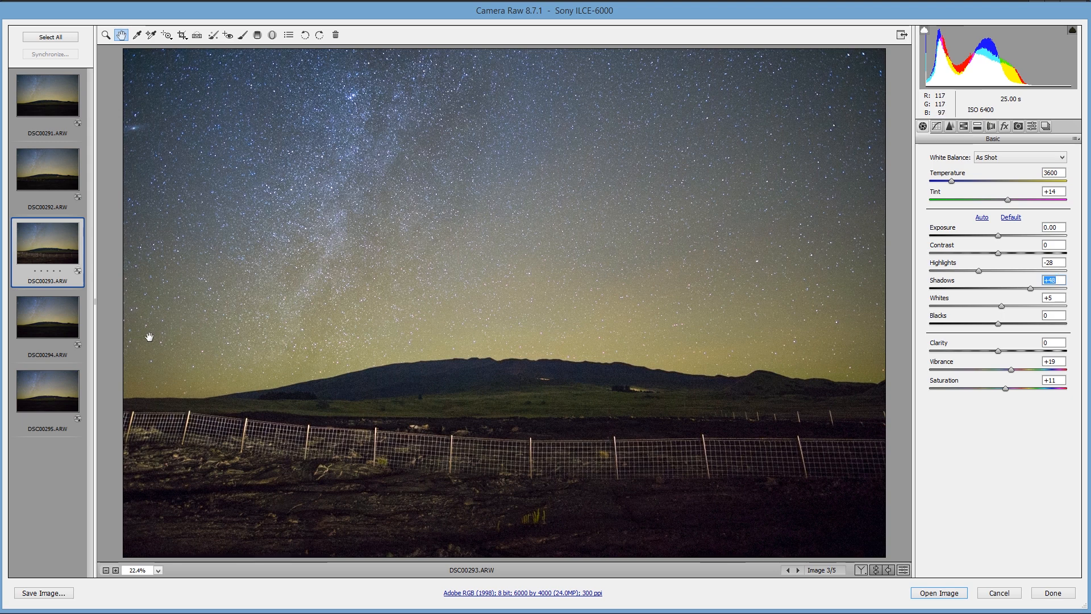
click(49, 312)
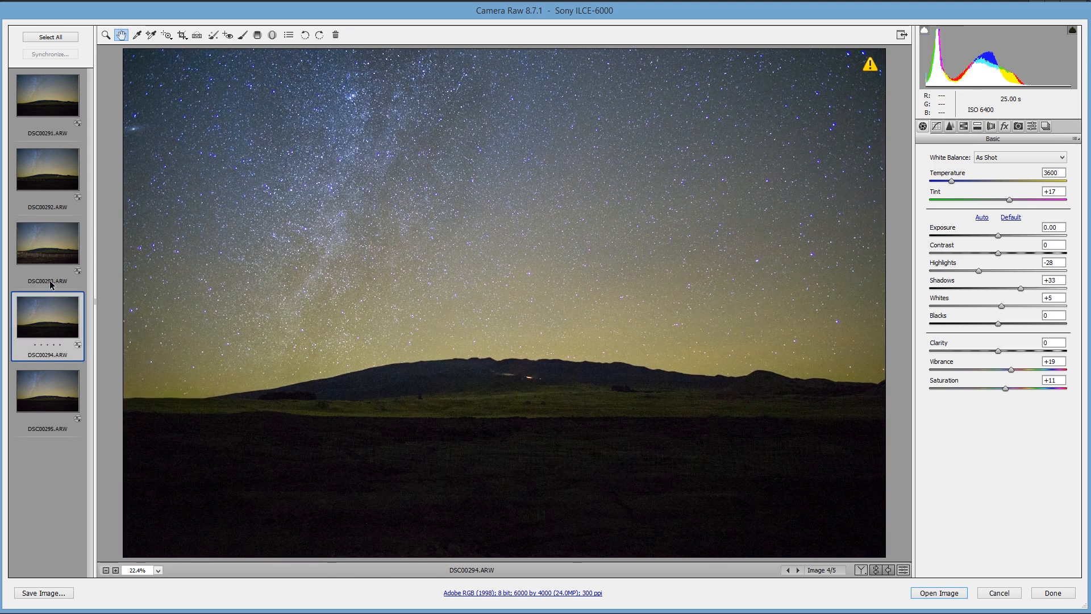
click(50, 241)
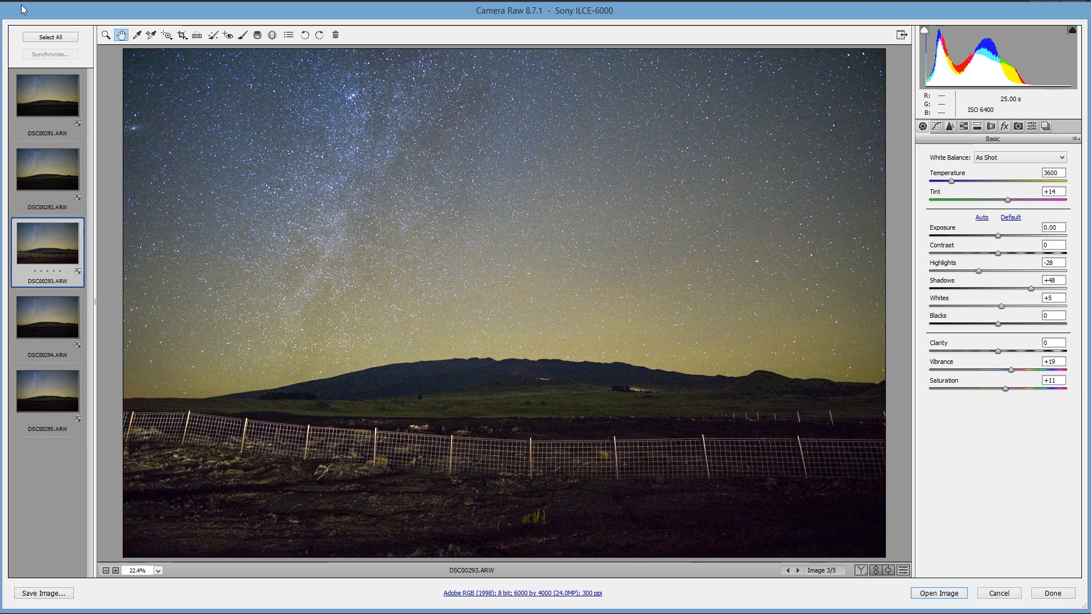
Step: Select all five raw photos and open them in Photoshop
click(44, 36)
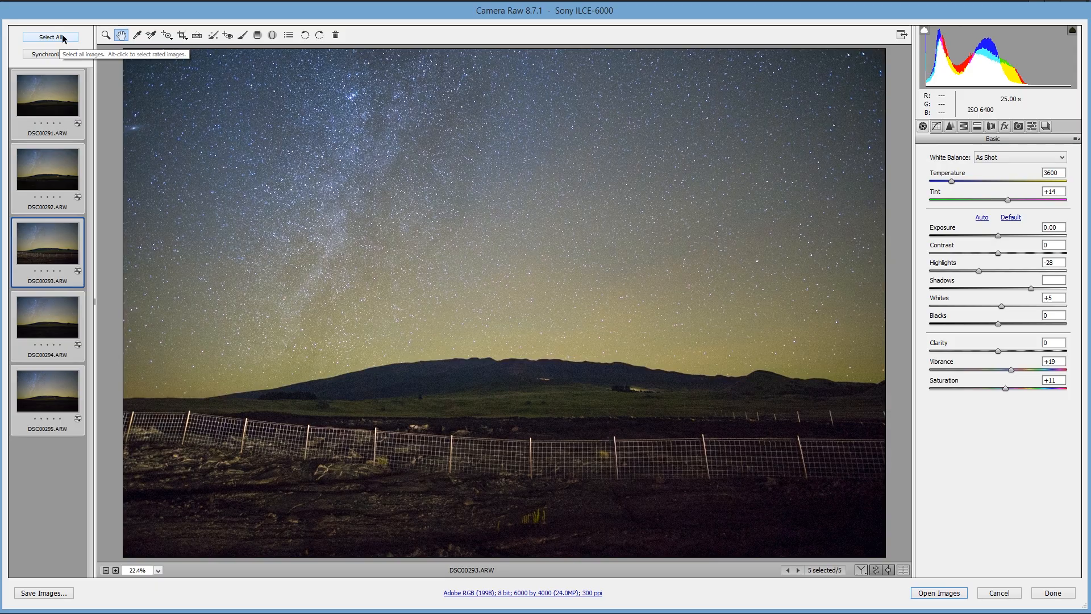
click(959, 594)
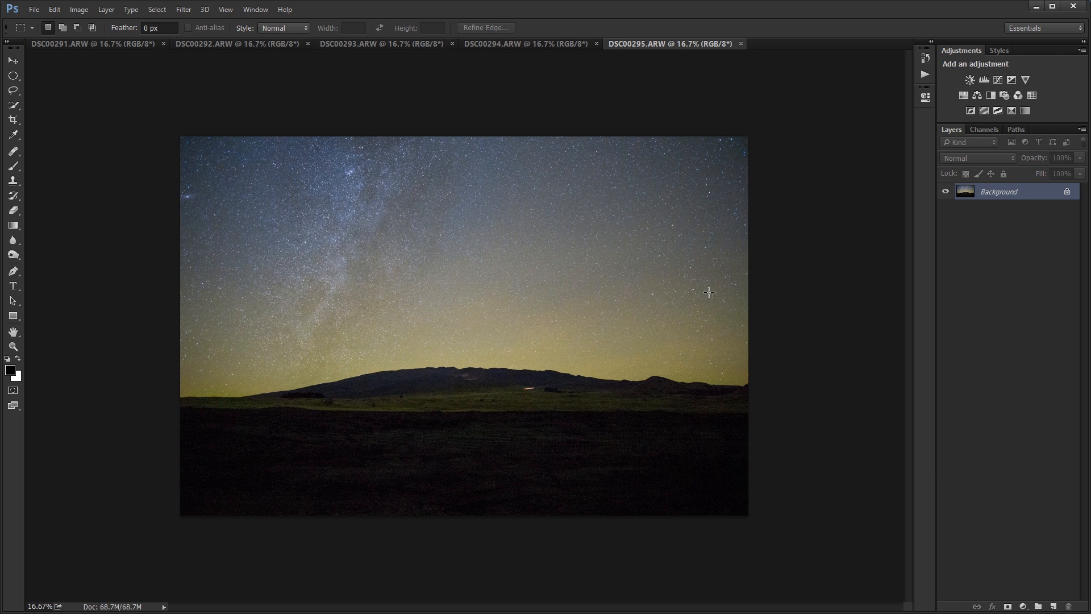
Step: Load the five open photos, DSC00291.ARW to DSC00295.ARW, into one layered document with the Load Files into Stack script, without automatic alignment
click(36, 9)
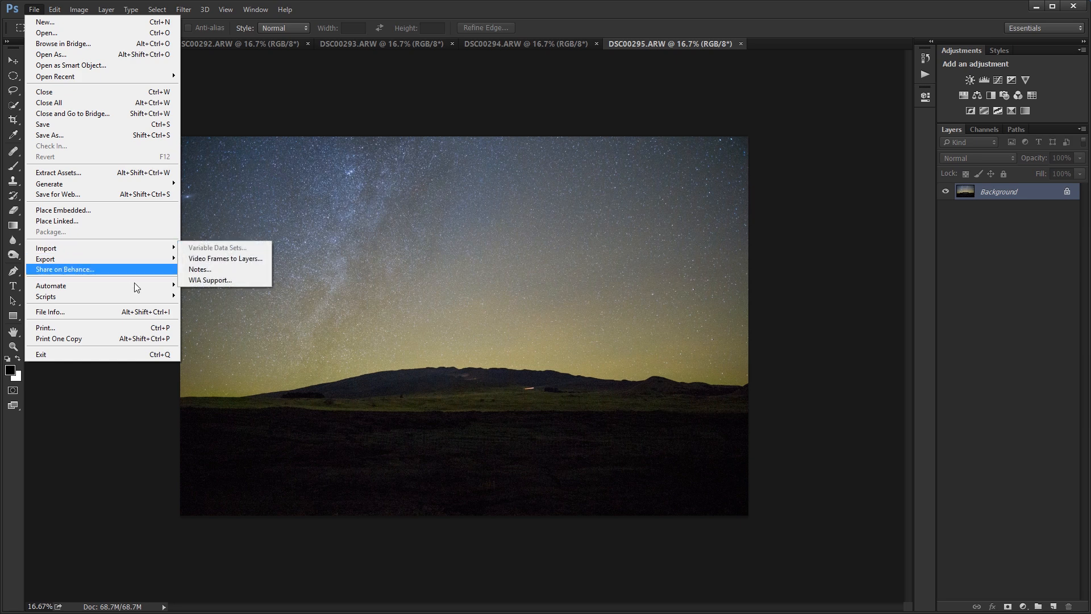
mouse_move(154, 298)
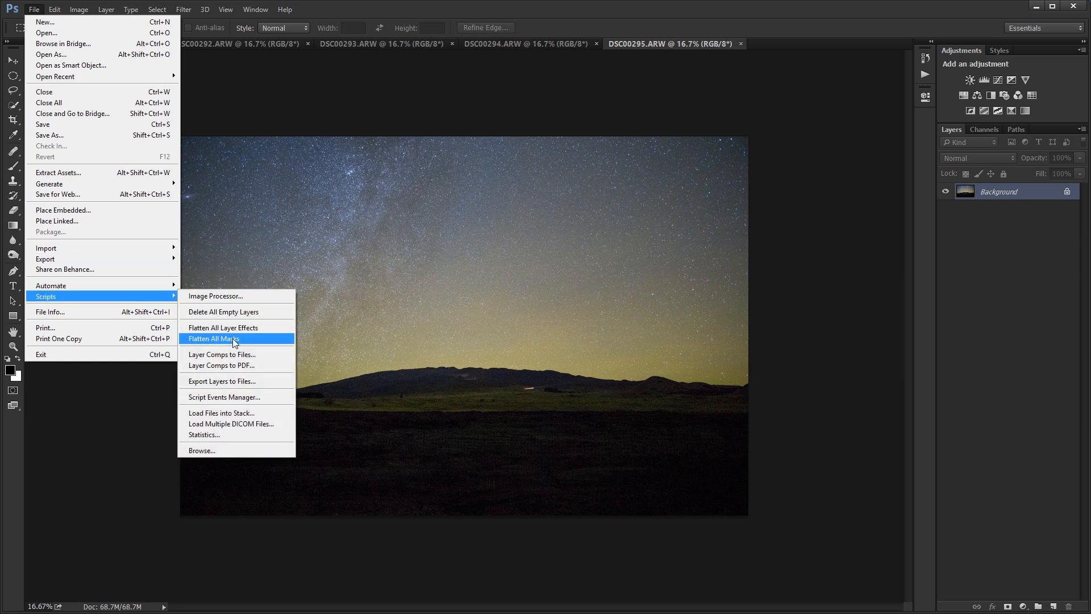
click(246, 413)
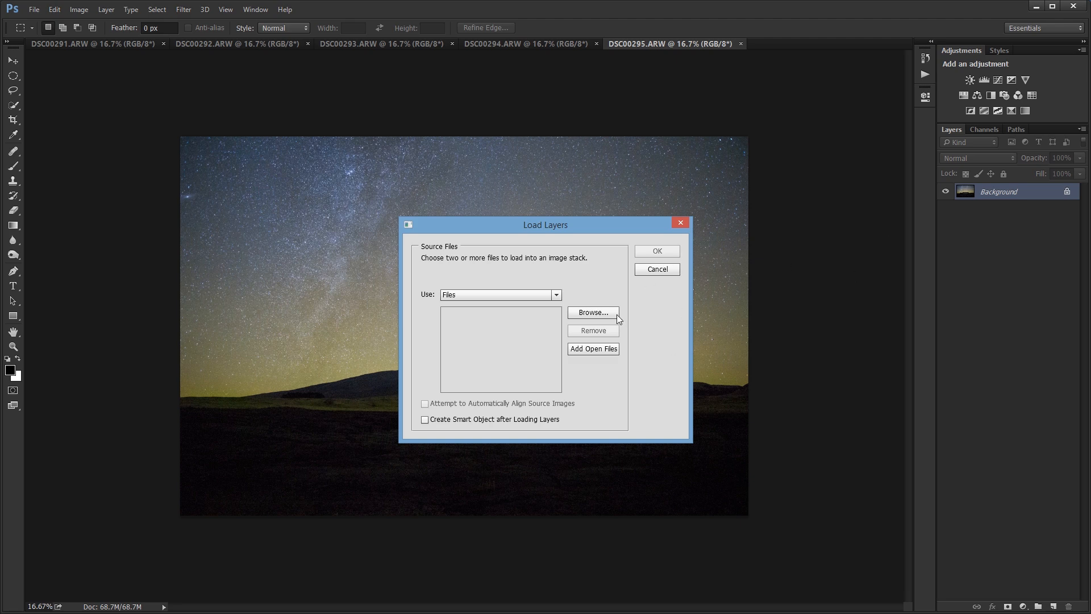
click(591, 350)
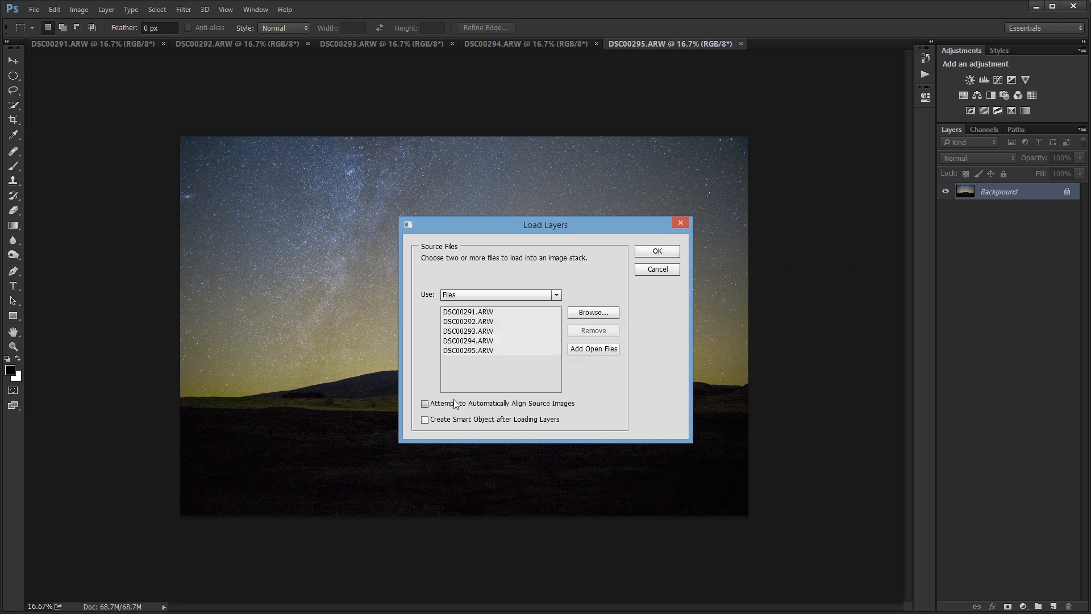
click(657, 251)
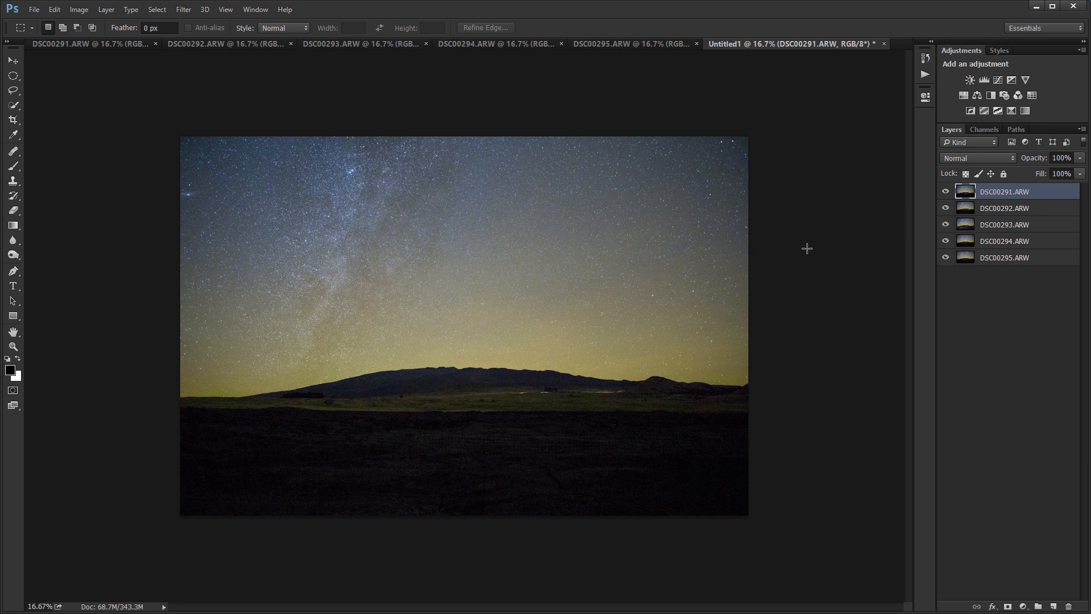
Step: Set the opacity of layer DSC00294.ARW to 50%, DSC00293.ARW to 33%, DSC00292.ARW to 25% and DSC00291.ARW to 20%
scroll(637, 317, up, 3)
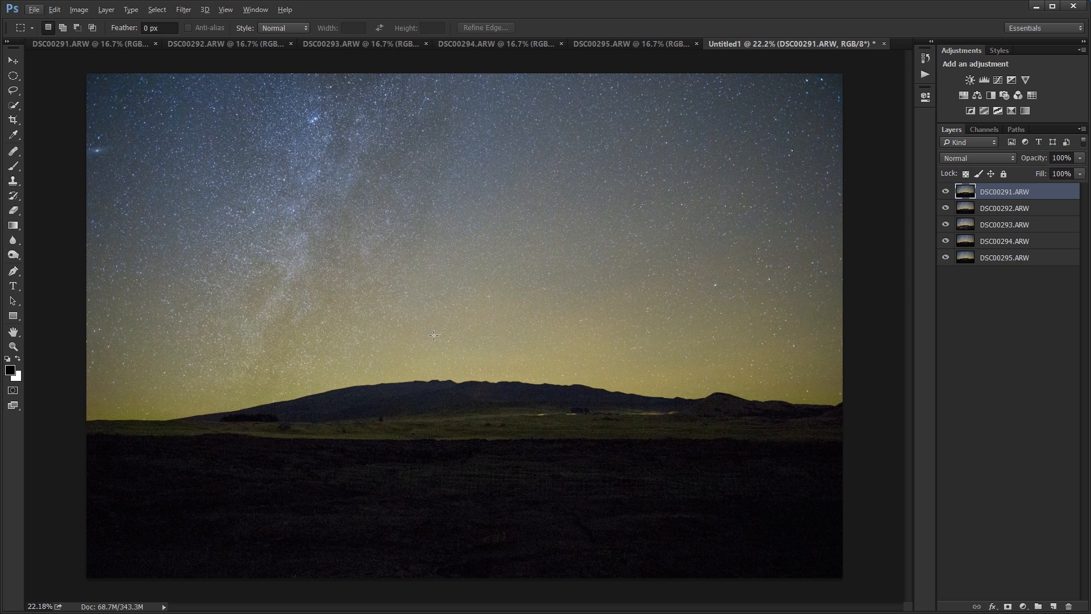
click(1019, 243)
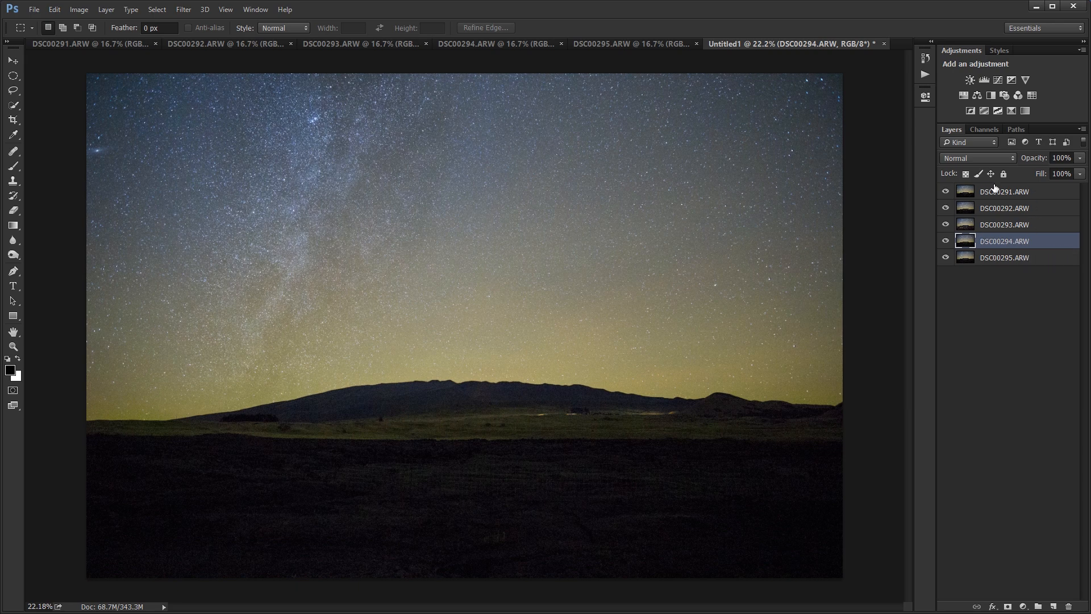
click(1016, 226)
click(1016, 241)
click(1012, 259)
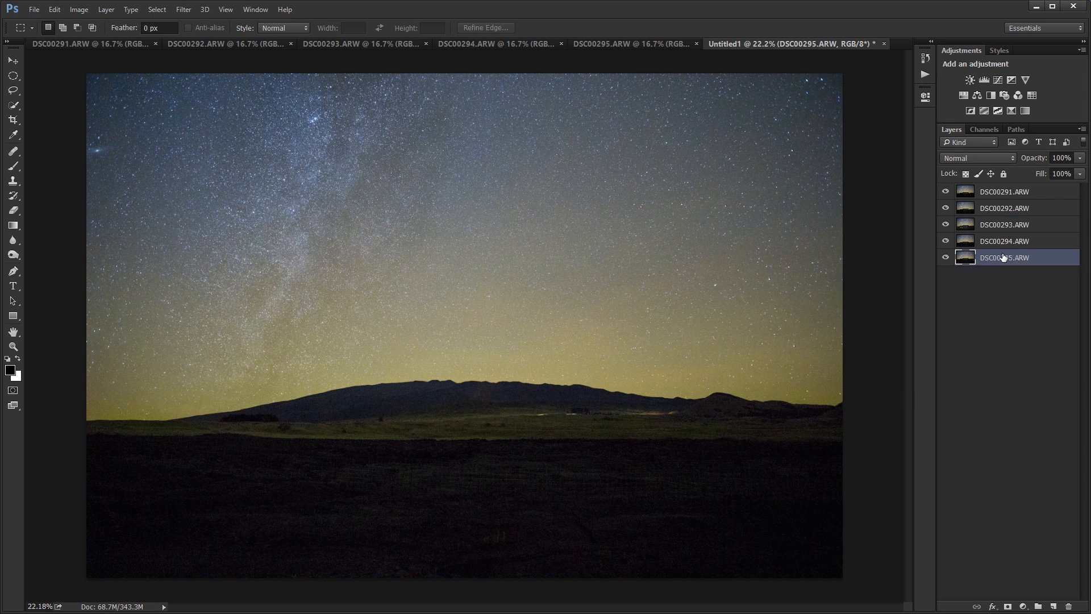
click(1015, 241)
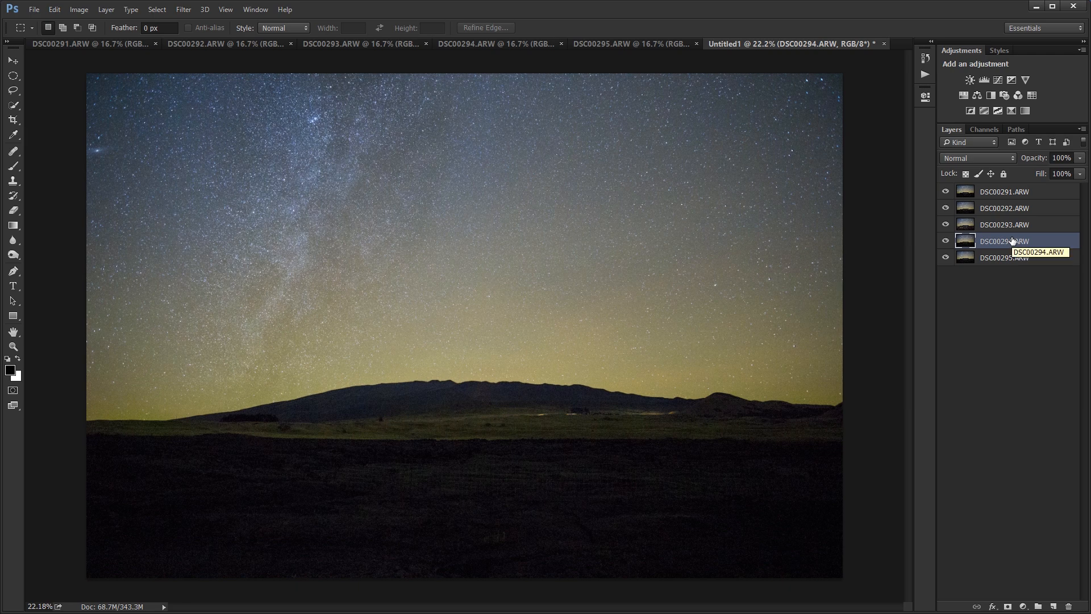
key(5)
click(1009, 227)
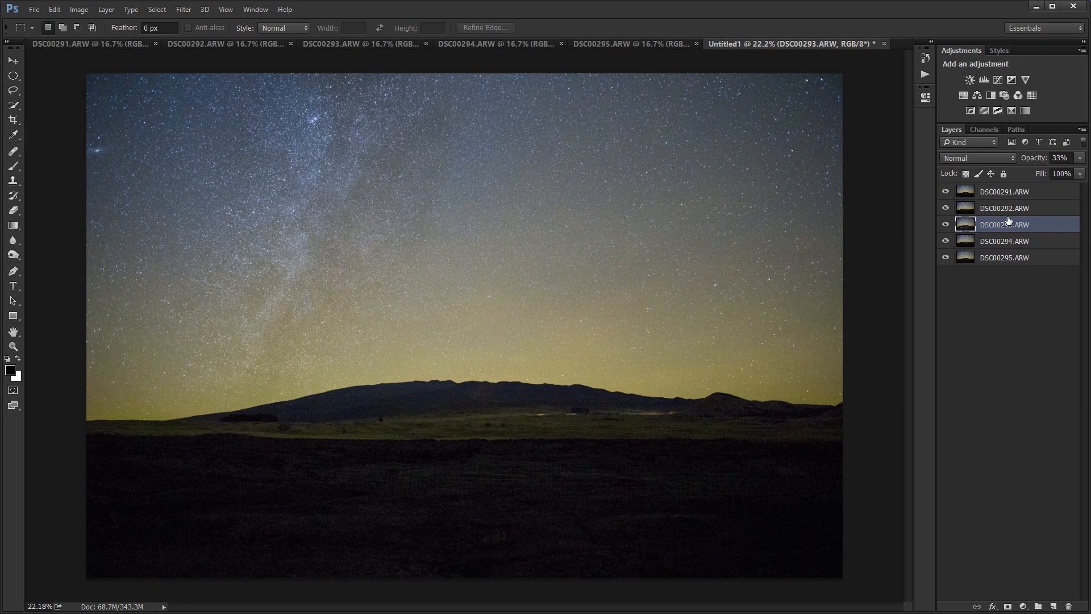
click(1014, 208)
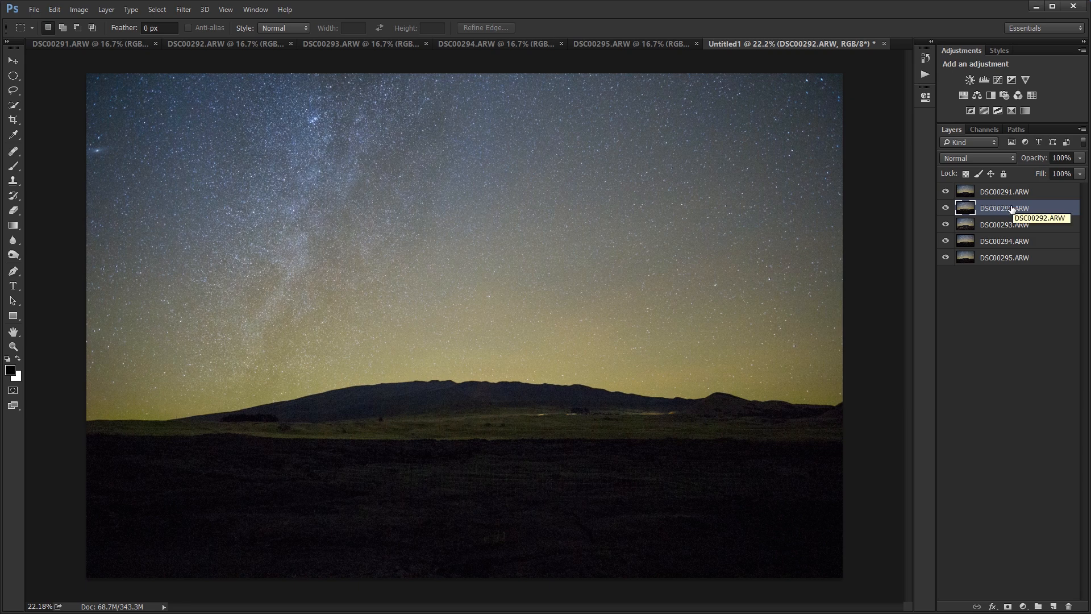
click(1008, 195)
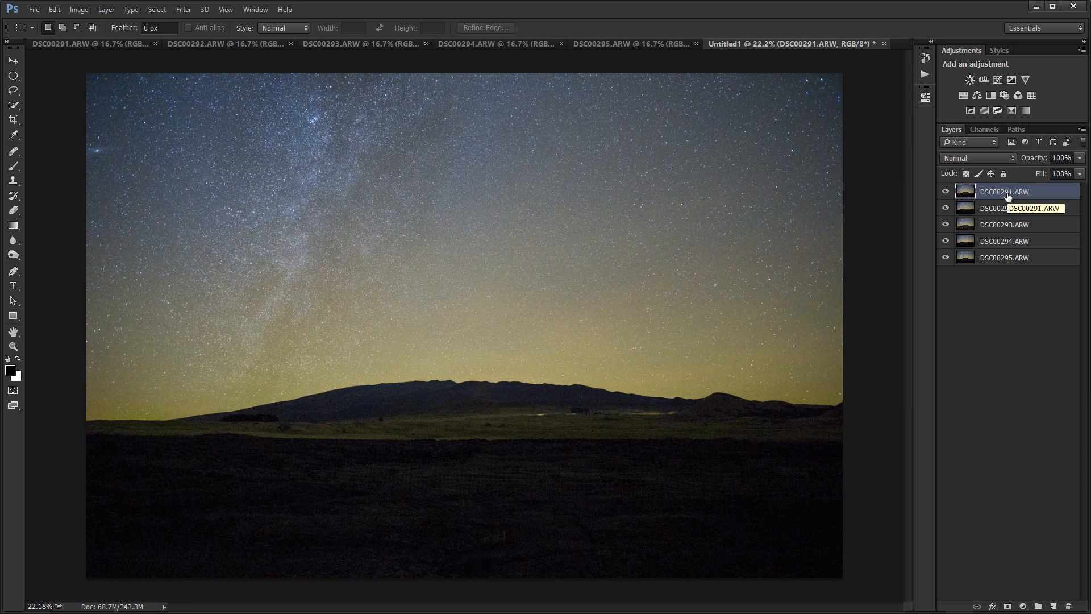
key(2)
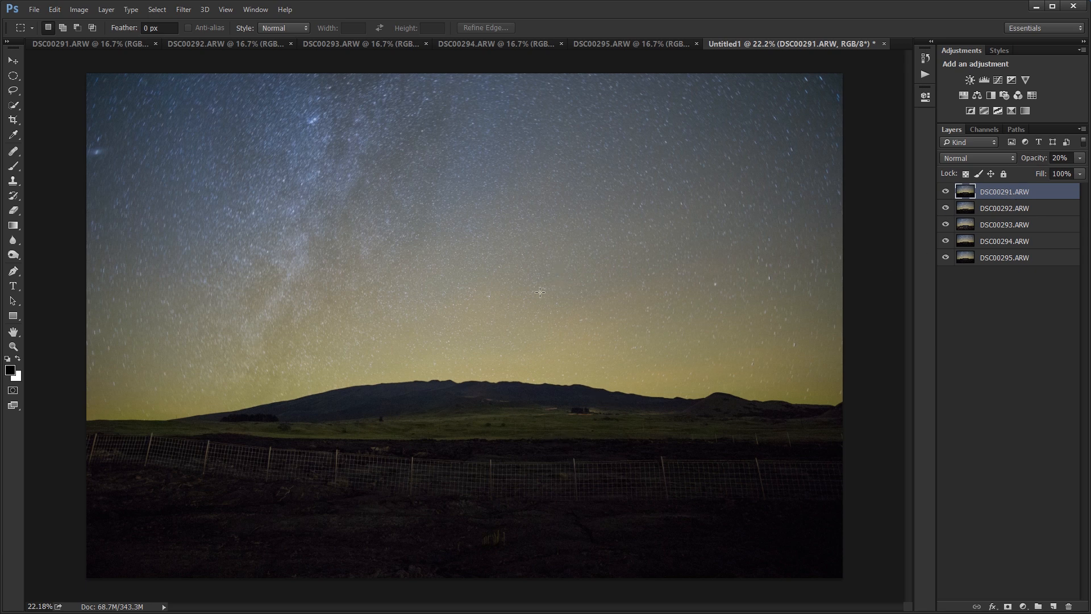
Step: Duplicate all five photo layers, DSC00291.ARW to DSC00295.ARW, keeping the copies above the originals
shift+click(1022, 259)
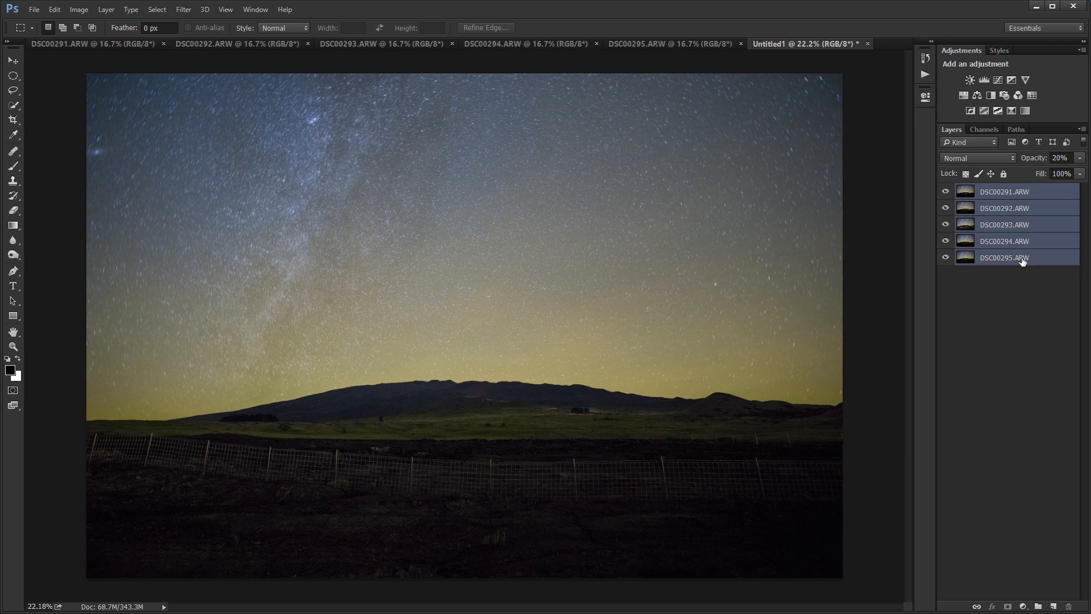
key(ctrl+j)
click(1023, 279)
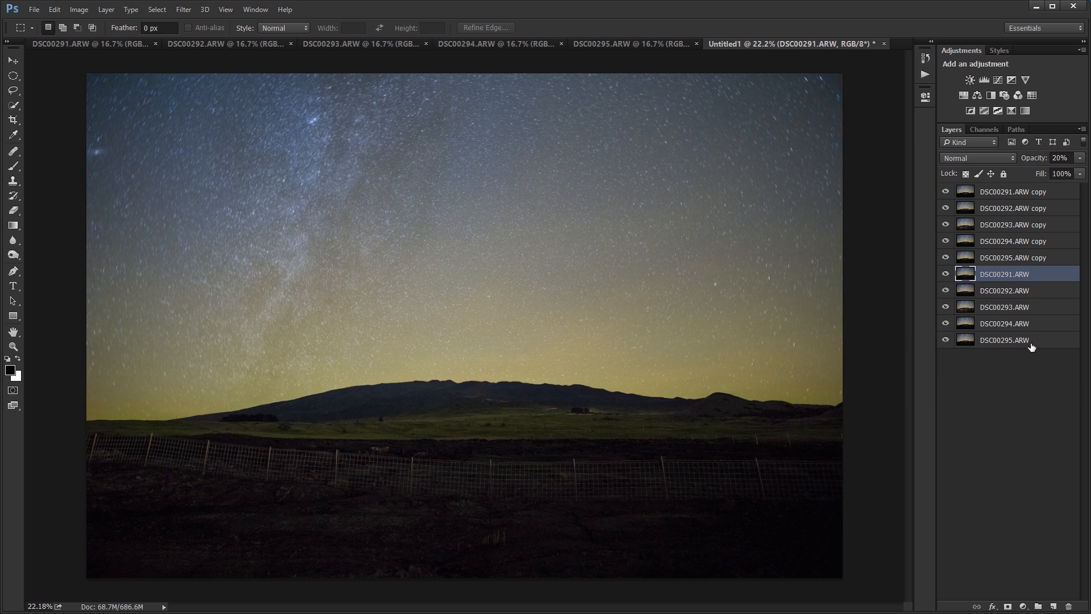
shift+click(1031, 345)
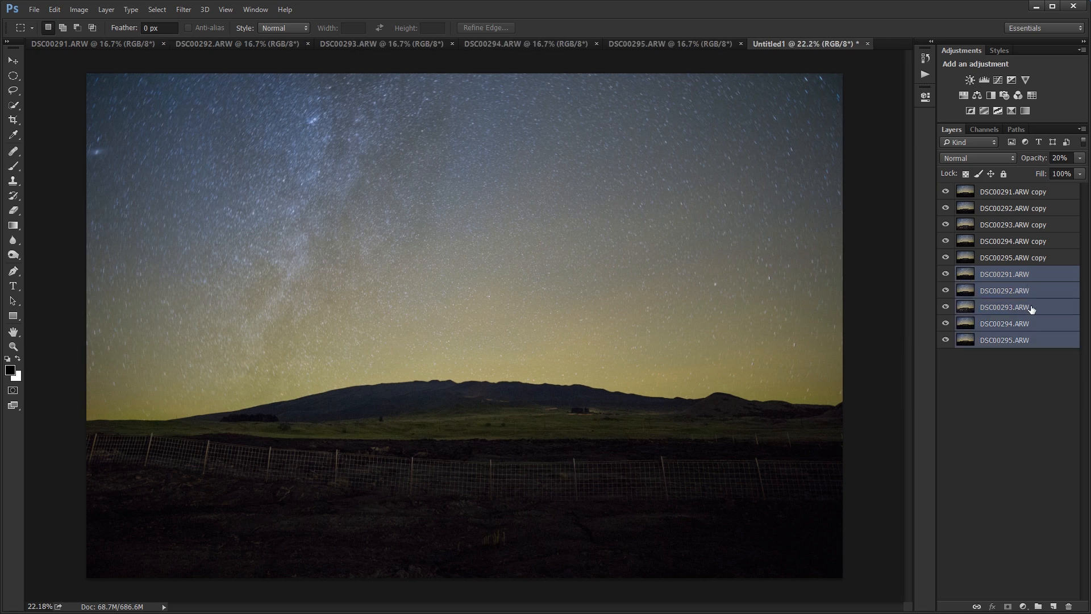
click(1026, 326)
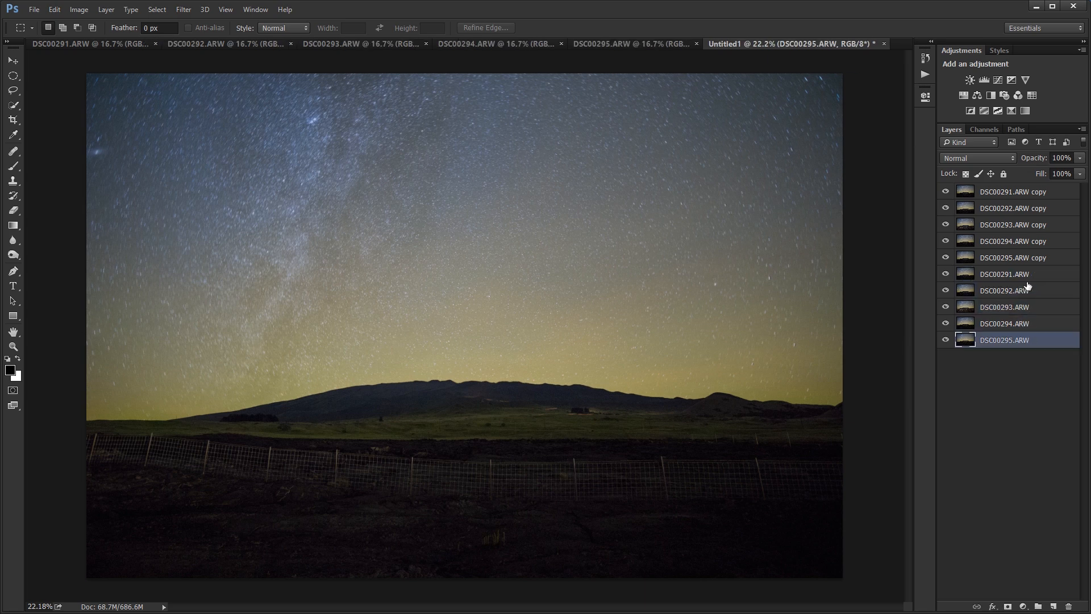
Step: Set the opacity of the duplicated DSC00291.ARW and DSC00292.ARW layers to 100%
click(1021, 192)
click(1062, 159)
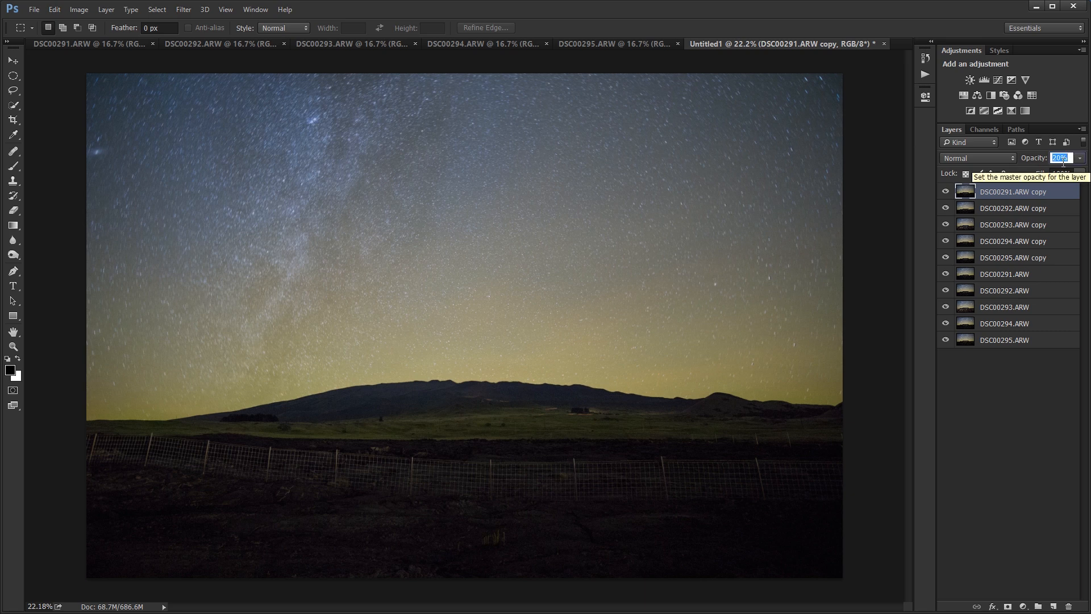
text(100)
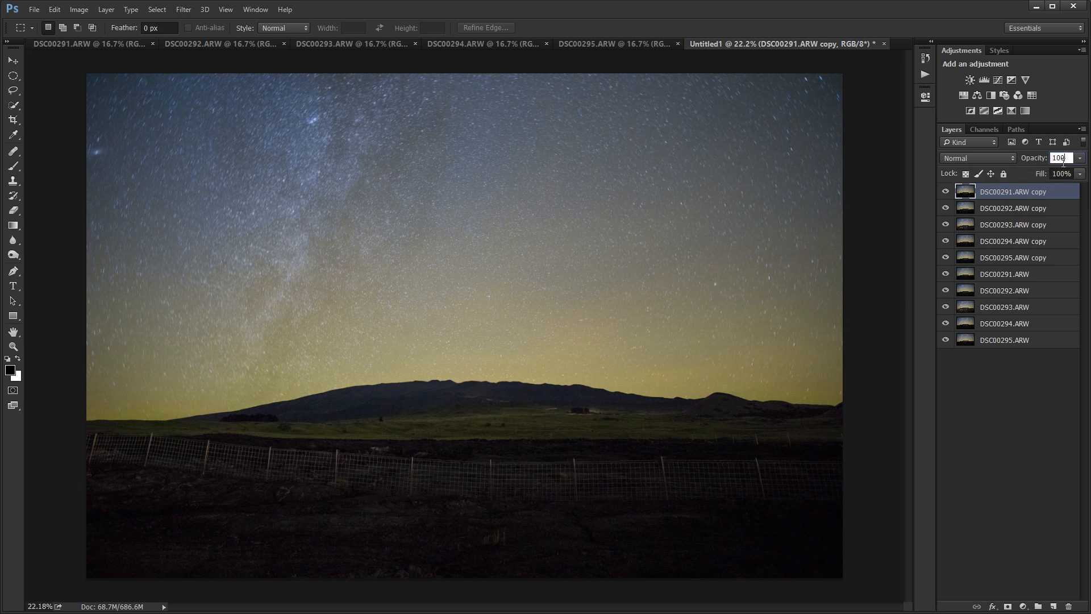
key(Return)
click(1045, 207)
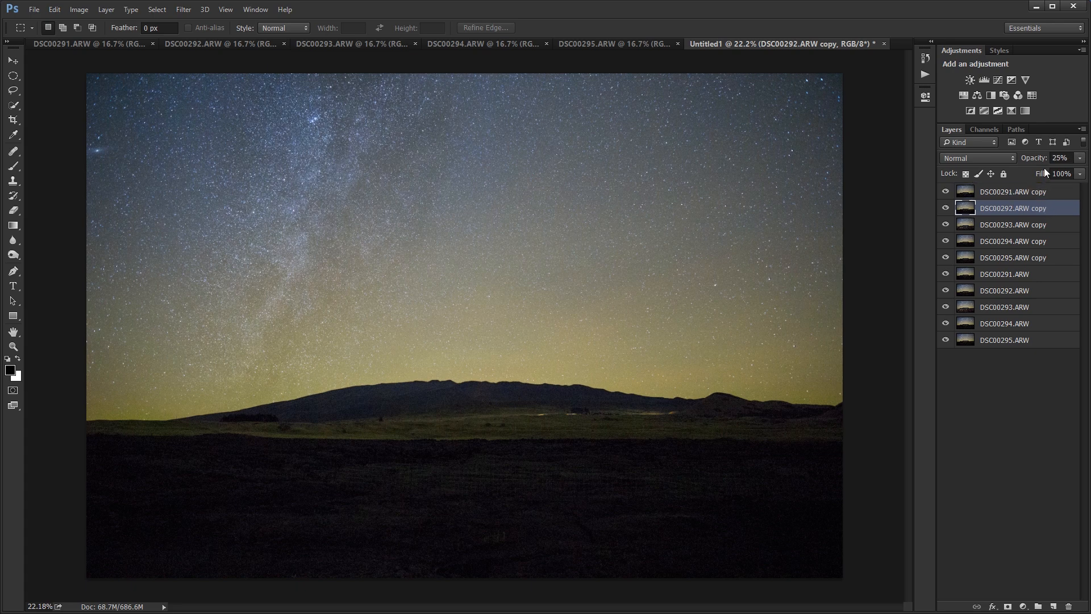
click(1059, 159)
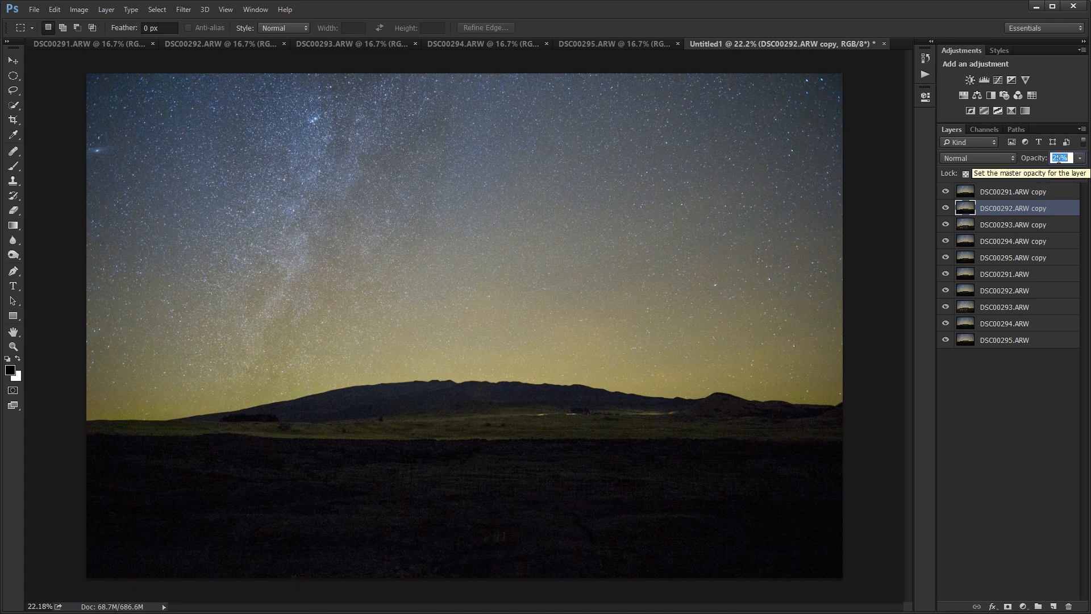
text(100)
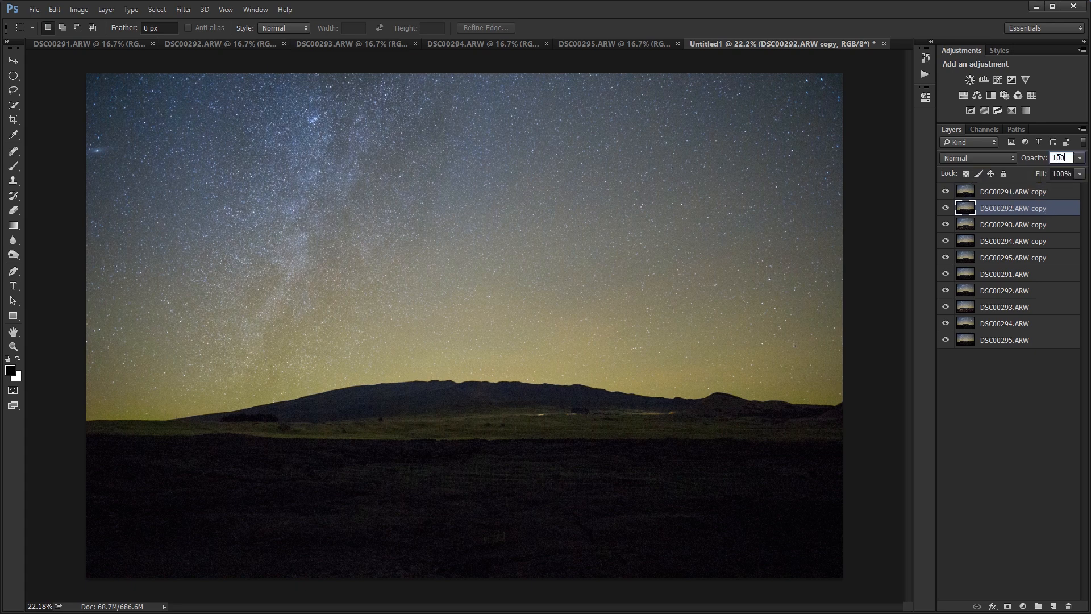
key(Return)
Step: Set the opacity of the duplicated DSC00293.ARW and DSC00294.ARW layers to 100%
click(1032, 237)
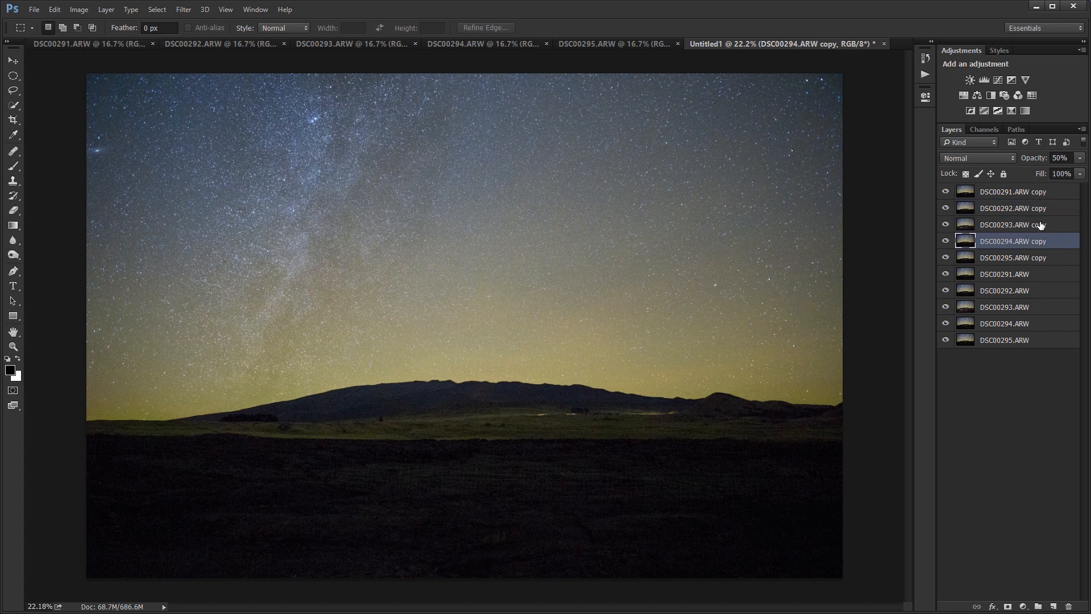
click(1040, 225)
click(1038, 211)
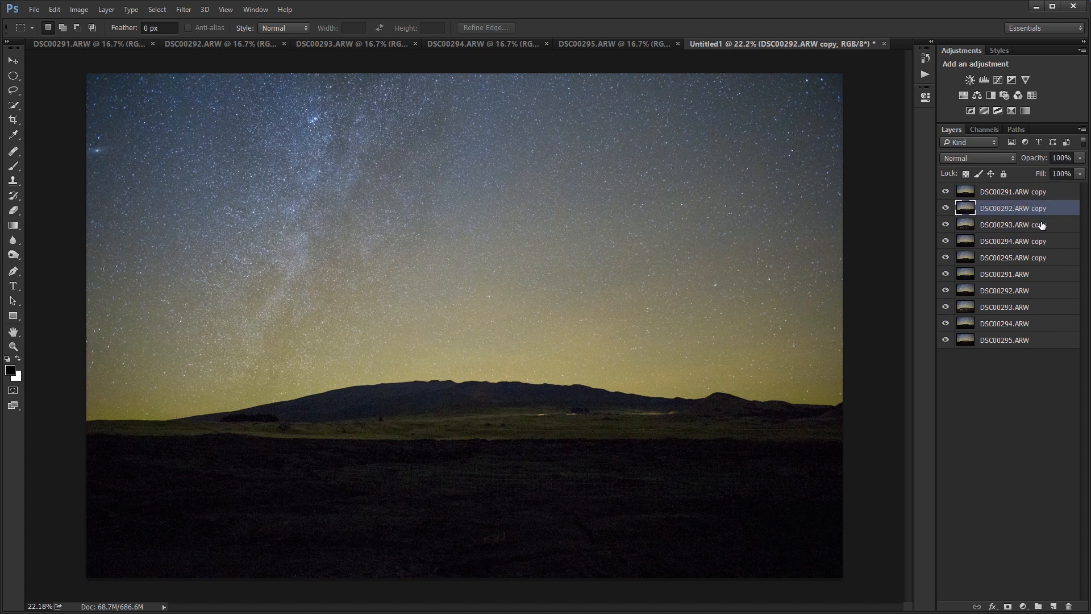
click(1042, 225)
click(1060, 158)
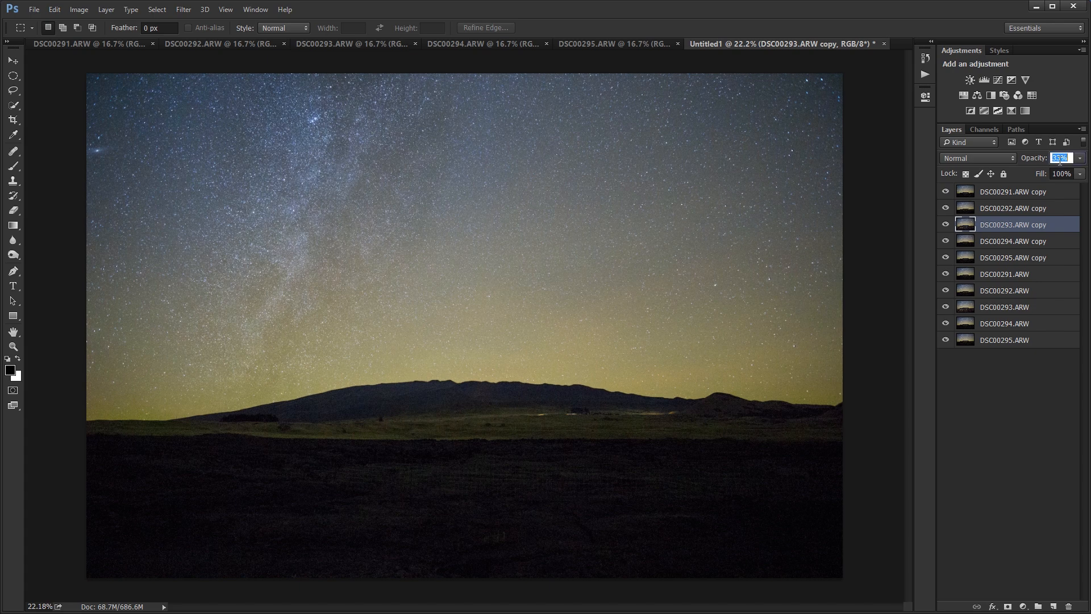
text(100)
key(Return)
click(1042, 242)
click(1060, 158)
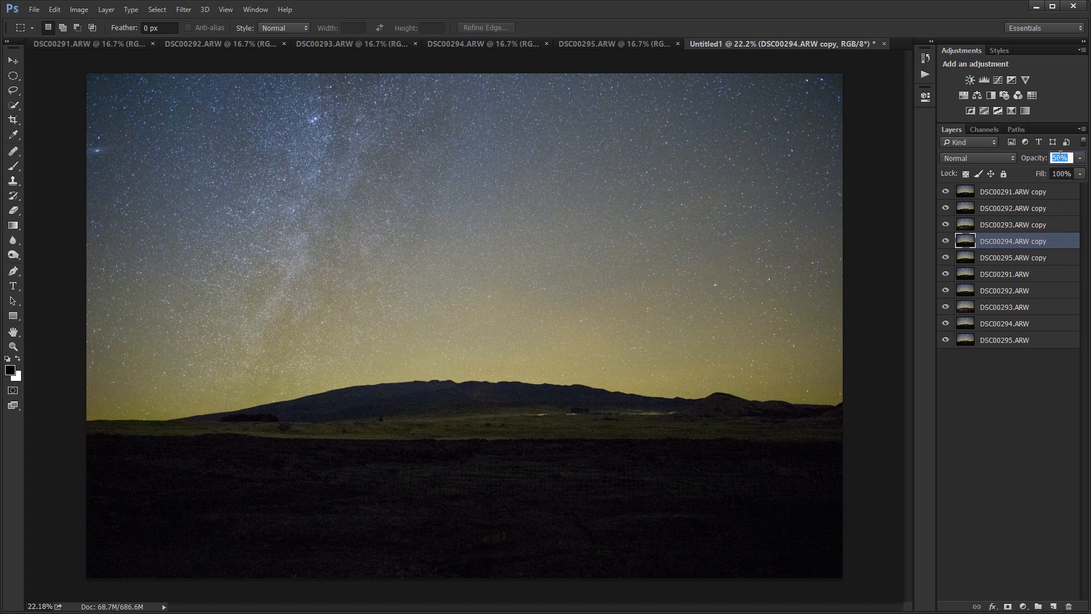
text(100)
key(Return)
Step: Convert the five duplicated photo layers together into one Smart Object
click(1043, 259)
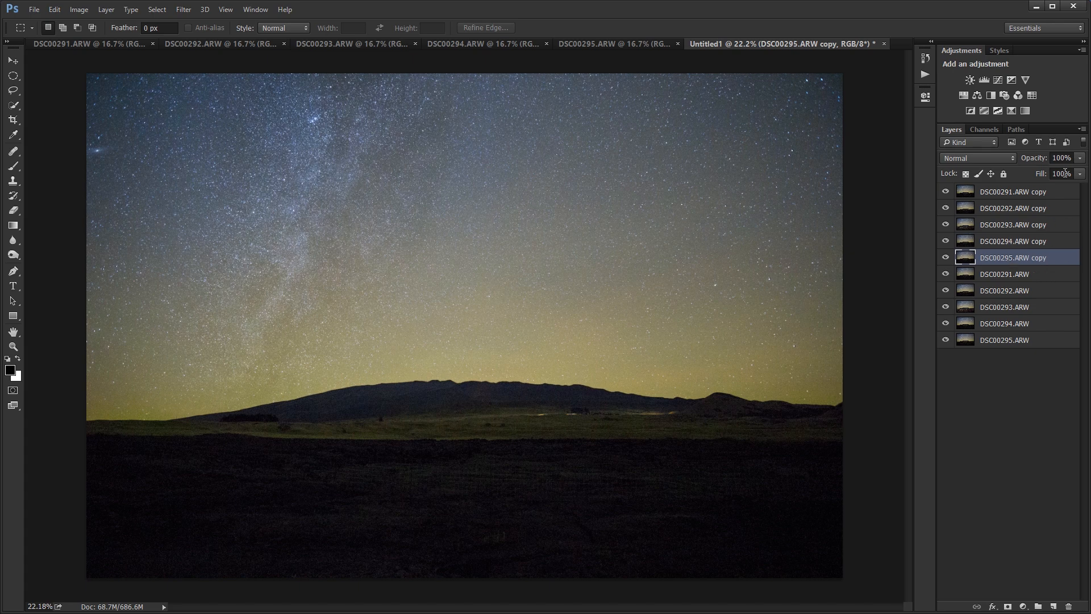
shift+click(1019, 196)
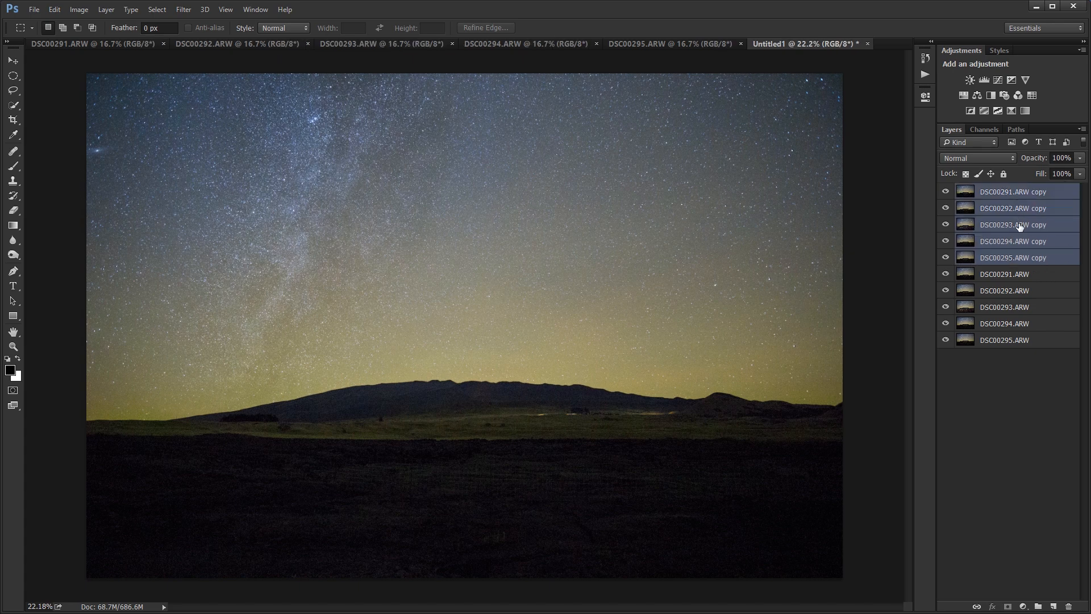
right_click(1020, 223)
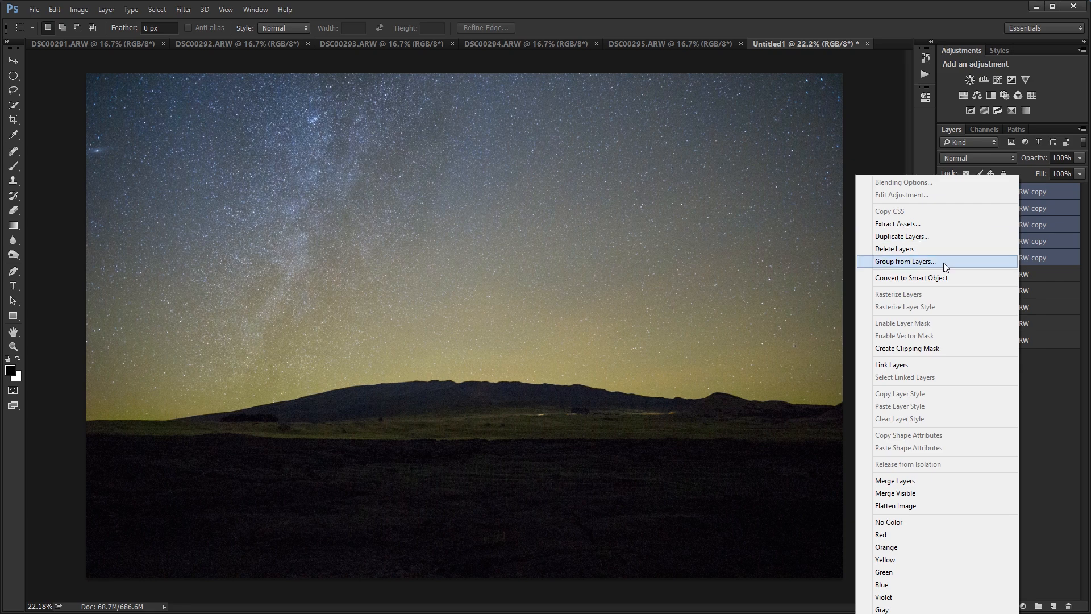
click(925, 279)
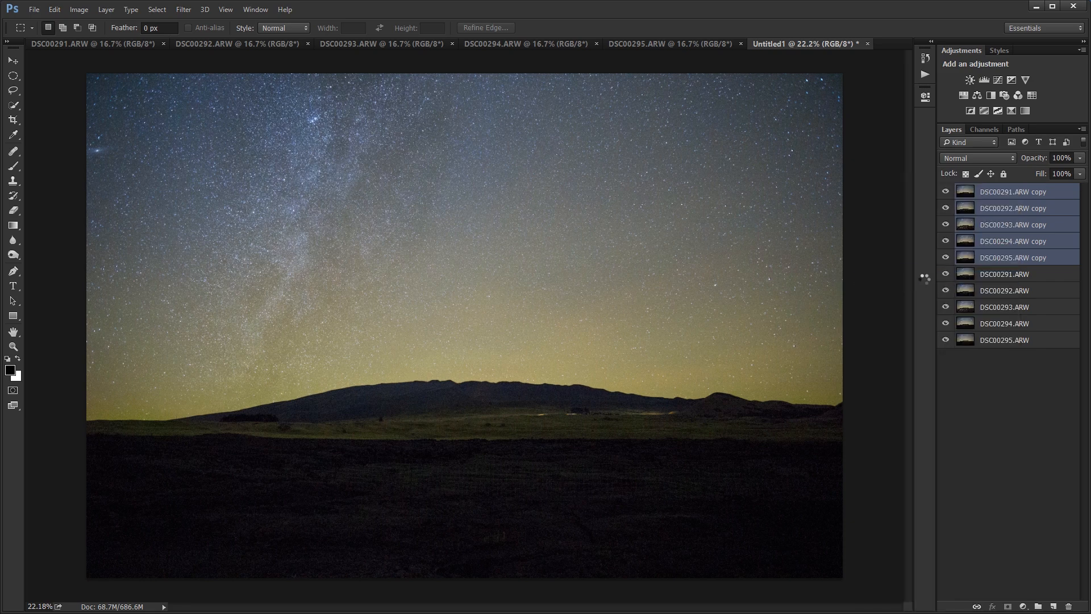
Step: Apply the Mean stack mode to the new Smart Object
click(106, 9)
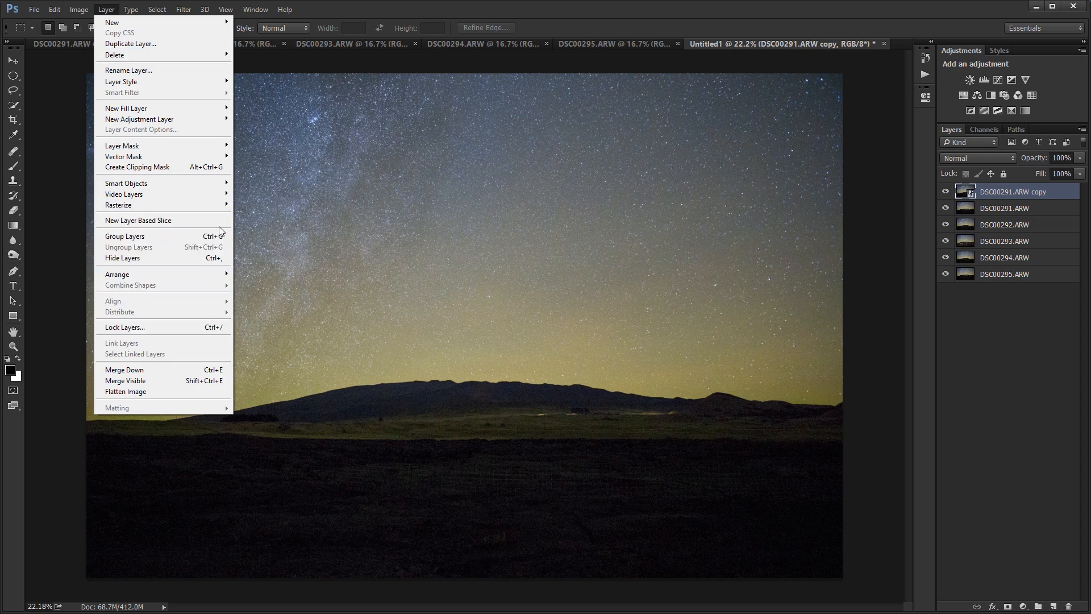
mouse_move(218, 187)
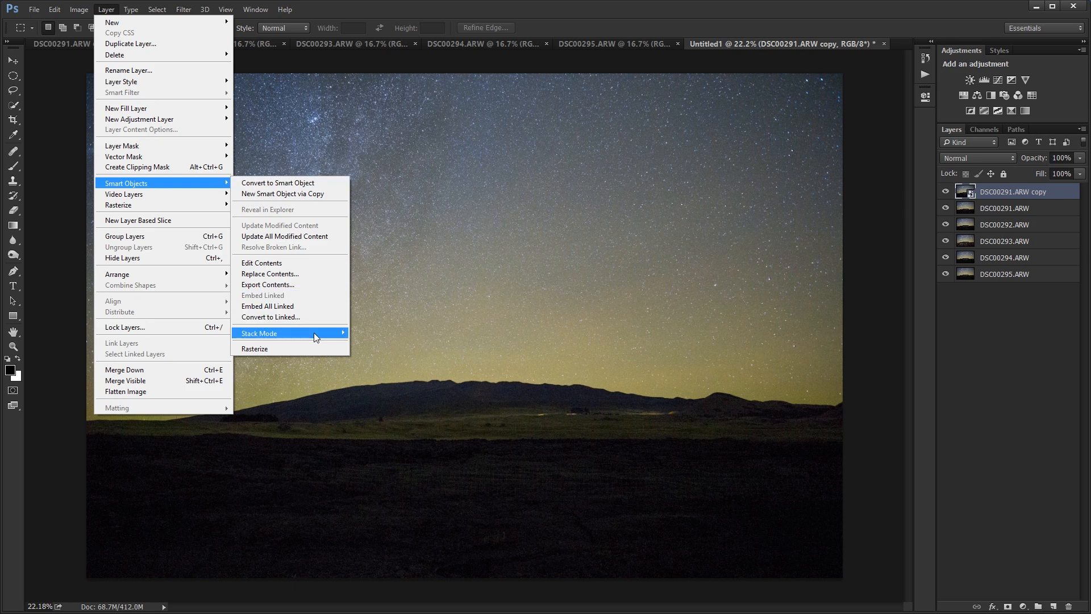
mouse_move(329, 335)
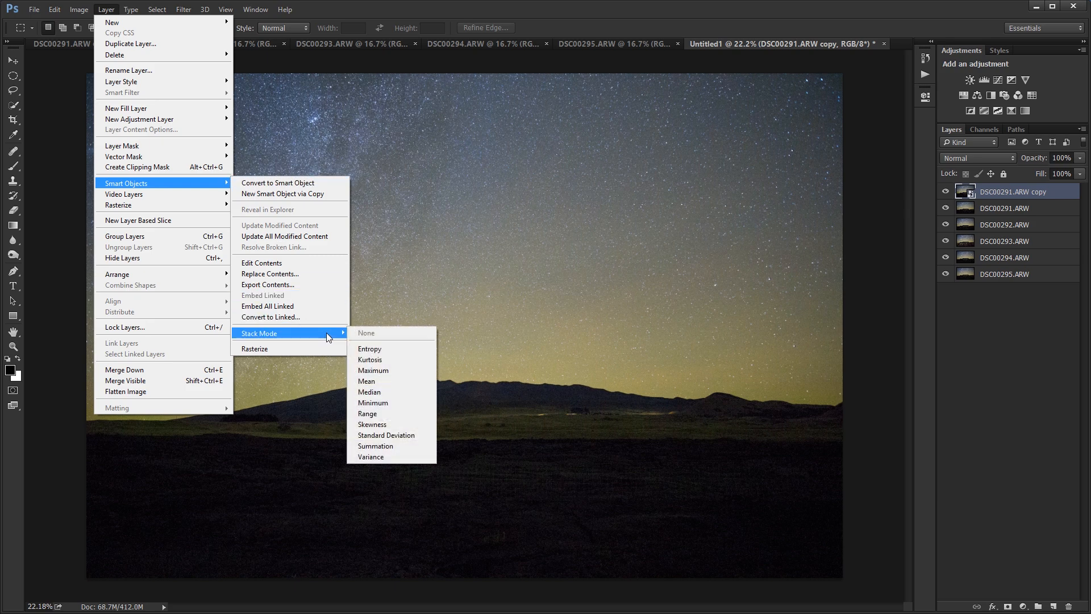
click(384, 381)
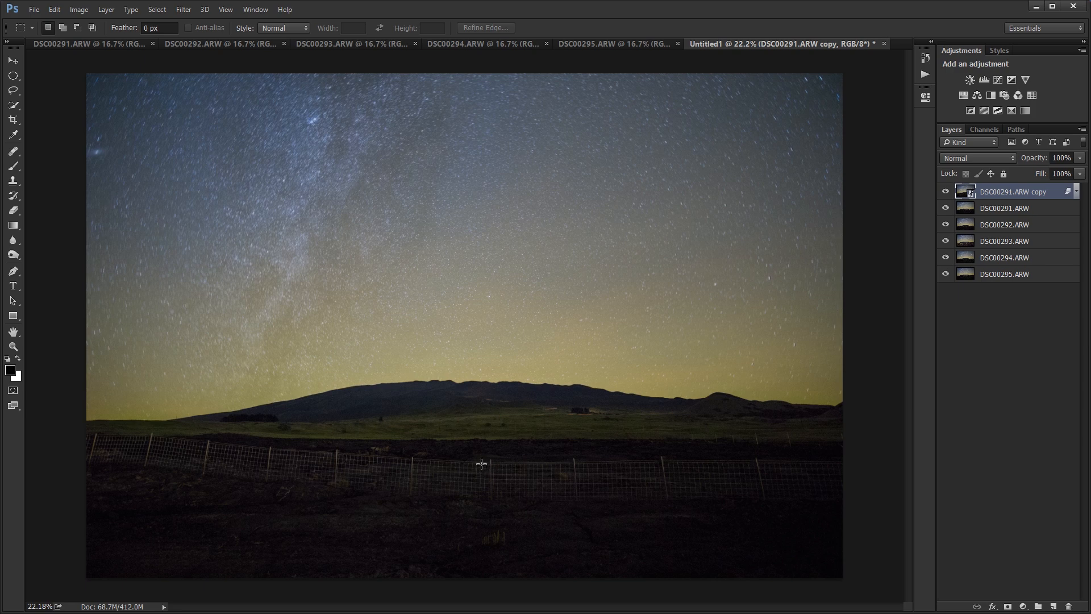
Step: Inspect the averaged image at 100% along the fence, the dark foreground and the hills for noise
key(ctrl+1)
drag(474, 440, 511, 162)
drag(407, 558, 499, 205)
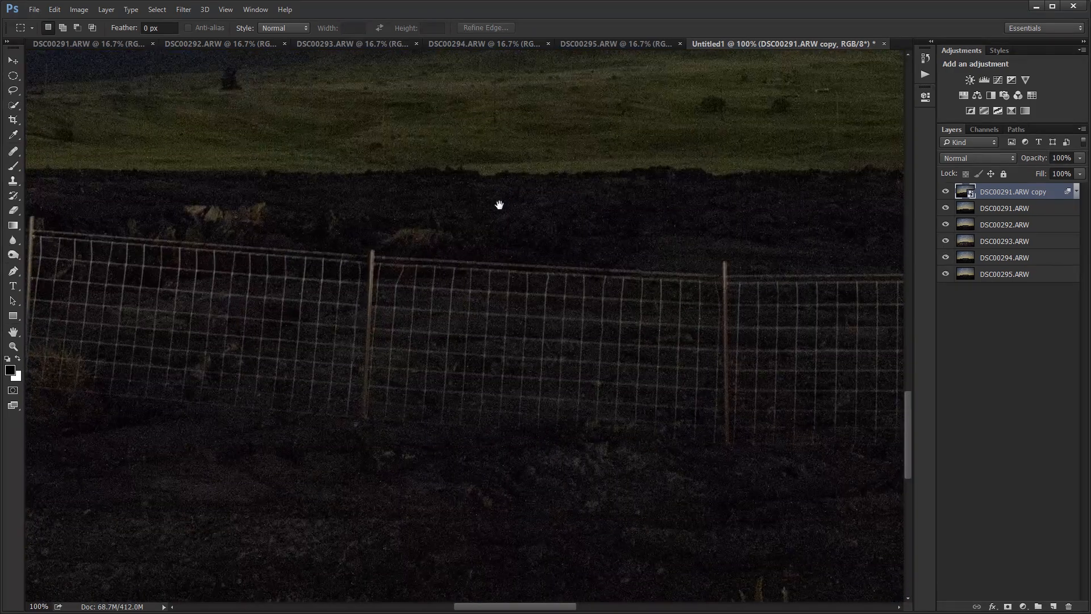
drag(781, 318, 688, 68)
drag(609, 360, 589, 279)
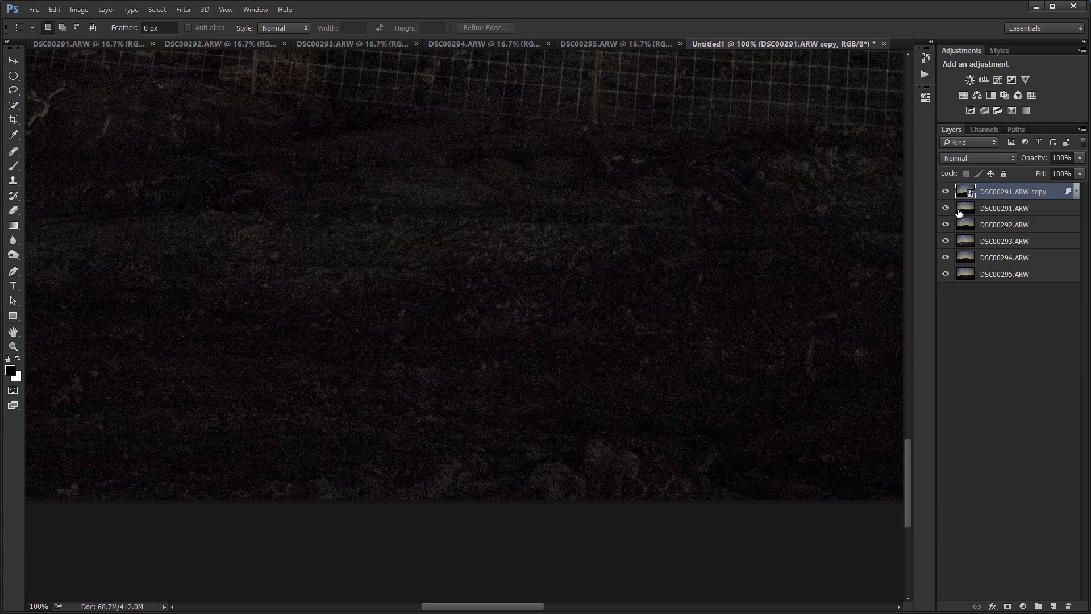
drag(694, 210, 504, 454)
drag(725, 156, 247, 389)
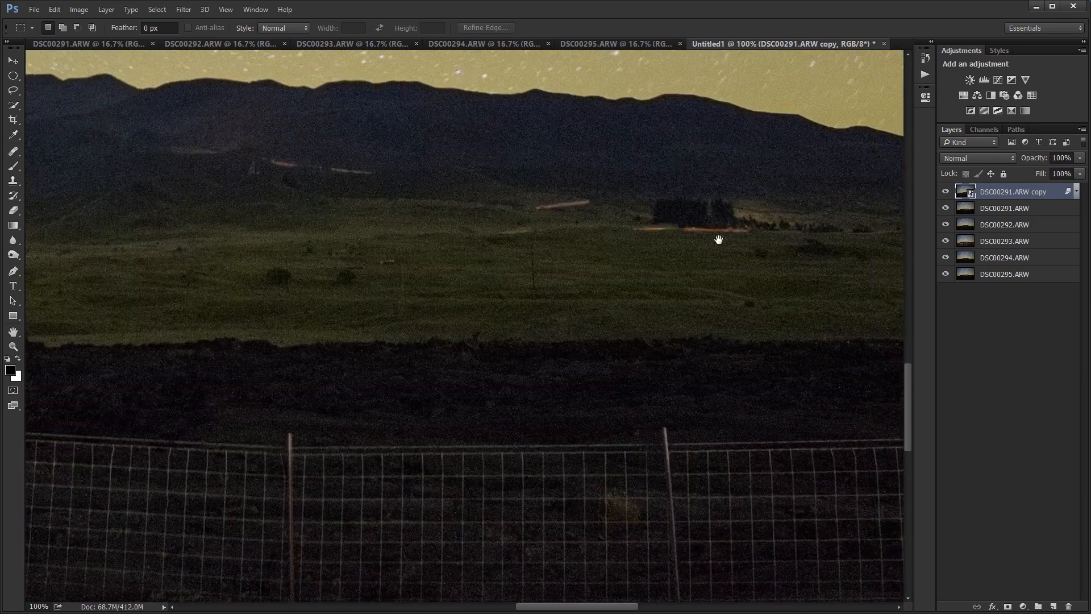
drag(719, 239, 492, 358)
Step: Show only the DSC00295.ARW layer and examine the noise in its hills and foreground for comparison with the averaged stack
click(946, 191)
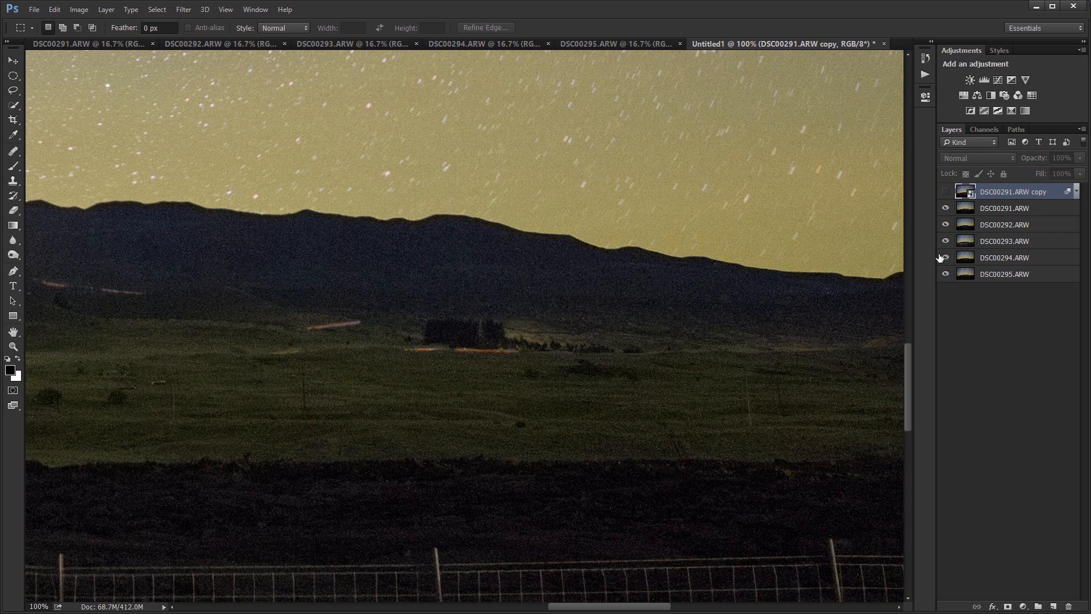
alt+click(946, 274)
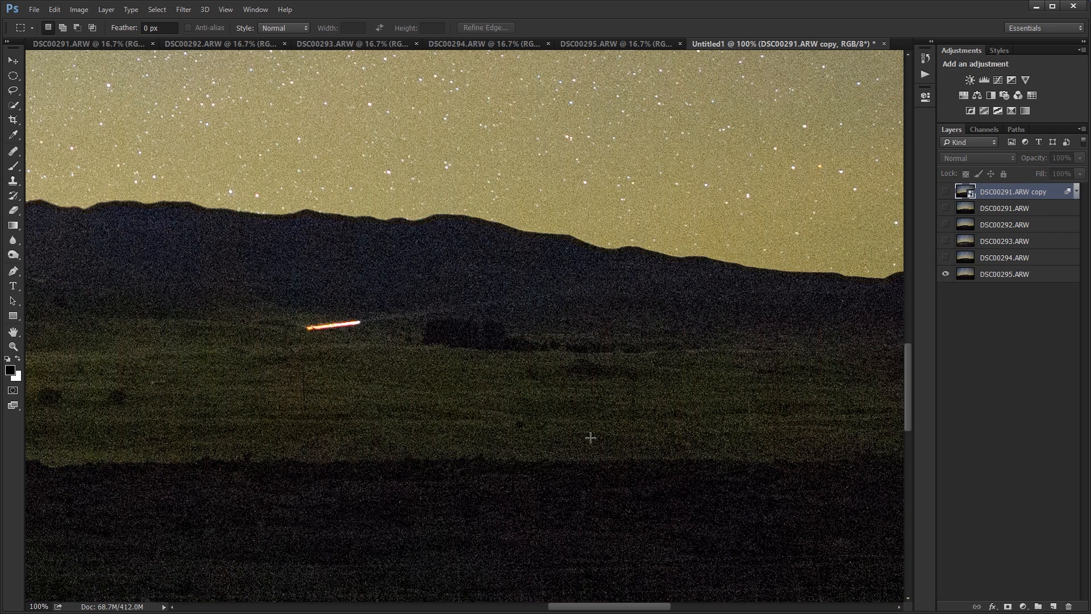
drag(433, 455, 375, 314)
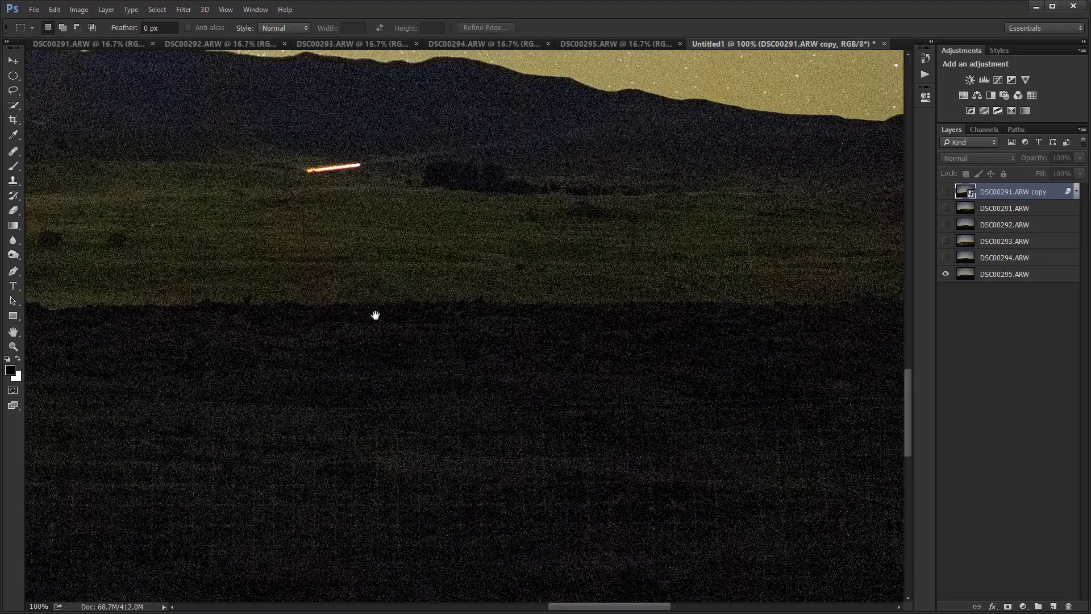
Step: Examine the noise along the ridge line, trees and grassland of the single DSC00295.ARW exposure at 100%
drag(357, 213, 699, 417)
drag(234, 380, 522, 306)
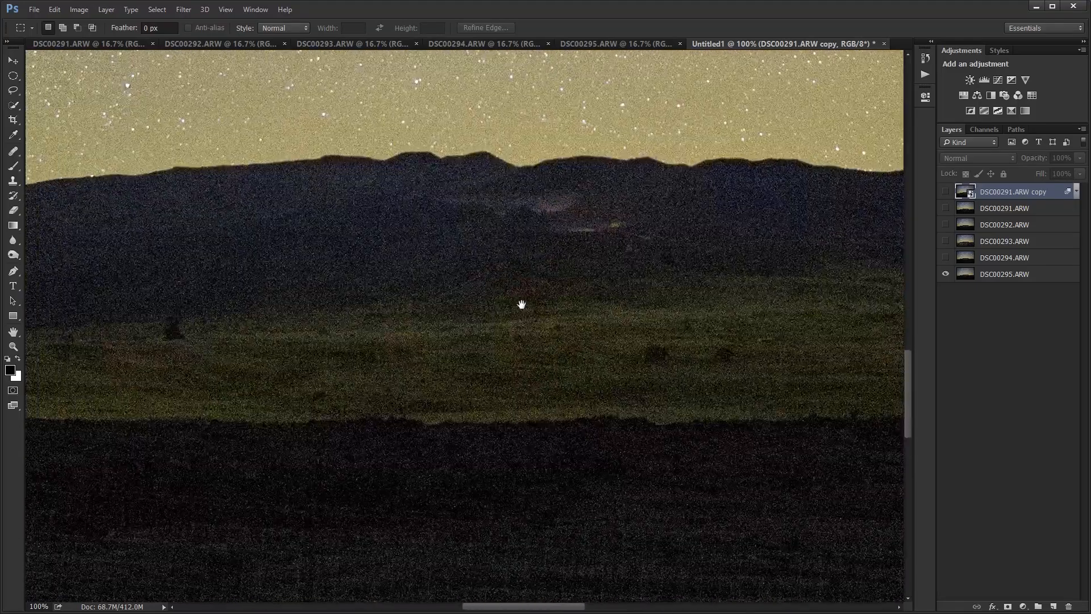
drag(261, 303, 784, 375)
drag(314, 375, 680, 241)
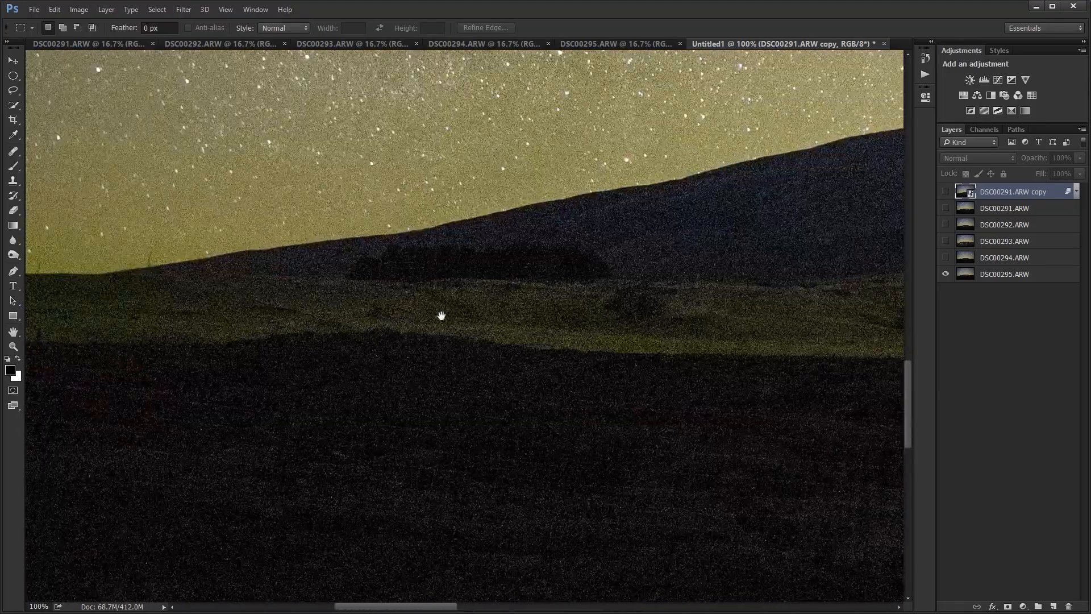
drag(441, 315, 69, 317)
drag(808, 294, 468, 377)
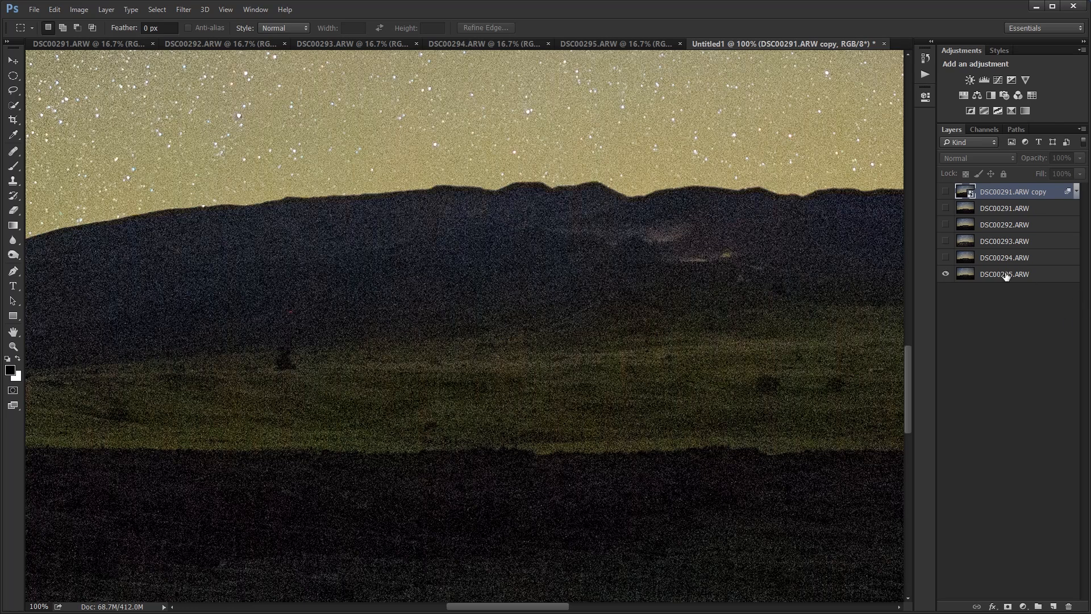
Step: Show the DSC00294.ARW and DSC00293.ARW layers one at a time and compare the noise in the hills and grassland
click(966, 259)
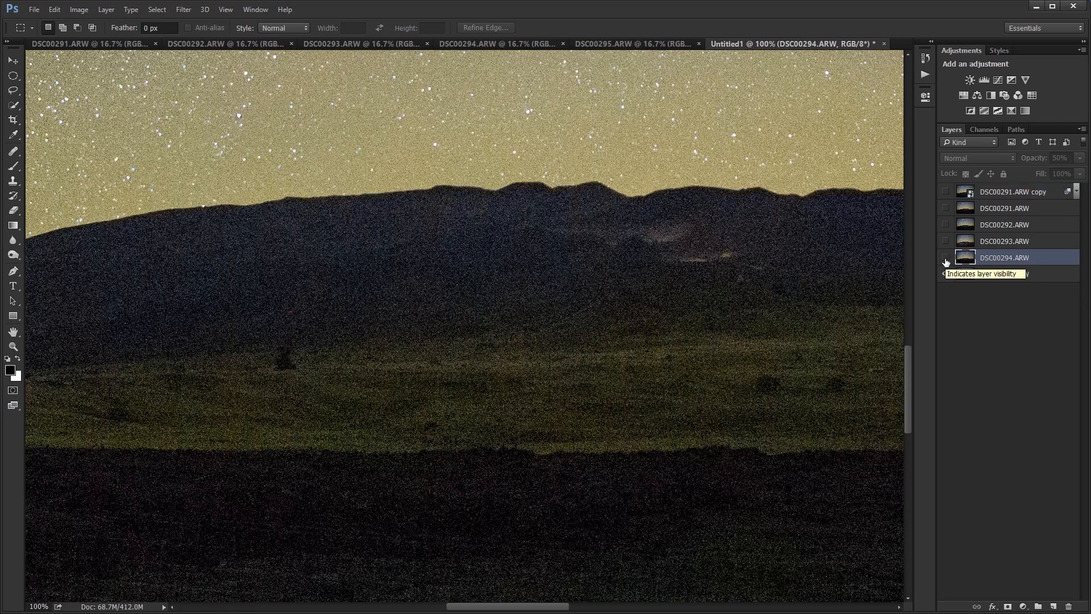
click(946, 261)
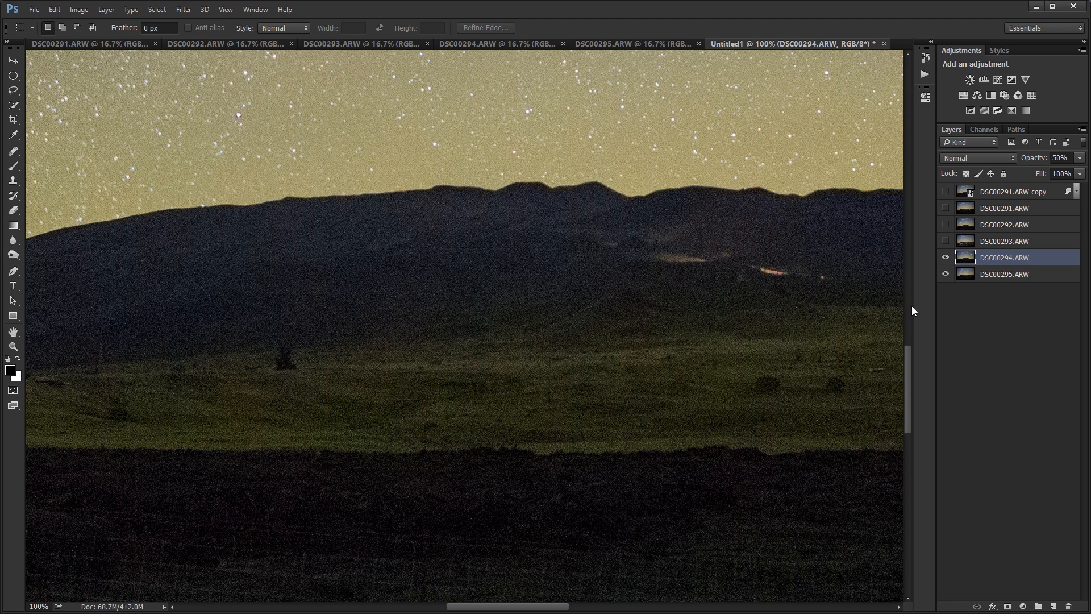
click(946, 243)
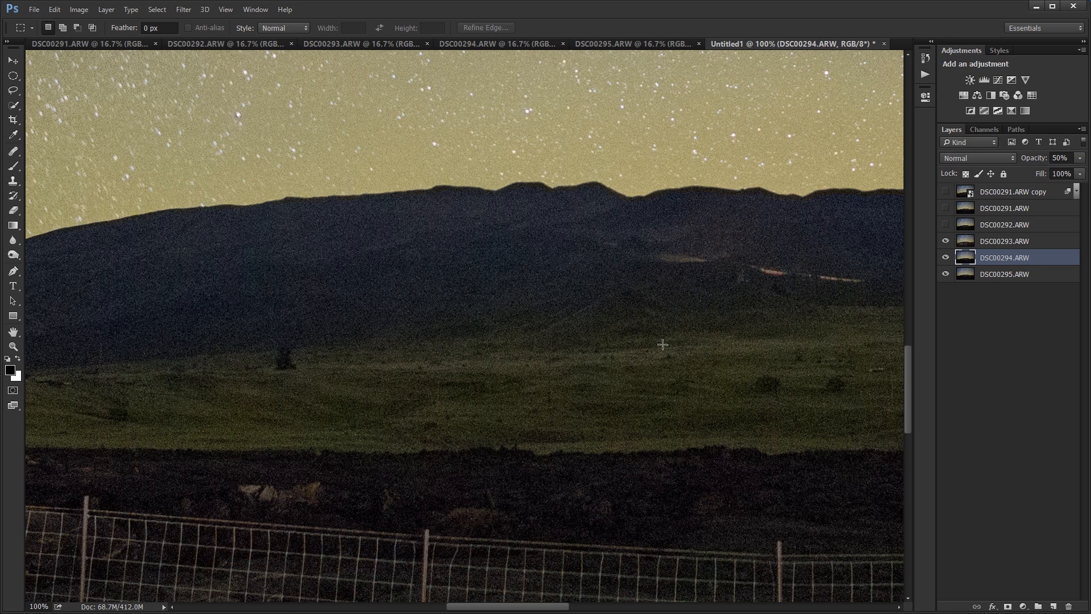
drag(673, 418, 252, 440)
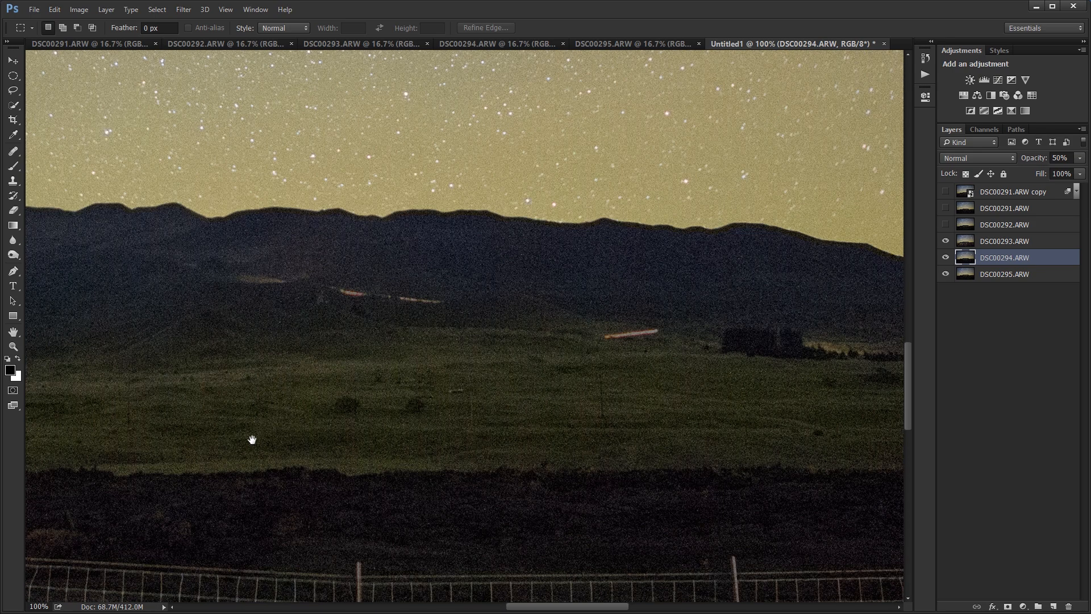
drag(578, 389, 120, 455)
Step: Show the DSC00292.ARW, DSC00291.ARW and DSC00291.ARW copy layers and select the copy
click(947, 225)
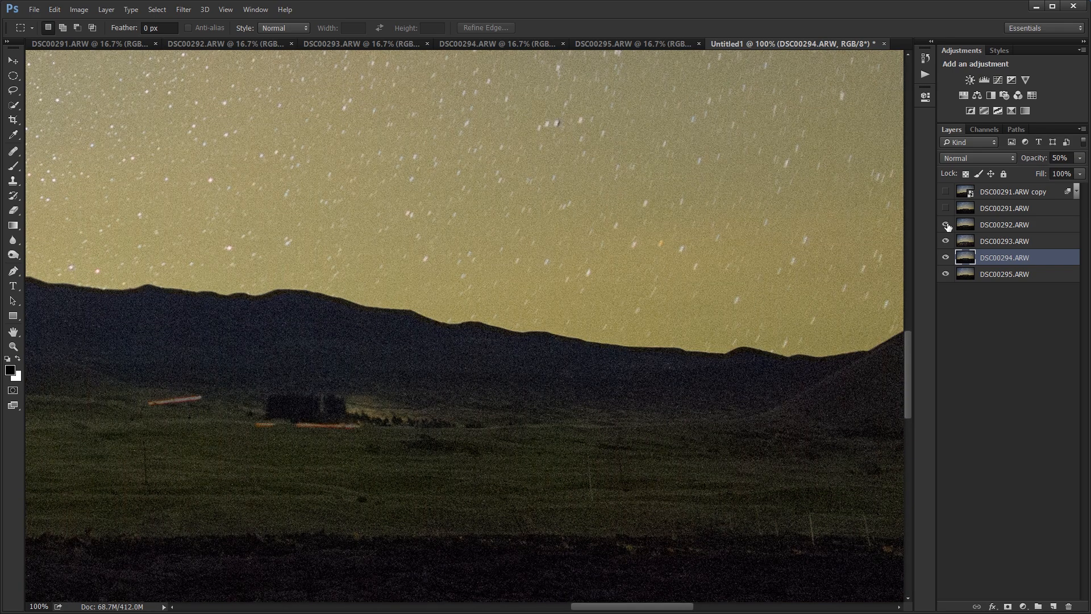
click(946, 208)
click(946, 192)
click(1000, 194)
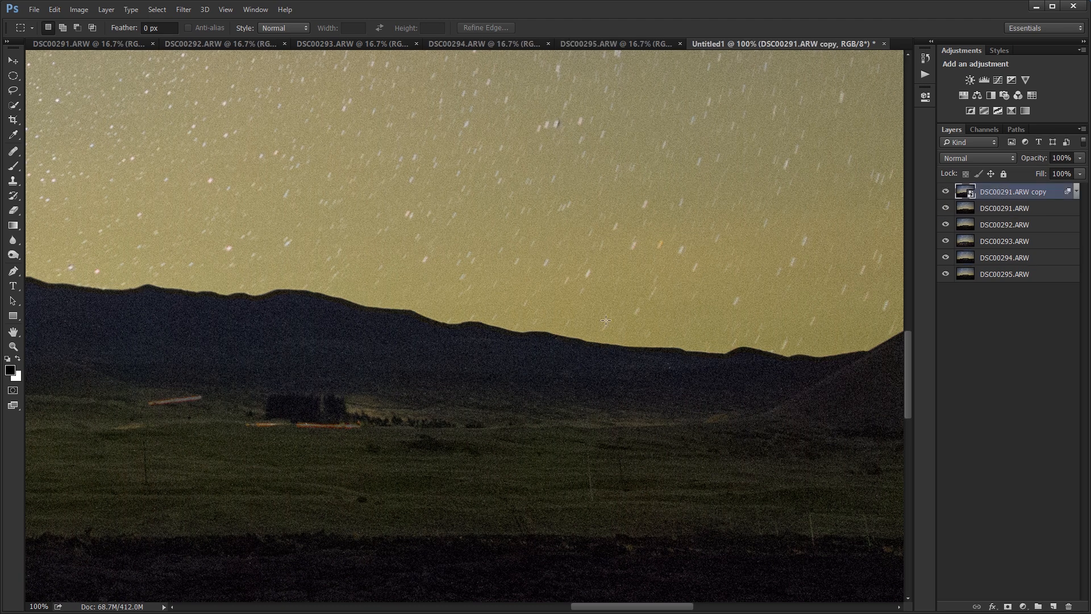
Step: Inspect the hills and the star trails in the sky of the averaged image at 100% and in the full view
drag(500, 316, 562, 394)
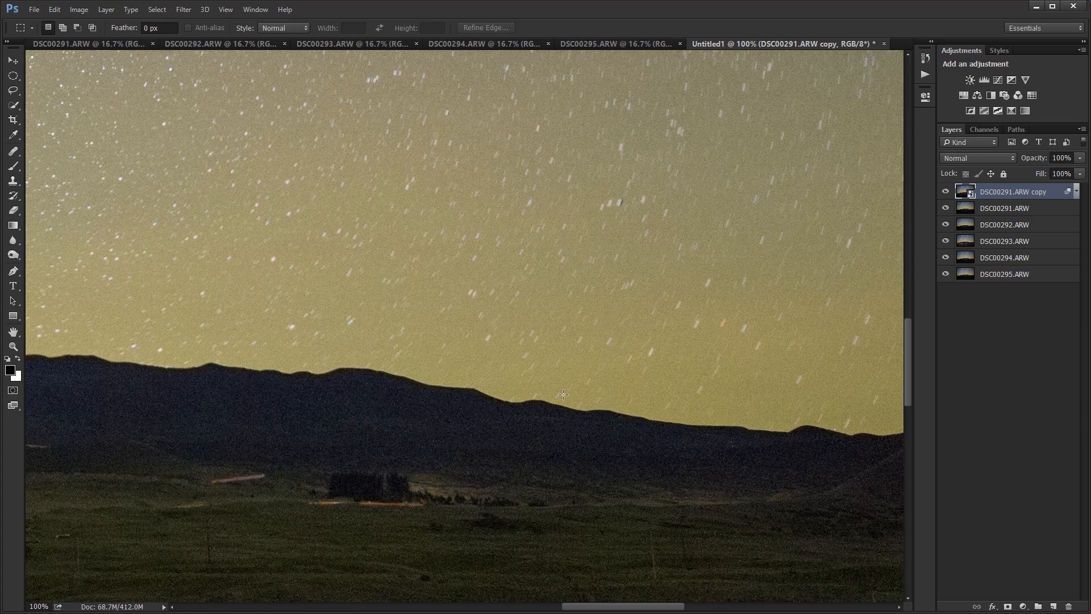
drag(375, 475, 820, 343)
drag(250, 299, 480, 486)
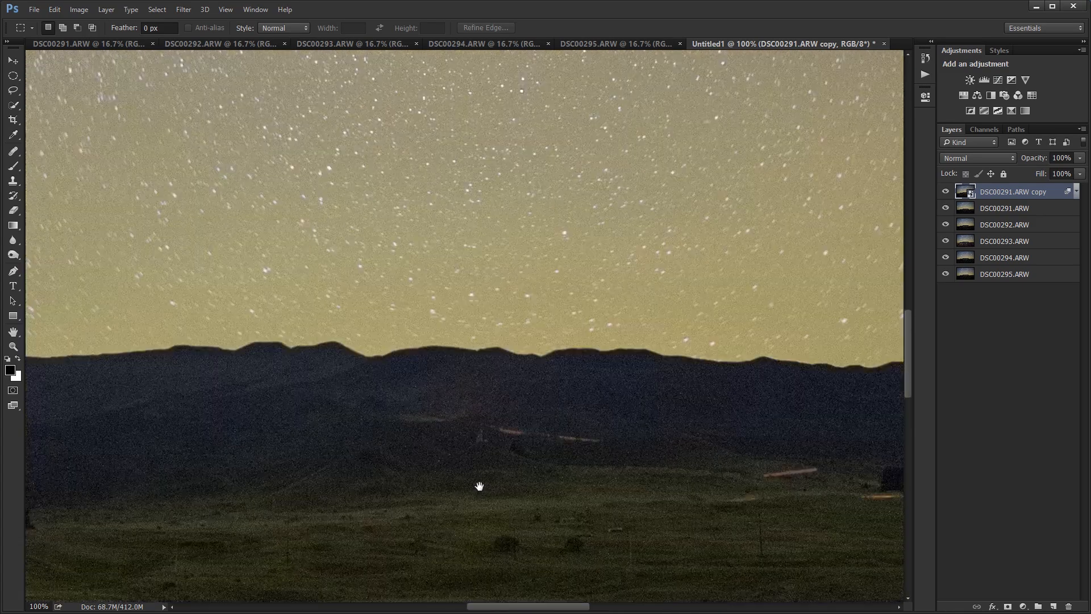
key(ctrl+0)
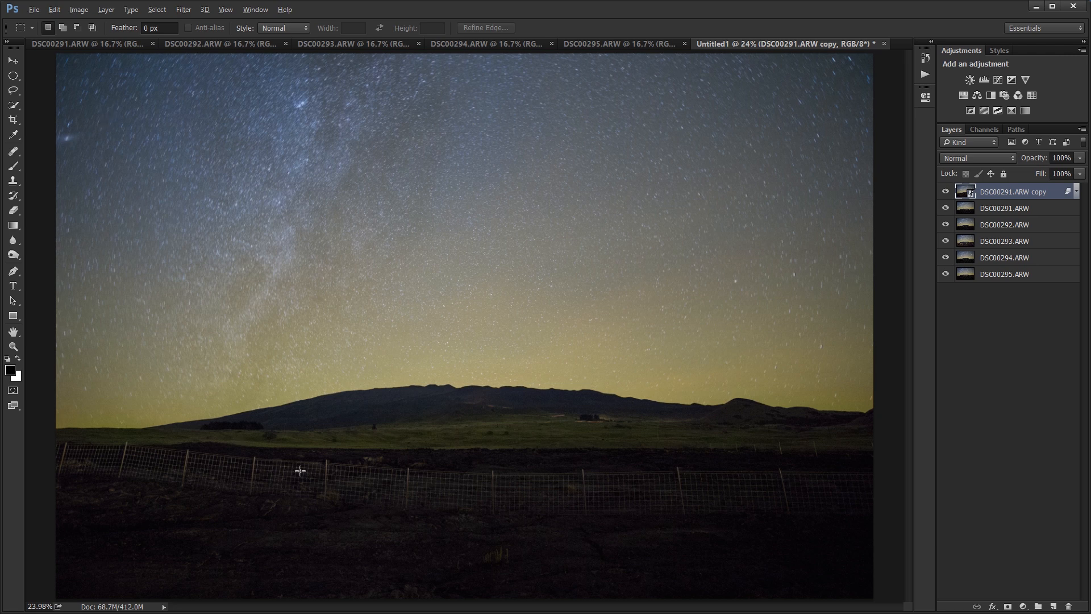
scroll(310, 471, down, 1)
scroll(369, 468, up, 1)
scroll(464, 467, up, 3)
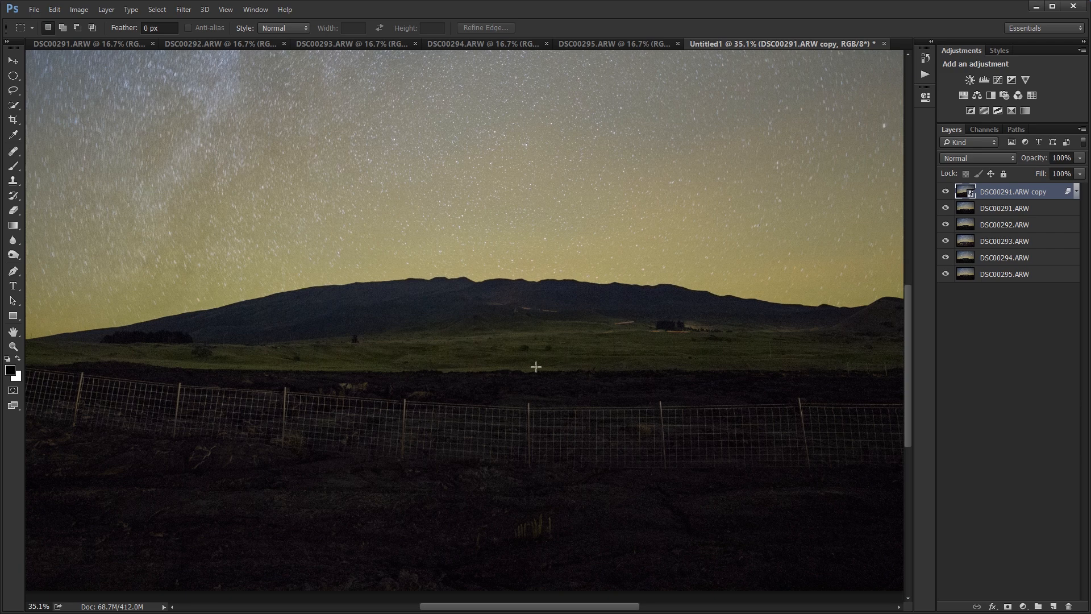
drag(688, 220, 438, 385)
drag(630, 116, 598, 200)
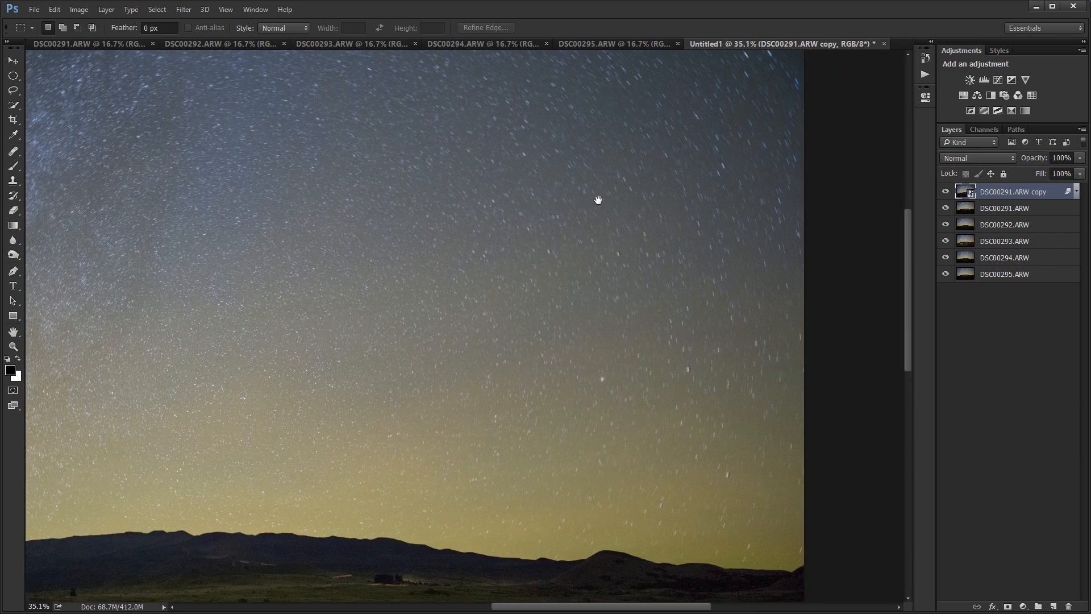
Step: Rename the averaged Smart Object layer as Foreground and move it to the bottom of the layer stack
drag(1039, 191, 1010, 196)
double_click(1015, 192)
text(Foreground)
key(Return)
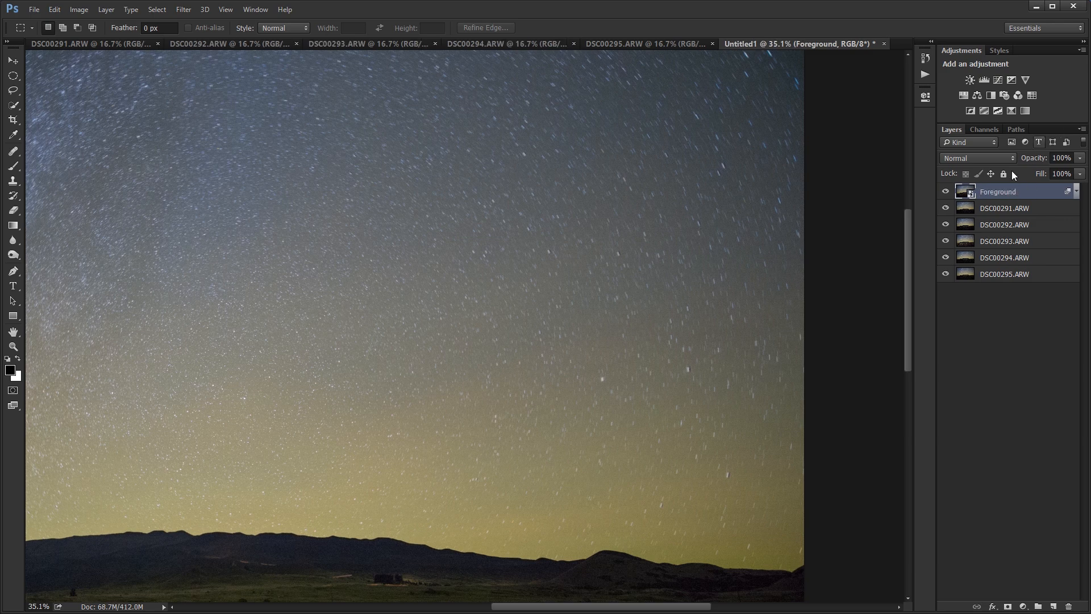
drag(1006, 195, 1007, 277)
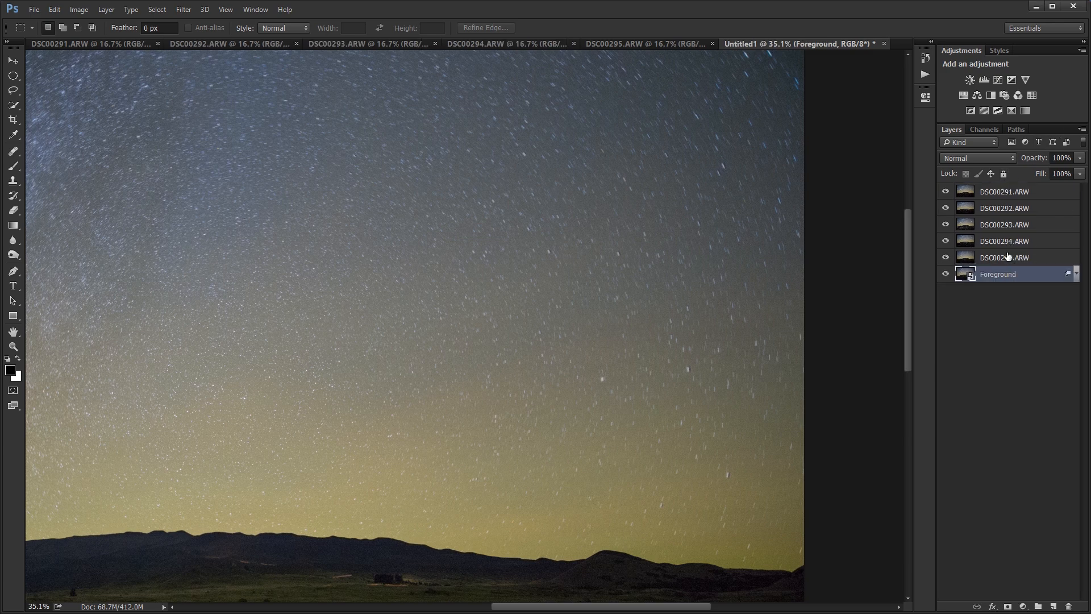
Step: Auto-align the five layers DSC00291.ARW to DSC00295.ARW with the Auto projection, leaving out the Foreground layer
drag(569, 275, 864, 262)
drag(418, 214, 534, 259)
click(1012, 259)
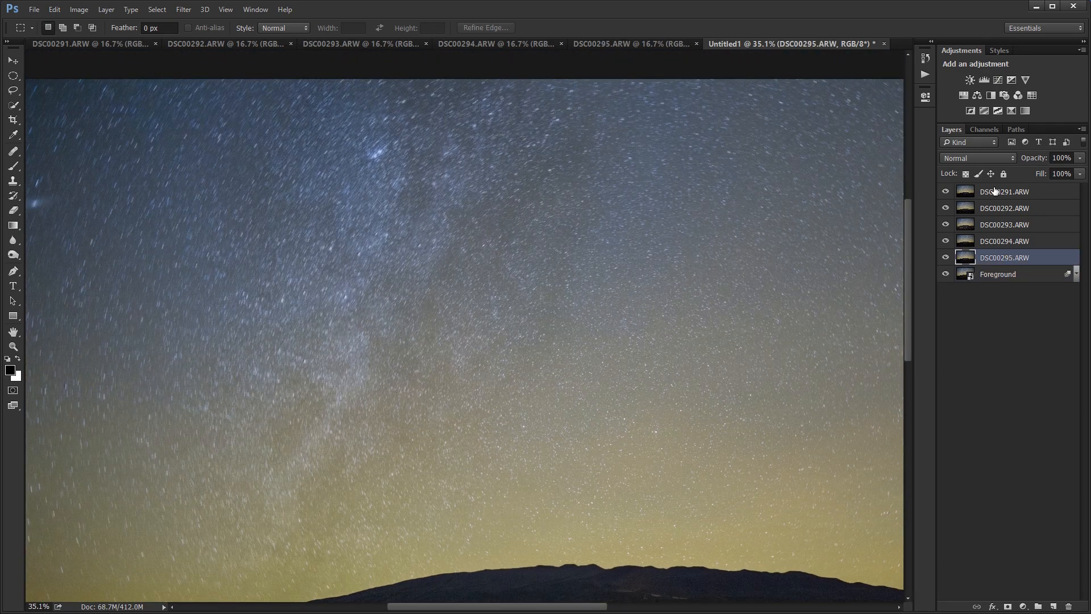
shift+click(999, 194)
key(2)
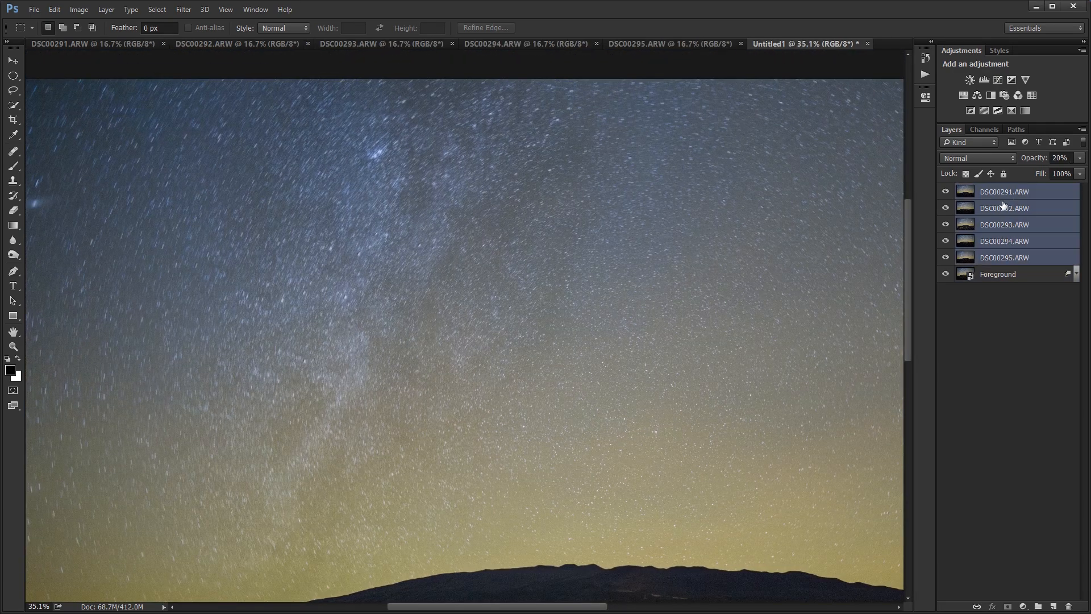
drag(429, 308, 592, 275)
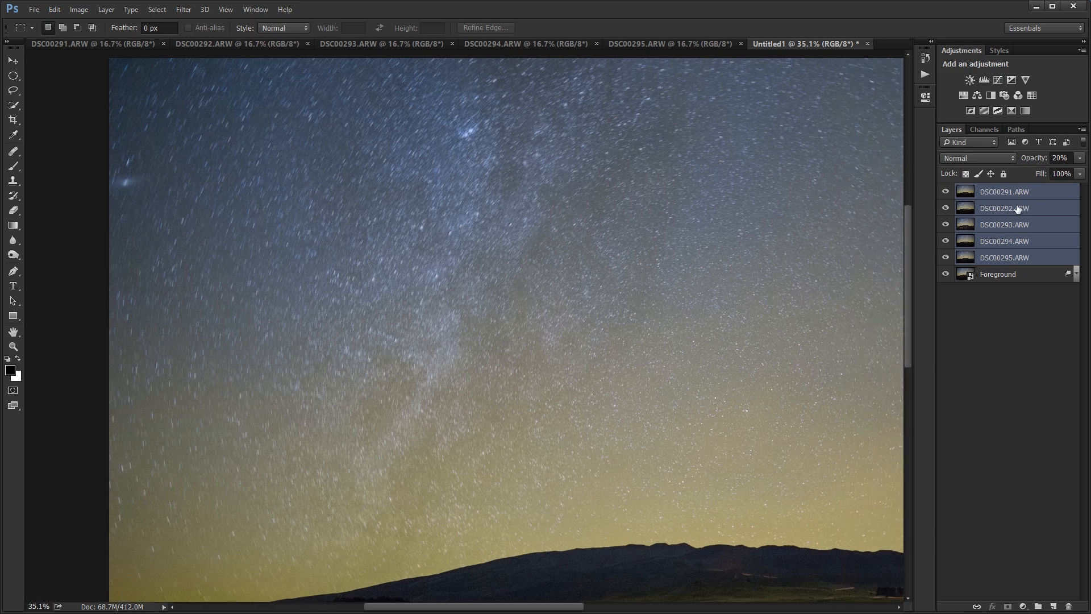
click(59, 8)
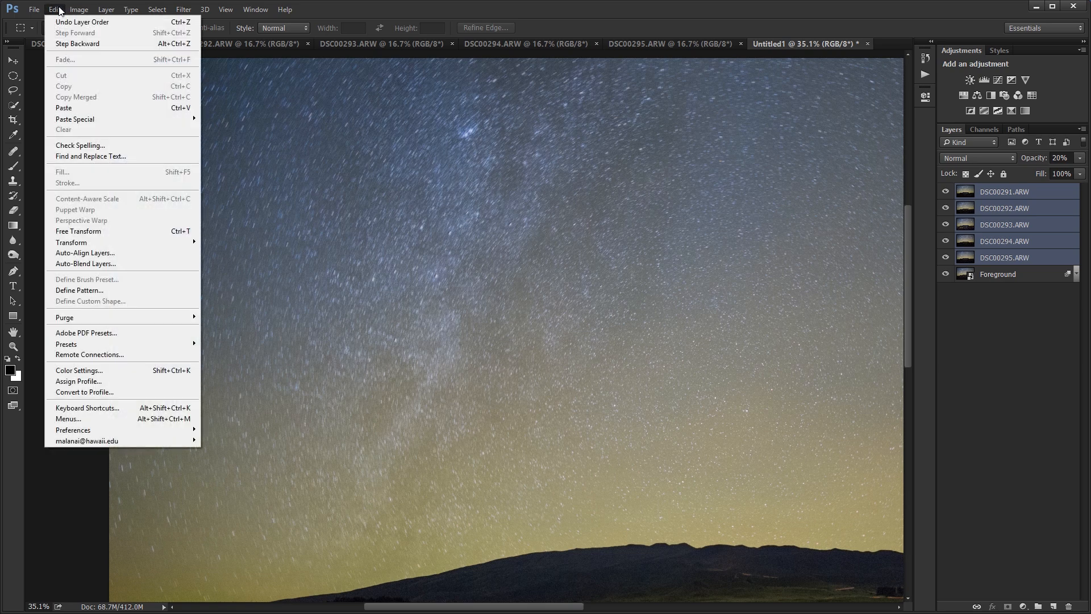
click(79, 254)
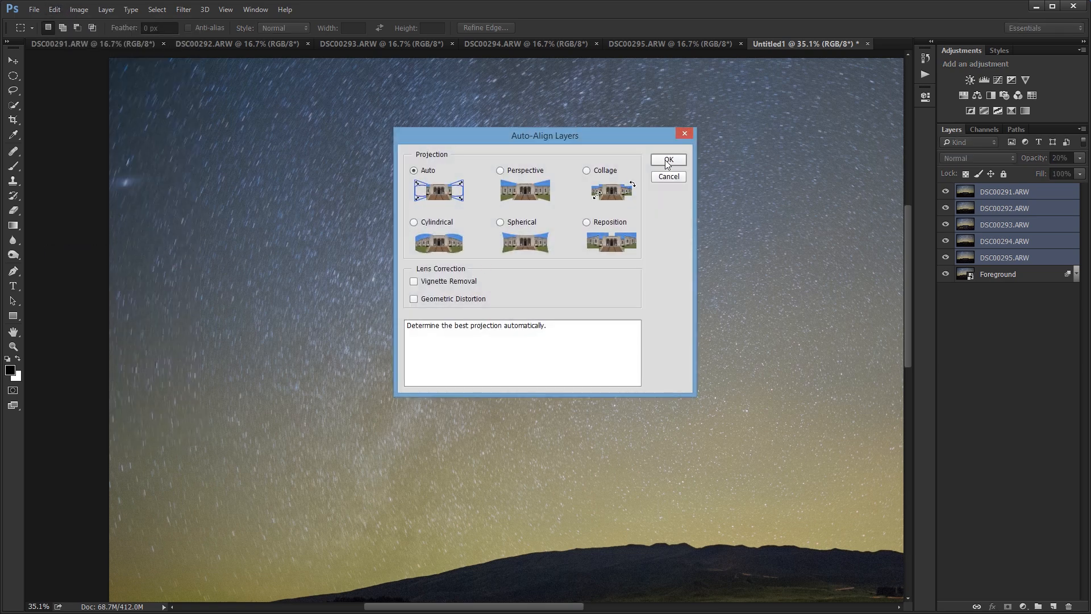
drag(476, 138, 460, 212)
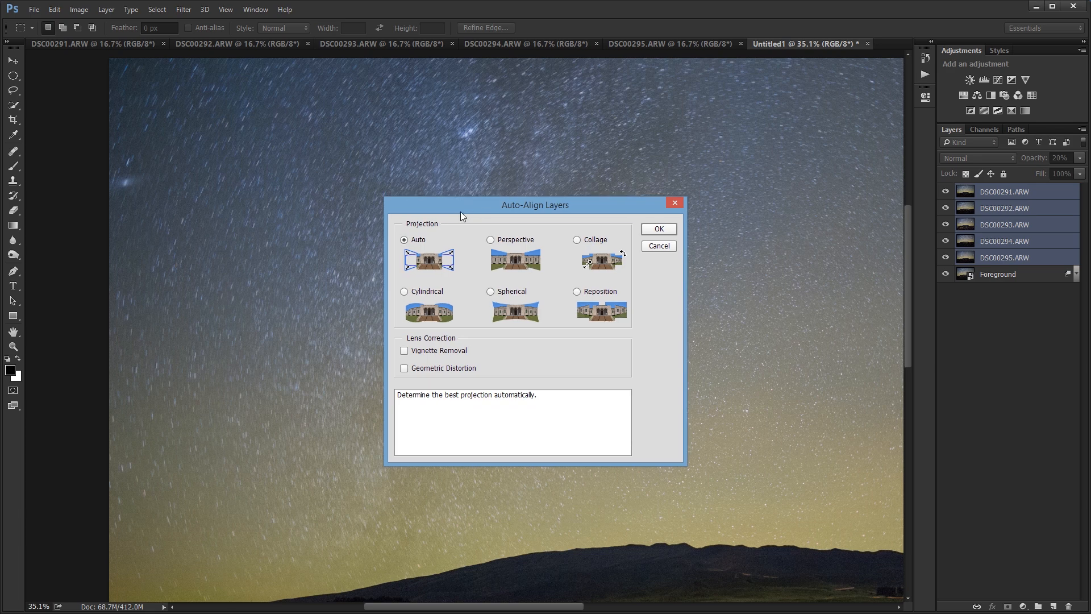
click(655, 229)
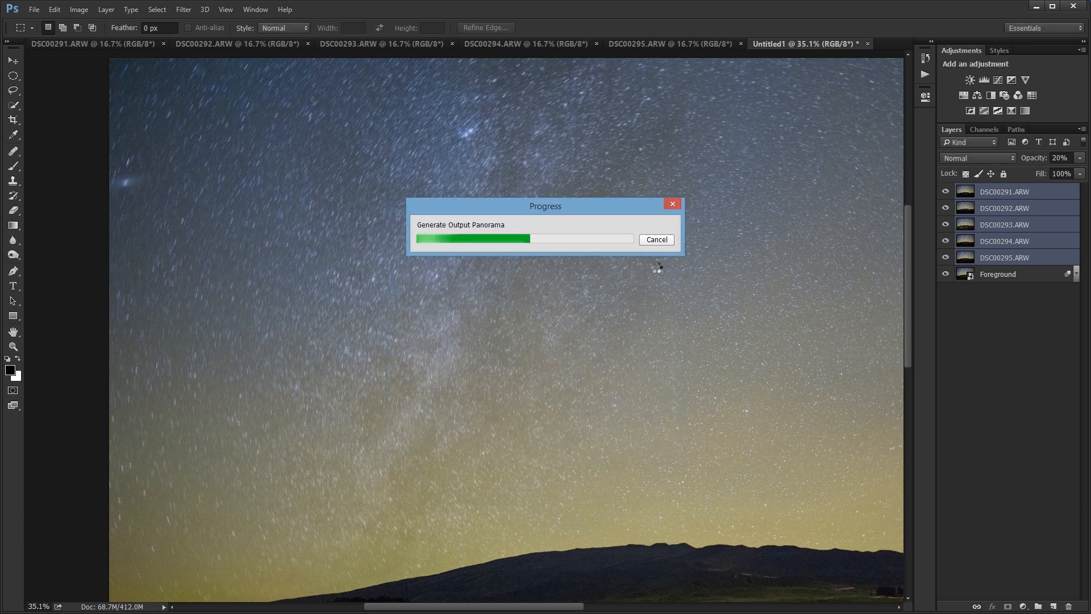
Step: Examine how well the stars line up across the aligned sky, from the Milky Way to the upper corners
drag(758, 361, 390, 348)
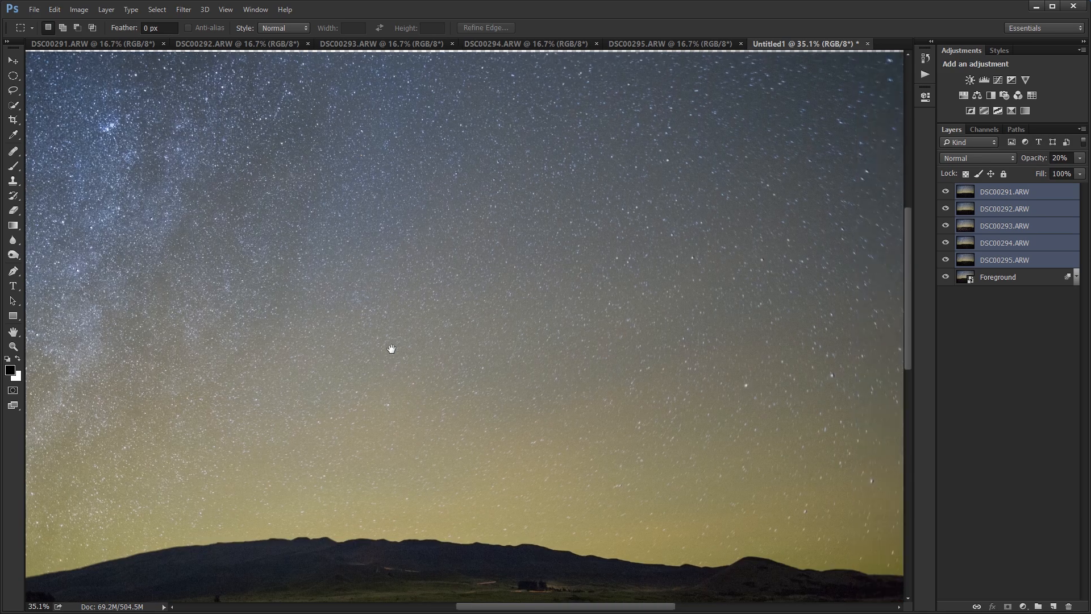
drag(783, 310, 790, 282)
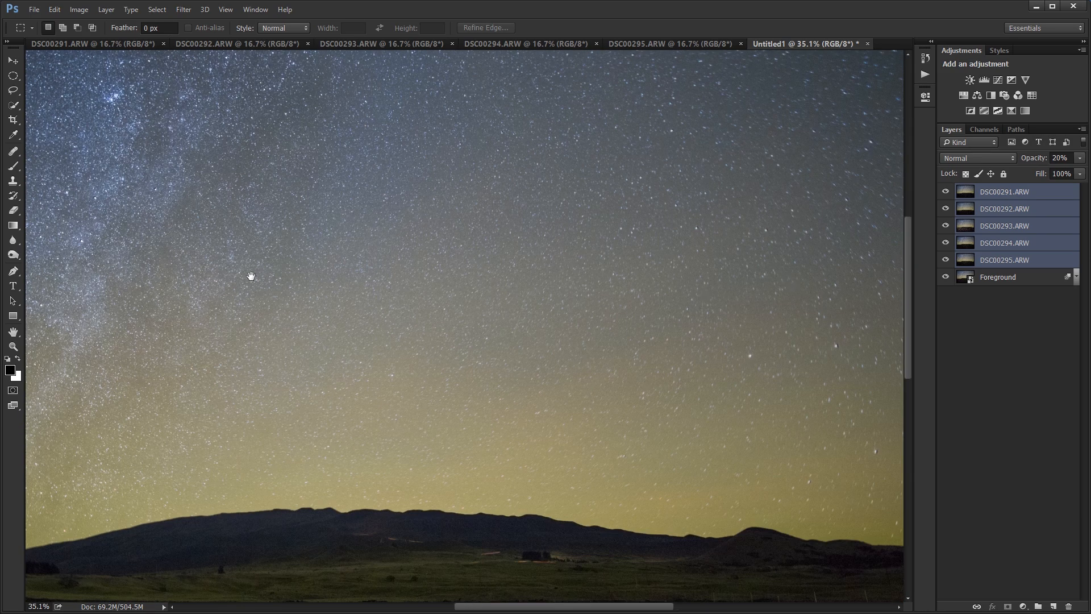
drag(250, 276, 574, 319)
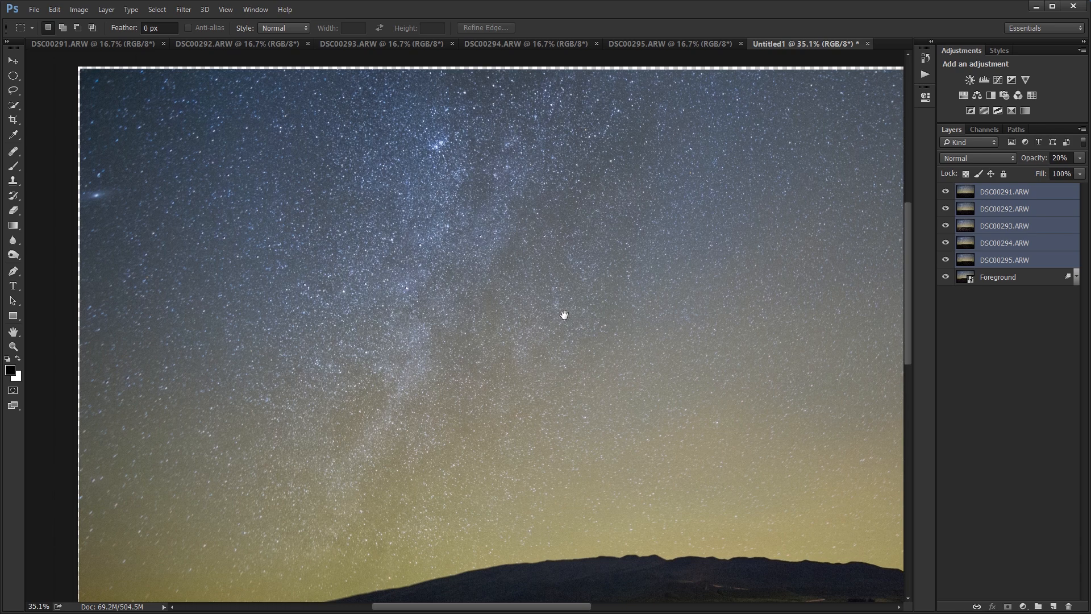
drag(408, 258, 295, 264)
drag(595, 317, 572, 341)
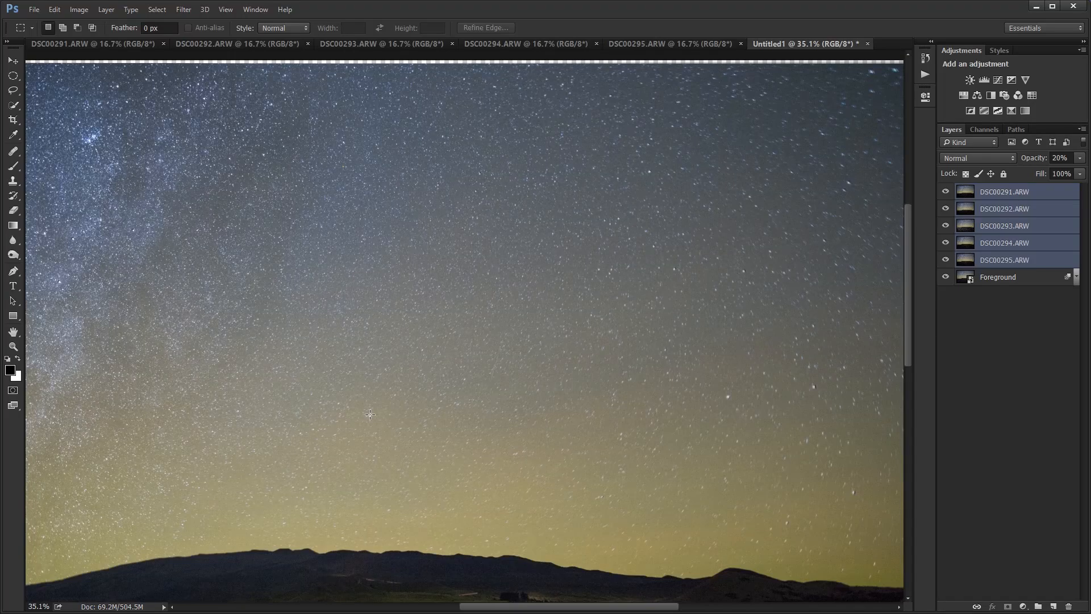
drag(682, 291, 402, 335)
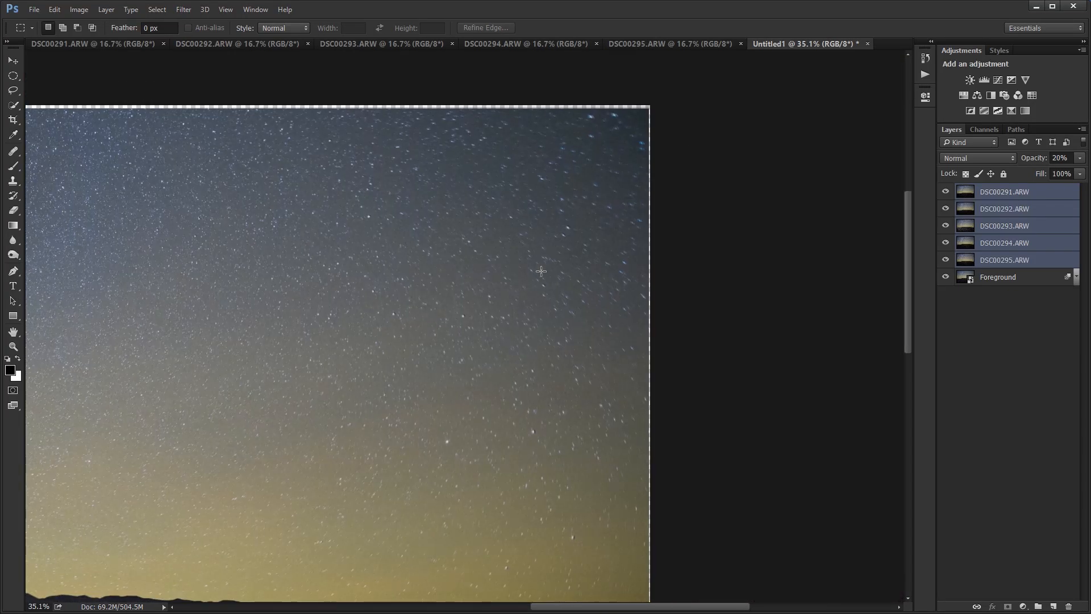
drag(517, 284, 525, 295)
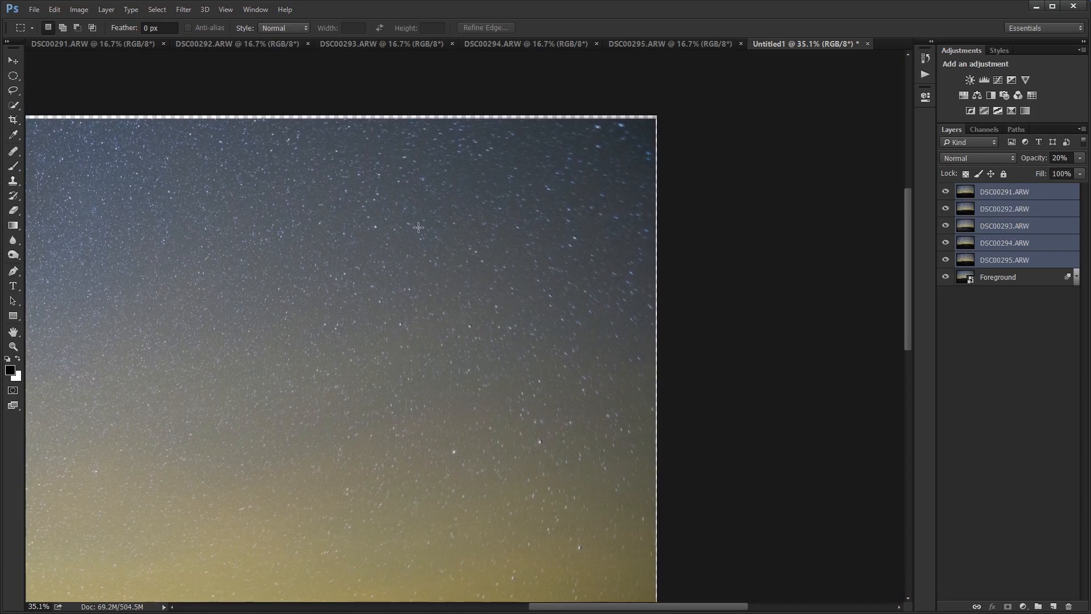
drag(429, 274, 663, 268)
drag(397, 268, 481, 276)
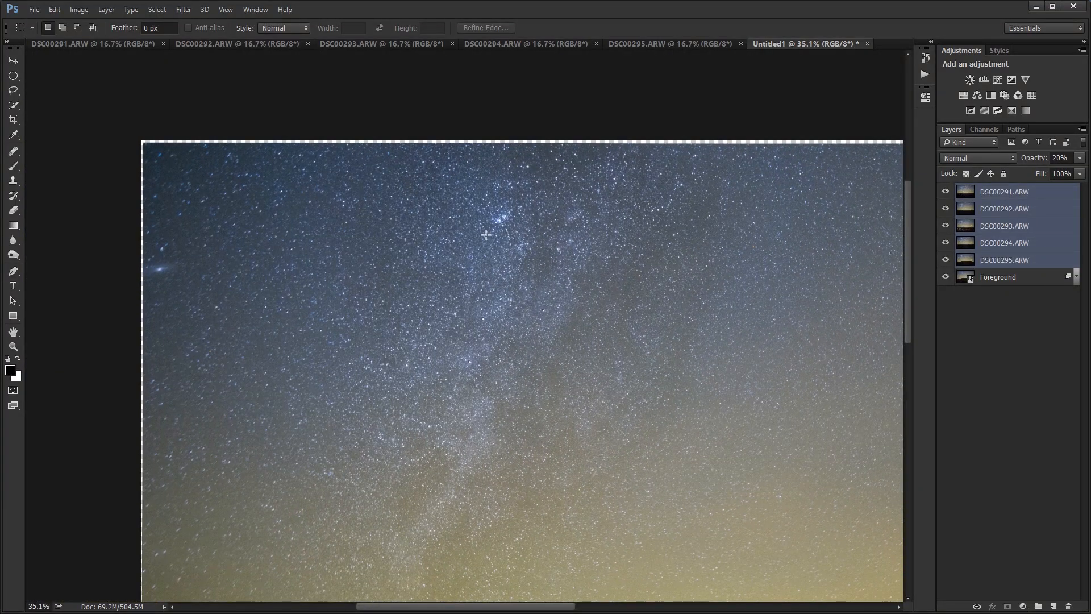
Step: Show only the aligned DSC00295.ARW layer and examine the stars in the image's upper-left corner at 100%
click(1001, 263)
alt+click(946, 260)
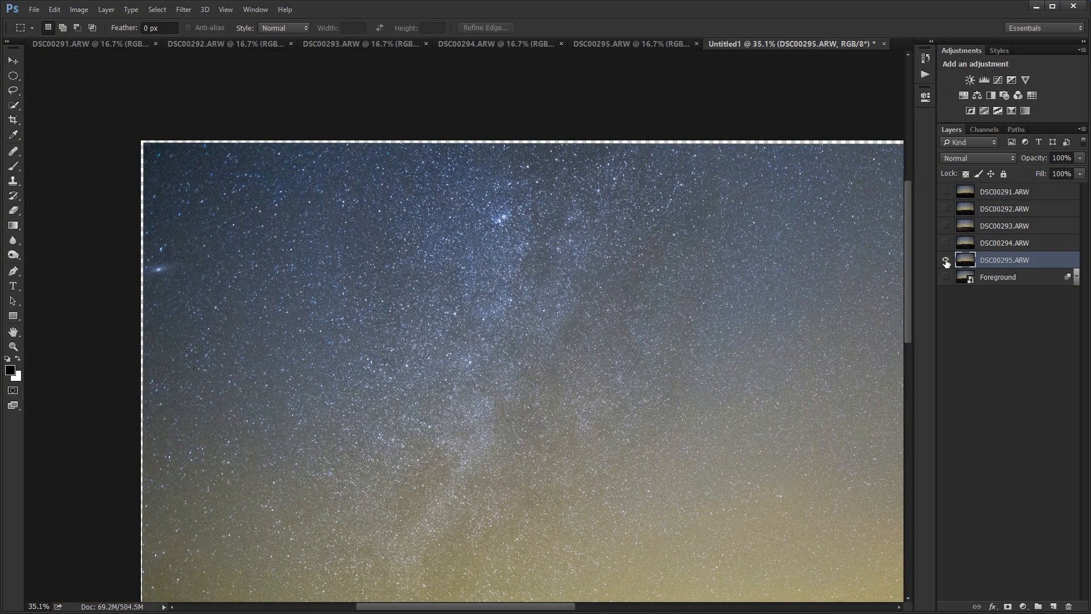
drag(377, 293, 606, 363)
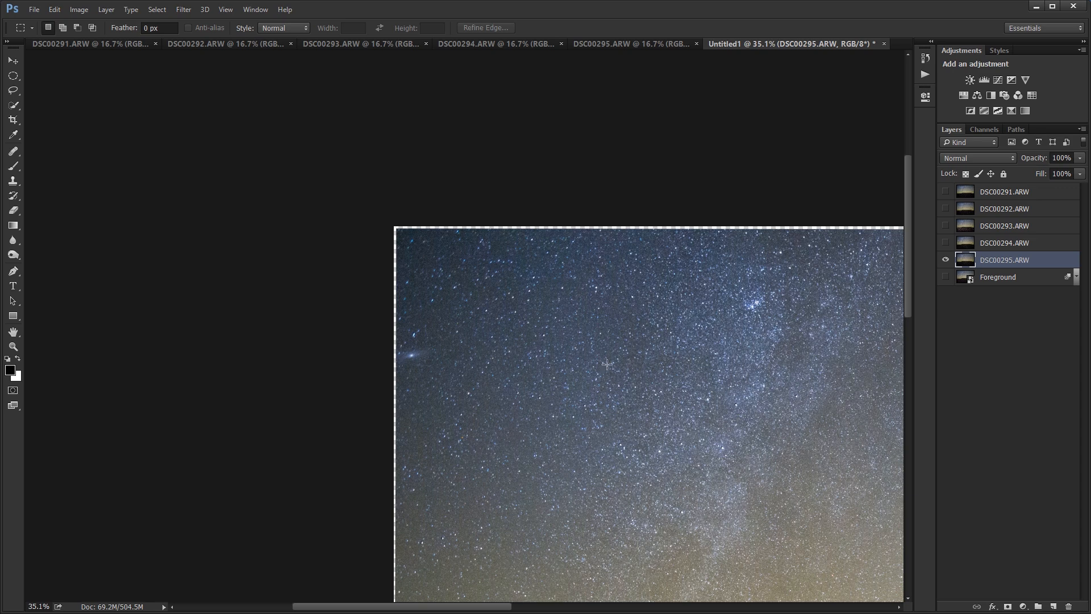
key(ctrl+1)
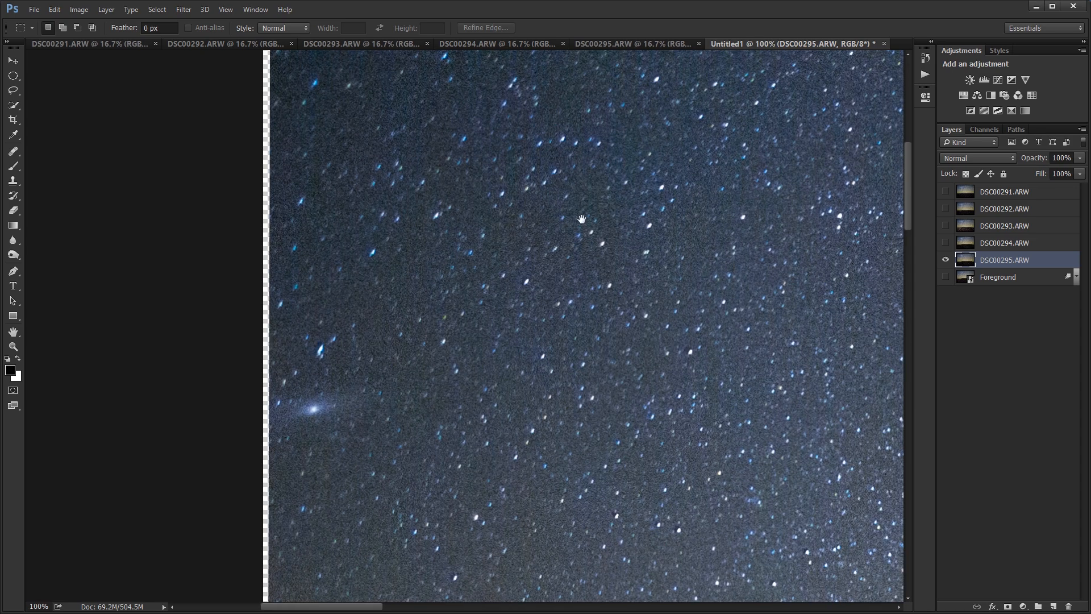
drag(581, 220, 469, 333)
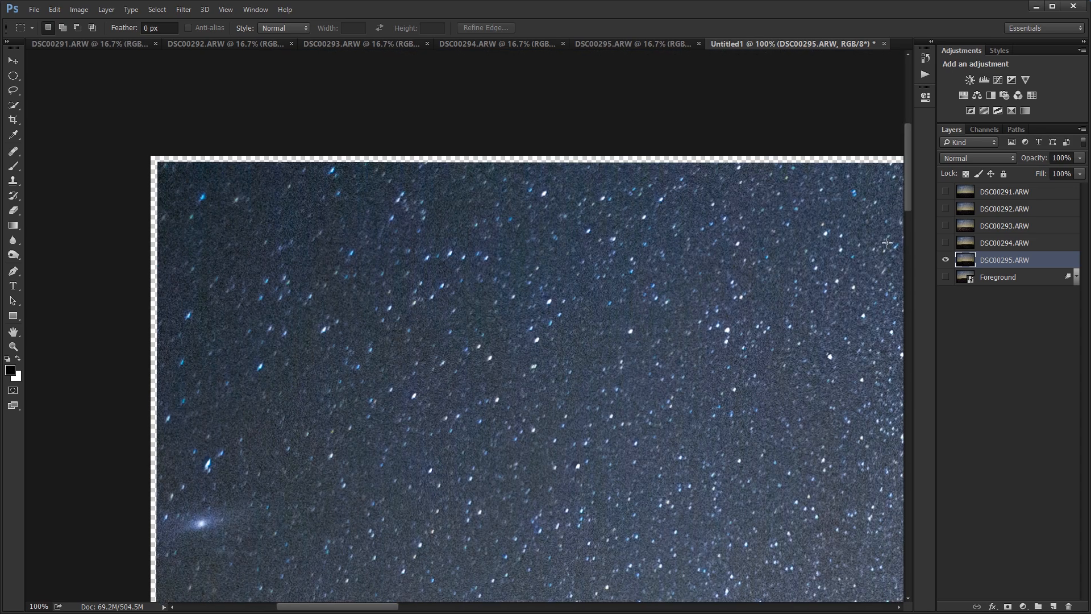
Step: Show the DSC00294.ARW layer over DSC00295.ARW, comparing the upper-left stars with it on and off
click(1004, 248)
click(947, 244)
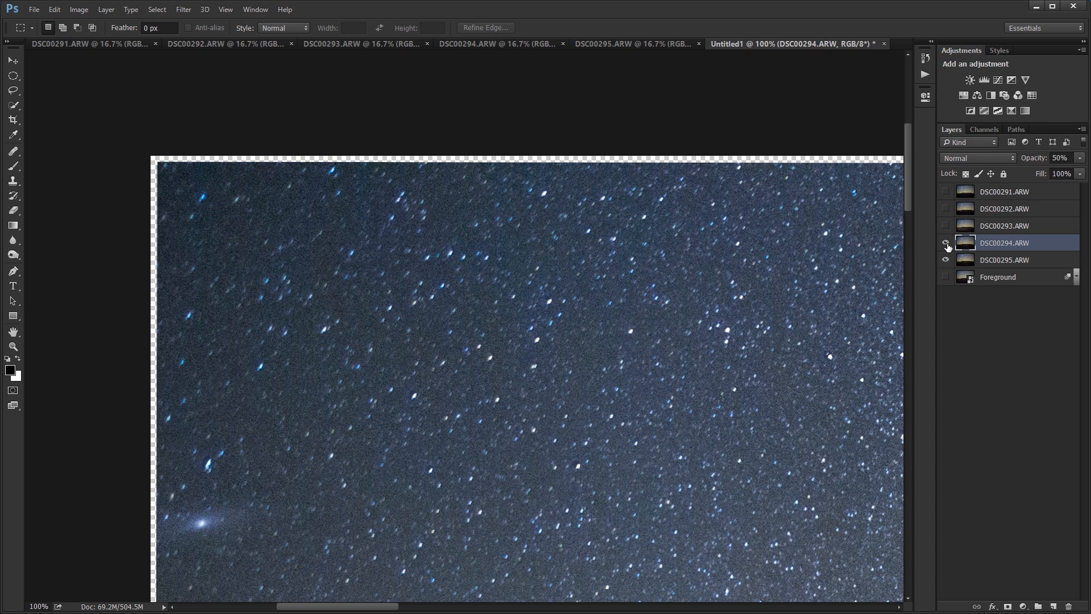
click(947, 245)
click(946, 245)
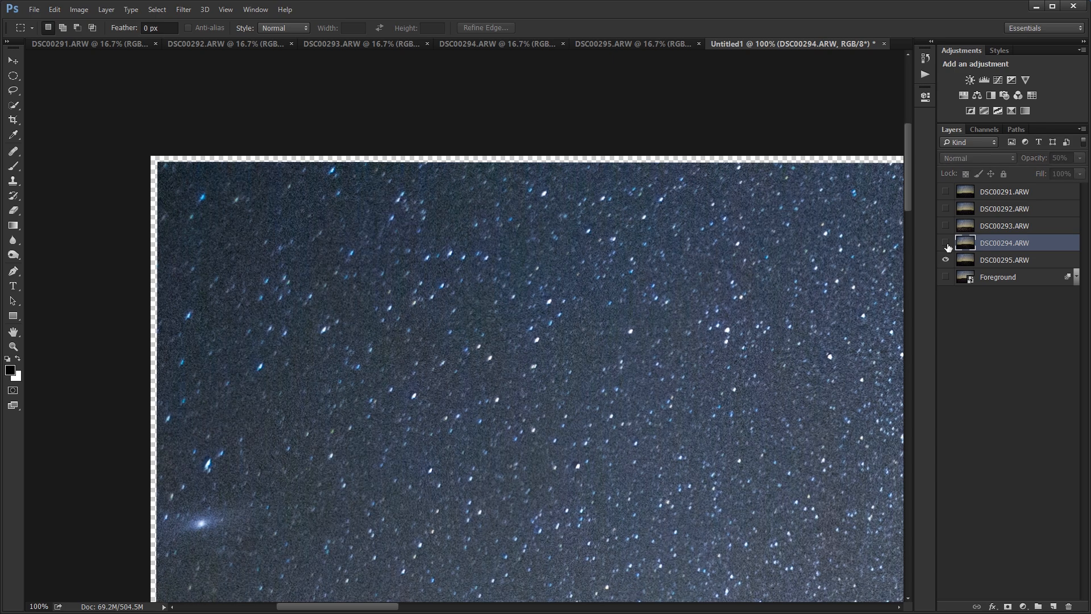
click(947, 245)
Step: Warp the DSC00294.ARW layer slightly near the image's upper-right corner to line its stars up with DSC00295.ARW
drag(810, 341, 153, 222)
drag(702, 338, 39, 406)
drag(593, 283, 165, 343)
drag(490, 332, 167, 337)
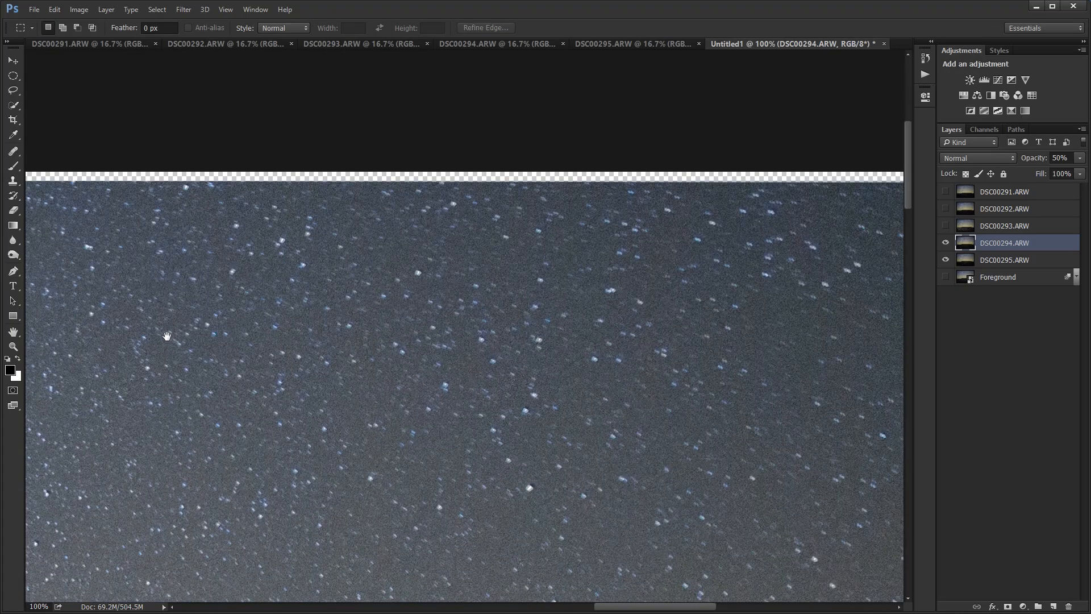
drag(714, 320, 203, 335)
drag(509, 368, 551, 215)
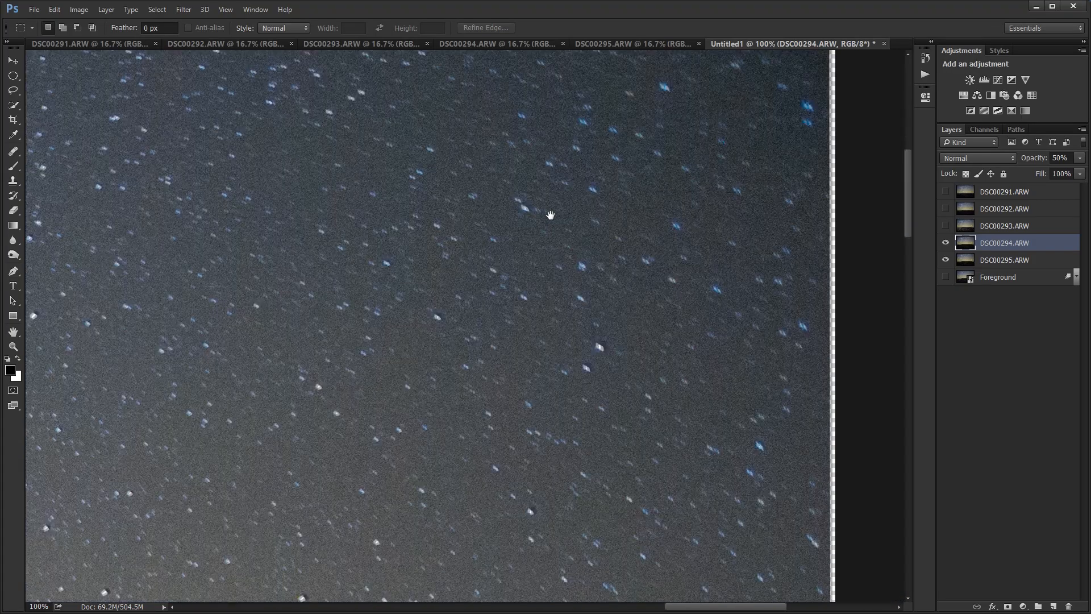
drag(585, 332, 551, 476)
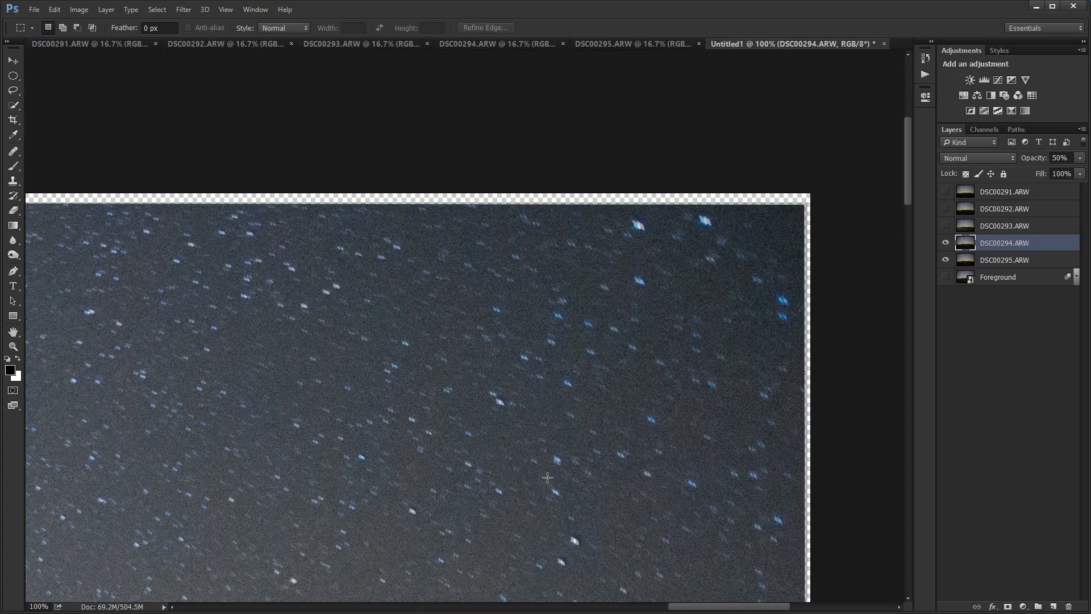
key(ctrl+t)
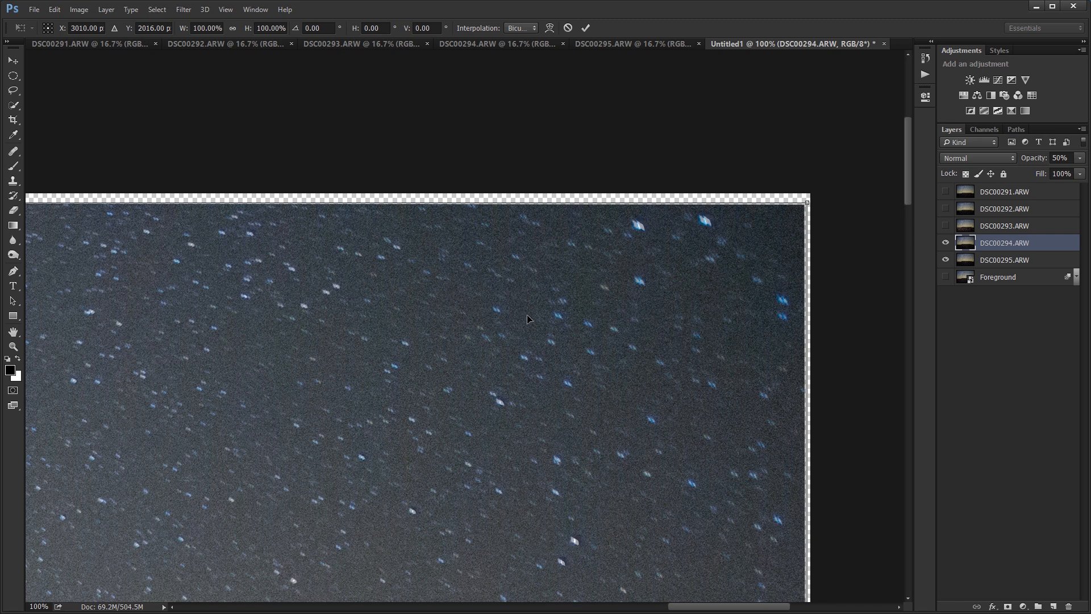
right_click(530, 294)
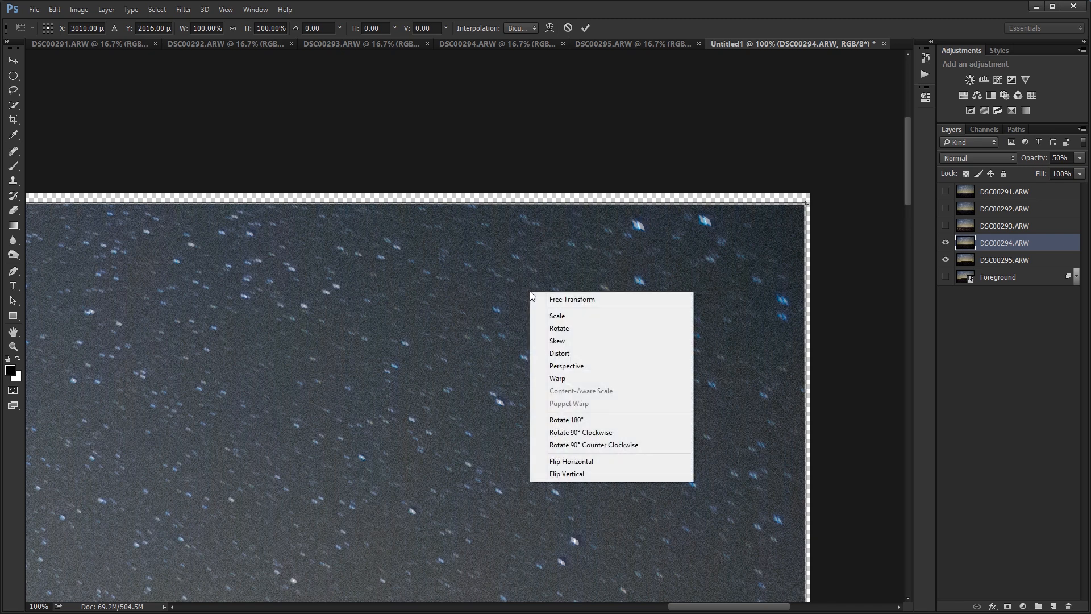
click(566, 380)
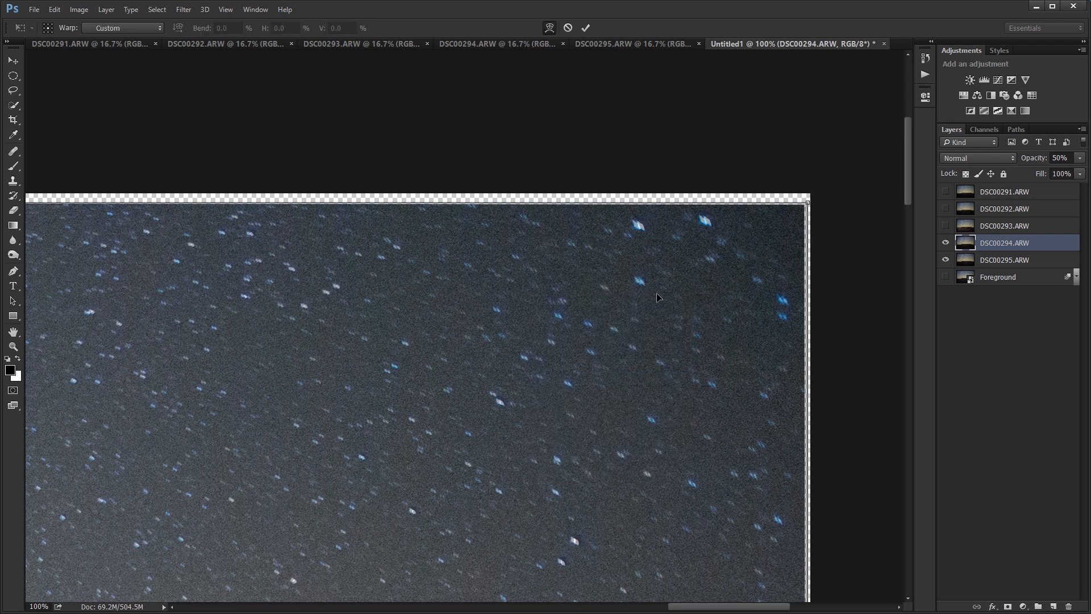
drag(716, 225, 720, 228)
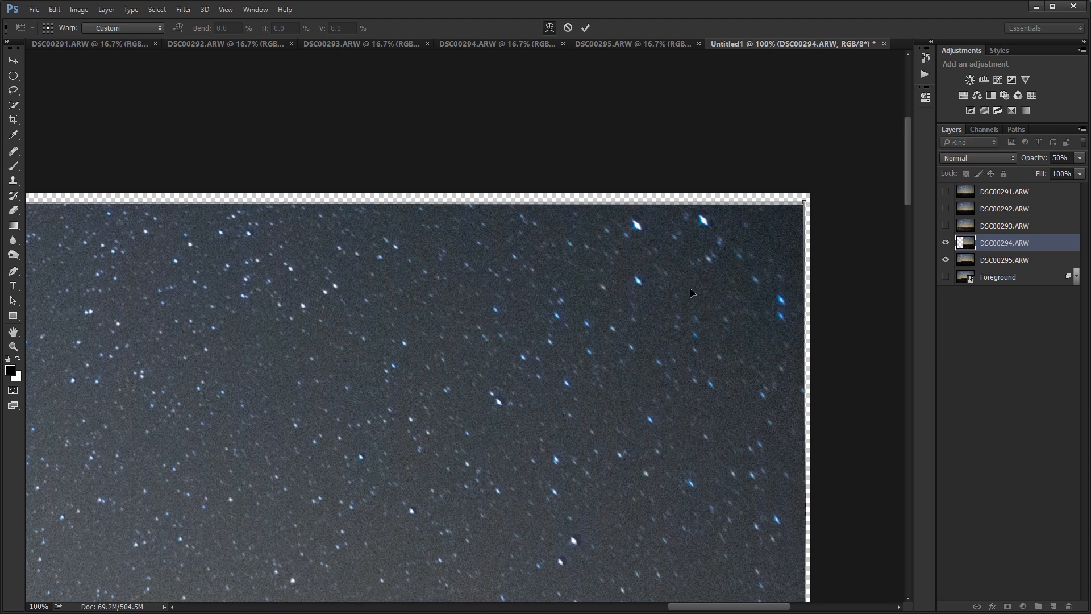
Step: Refine the warp of DSC00294.ARW down the right side of the sky to bring the doubled stars together
drag(579, 488, 626, 239)
drag(510, 459, 529, 338)
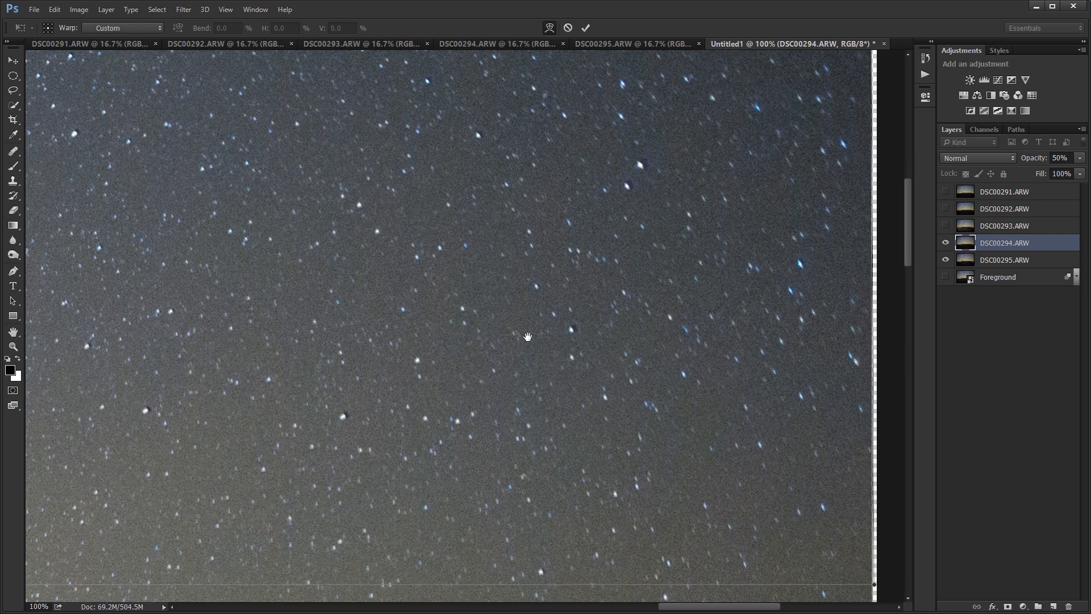
drag(347, 459, 404, 295)
drag(569, 251, 740, 305)
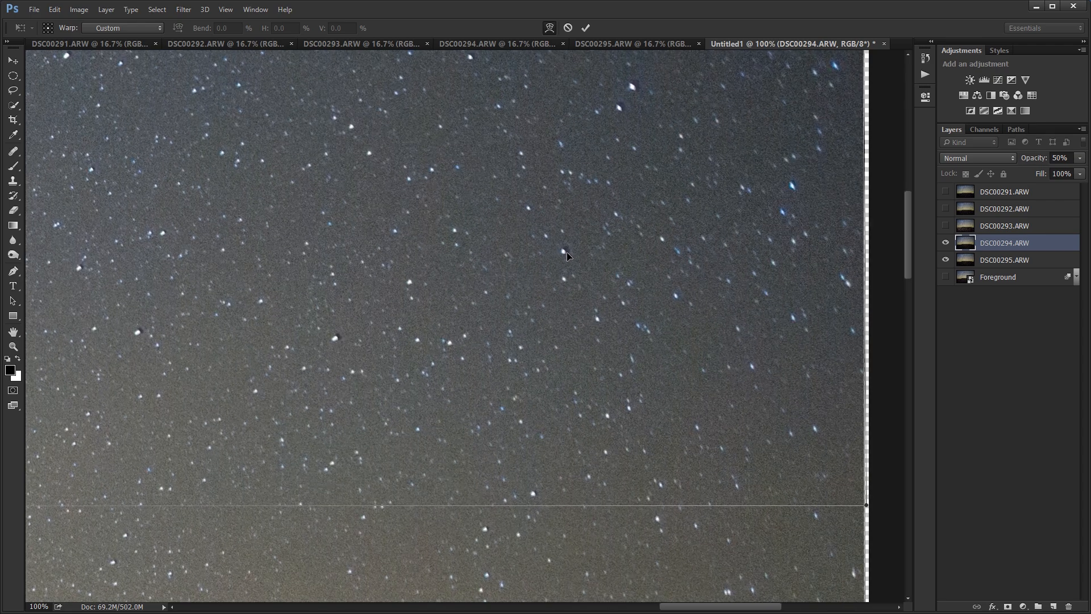
drag(500, 441, 540, 220)
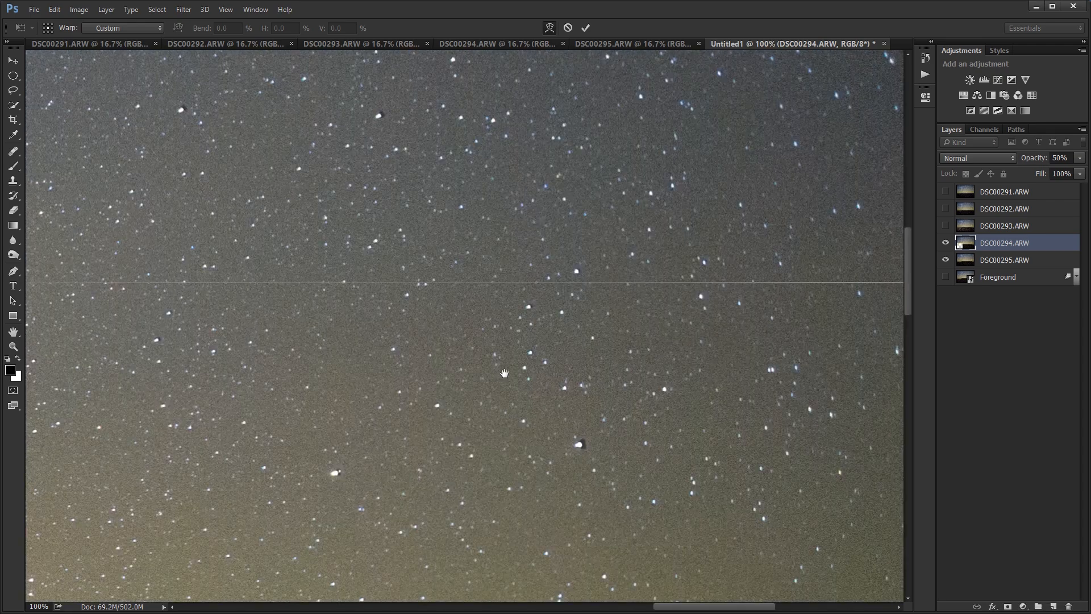
drag(531, 408, 449, 277)
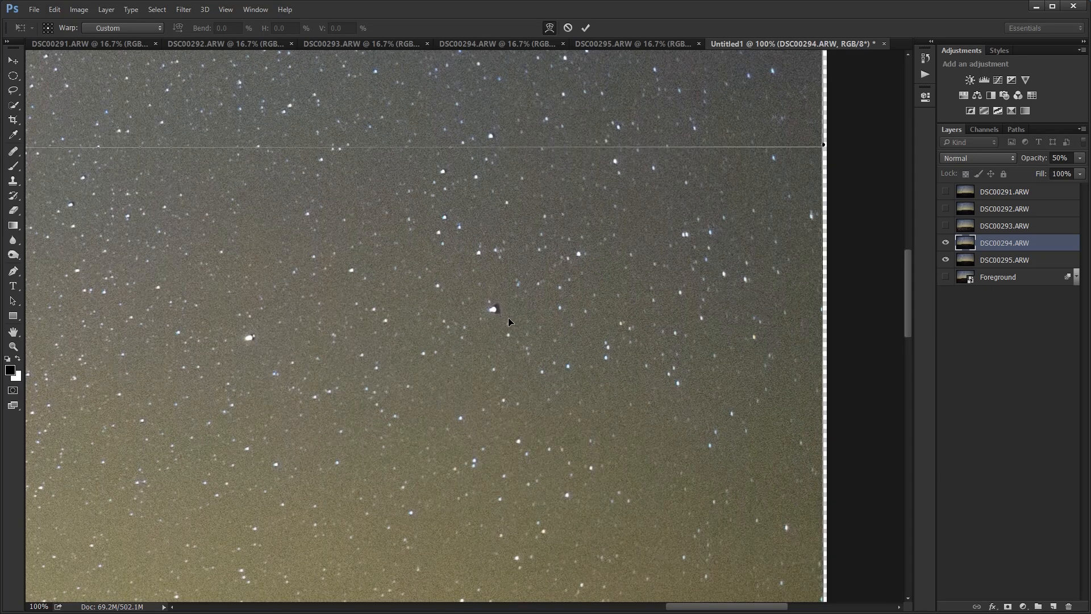
drag(508, 318, 515, 371)
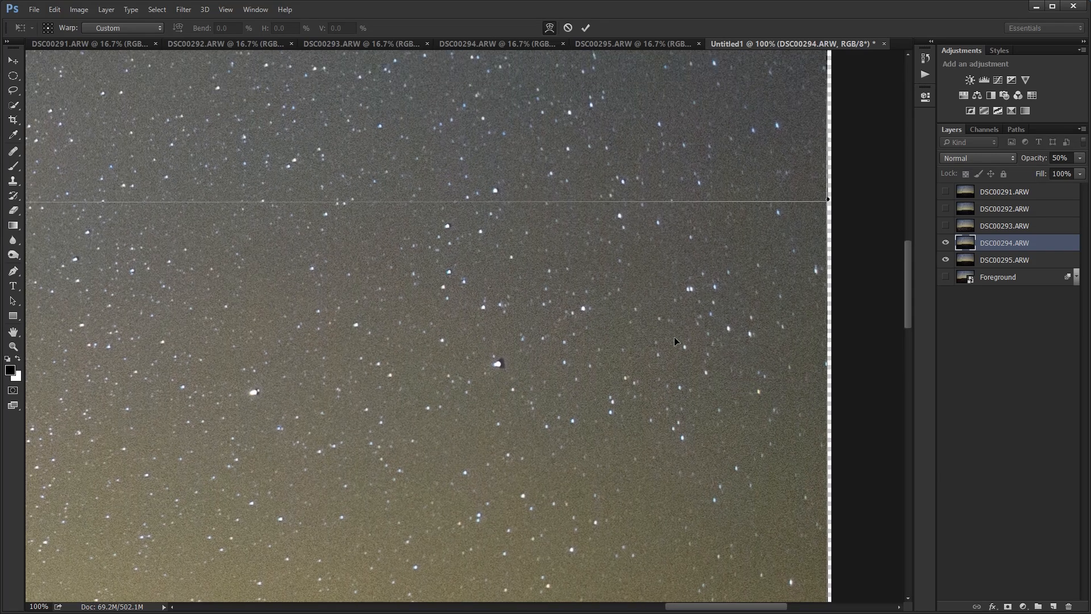
Step: Examine the star alignment just above the mountain horizon, from the image's right edge to its left edge
drag(458, 452, 552, 265)
drag(682, 443, 515, 239)
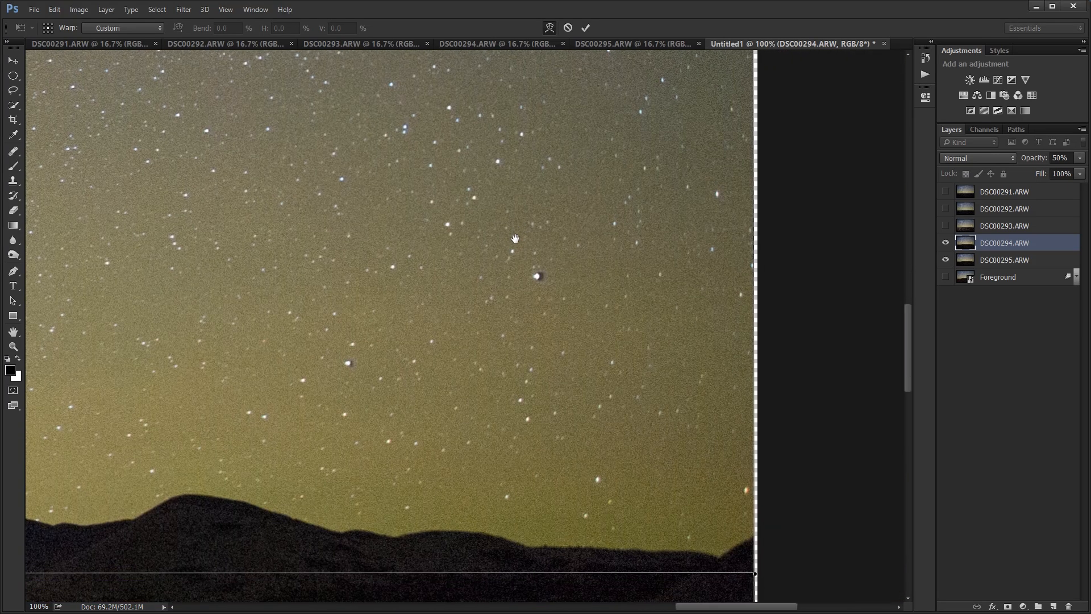
drag(242, 337, 635, 292)
drag(149, 270, 565, 336)
drag(255, 244, 577, 286)
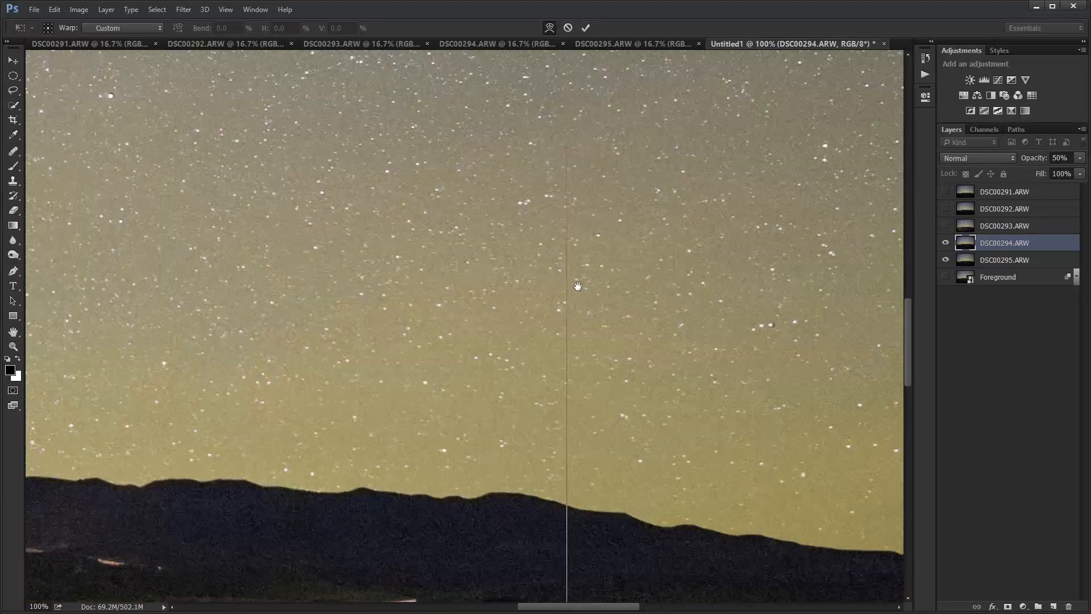
drag(298, 305, 653, 309)
drag(244, 301, 682, 299)
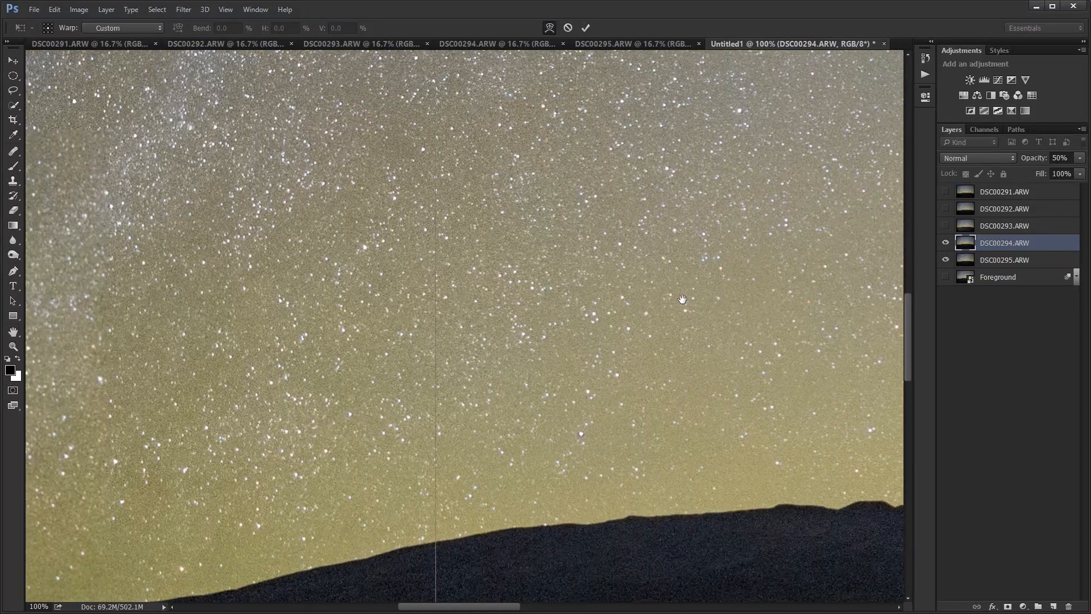
drag(284, 350, 532, 283)
drag(256, 310, 619, 295)
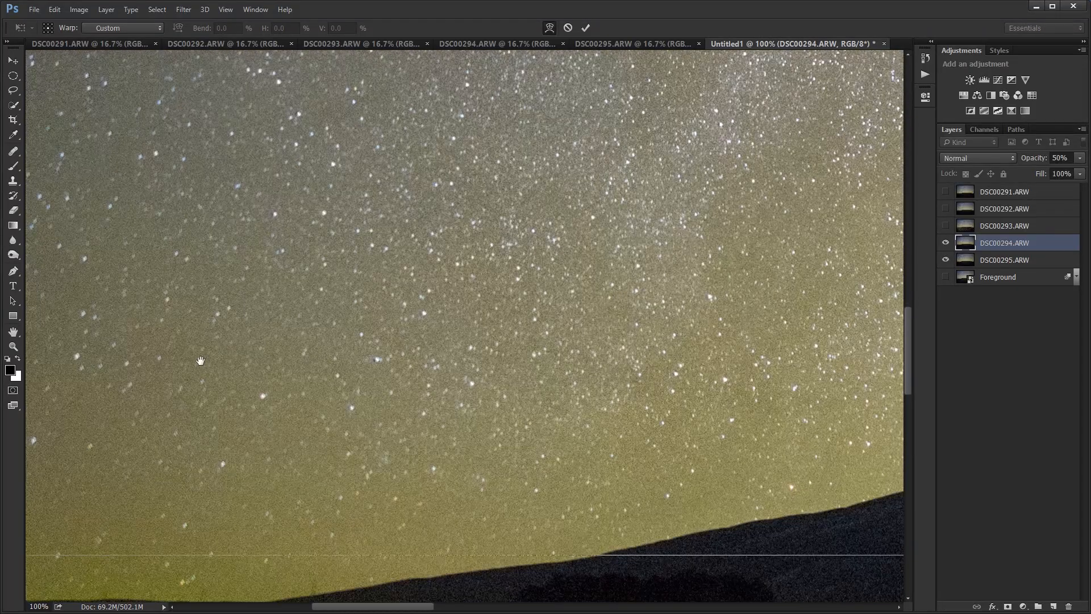
drag(201, 360, 527, 336)
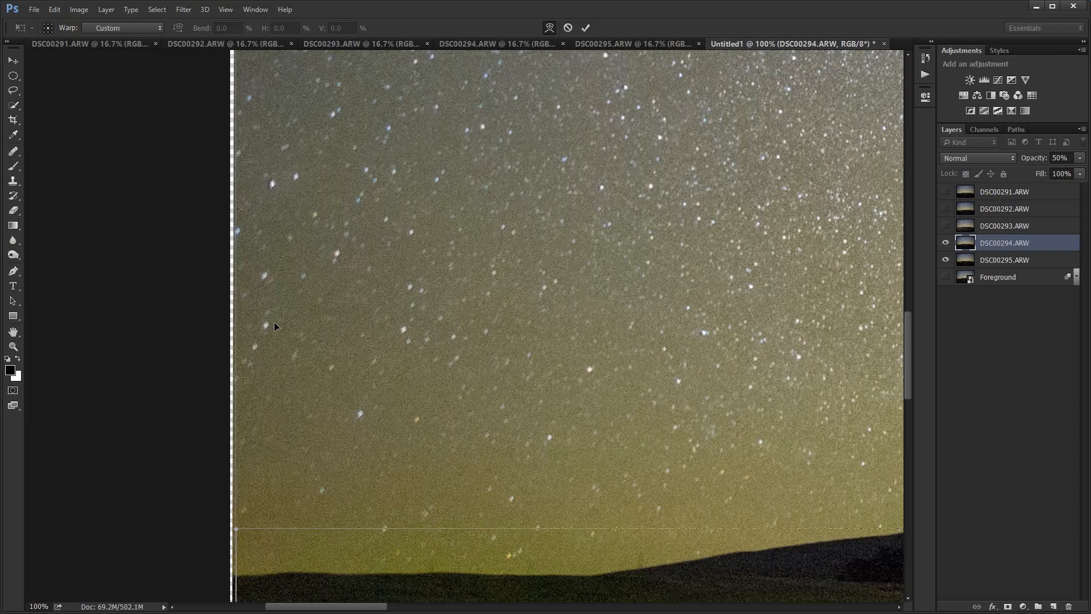
Step: Examine the star alignment up the image's left edge and into the middle of the sky
drag(479, 225, 410, 368)
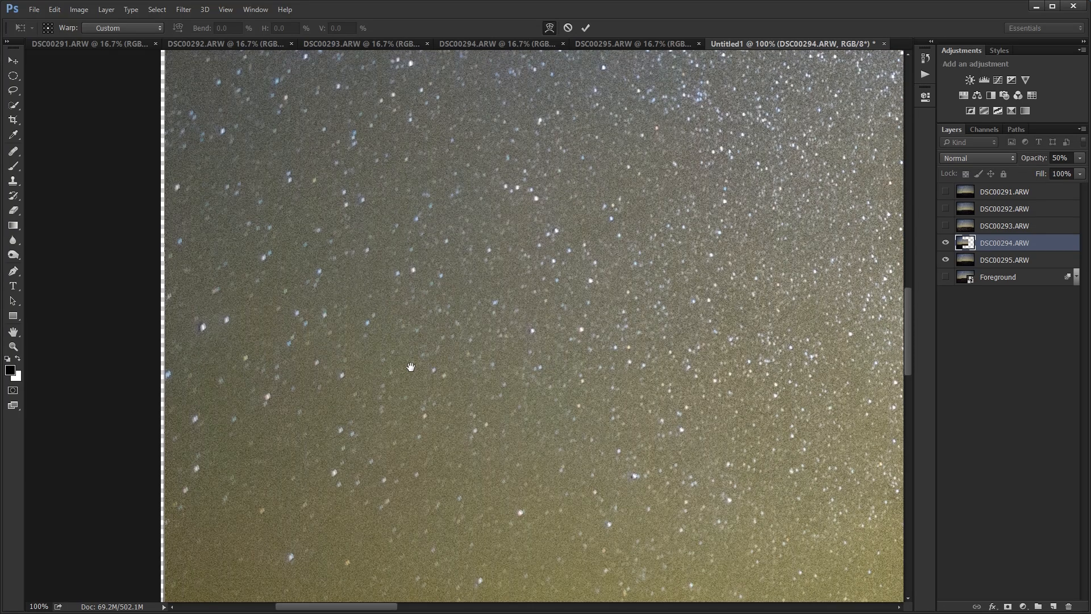
drag(460, 177, 386, 335)
drag(429, 192, 442, 336)
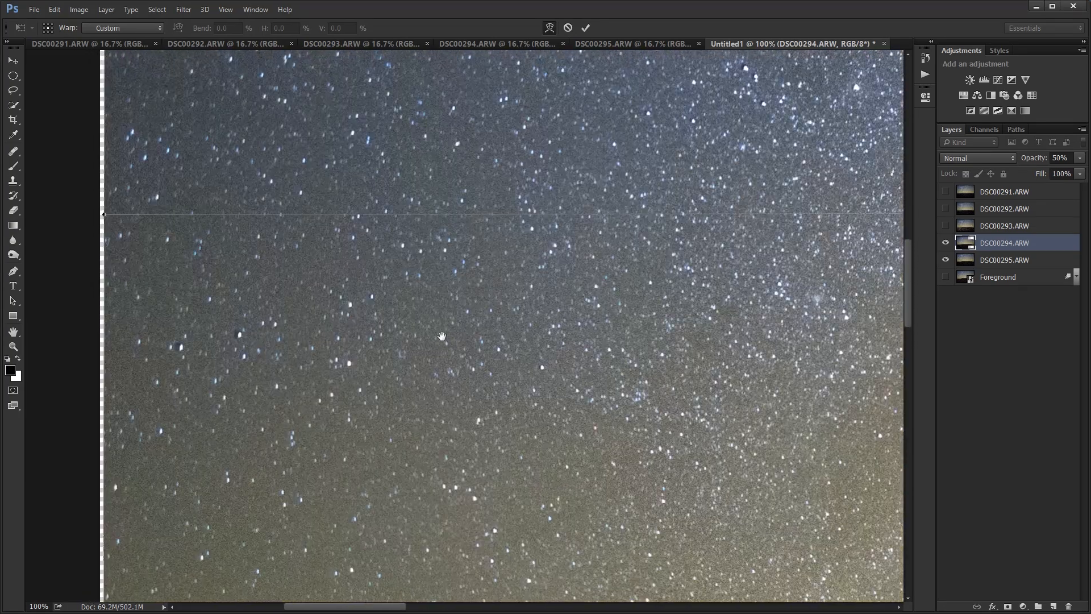
drag(507, 203, 507, 463)
drag(560, 338, 554, 469)
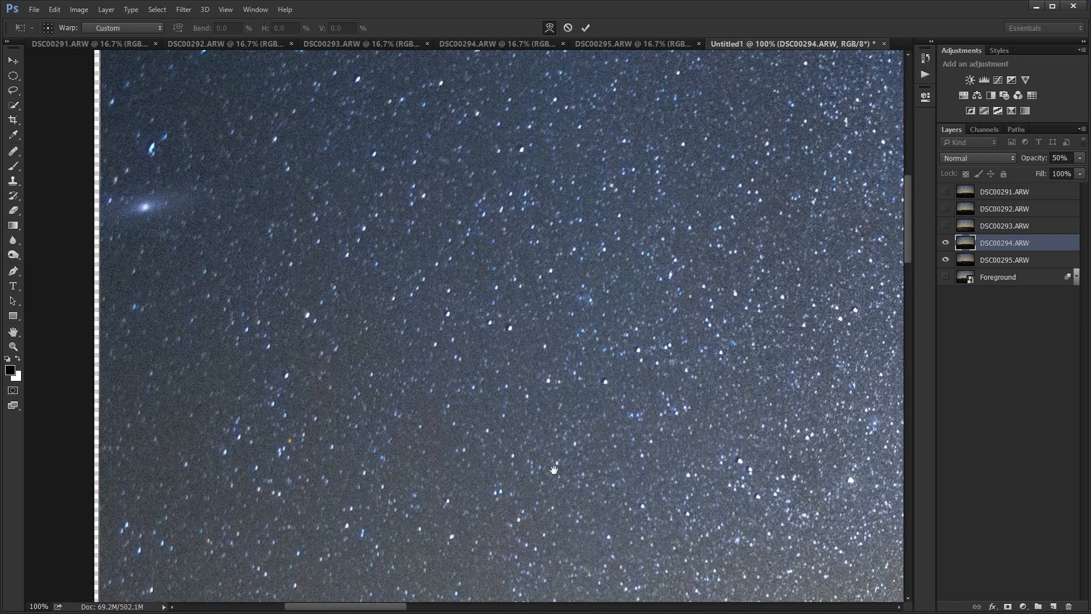
drag(586, 306, 404, 426)
mouse_move(385, 312)
mouse_down()
mouse_move(609, 493)
mouse_move(202, 345)
mouse_up()
drag(600, 473, 130, 299)
drag(513, 458, 257, 243)
Step: Check the stars along the image's upper edge to the upper-right corner and apply the warp to DSC00294.ARW
drag(308, 403, 462, 378)
drag(572, 232, 477, 447)
mouse_move(722, 153)
mouse_down()
mouse_move(479, 320)
mouse_move(294, 401)
mouse_up()
mouse_move(687, 228)
mouse_down()
mouse_move(370, 260)
mouse_move(141, 259)
mouse_up()
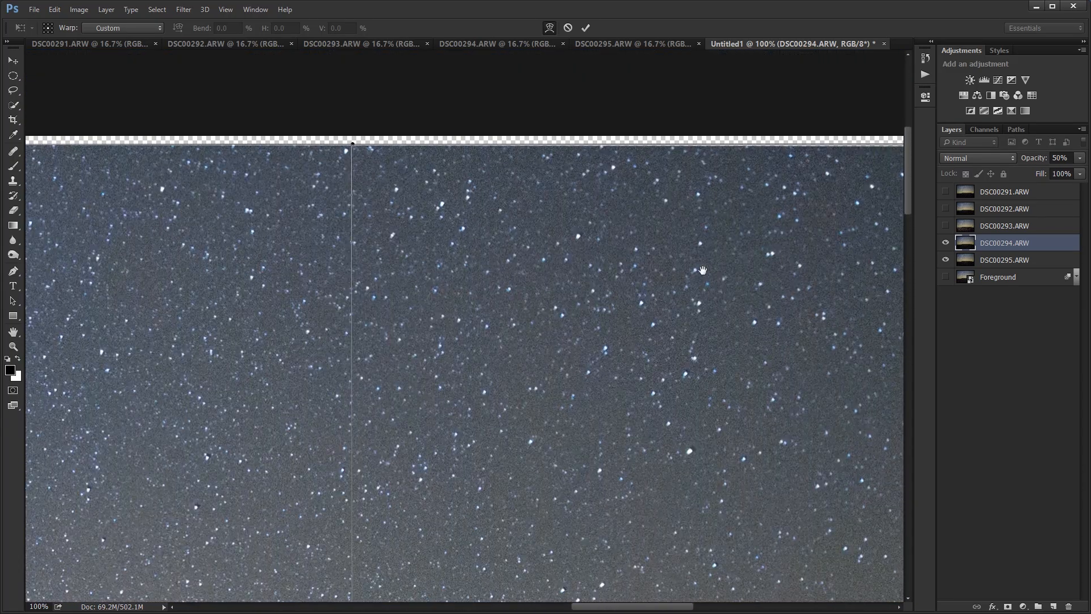
mouse_move(702, 271)
mouse_down()
mouse_move(436, 305)
mouse_move(265, 269)
mouse_up()
drag(768, 264, 518, 282)
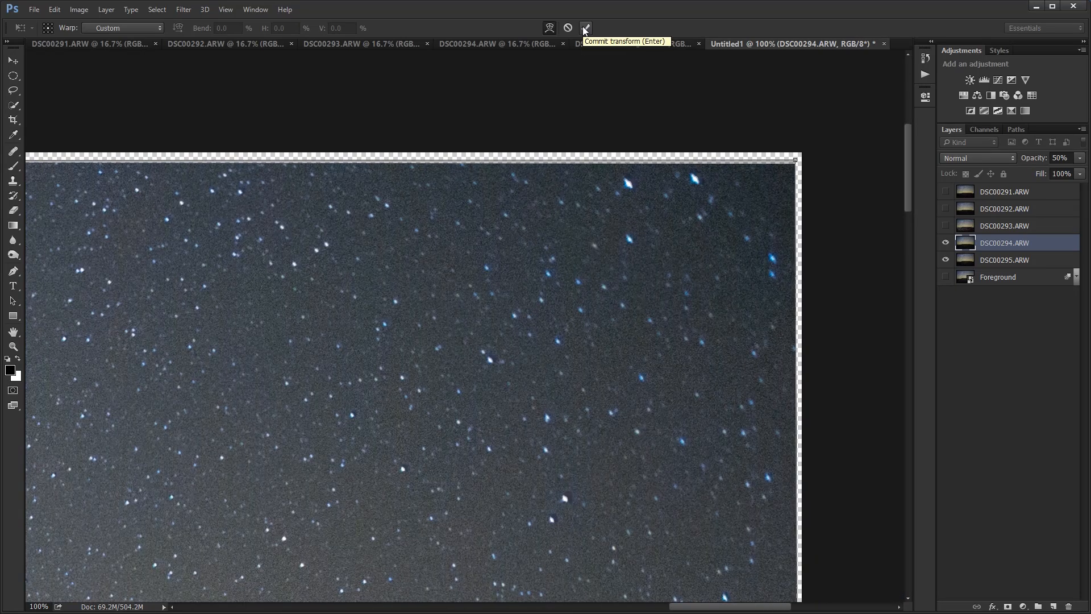
drag(463, 288, 621, 176)
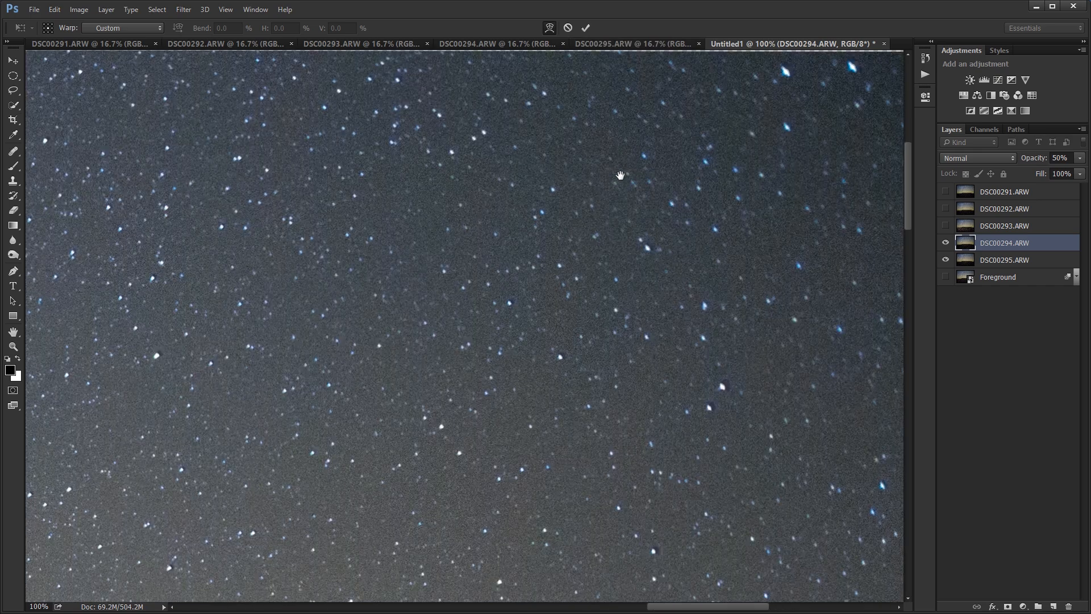
drag(456, 334, 596, 234)
drag(300, 458, 204, 498)
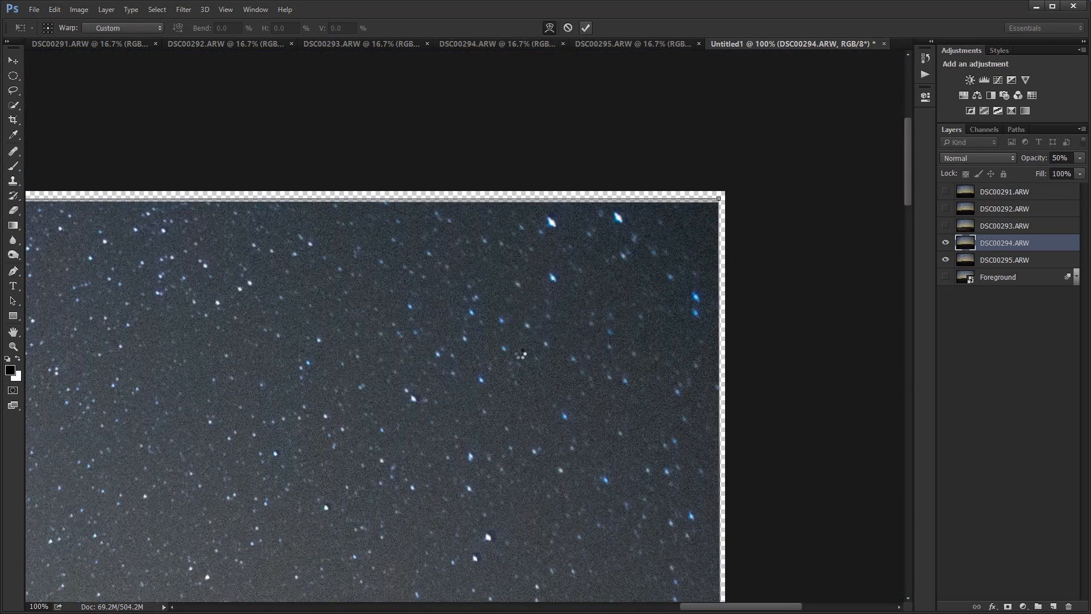
key(Return)
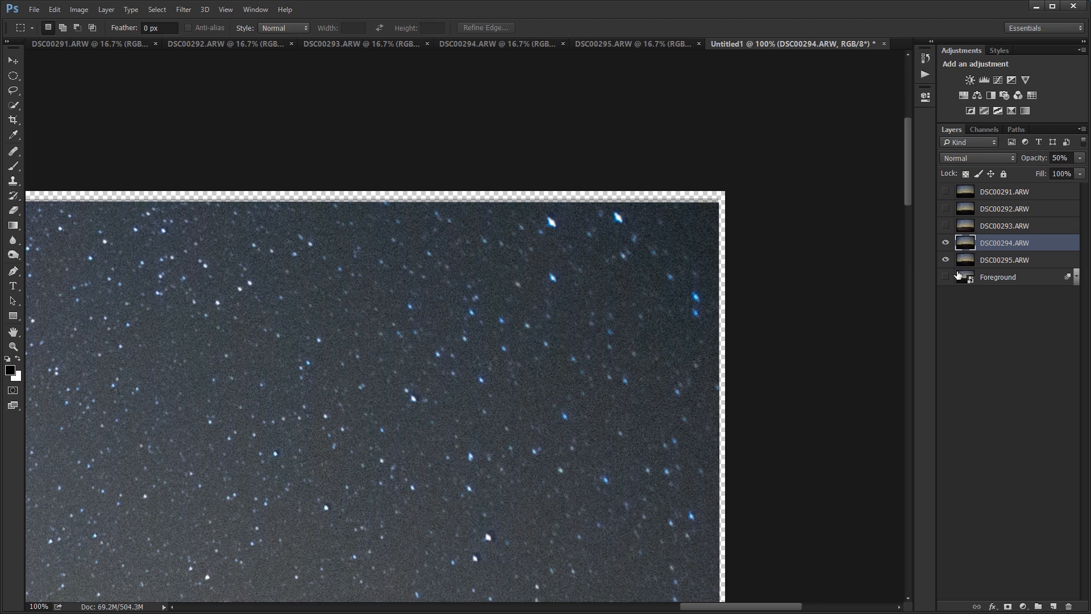
Step: Compare the stars in the upper-right corner with the warped DSC00294.ARW layer hidden and shown
click(946, 243)
click(946, 243)
click(946, 244)
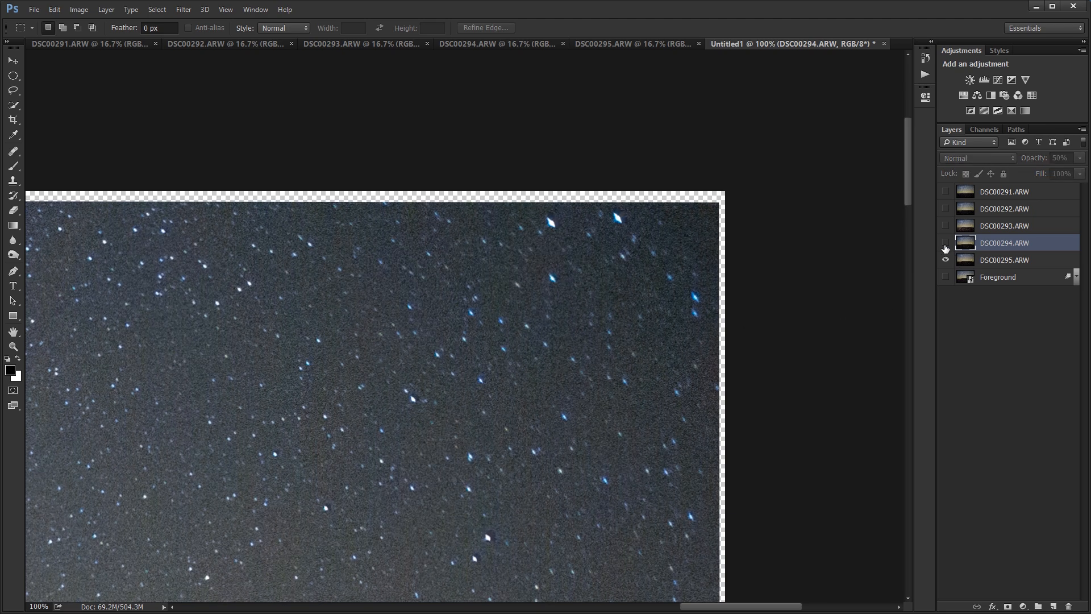
click(946, 243)
Step: Show the DSC00293.ARW layer and start a custom warp on it near the image's upper-right corner
click(1000, 228)
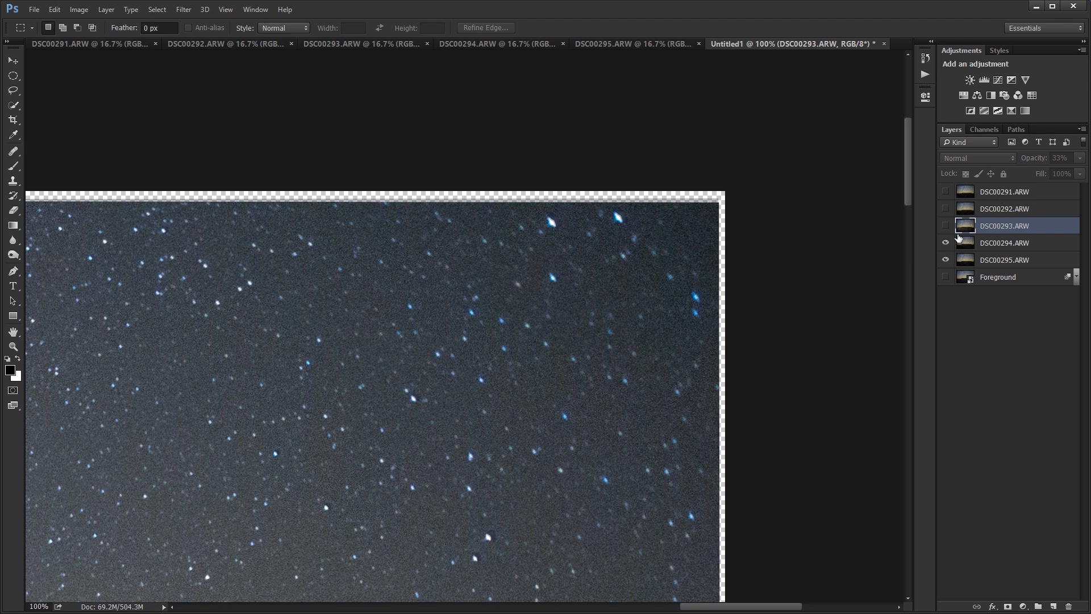
click(946, 226)
drag(474, 448, 528, 394)
key(ctrl+t)
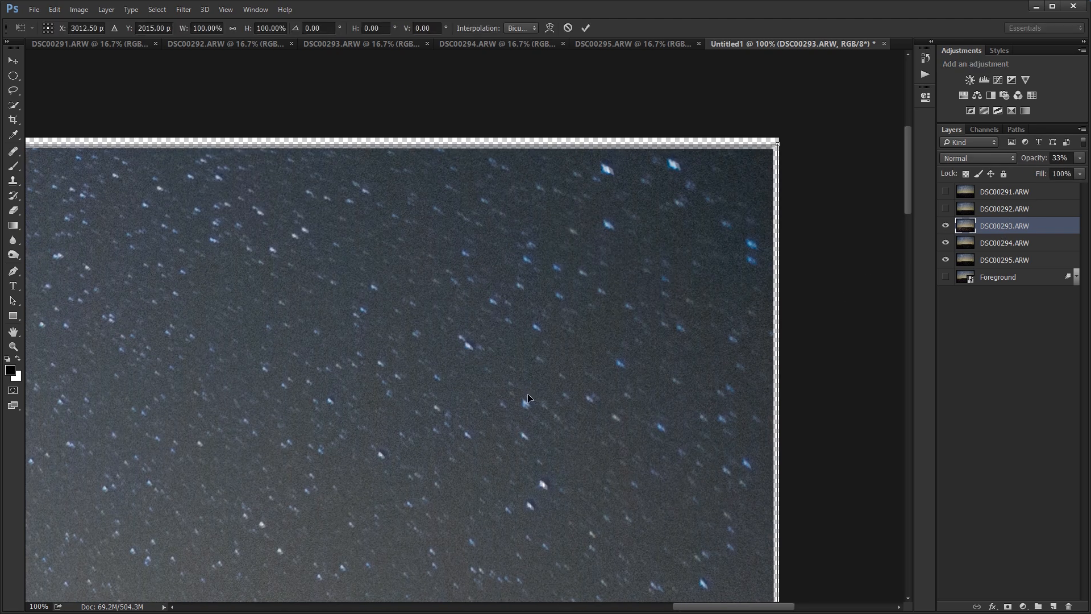
right_click(528, 333)
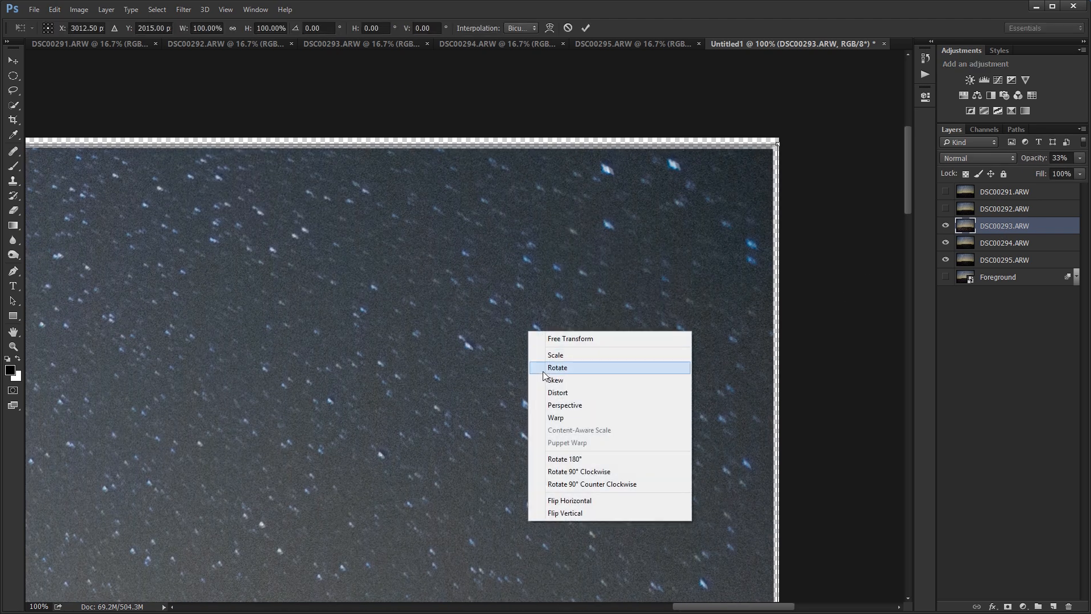
click(561, 418)
Step: Line up the stars of DSC00293.ARW with the layers below, checking around the whole sky, and apply the warp
drag(569, 511, 560, 238)
drag(59, 420, 279, 340)
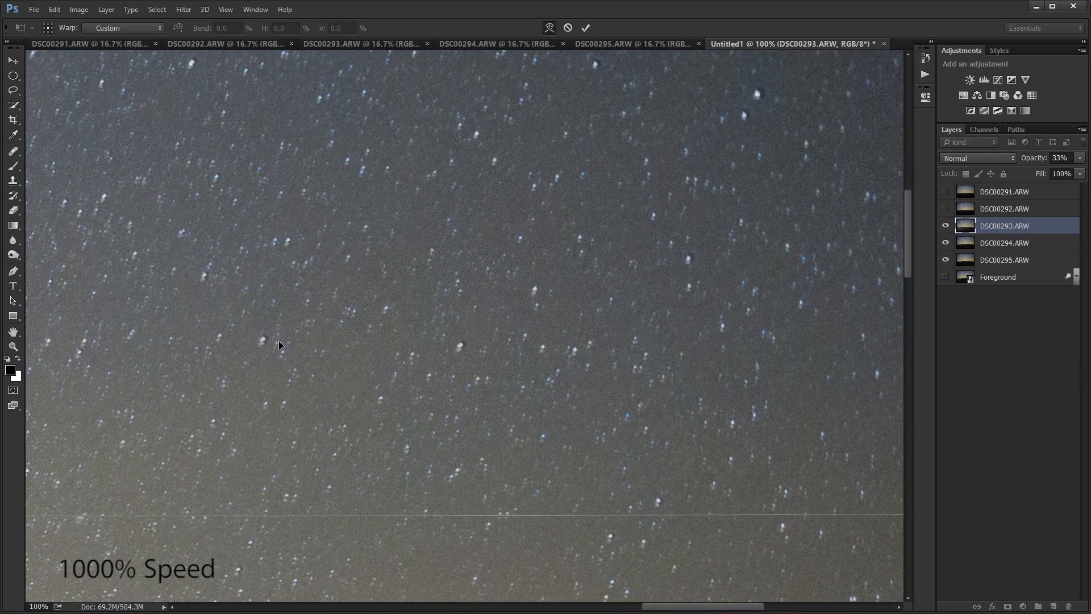
drag(625, 569, 513, 384)
drag(284, 540, 648, 78)
drag(114, 227, 787, 478)
drag(170, 426, 732, 327)
drag(171, 427, 733, 327)
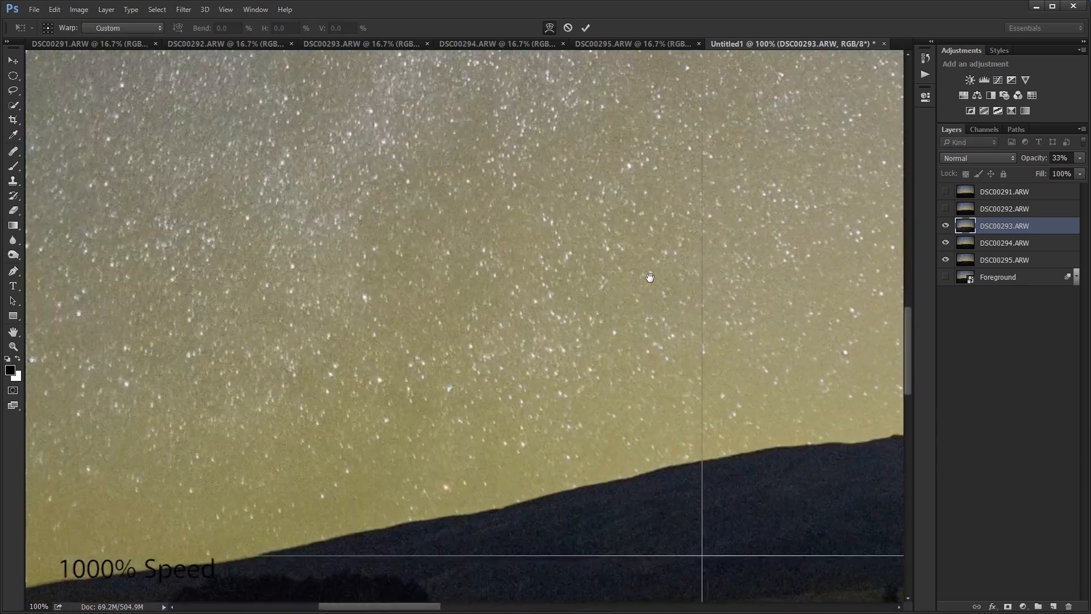
drag(171, 318, 742, 340)
drag(569, 85, 489, 540)
drag(420, 86, 497, 473)
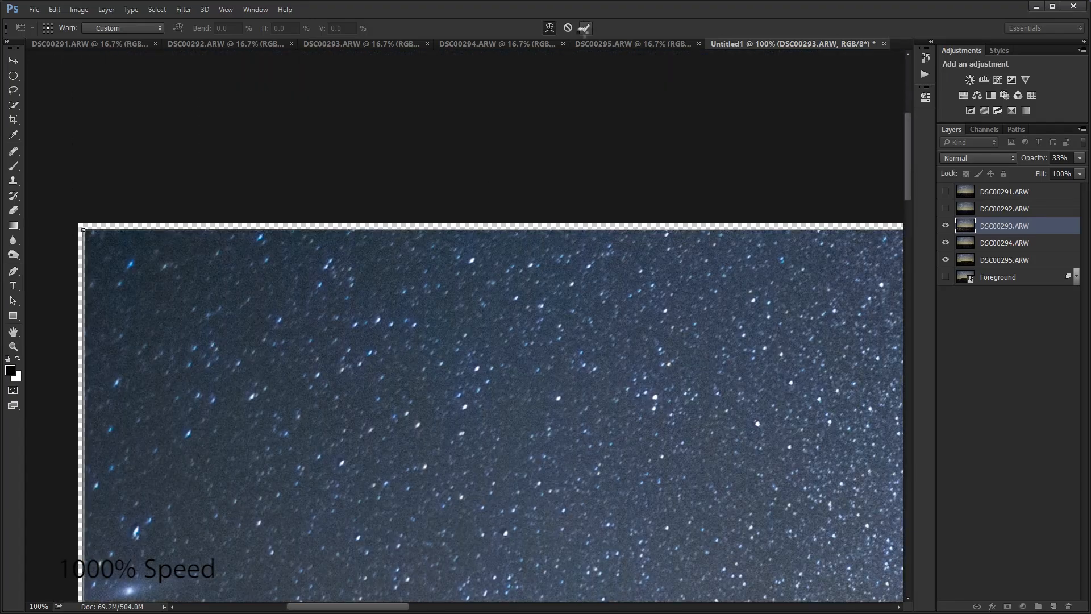
click(585, 28)
Step: Show the DSC00292.ARW layer and set its opacity to 25%
click(1005, 209)
click(946, 208)
key(2)
key(5)
Step: Start a custom warp on DSC00292.ARW and line up its stars with the layers below near the sky's upper-left corner
key(ctrl+t)
right_click(488, 413)
click(515, 496)
drag(258, 362, 260, 365)
drag(825, 341, 91, 318)
drag(824, 318, 91, 295)
drag(824, 312, 287, 292)
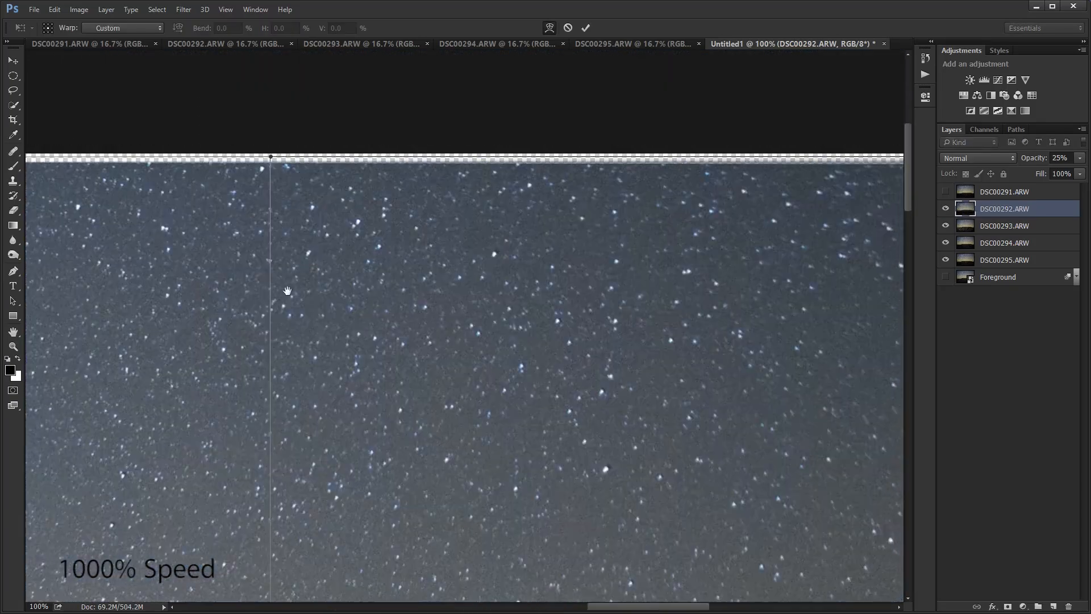
Step: Warp DSC00292.ARW further so its stars line up down the image's right side to the ridge
drag(853, 227, 57, 228)
drag(250, 558, 528, 139)
drag(528, 347, 527, 315)
drag(526, 453, 523, 455)
drag(568, 511, 579, 290)
drag(637, 551, 670, 136)
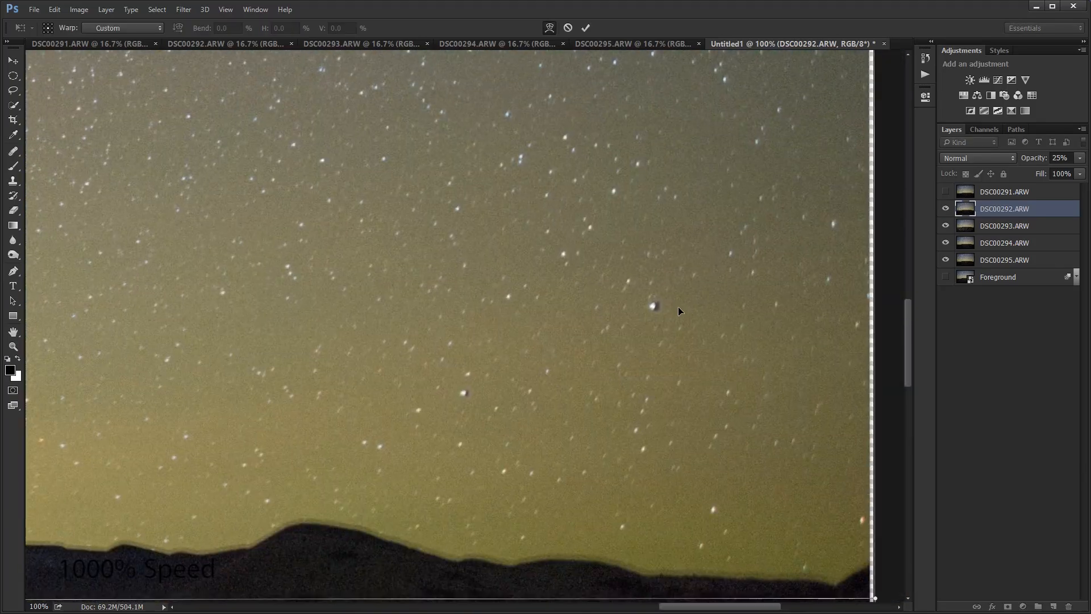
drag(678, 306, 681, 309)
Step: Line up the stars of DSC00292.ARW in the lower-left sky, check the rest of the sky, and apply the warp
drag(227, 313, 611, 313)
drag(212, 314, 595, 314)
drag(88, 223, 382, 384)
drag(74, 443, 887, 324)
drag(74, 455, 887, 335)
drag(458, 362, 456, 358)
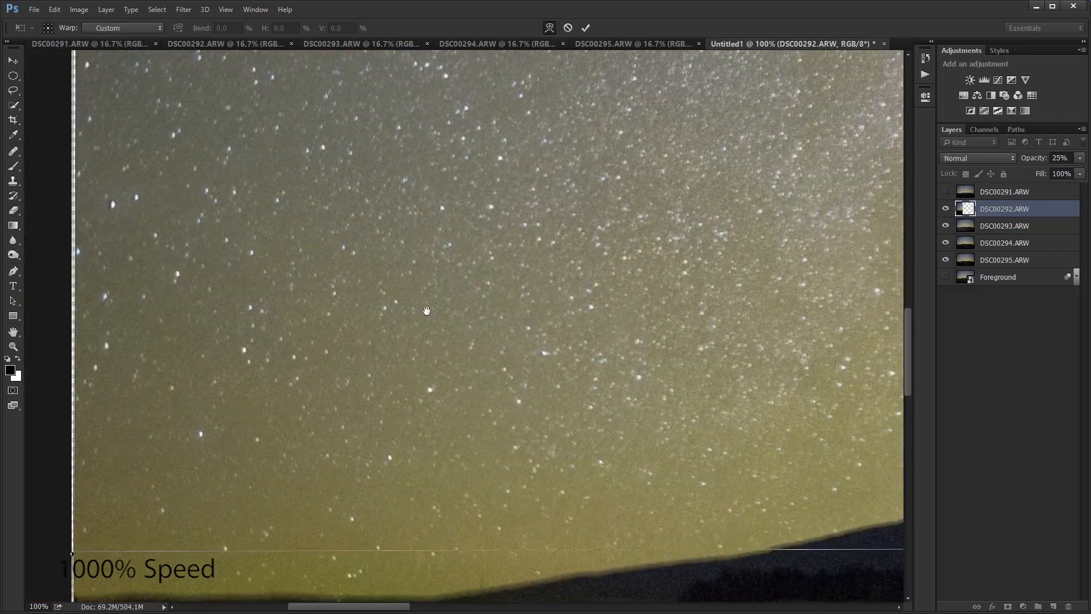
drag(795, 273, 255, 327)
drag(796, 273, 256, 327)
drag(142, 69, 853, 585)
drag(143, 68, 546, 299)
key(Return)
Step: Select the DSC00291.ARW layer and make it visible
click(1009, 195)
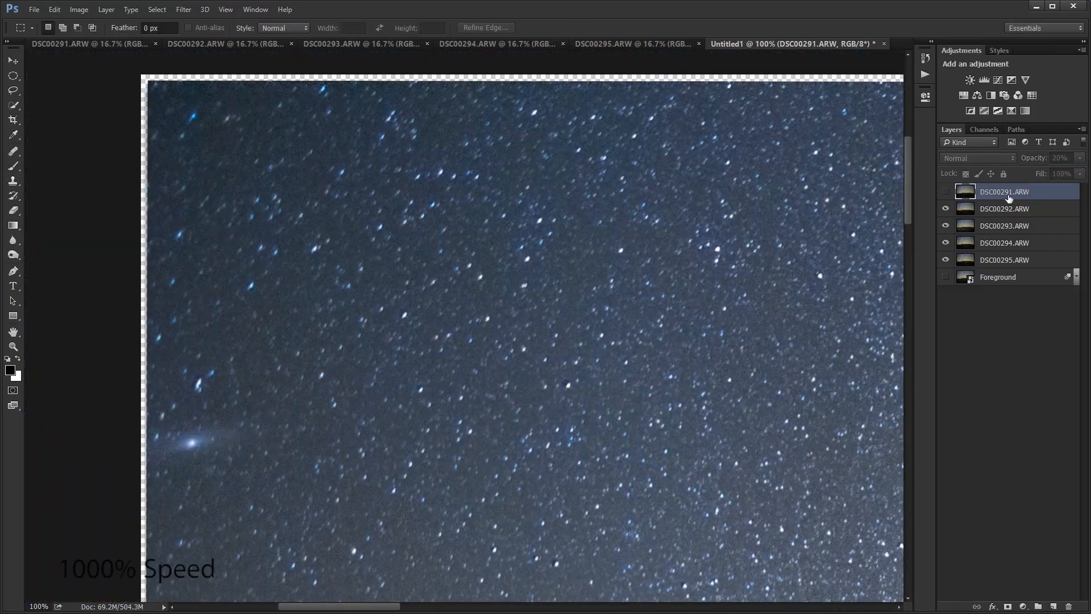
click(946, 192)
Step: Try to line up the stars of DSC00291.ARW with the layers below by shifting it in a free transform
key(ctrl+t)
drag(320, 124, 322, 128)
drag(796, 170, 227, 199)
drag(796, 170, 228, 197)
drag(437, 200, 439, 196)
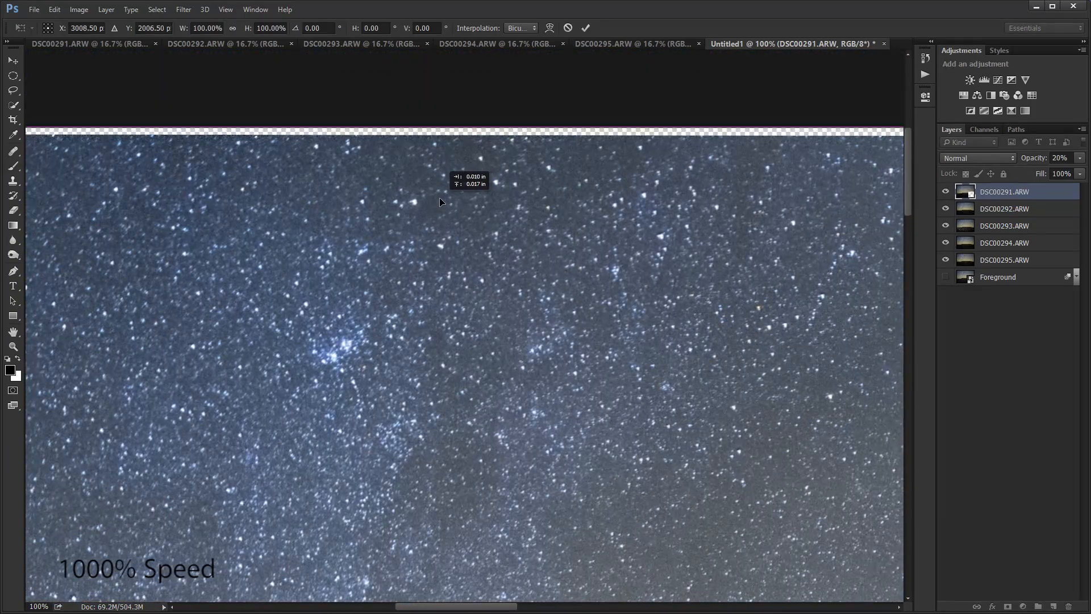
drag(796, 256, 210, 253)
drag(796, 256, 210, 254)
drag(479, 270, 471, 269)
drag(824, 256, 55, 260)
drag(479, 162, 477, 159)
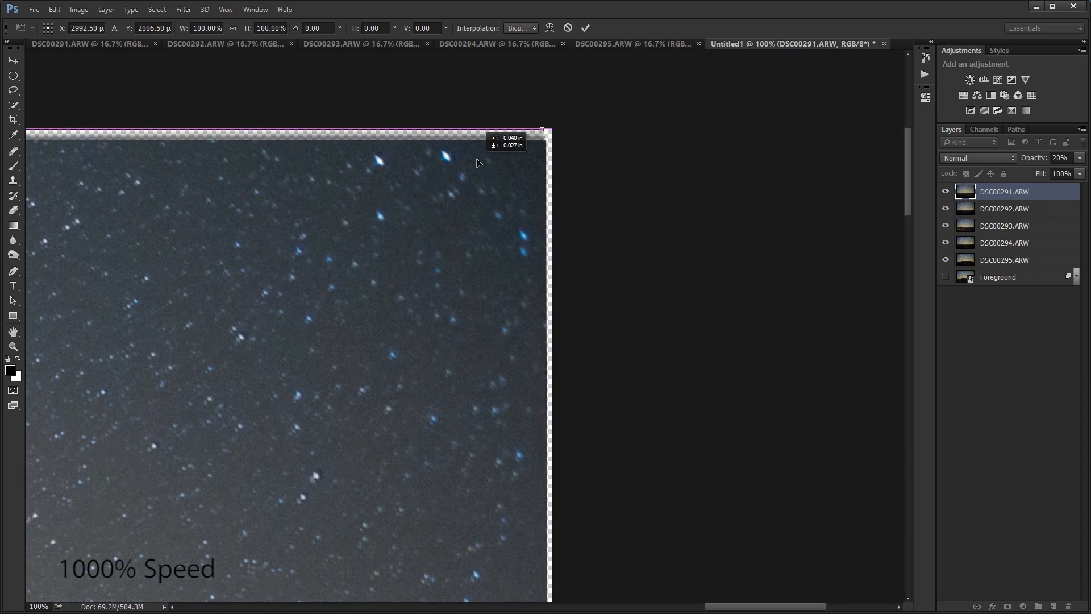
drag(428, 537, 560, 263)
drag(419, 355, 462, 346)
scroll(444, 285, down, 3)
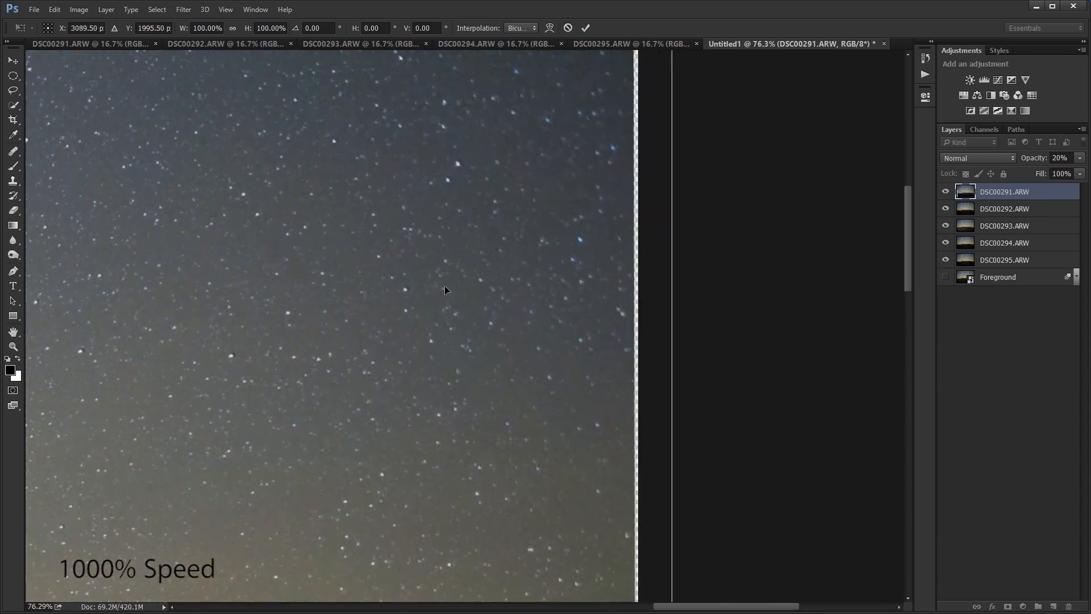
click(549, 28)
scroll(432, 292, up, 3)
drag(443, 102, 521, 157)
key(Return)
Step: Start a custom warp on DSC00291.ARW and line up its stars at the right side and above the mountain ridge
key(ctrl+t)
click(550, 28)
drag(534, 512, 597, 256)
drag(663, 560, 604, 293)
drag(606, 460, 609, 459)
drag(603, 512, 654, 193)
drag(171, 228, 710, 295)
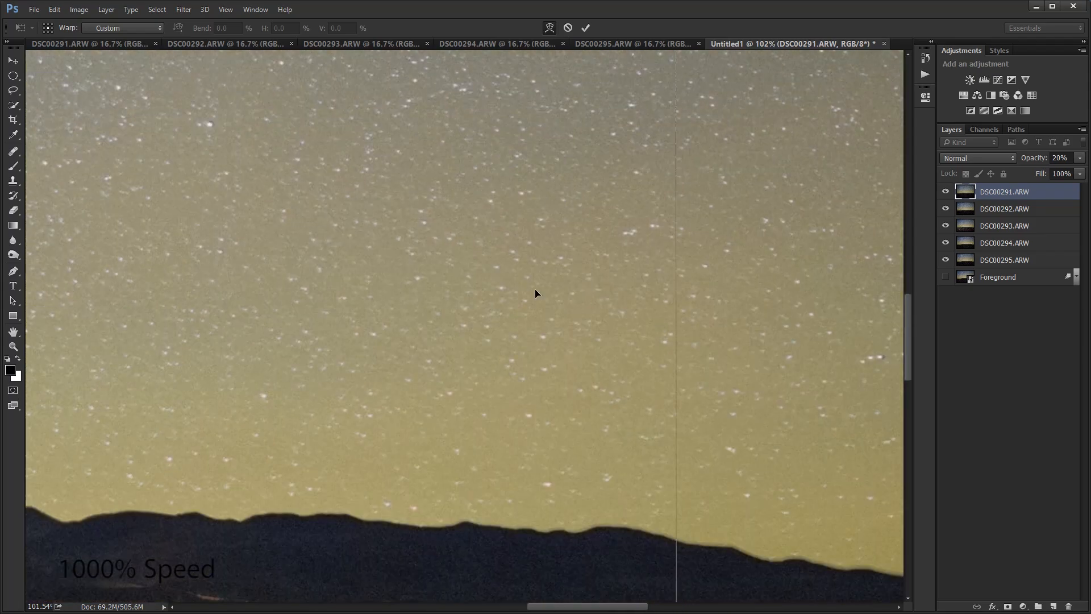
drag(534, 289, 537, 287)
Step: Continue warping DSC00291.ARW so its stars line up in the middle and lower parts of the sky
drag(316, 239, 677, 455)
drag(796, 137, 113, 500)
drag(656, 291, 657, 294)
drag(114, 512, 841, 199)
drag(436, 377, 439, 380)
drag(489, 335, 616, 296)
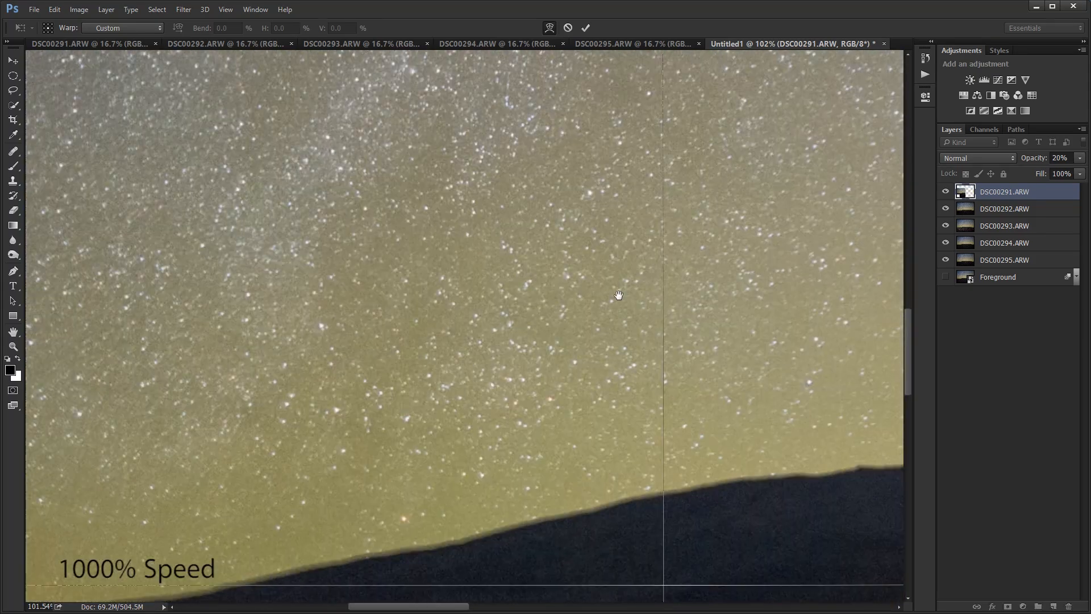
drag(228, 239, 796, 182)
drag(268, 164, 238, 455)
drag(512, 148, 489, 517)
Step: Line up the remaining stars of DSC00291.ARW along the left side and top of the sky, and apply the warp
drag(512, 236, 513, 239)
drag(341, 79, 404, 571)
drag(444, 219, 446, 221)
drag(893, 227, 34, 232)
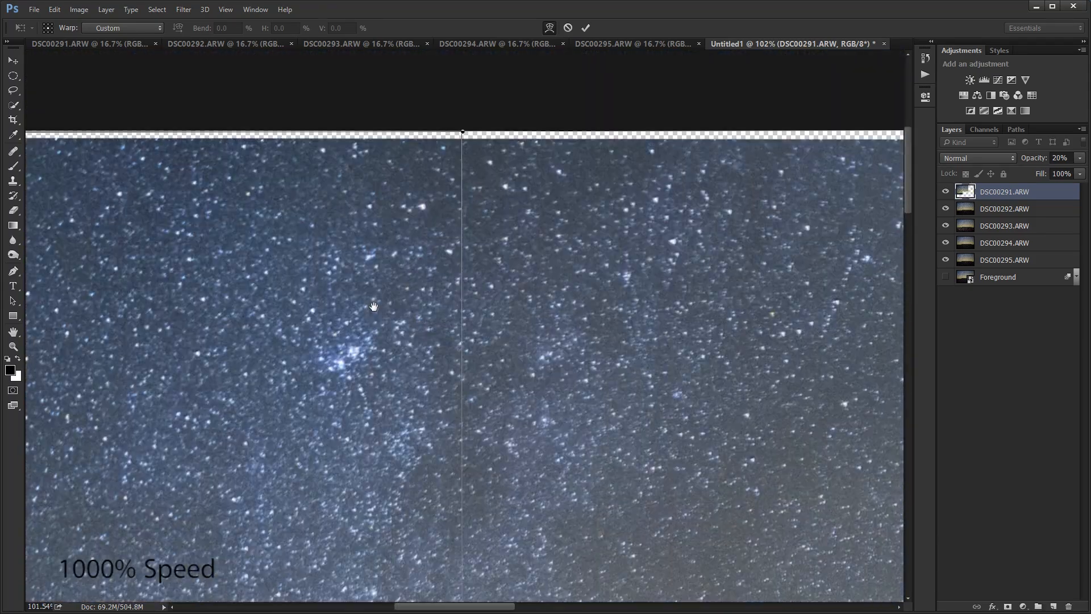
drag(739, 341, 358, 276)
drag(694, 305, 695, 307)
key(Return)
key(ctrl+0)
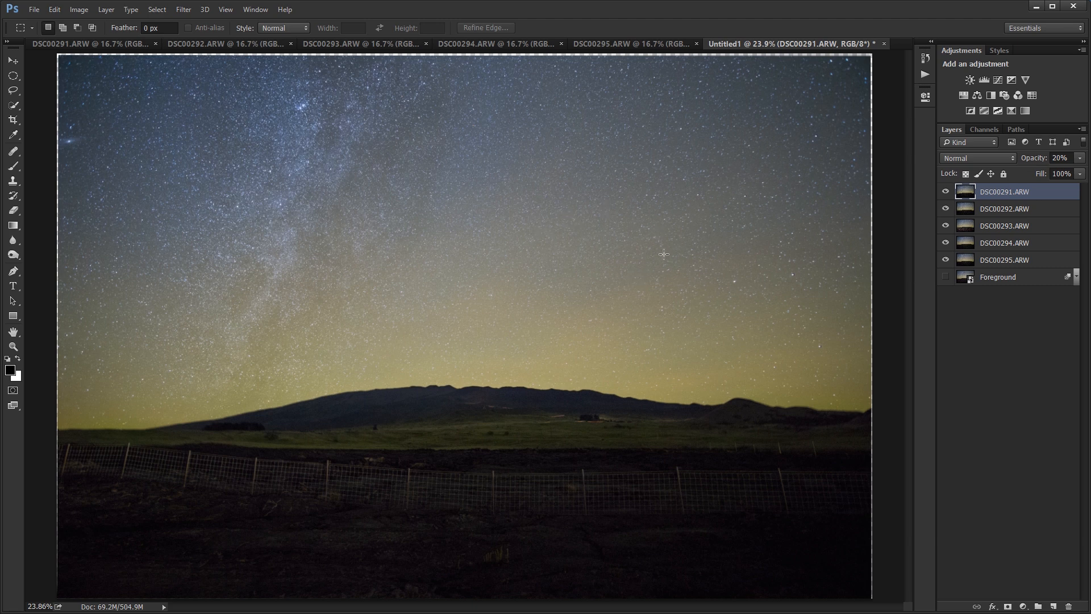
Step: Examine the star alignment of the five stacked layers across the whole sky up to 100% magnification
scroll(656, 247, up, 4)
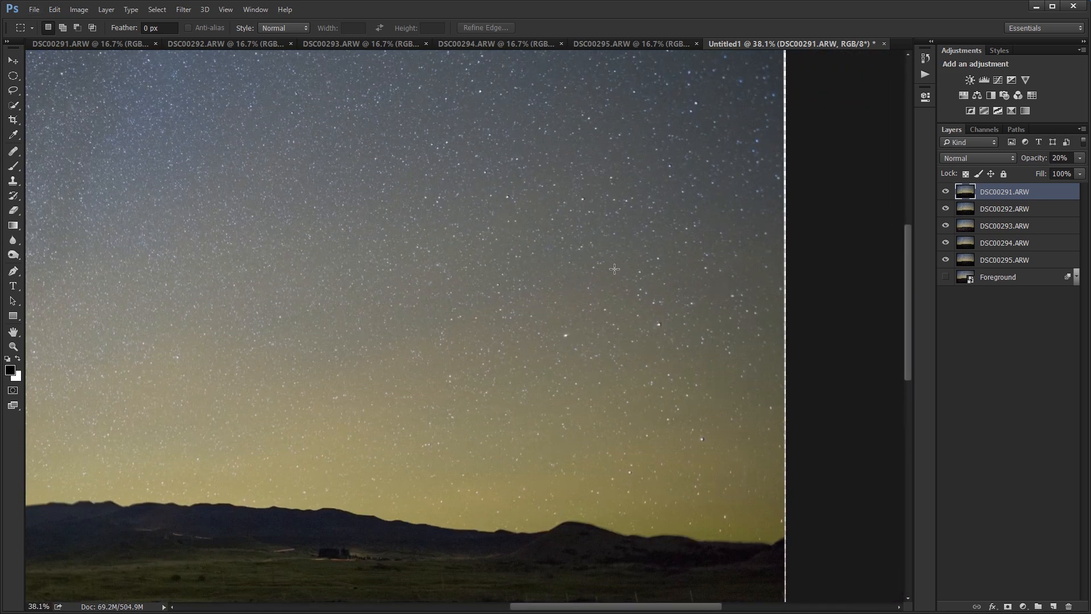
scroll(615, 268, up, 1)
drag(615, 269, 868, 223)
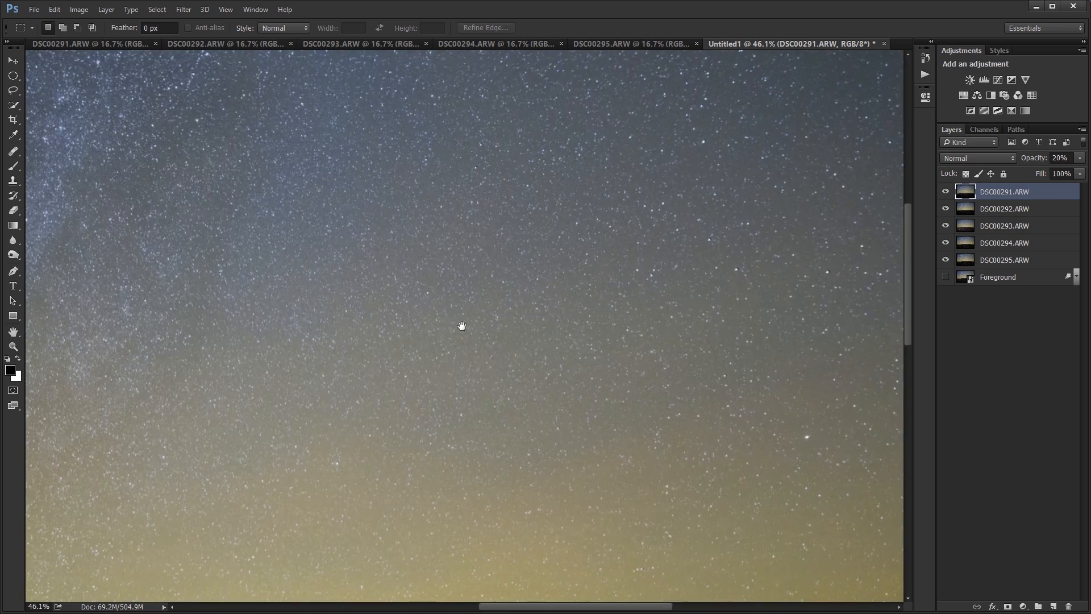
drag(403, 339, 749, 213)
drag(362, 310, 666, 222)
scroll(376, 334, up, 2)
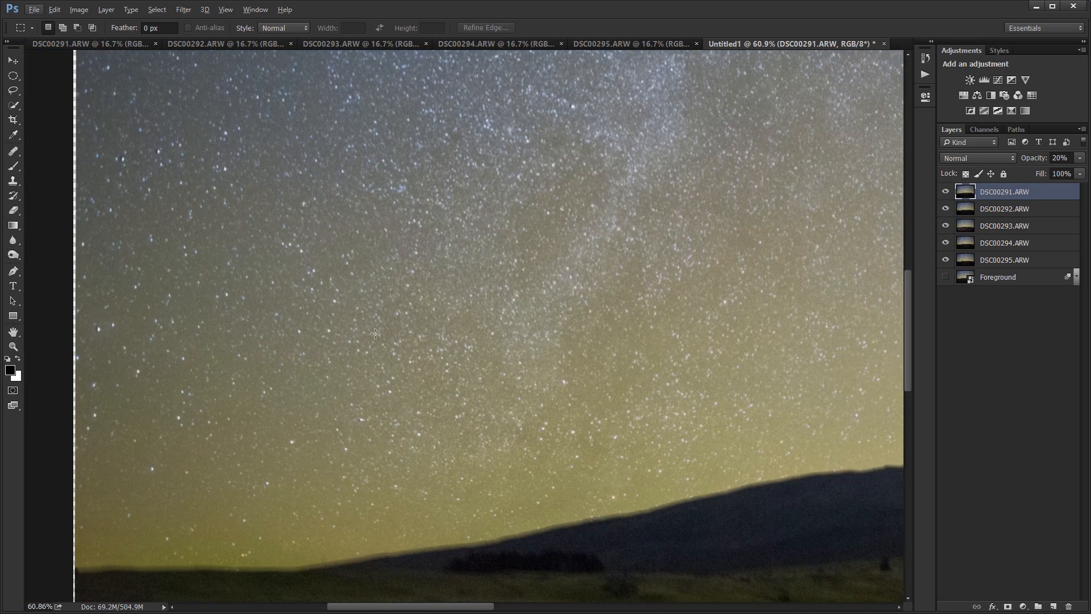
scroll(375, 334, up, 2)
drag(593, 308, 221, 304)
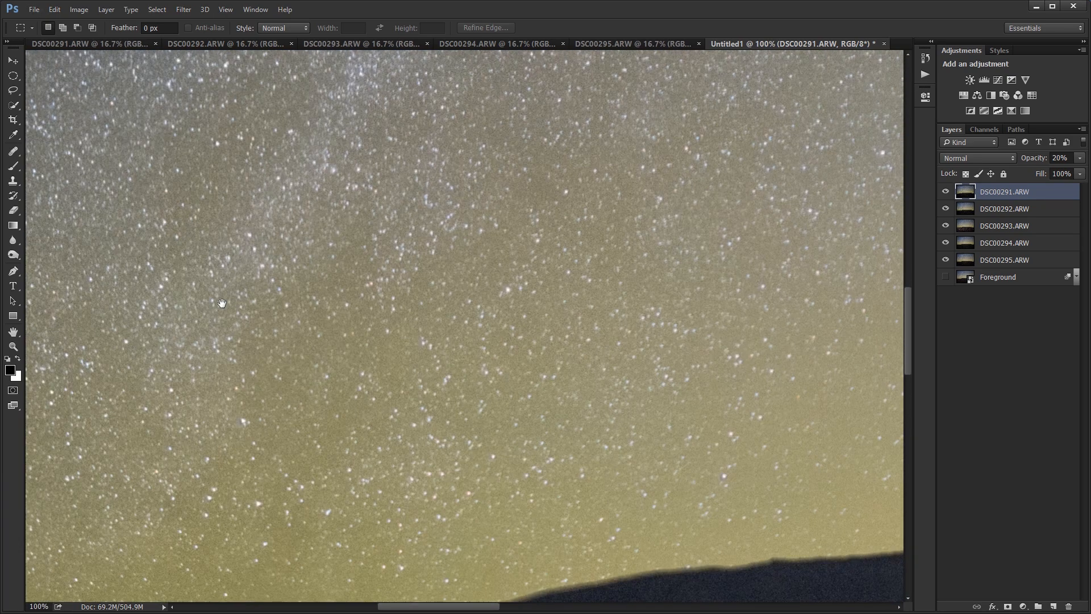
drag(699, 330, 184, 371)
Step: Isolate DSC00295.ARW, show the other four star layers again one by one to compare noise, and inspect the sky above the ridge
alt+click(945, 260)
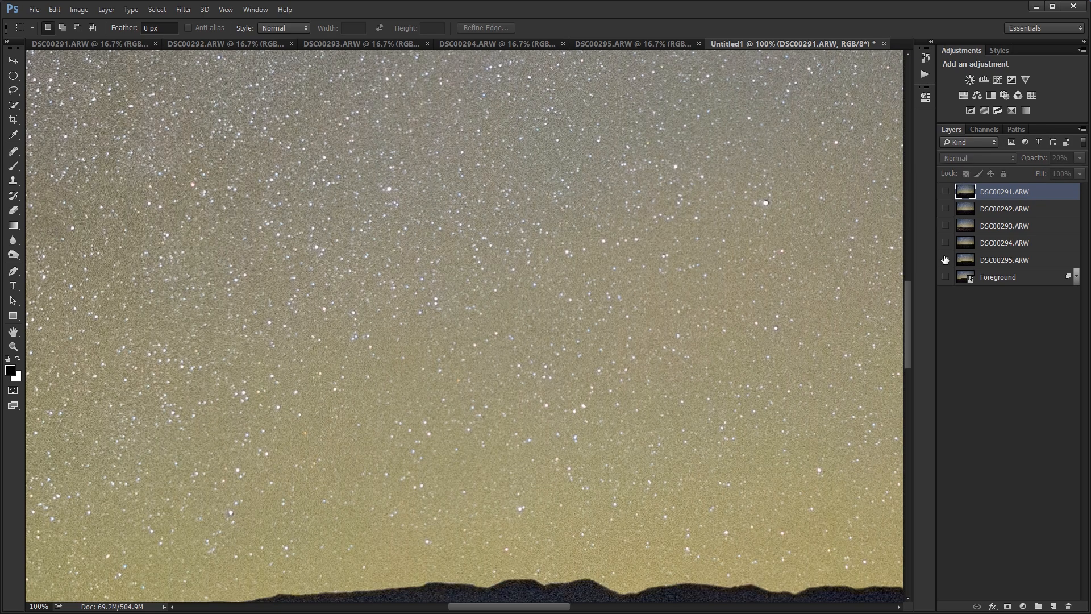
click(946, 243)
click(946, 226)
click(946, 209)
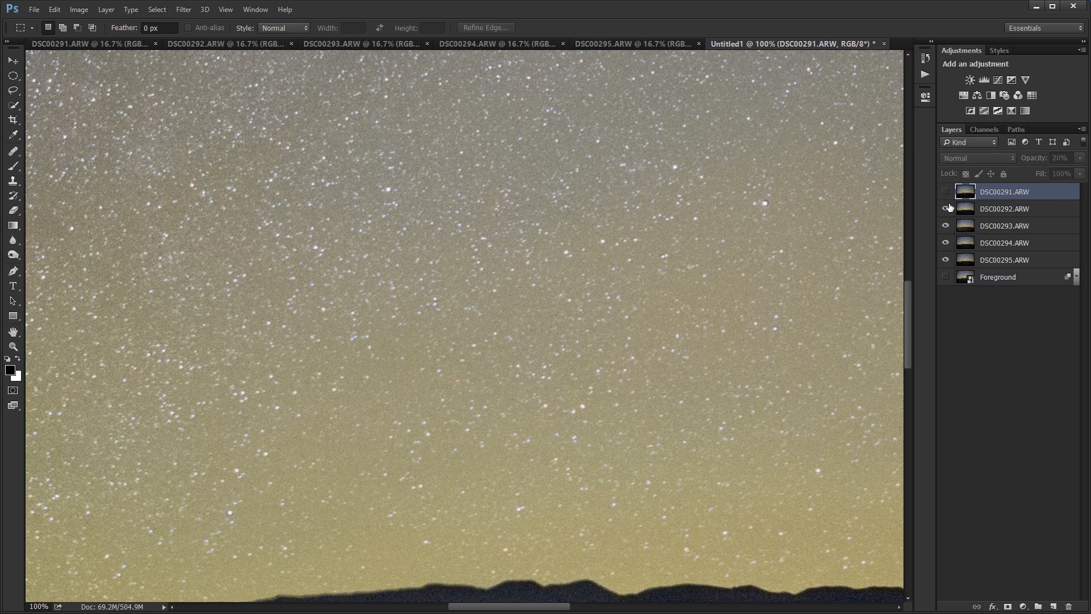
click(946, 191)
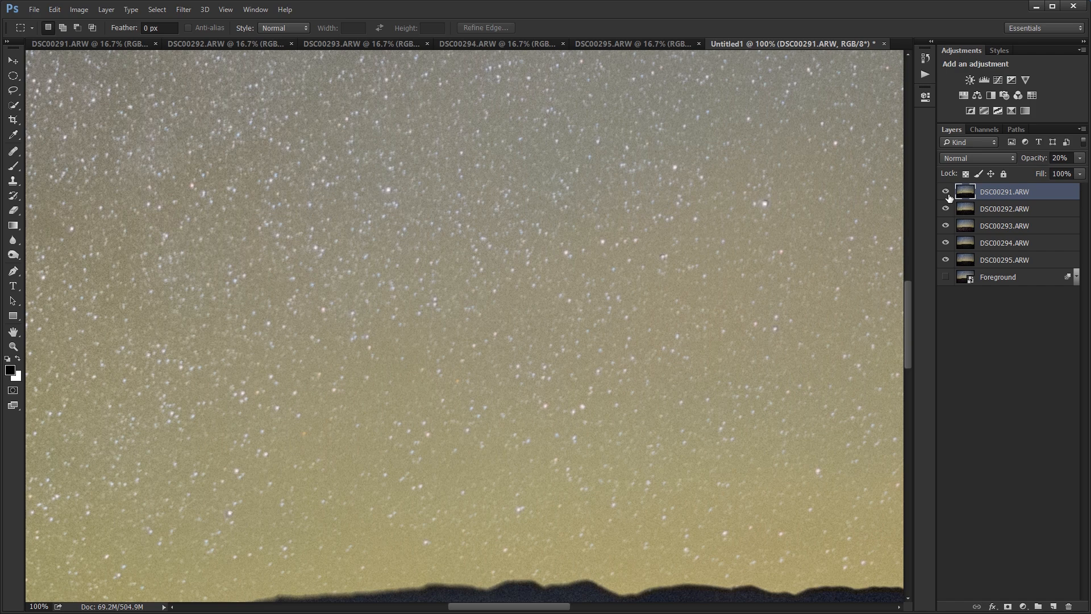
drag(614, 356, 181, 350)
drag(636, 325, 247, 308)
drag(676, 348, 365, 304)
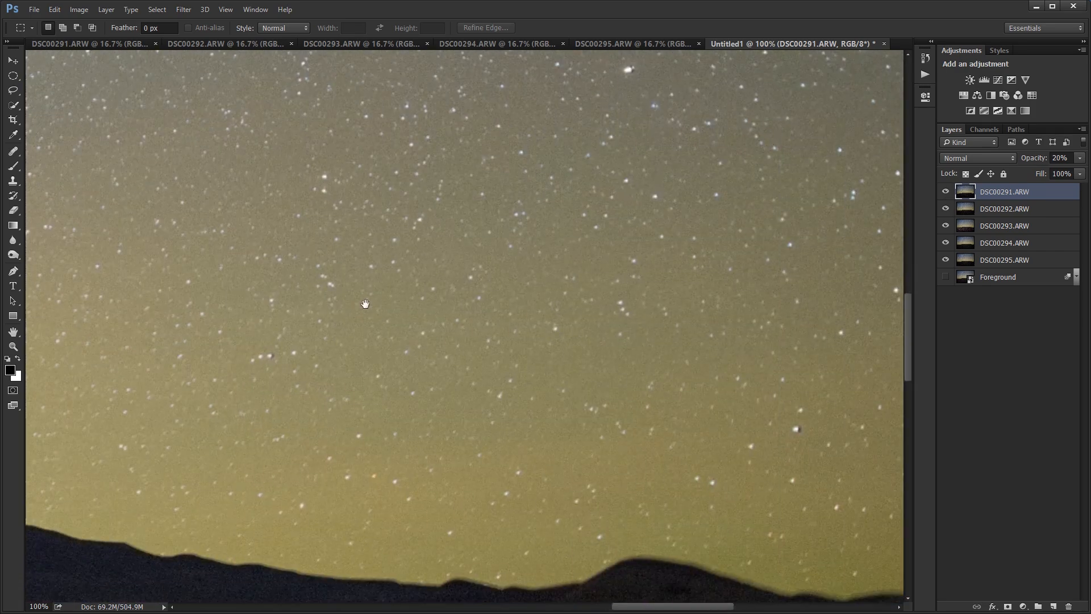
drag(633, 324, 468, 315)
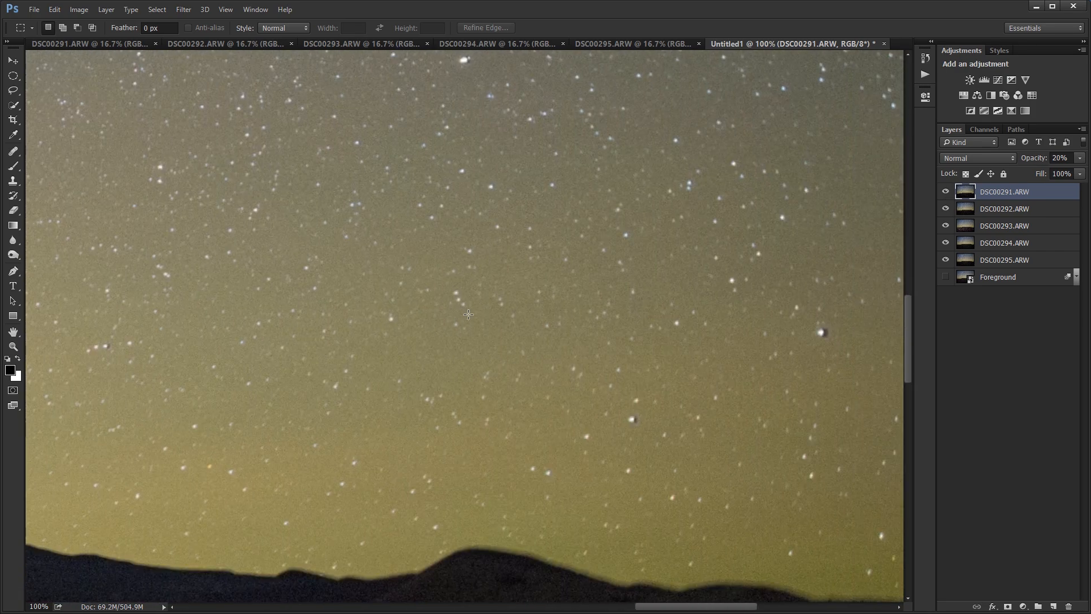
key(ctrl+0)
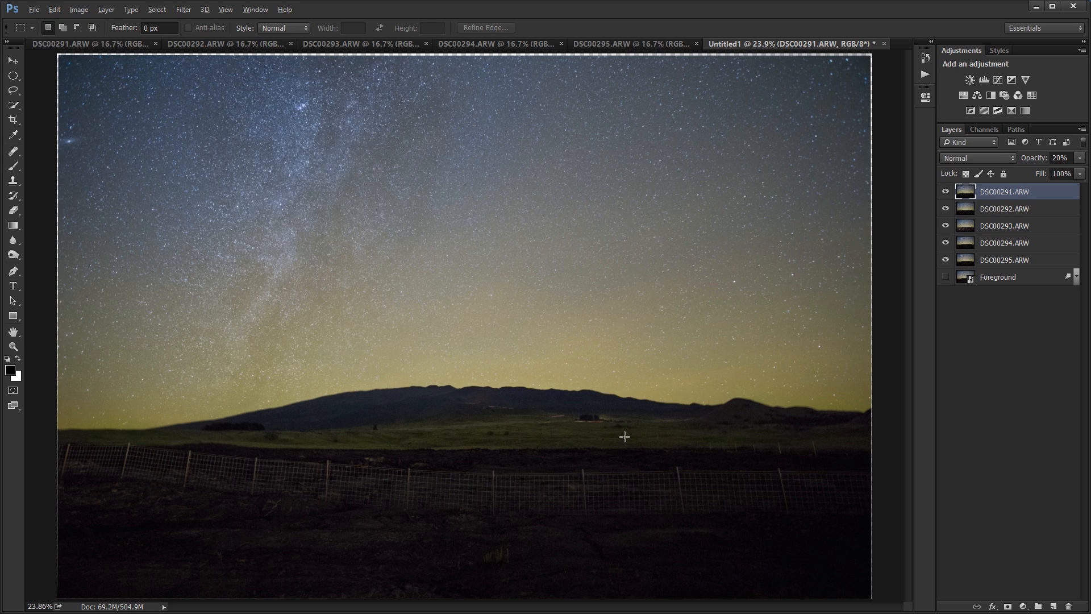
Step: Make the Foreground layer visible and move it to the top of the layer stack
scroll(625, 436, up, 2)
scroll(739, 341, up, 1)
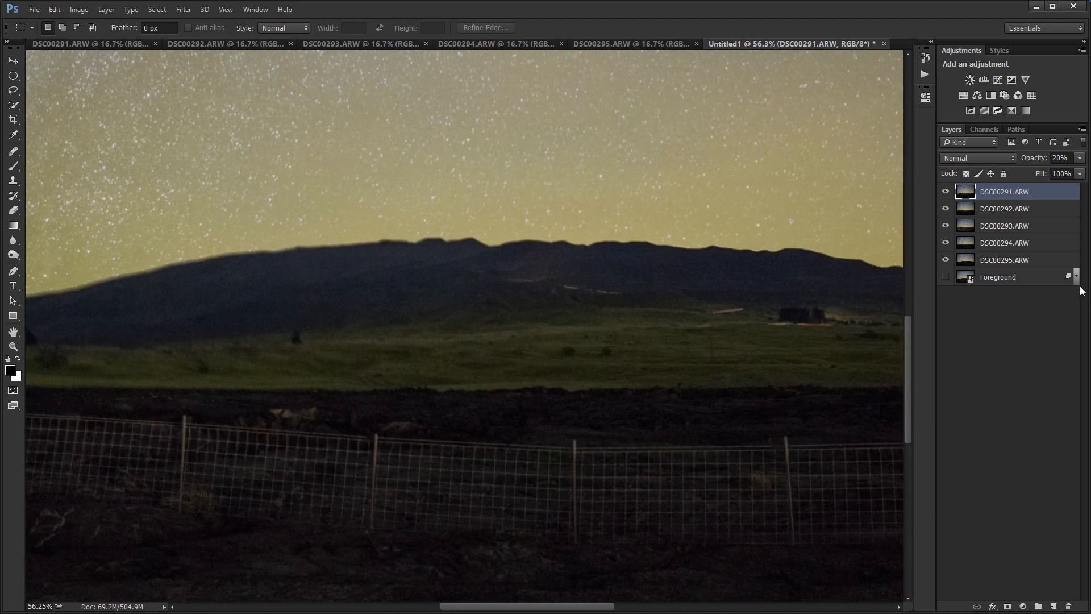
click(1011, 278)
click(946, 277)
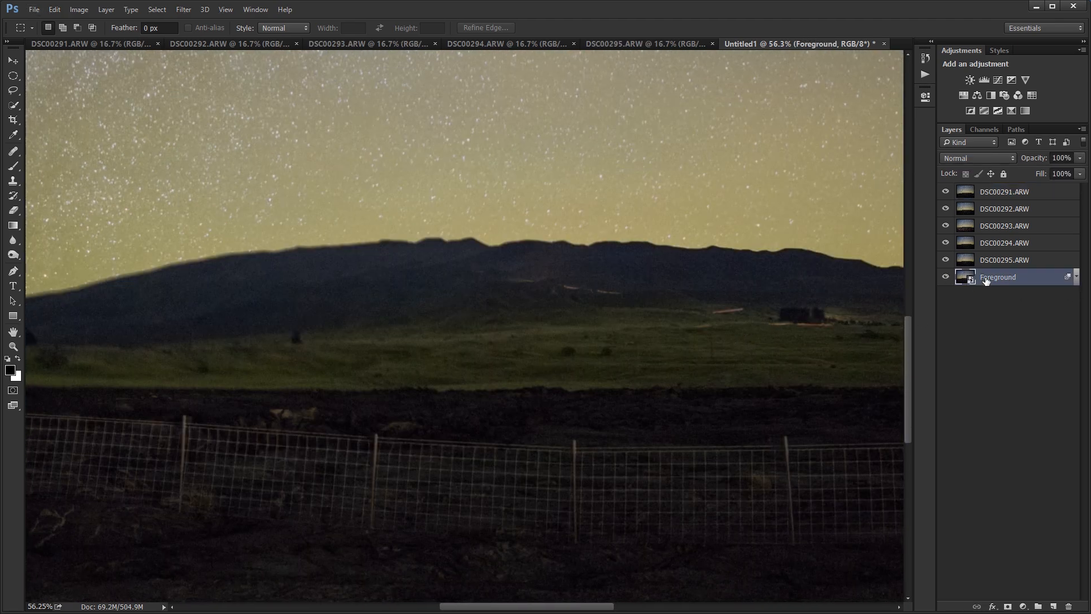
drag(986, 280, 982, 190)
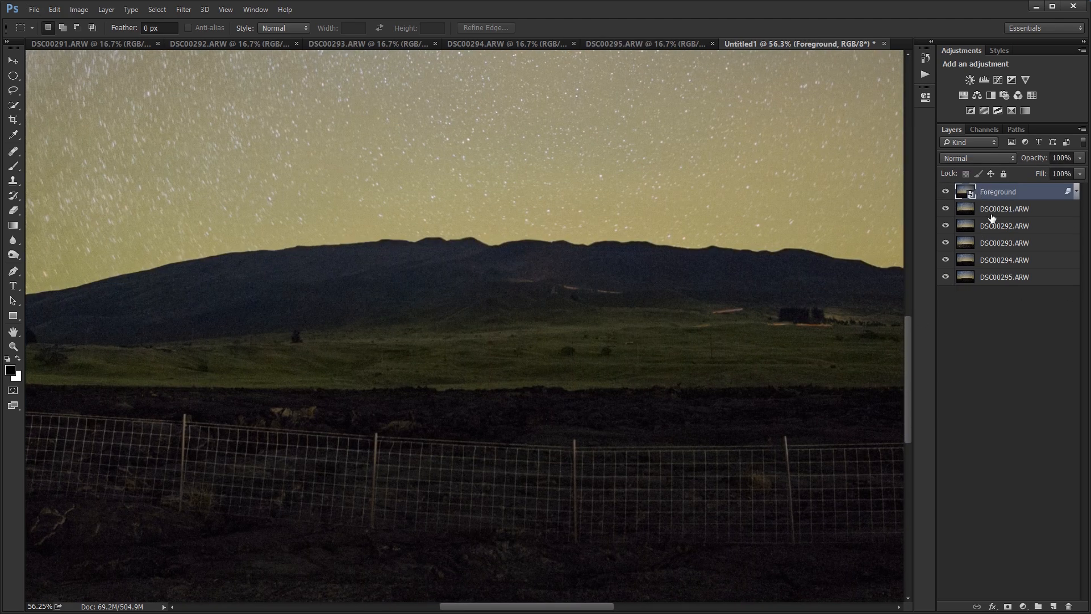
Step: Merge the layers DSC00291.ARW through DSC00295.ARW into one and rename the merged layer "Stars"
click(992, 214)
shift+click(997, 277)
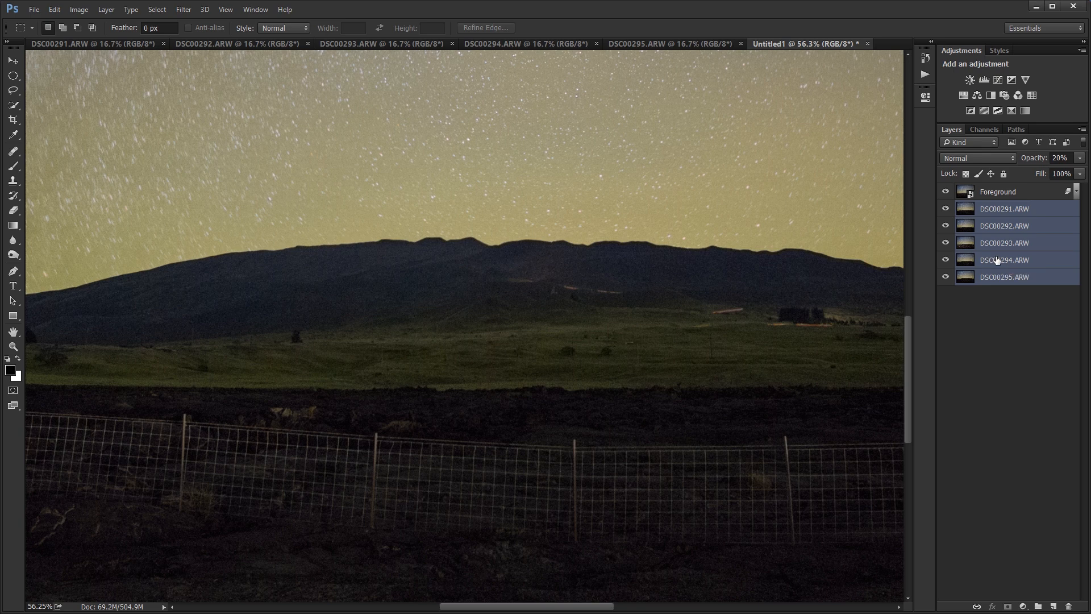
key(ctrl+e)
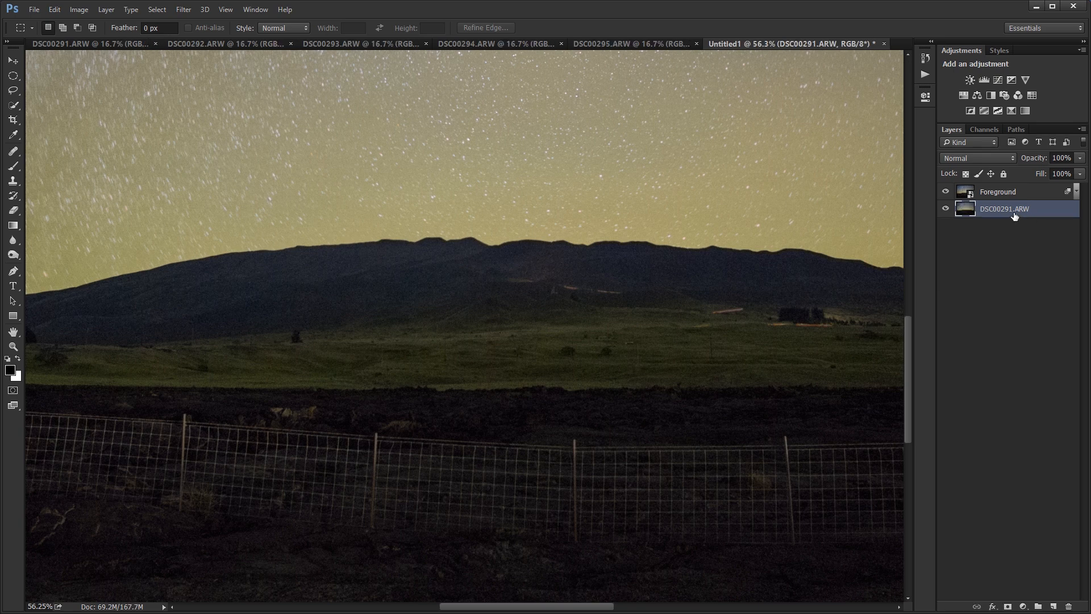
double_click(1011, 211)
text(Stars)
key(Return)
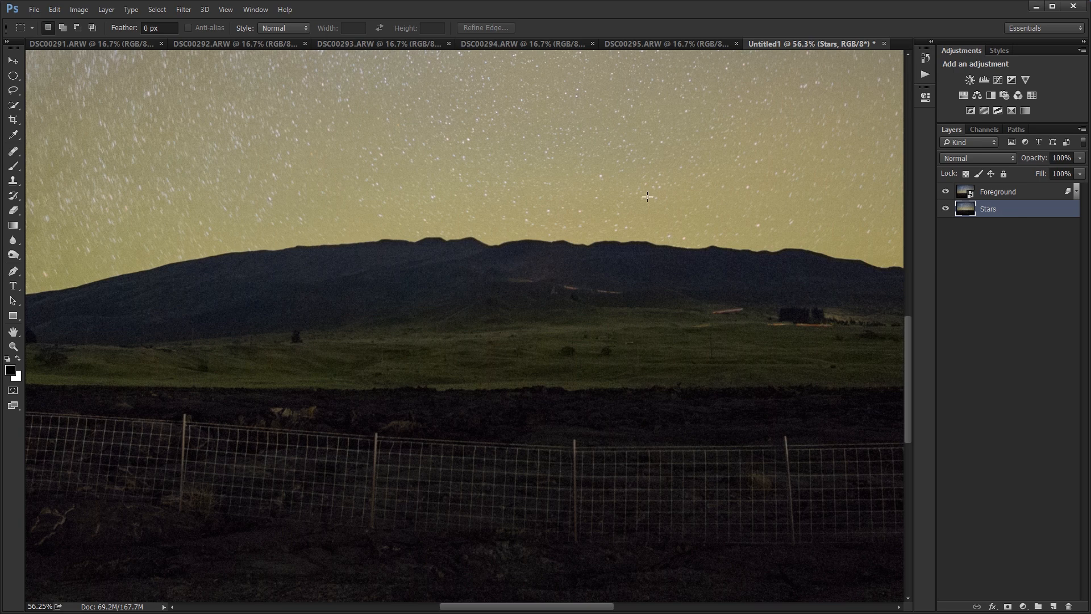
Step: Select the land below the horizon on the Foreground layer with the Quick Selection tool
drag(635, 237, 577, 324)
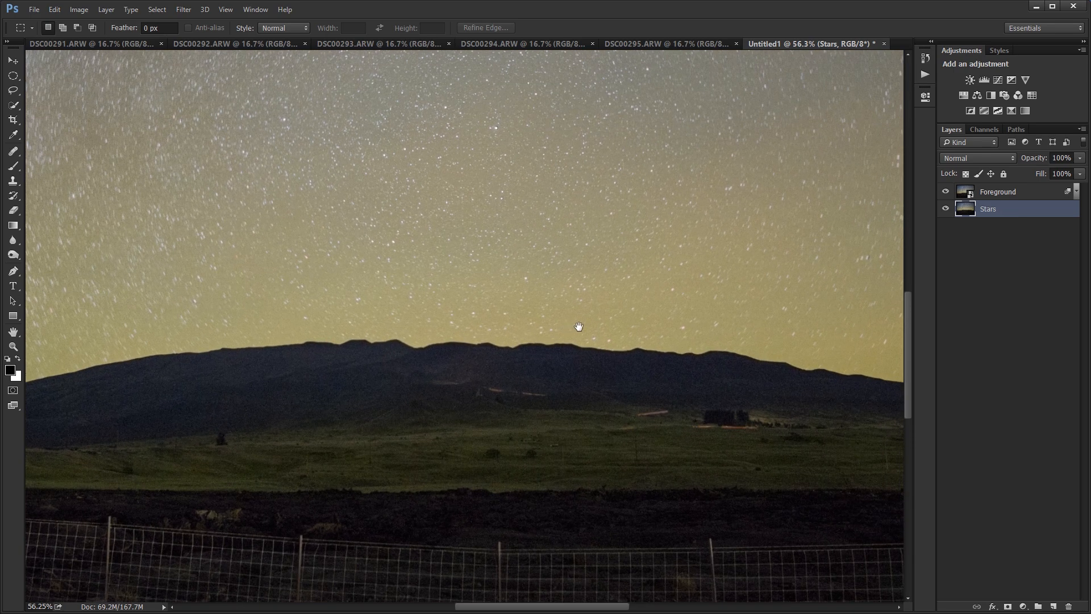
click(1007, 195)
drag(780, 214, 369, 341)
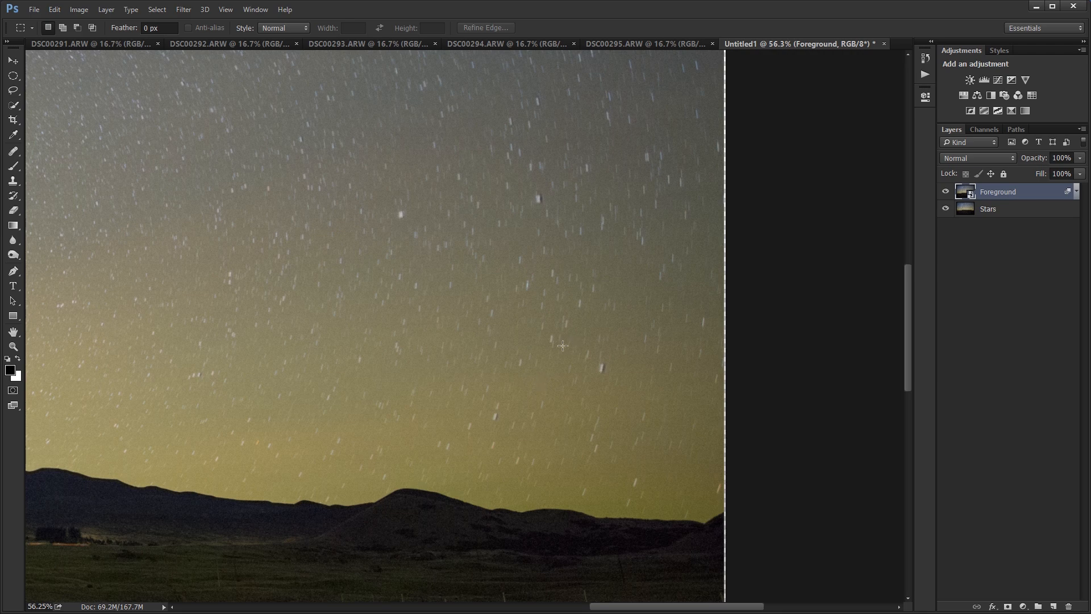
drag(494, 377, 792, 148)
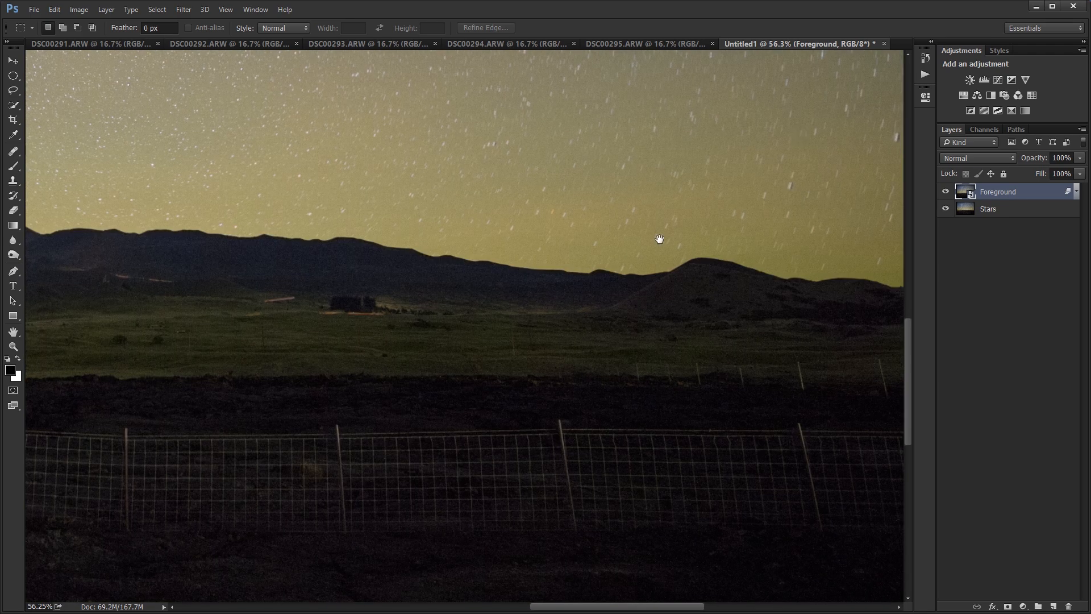
scroll(539, 289, down, 5)
click(14, 105)
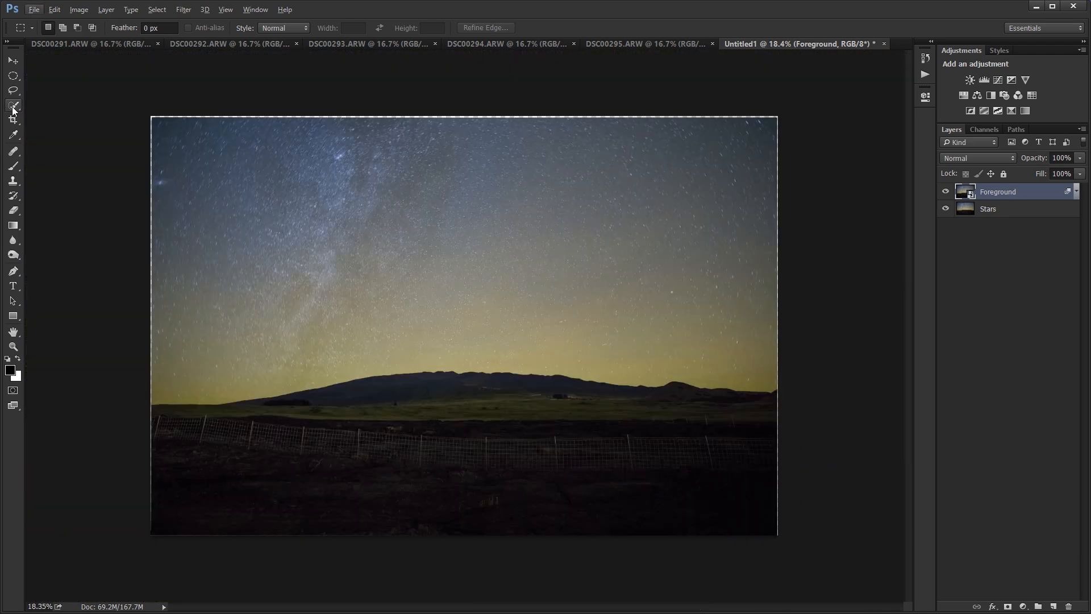
mouse_move(281, 435)
mouse_down()
mouse_move(442, 423)
mouse_move(685, 443)
mouse_up()
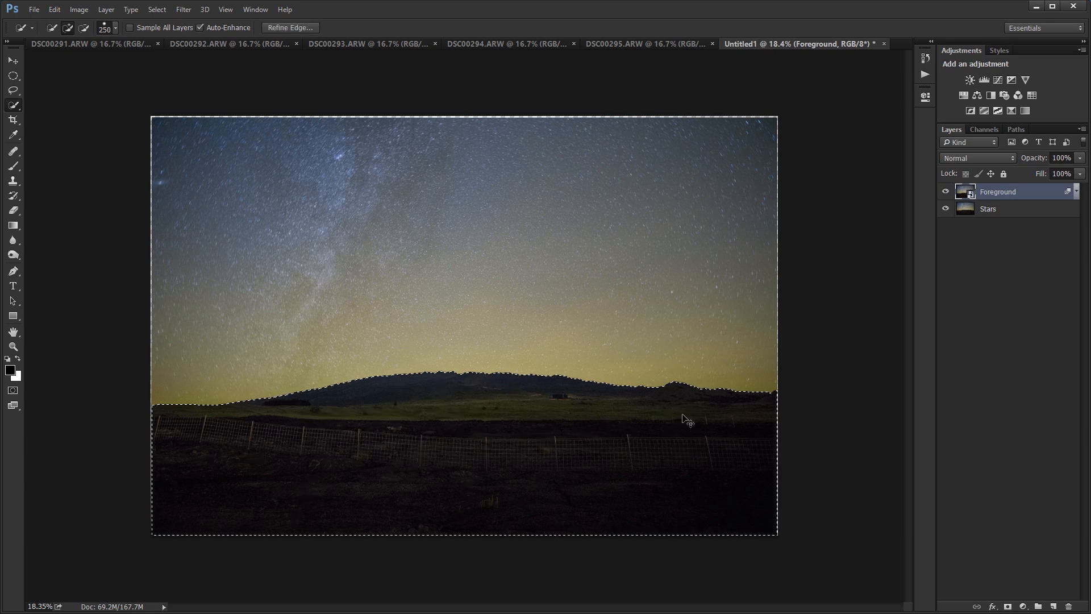
Step: Refine the land selection's edge with Smart Radius, a 2.8 px radius and Smooth 15, and output it as a layer mask on Foreground
key(ctrl+1)
drag(586, 284, 568, 190)
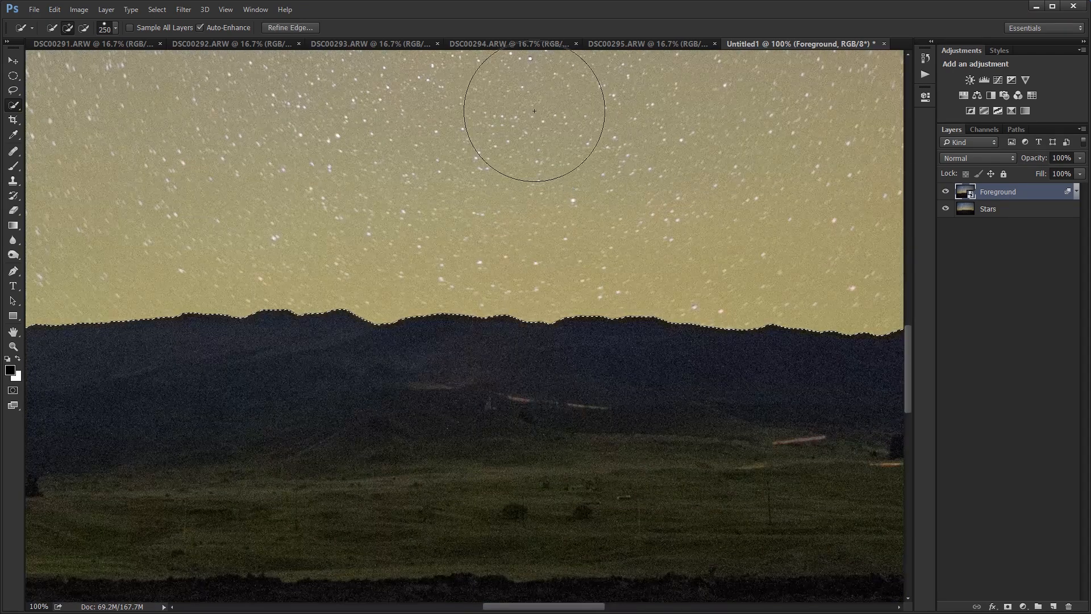
click(304, 29)
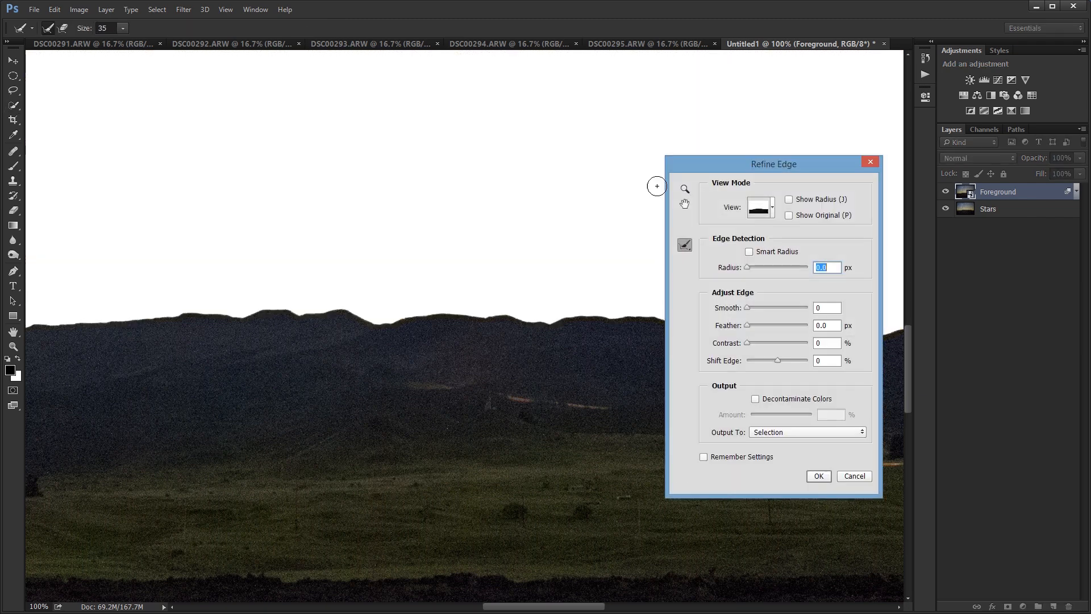
click(749, 252)
click(756, 270)
drag(746, 307, 755, 308)
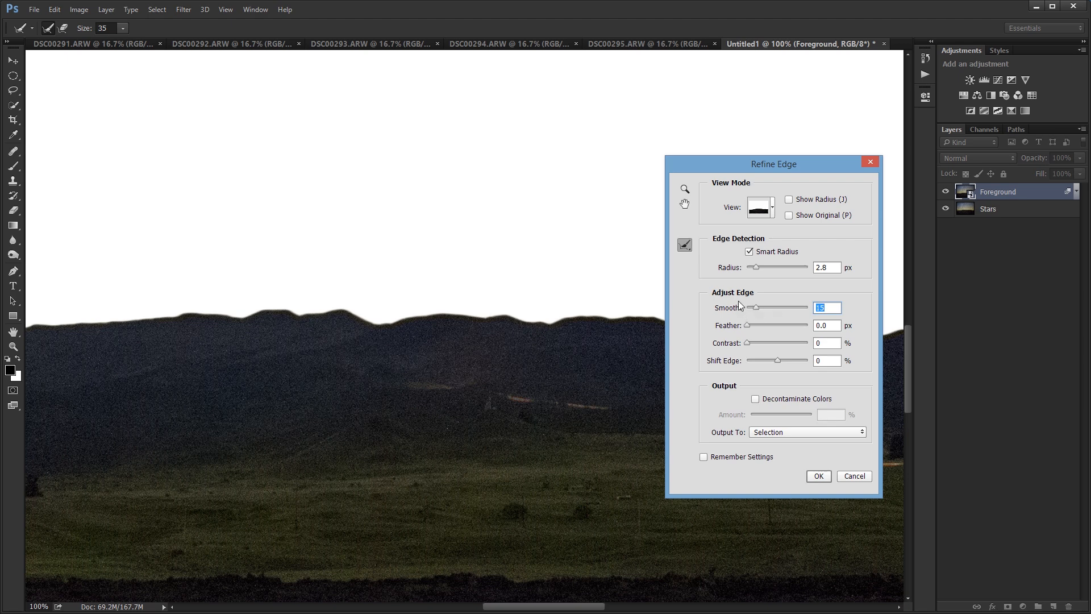
click(791, 433)
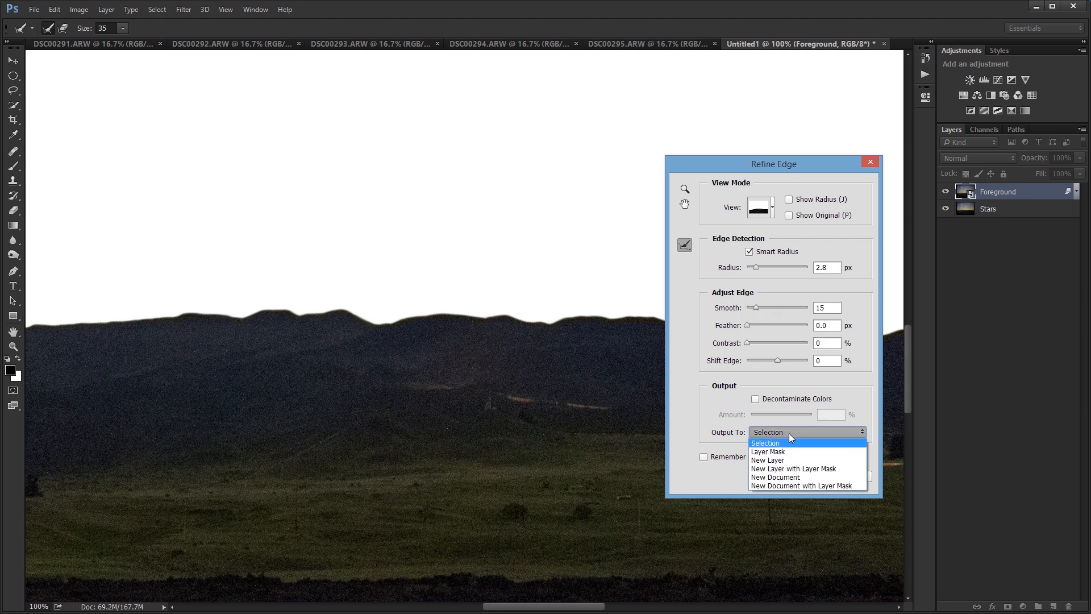
click(782, 452)
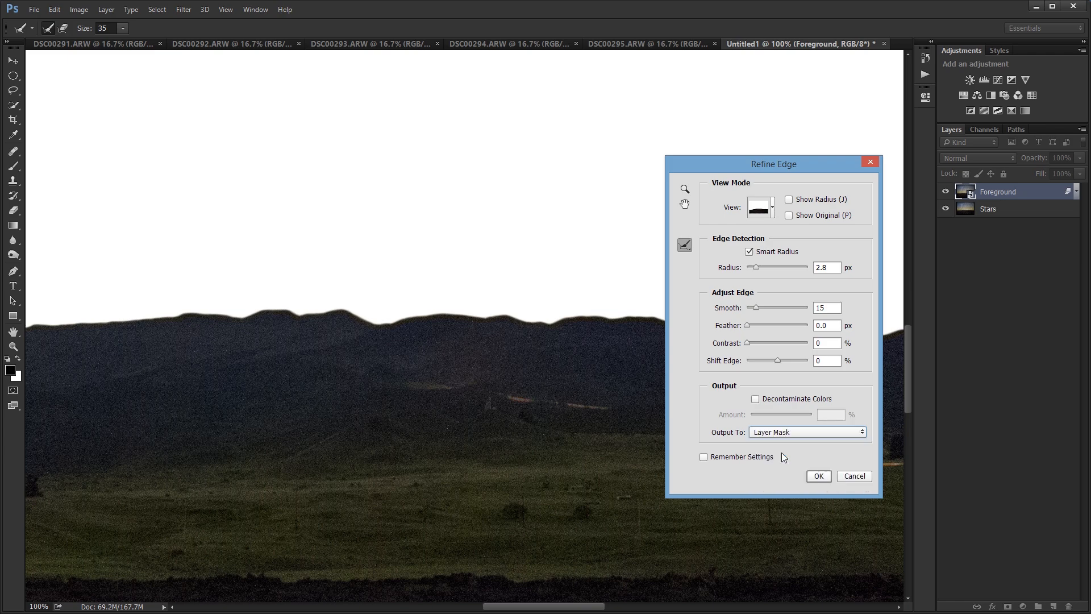
click(819, 476)
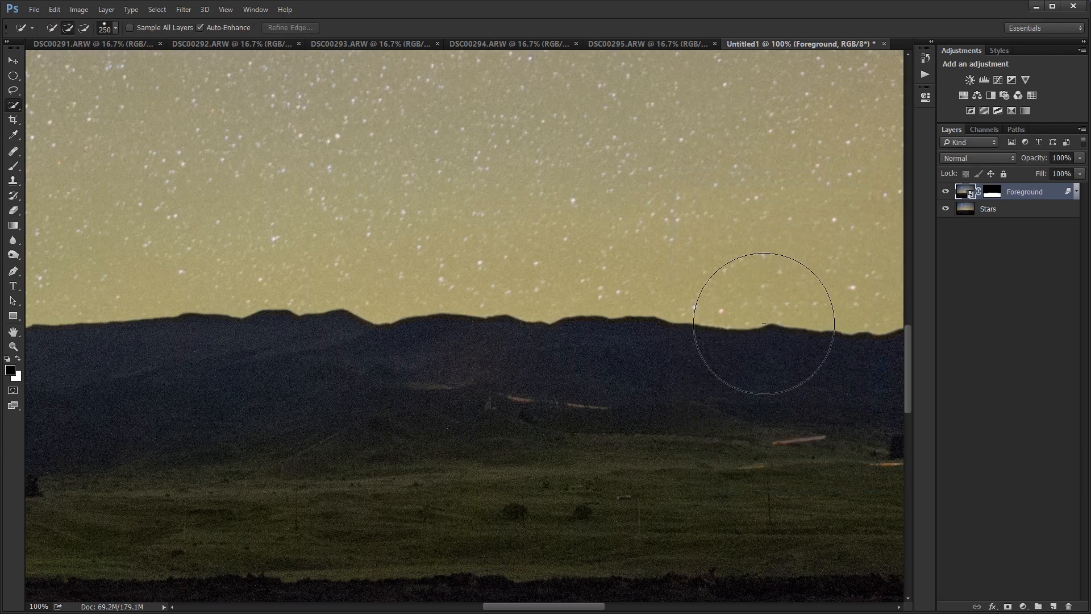
Step: Nudge the masked Foreground layer upward until its ridge covers the blurred horizon of Stars, comparing against the layer hidden
drag(757, 319, 518, 316)
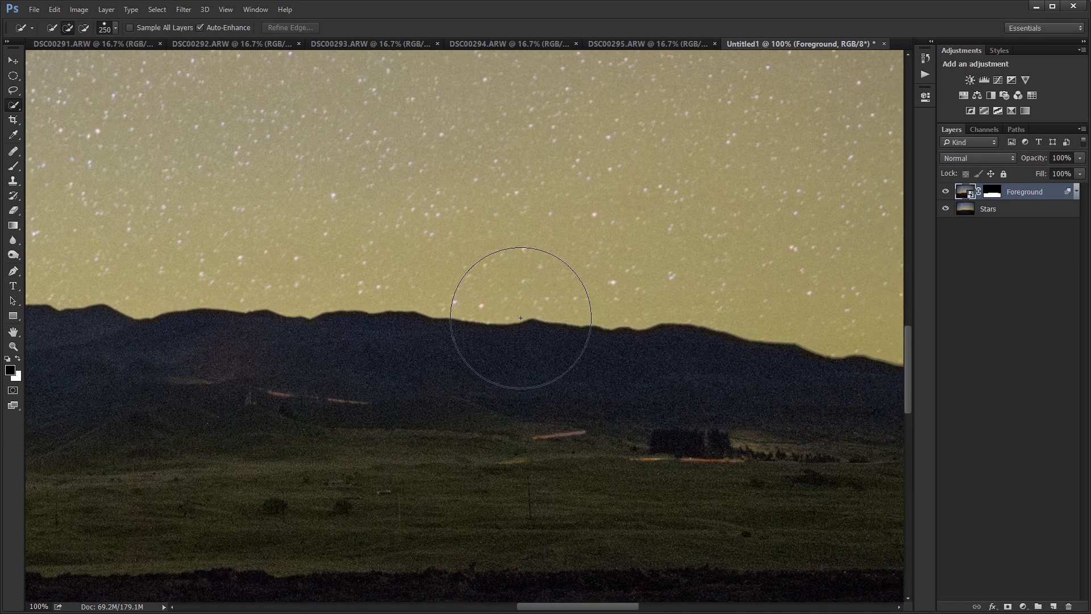
key(v)
drag(714, 287, 324, 392)
drag(667, 319, 304, 368)
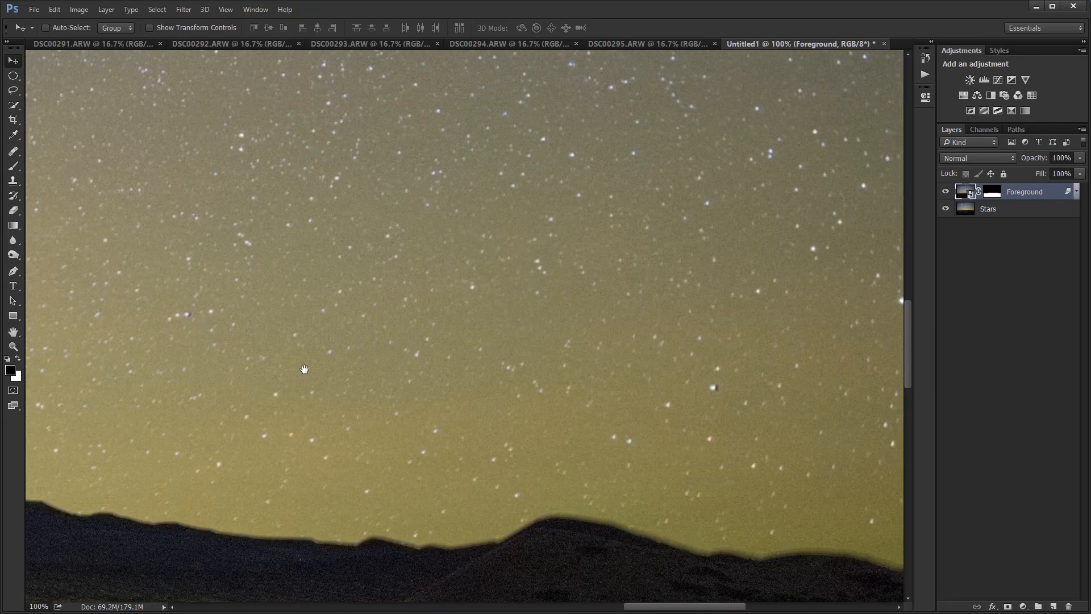
drag(568, 379, 267, 267)
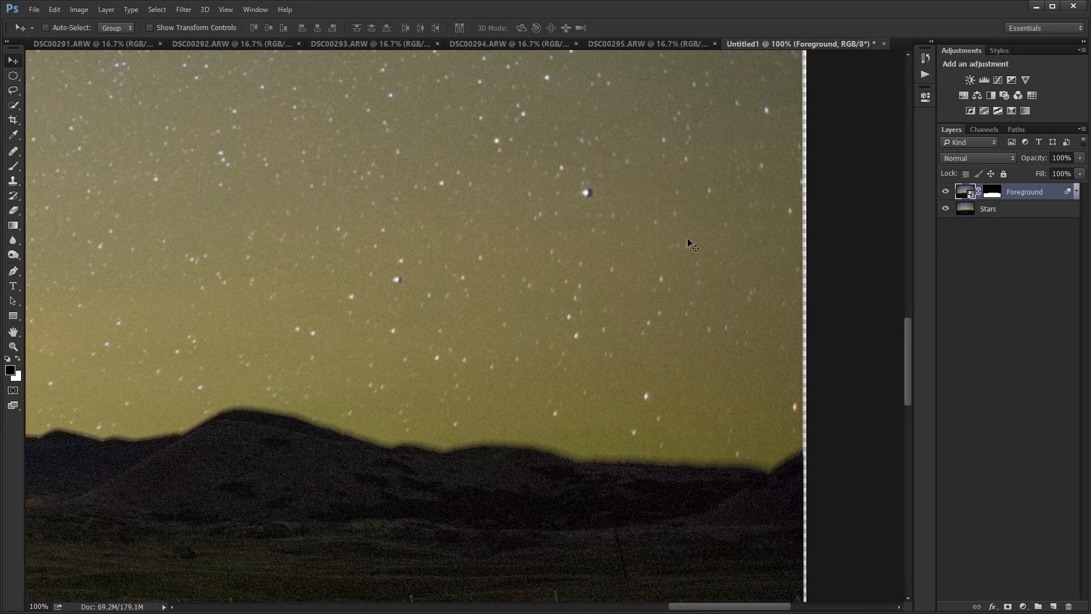
drag(640, 254, 675, 253)
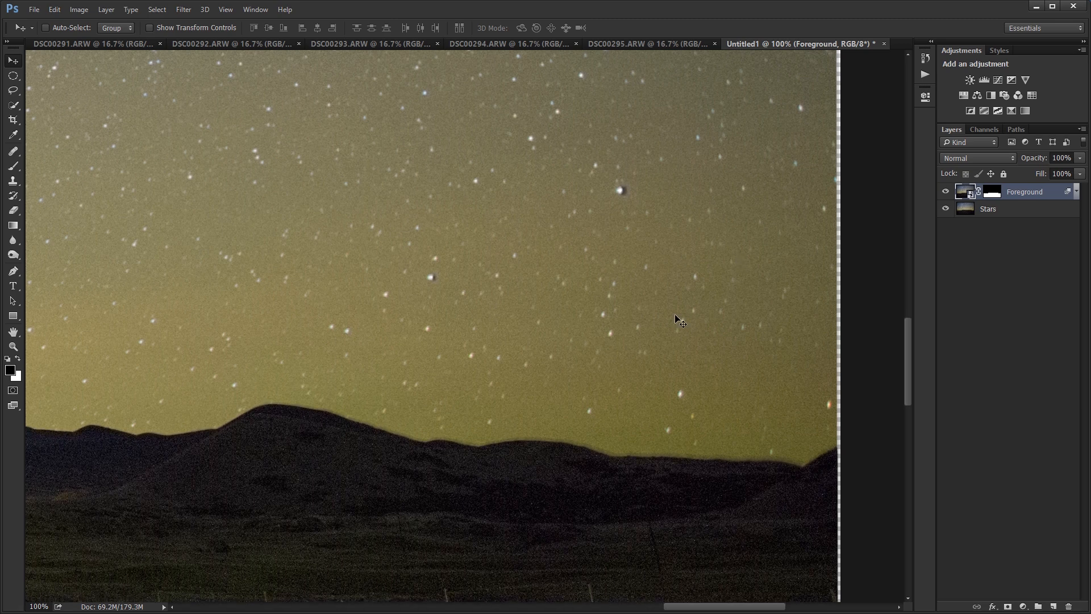
click(945, 192)
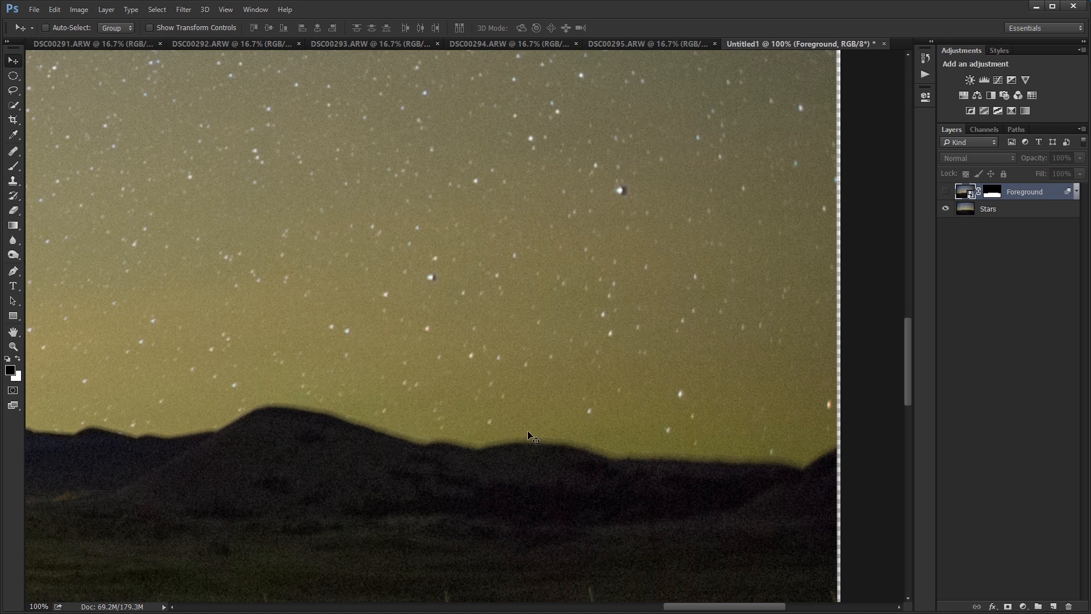
click(946, 192)
key(Up)
key(Up)
key(Up)
key(Up)
key(Up)
key(Up)
key(Up)
key(Up)
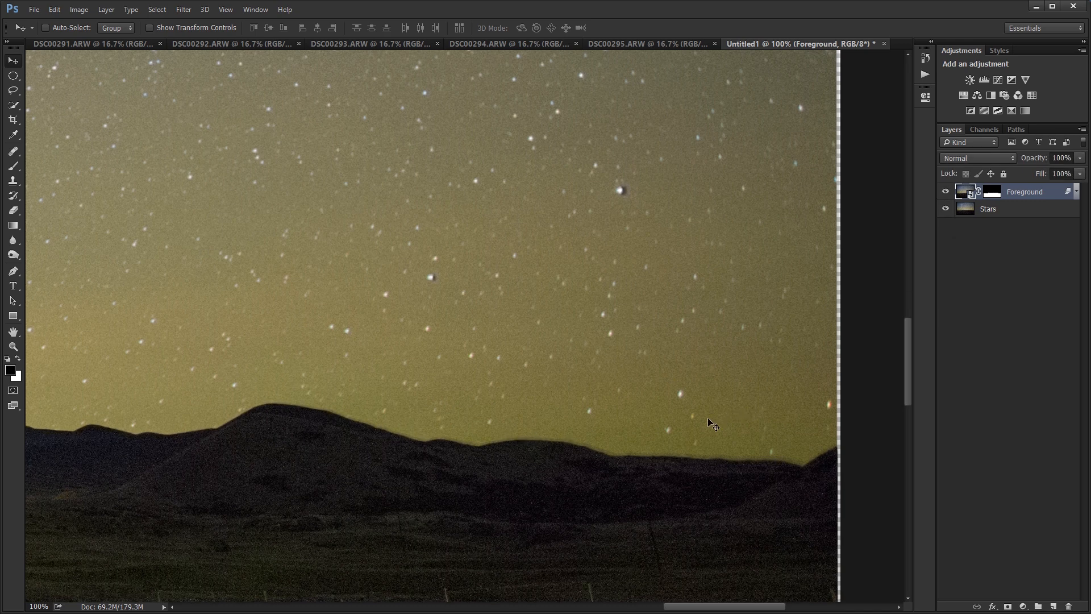
key(Up)
key(Up)
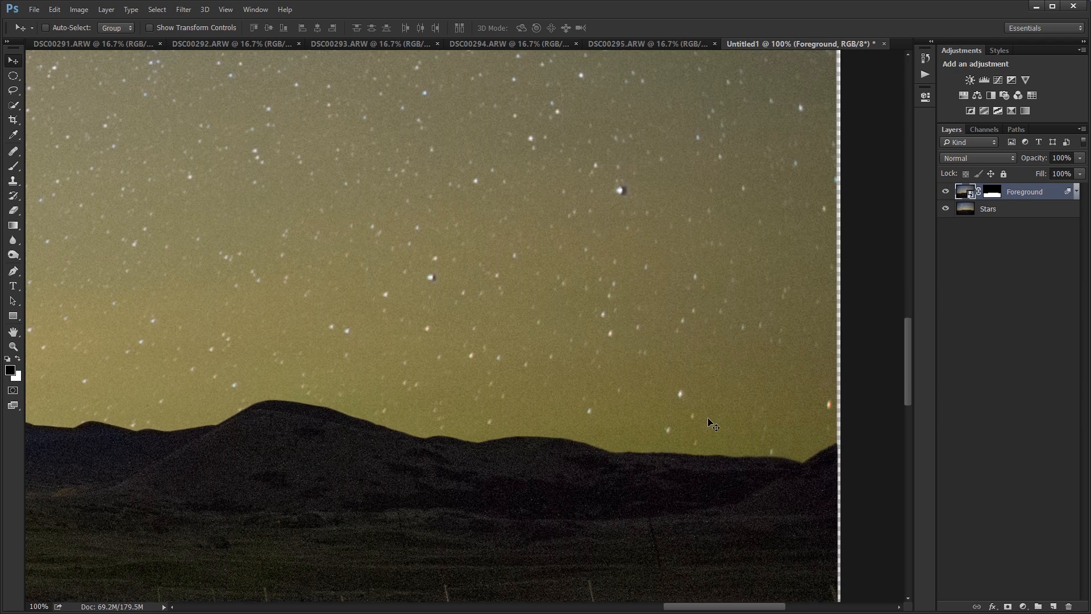
Step: Check the horizon across the image, then crop slightly inward at a 2:3 ratio to trim off the transparent borders
drag(730, 608, 354, 571)
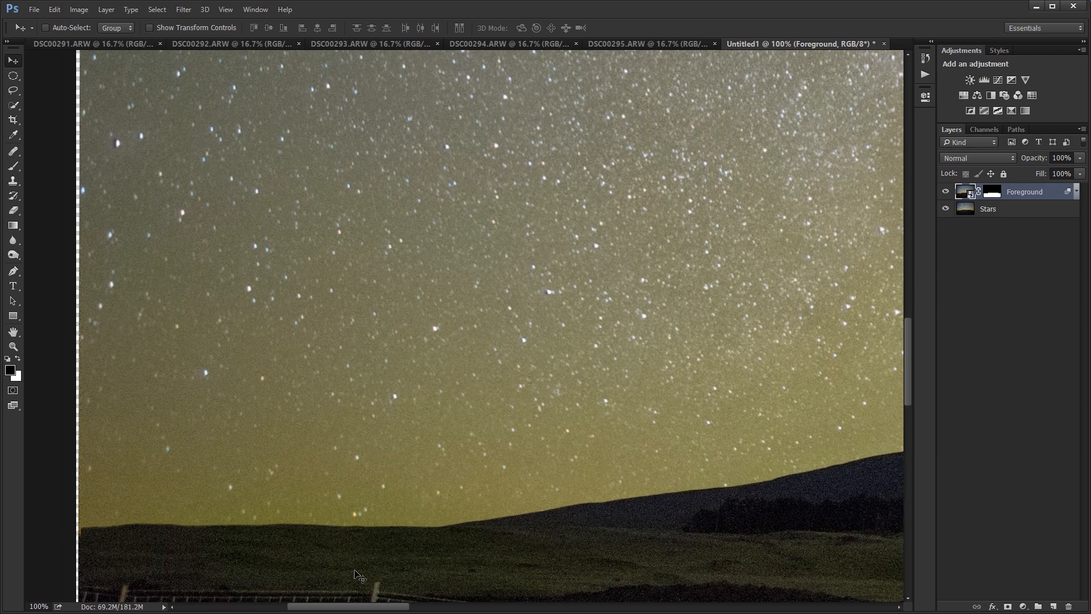
drag(359, 606, 719, 588)
drag(445, 538, 641, 312)
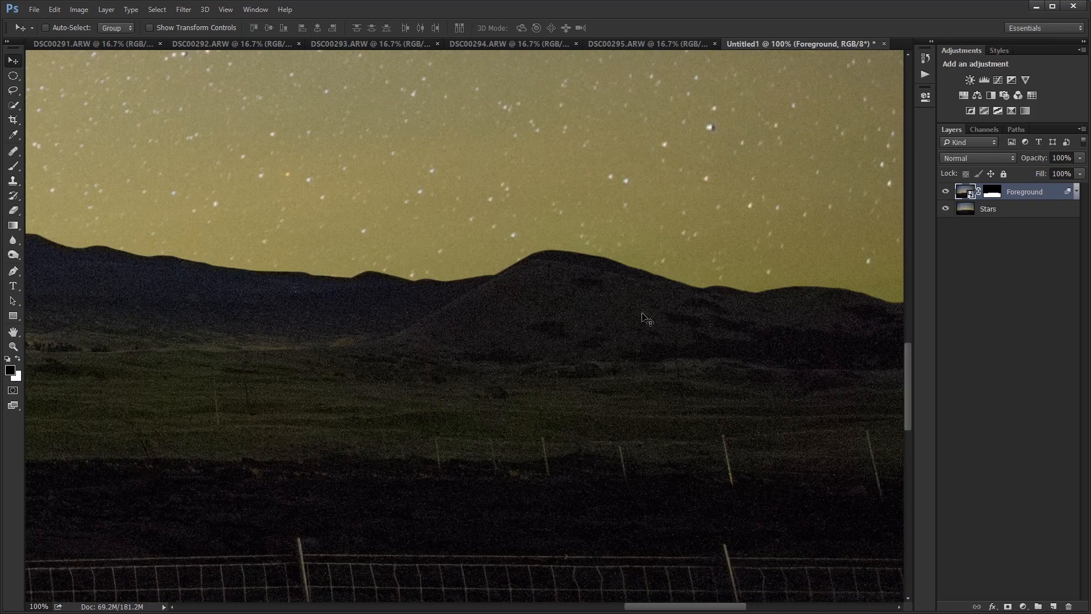
key(ctrl+0)
key(c)
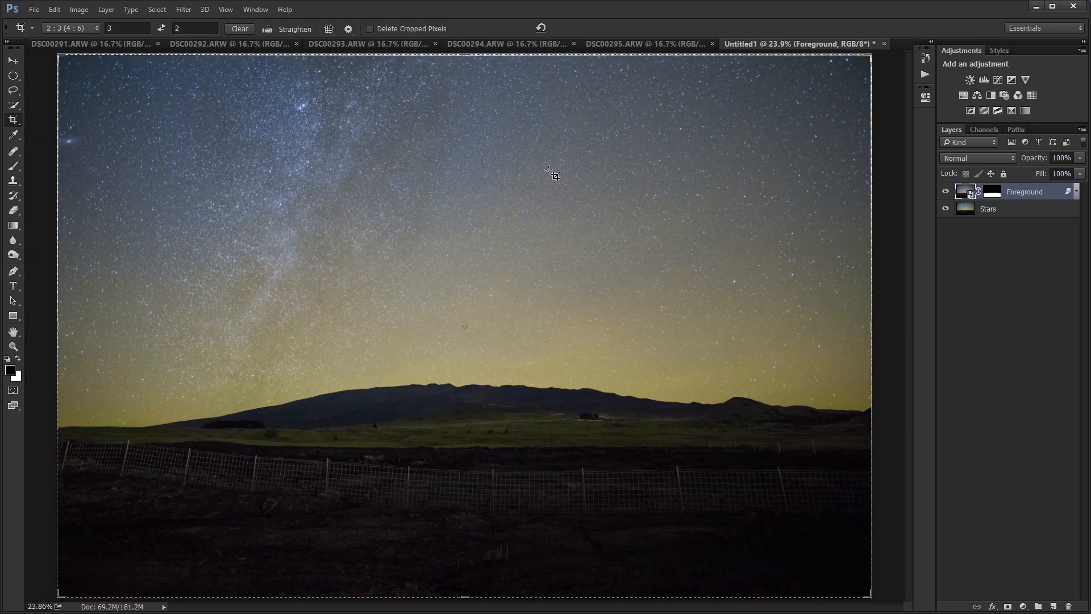
drag(464, 54, 465, 58)
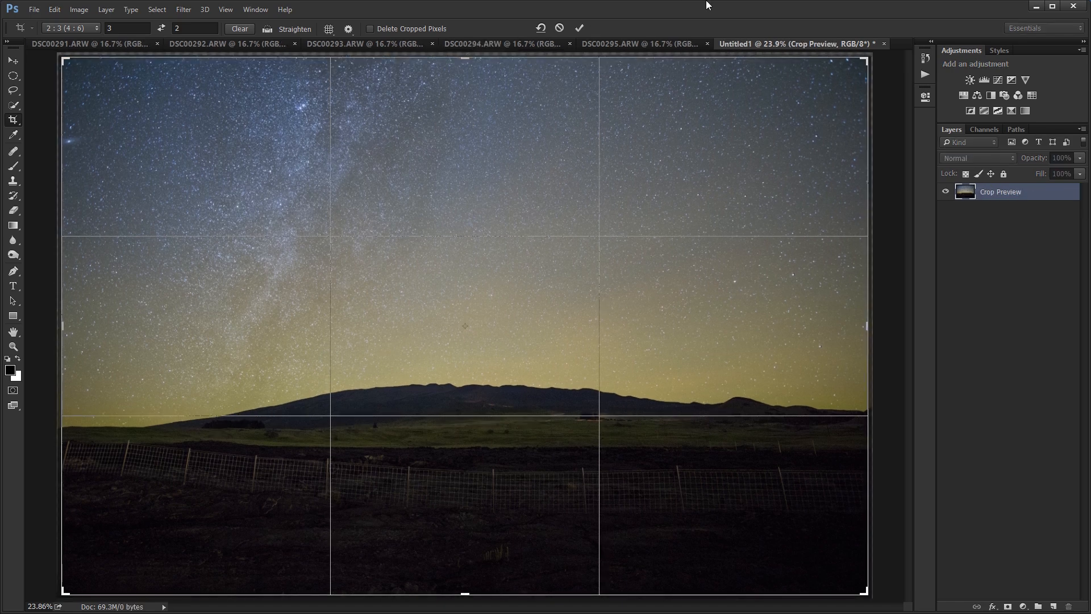
click(581, 26)
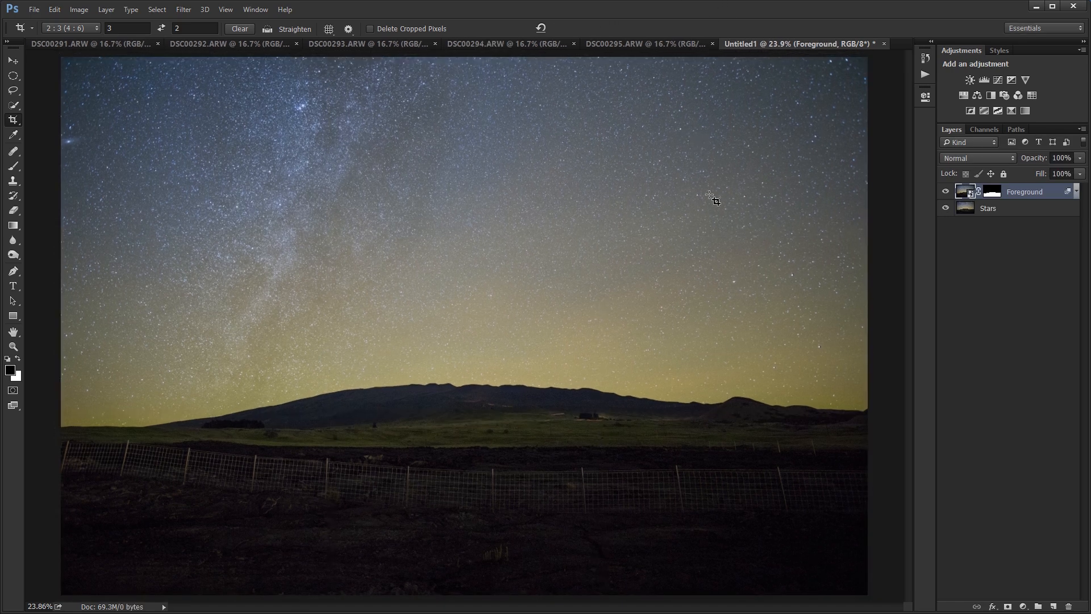
Step: Inspect the noise in the land area at 100% and rasterize the Foreground smart object layer
scroll(439, 510, up, 3)
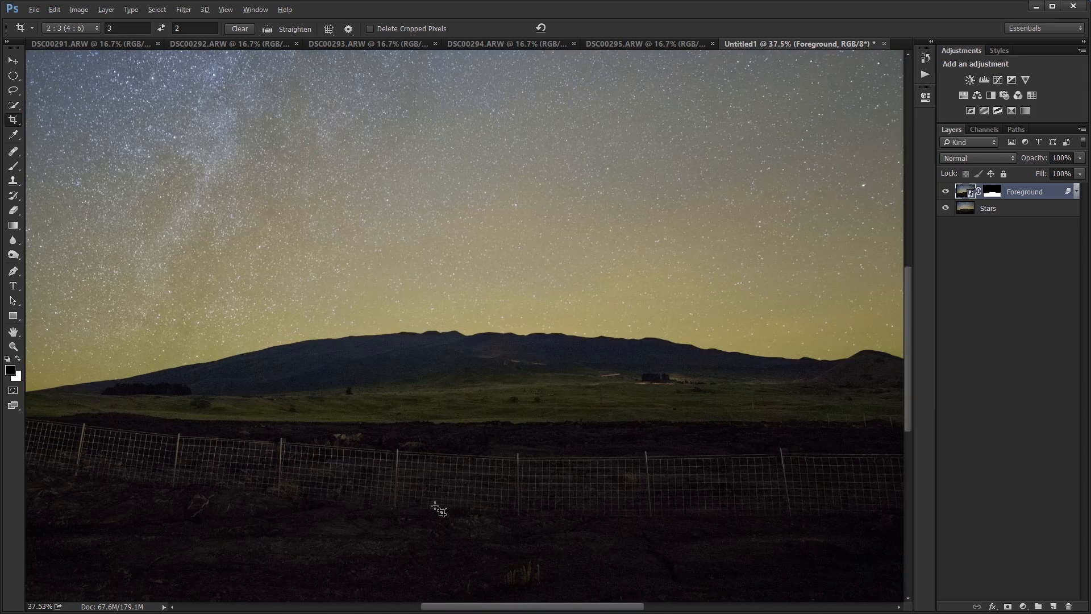
scroll(439, 510, up, 1)
scroll(435, 374, up, 1)
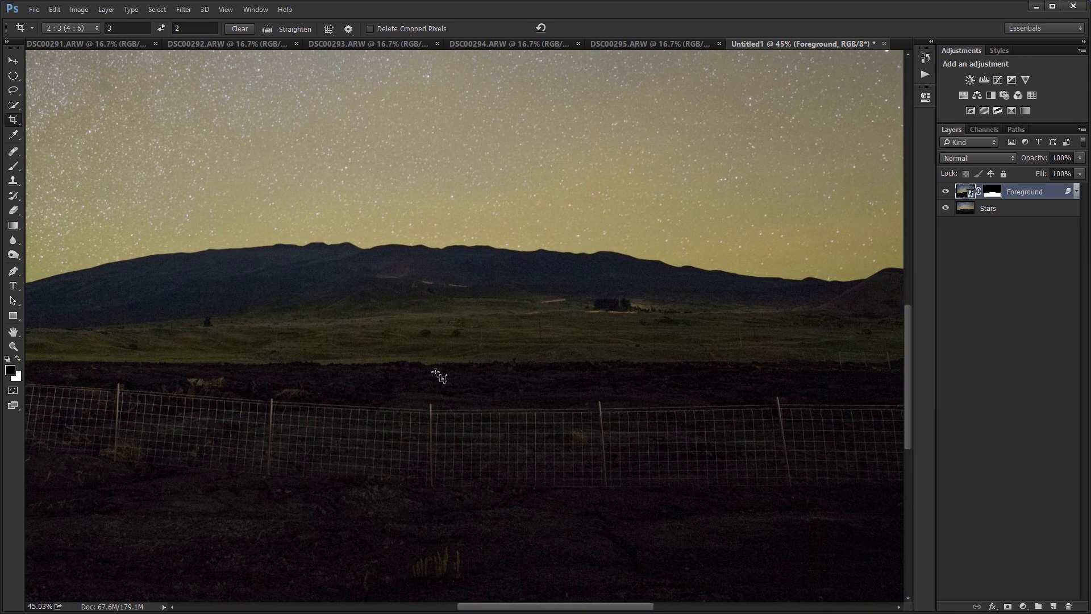
key(ctrl+1)
drag(480, 317, 154, 349)
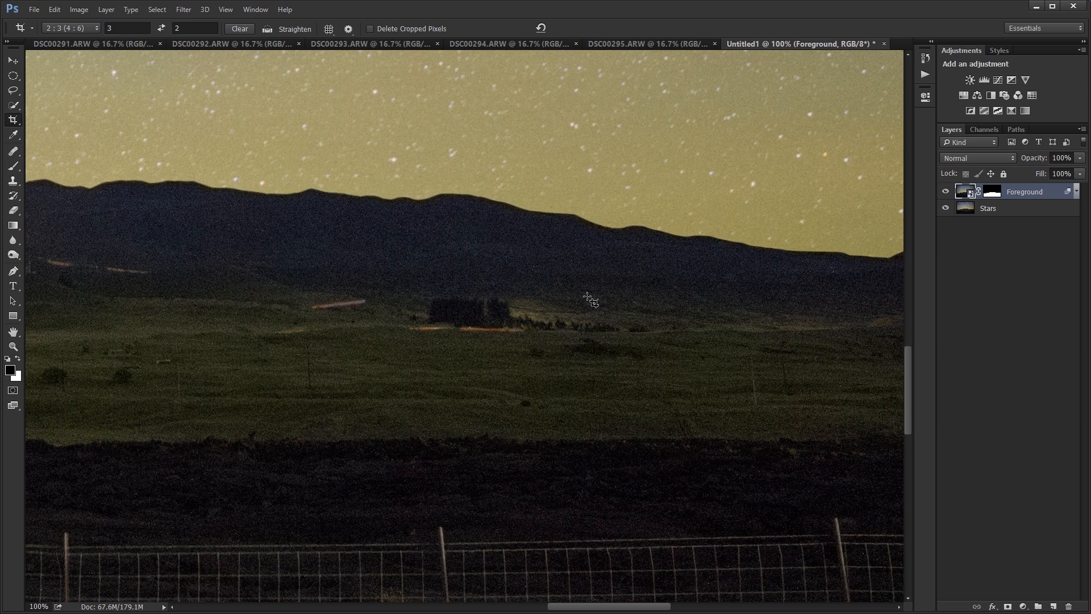
drag(711, 324, 419, 306)
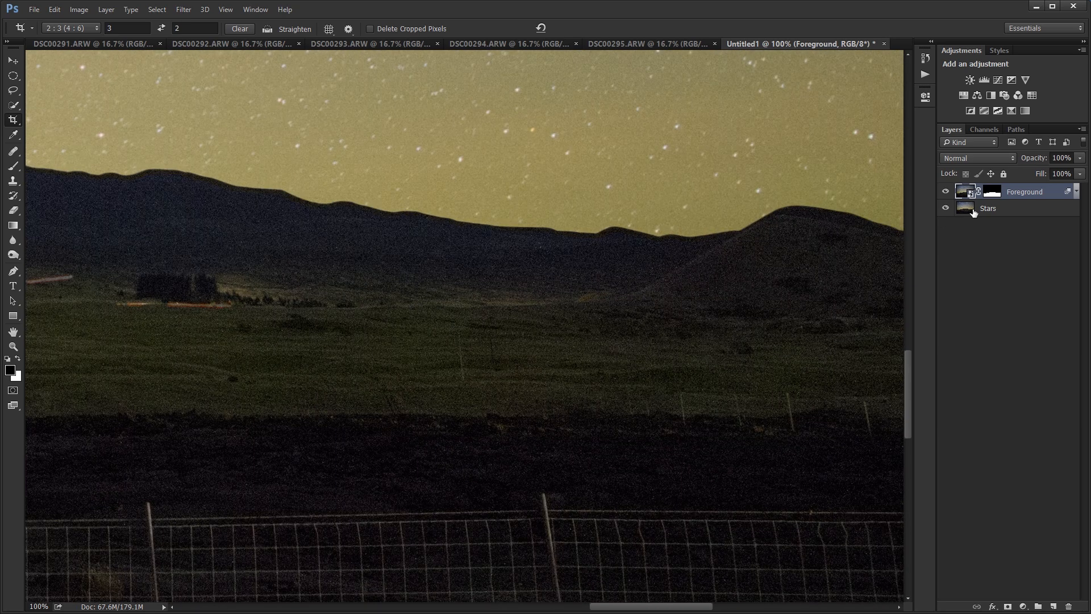
right_click(1017, 193)
click(1001, 216)
Step: Duplicate the Foreground and Stars layers together after looking over the grass and fence area
drag(879, 261, 524, 321)
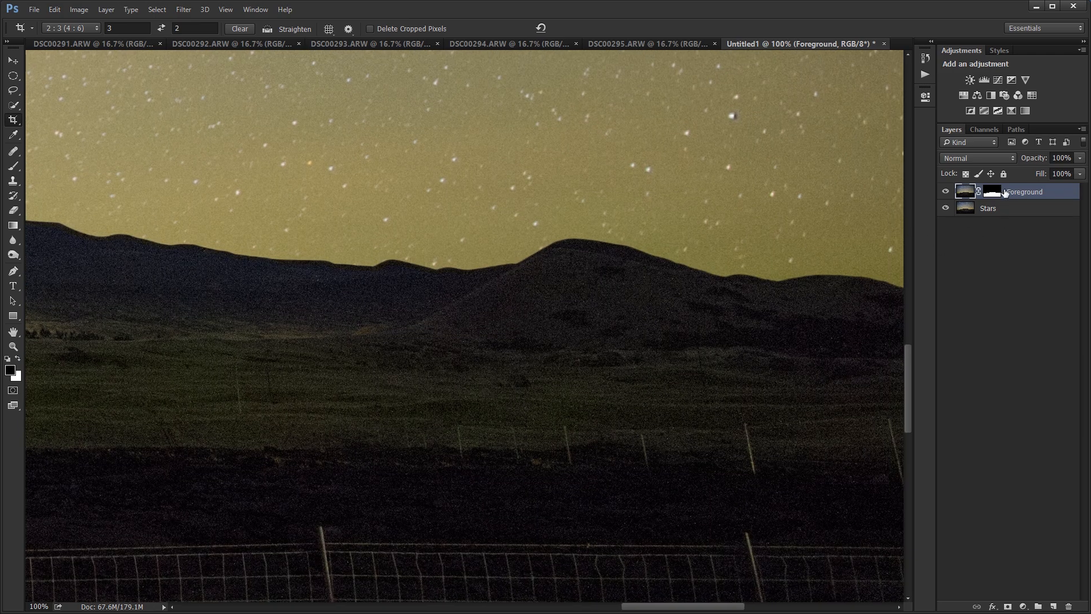
drag(756, 324, 777, 273)
drag(351, 267, 789, 268)
drag(393, 266, 706, 278)
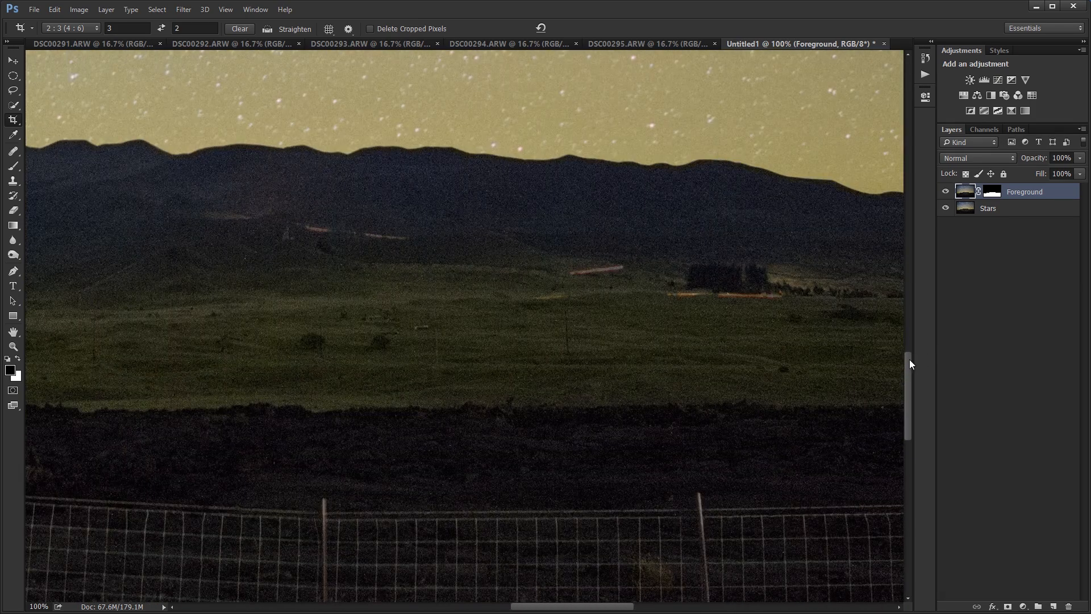
mouse_move(911, 361)
mouse_down()
mouse_move(905, 340)
mouse_move(907, 362)
mouse_up()
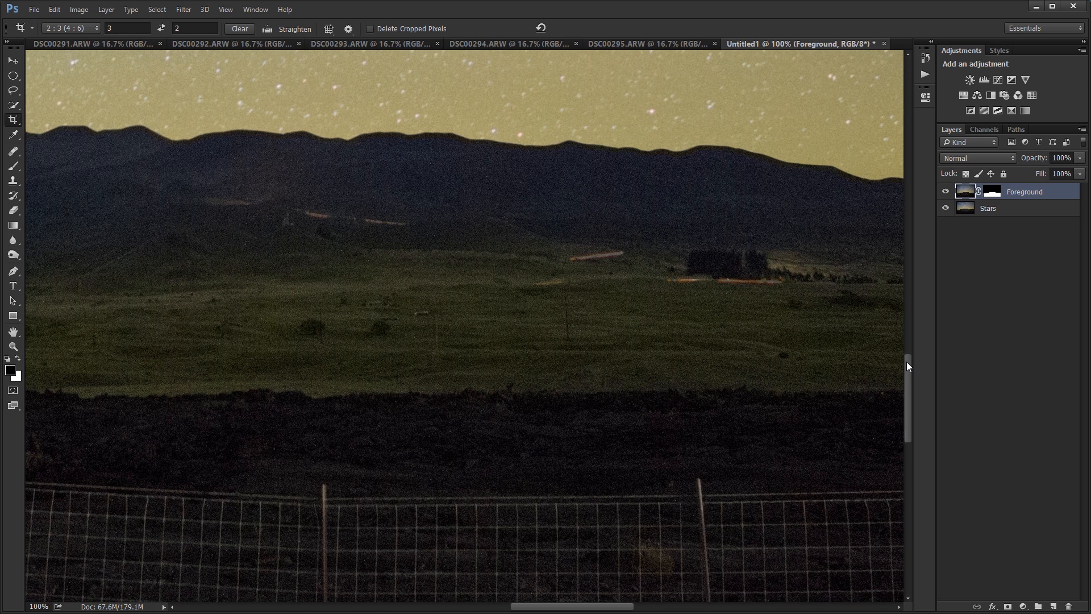
shift+click(1044, 211)
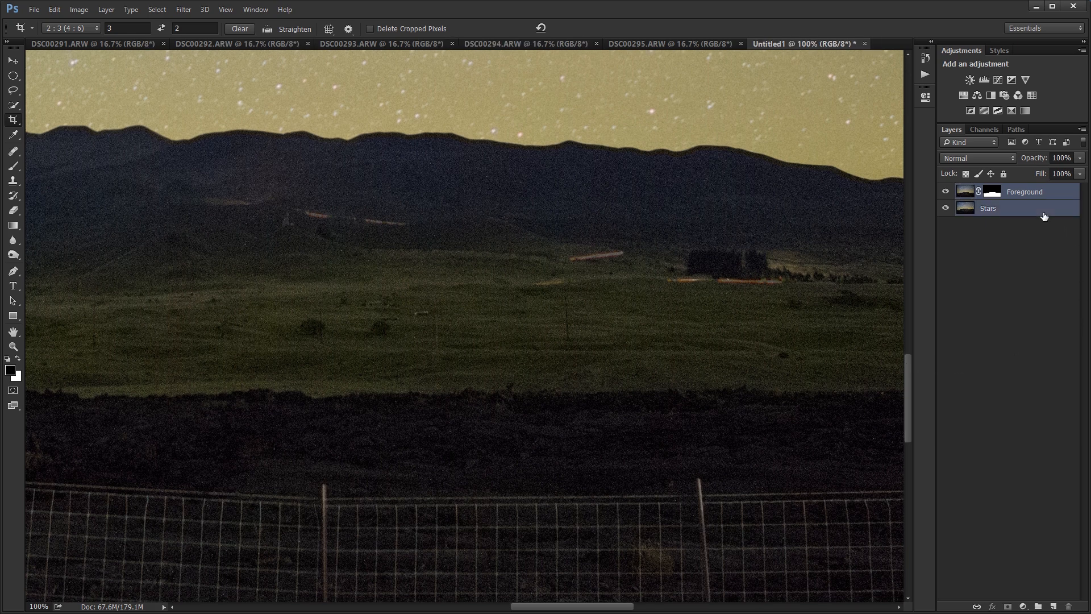
key(ctrl+j)
Step: Group the original Foreground and Stars layers and hide the group as a backup
click(1032, 226)
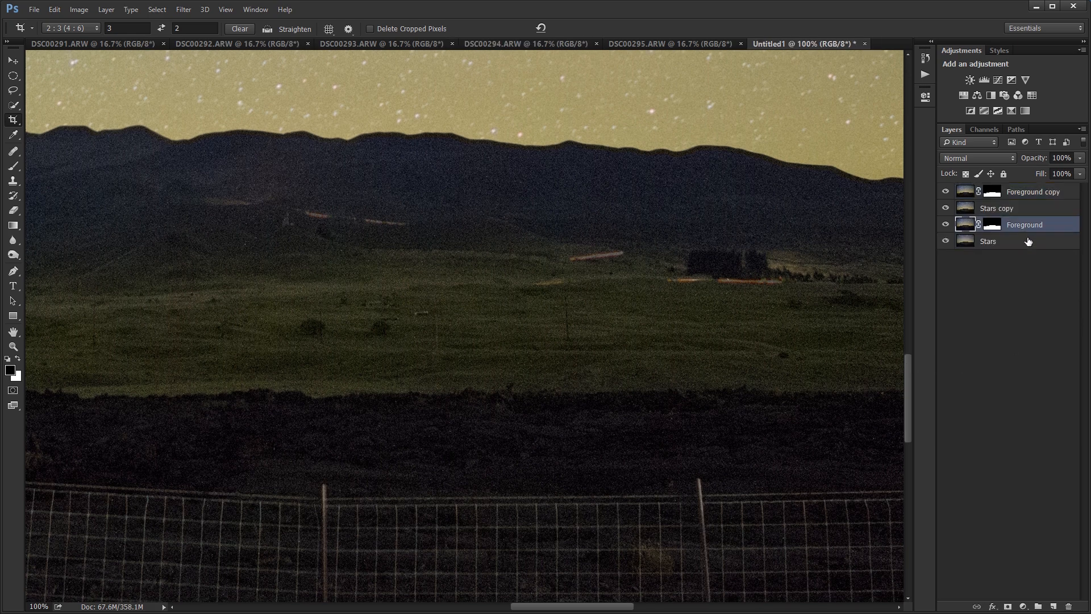
shift+click(1025, 245)
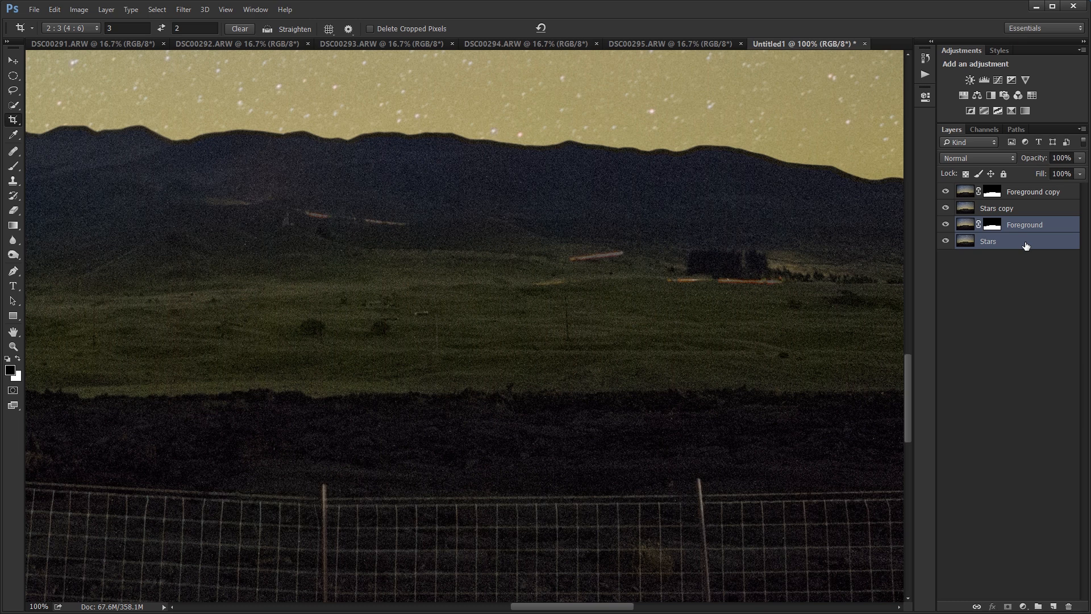
key(ctrl+g)
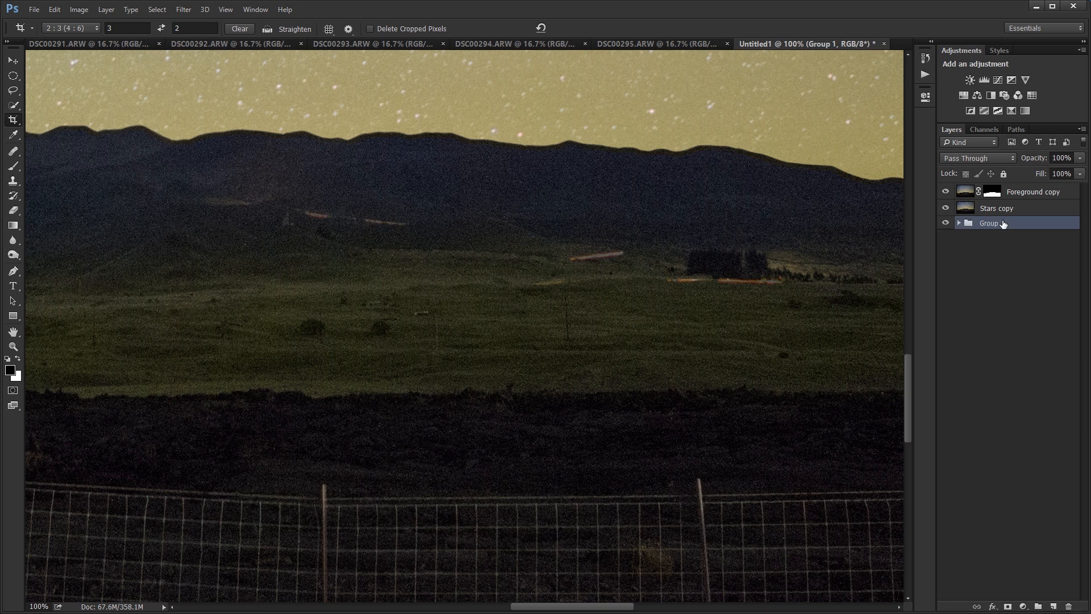
click(947, 223)
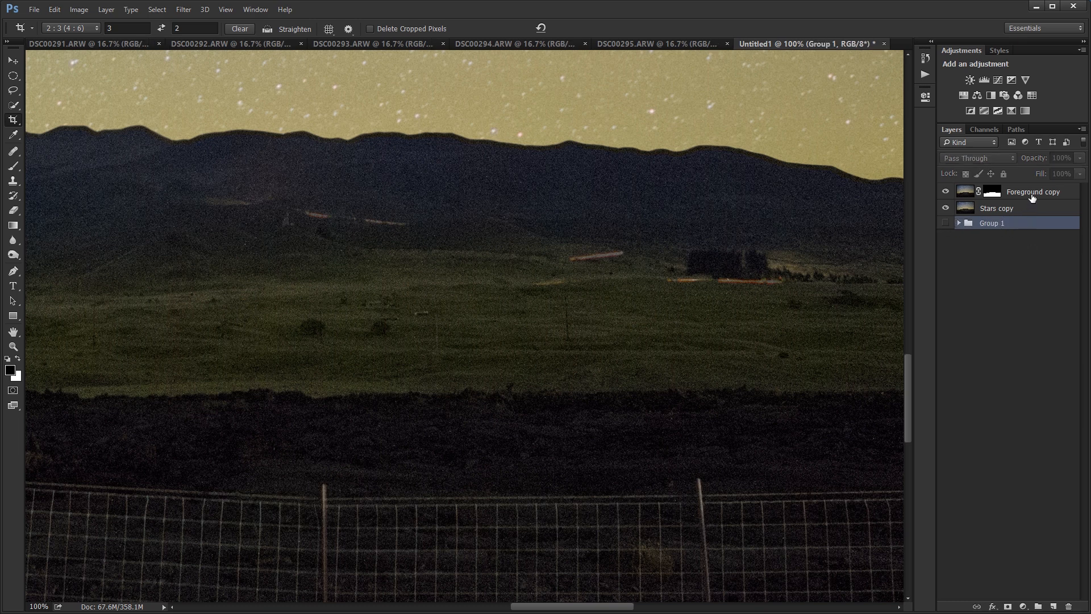
Step: Apply the Dust & Scratches filter to Foreground copy with a 1-pixel radius and a threshold of 15 levels, and check the fence area
click(1030, 196)
drag(458, 265, 515, 275)
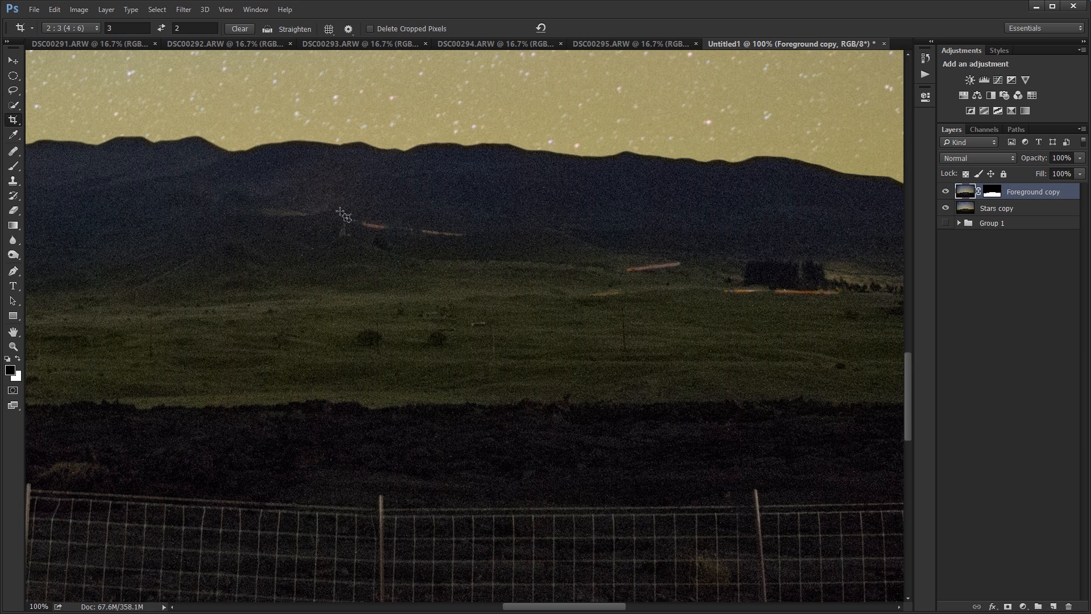
click(183, 9)
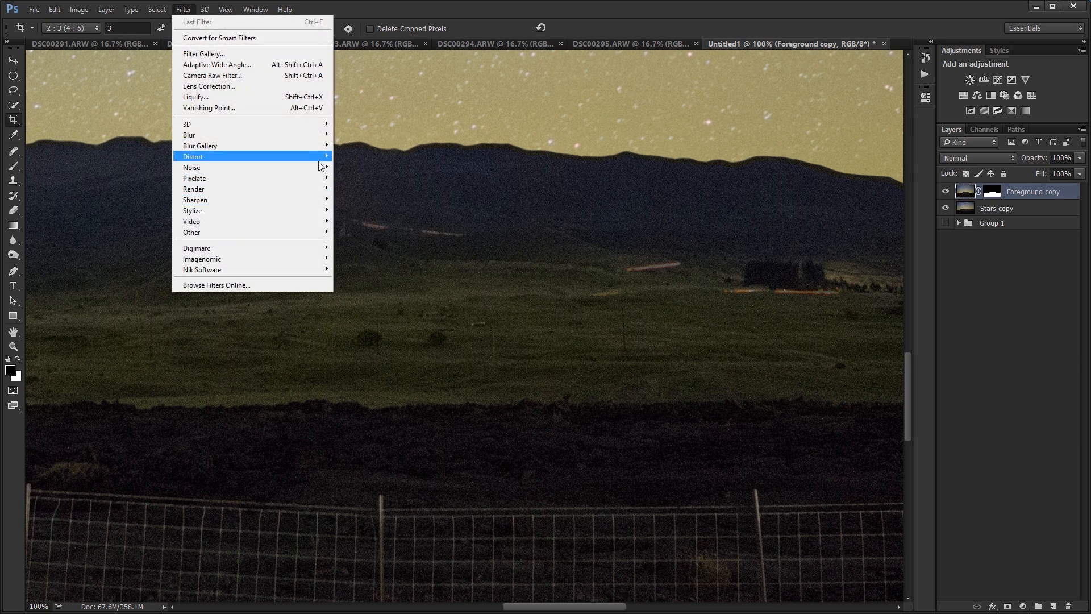
mouse_move(322, 167)
click(369, 188)
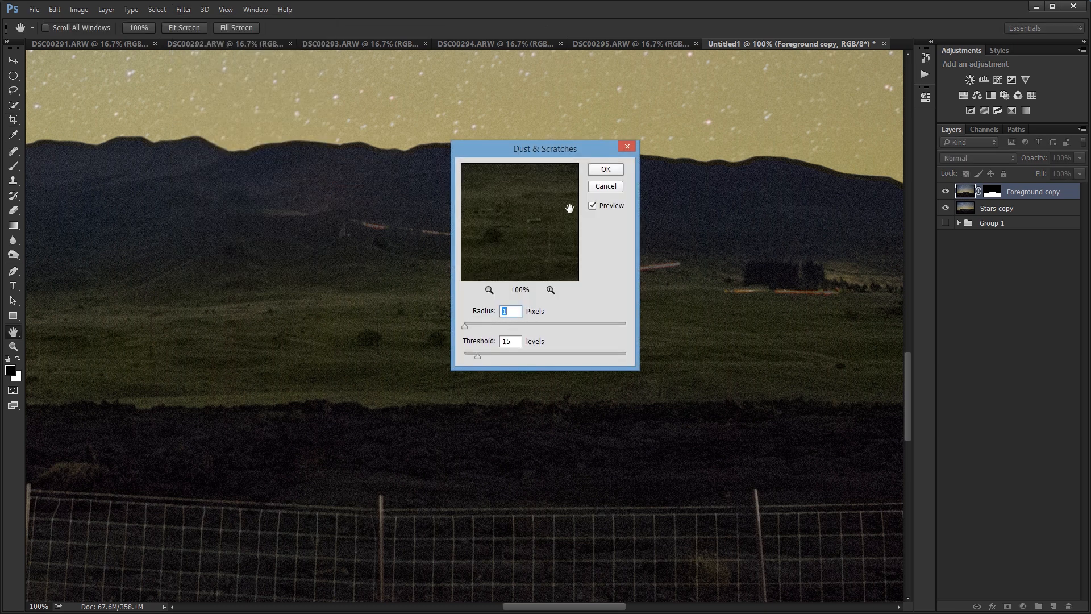
click(591, 207)
drag(557, 152, 526, 222)
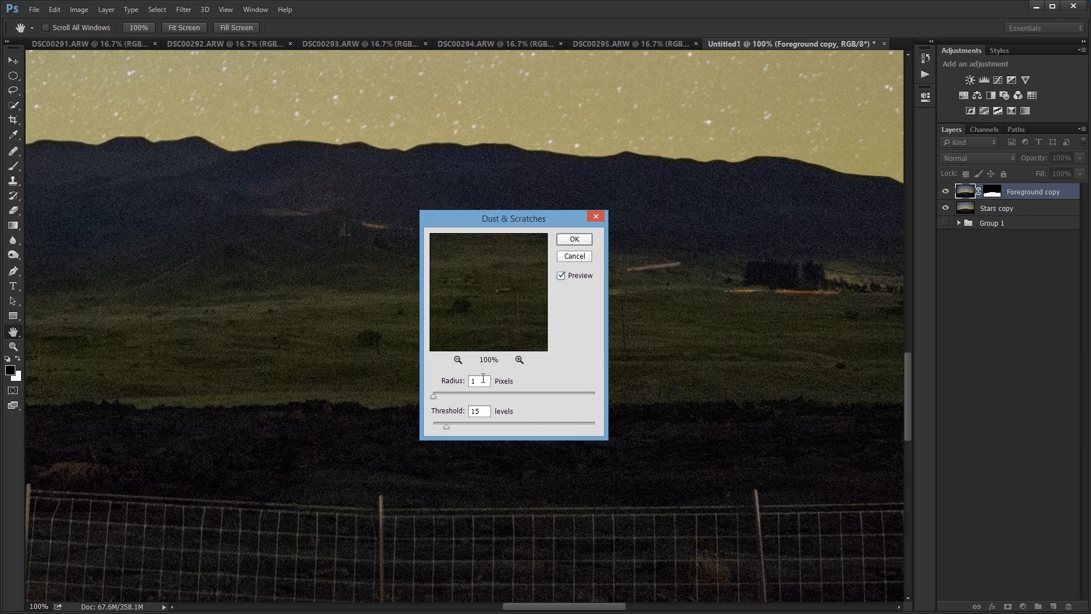
click(574, 238)
drag(316, 475, 208, 245)
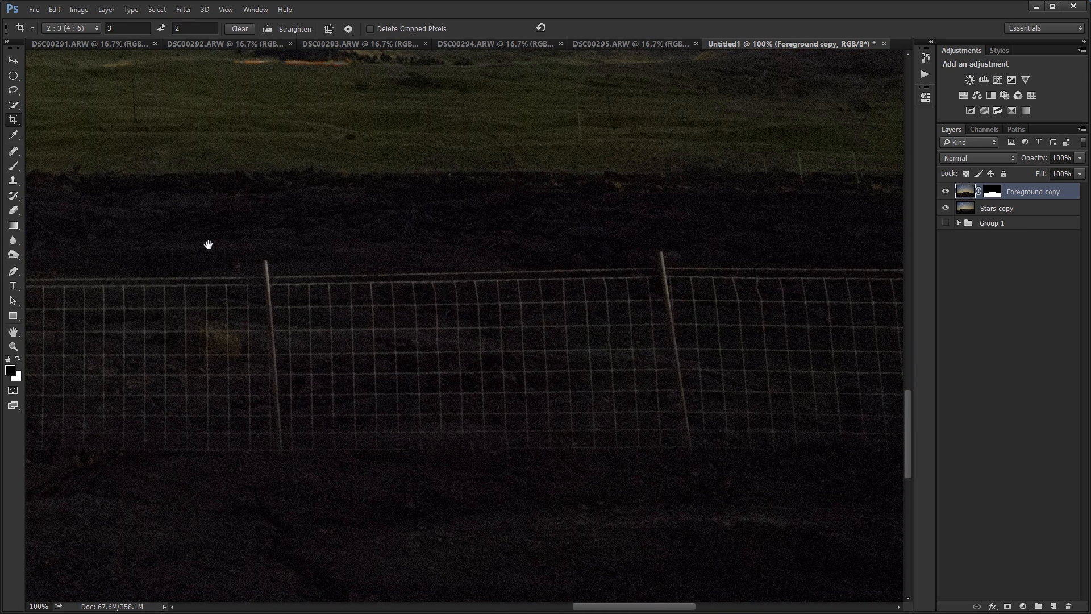
Step: Examine the fence, ground and mountain areas at 100%, and the stars in the sky's upper-right corner
drag(557, 401, 136, 187)
drag(558, 384, 442, 335)
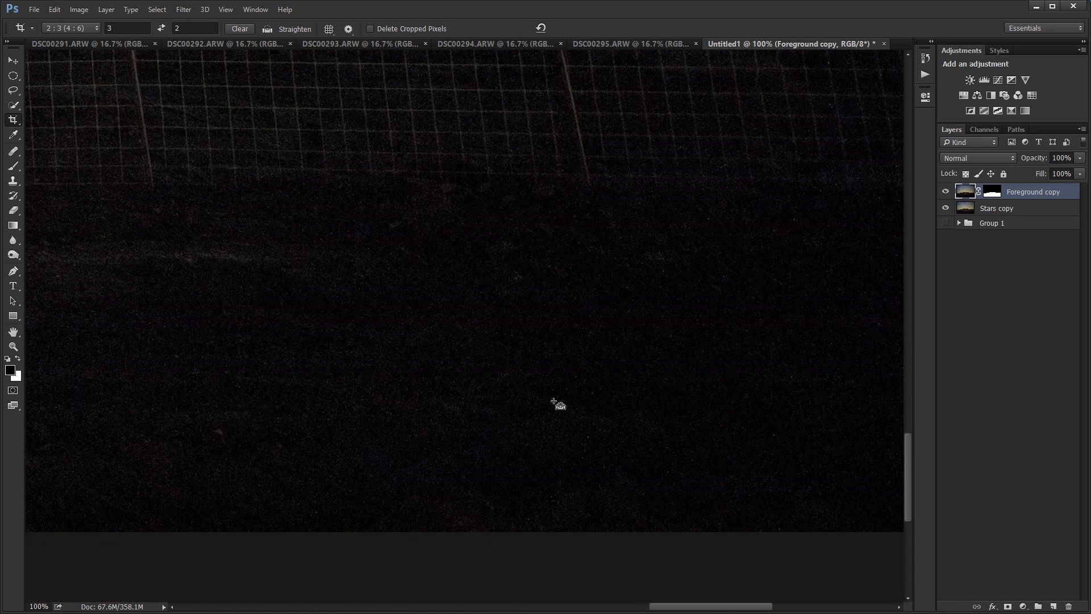
drag(395, 251, 801, 519)
drag(300, 230, 687, 544)
drag(264, 408, 796, 362)
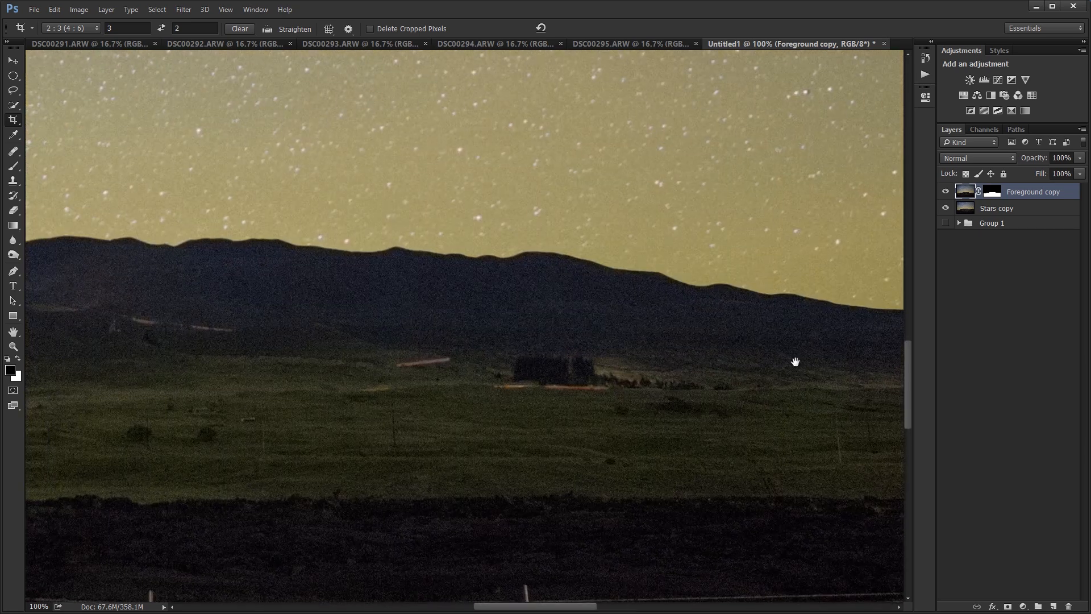
drag(299, 356, 949, 384)
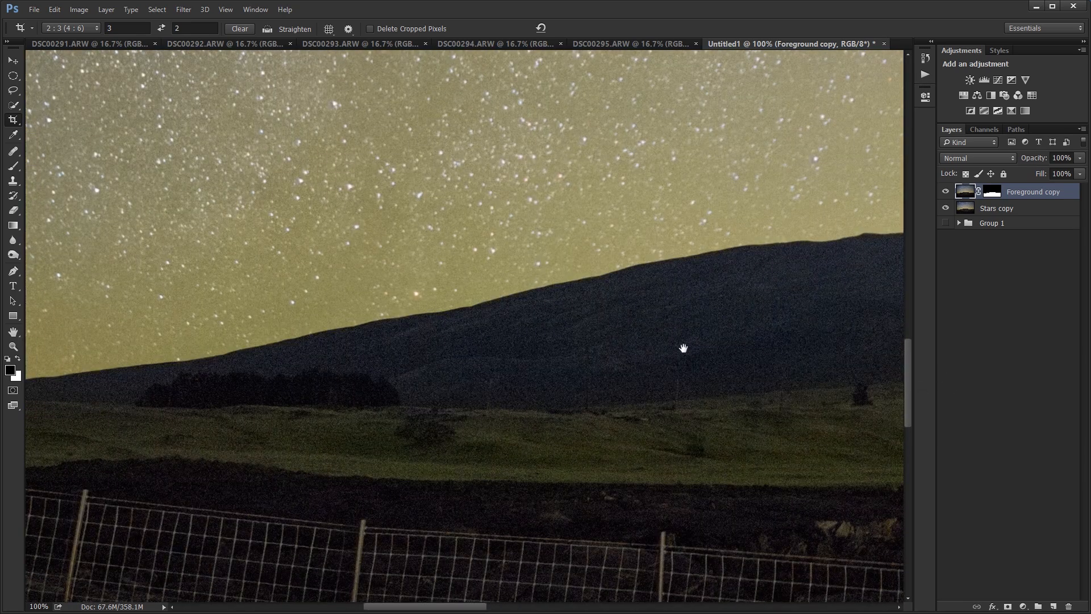
click(1001, 208)
key(ctrl+0)
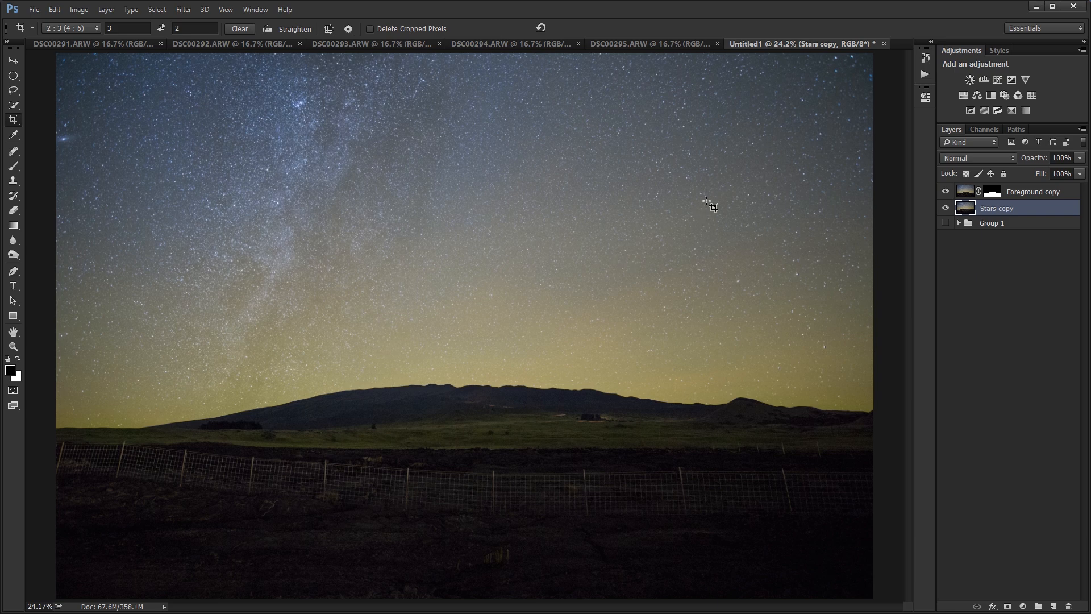
scroll(718, 197, up, 4)
drag(749, 210, 507, 336)
Step: Create a new empty layer above the Foreground copy layer
click(1038, 193)
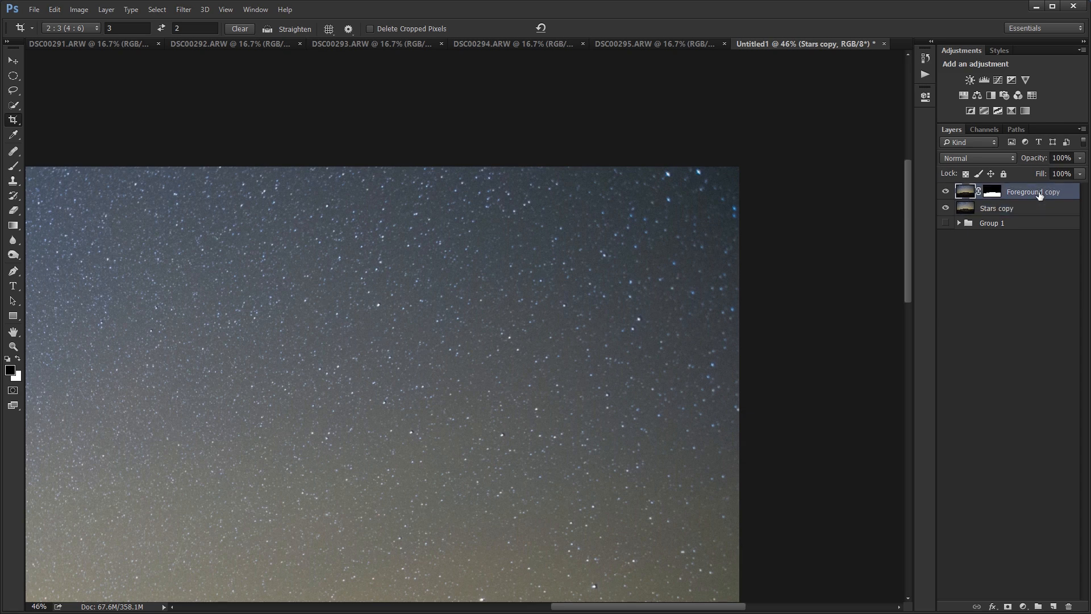
click(1054, 606)
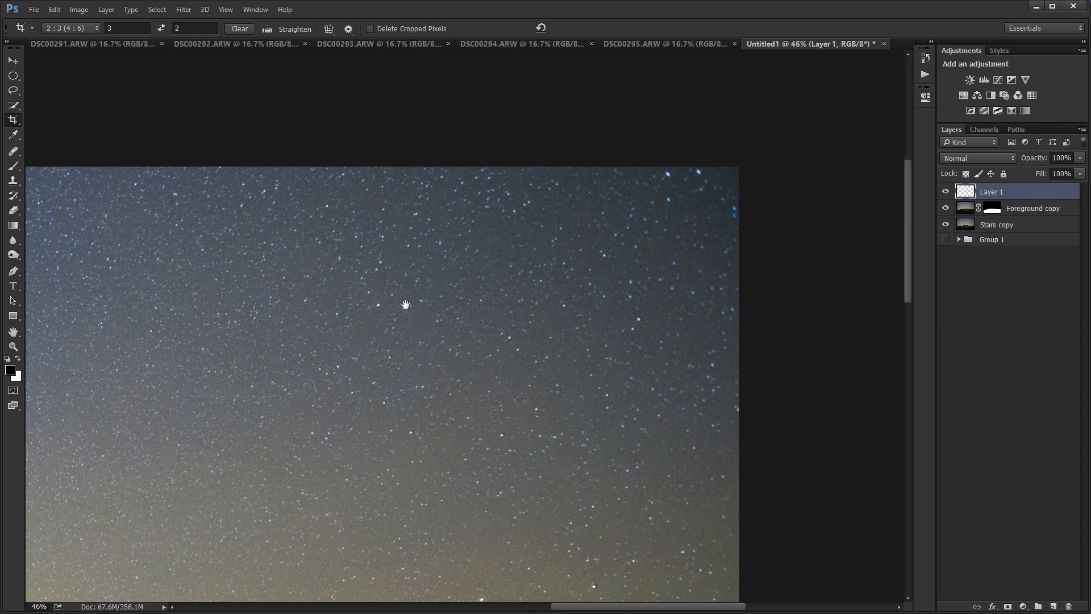
drag(404, 305, 645, 268)
key(ctrl+0)
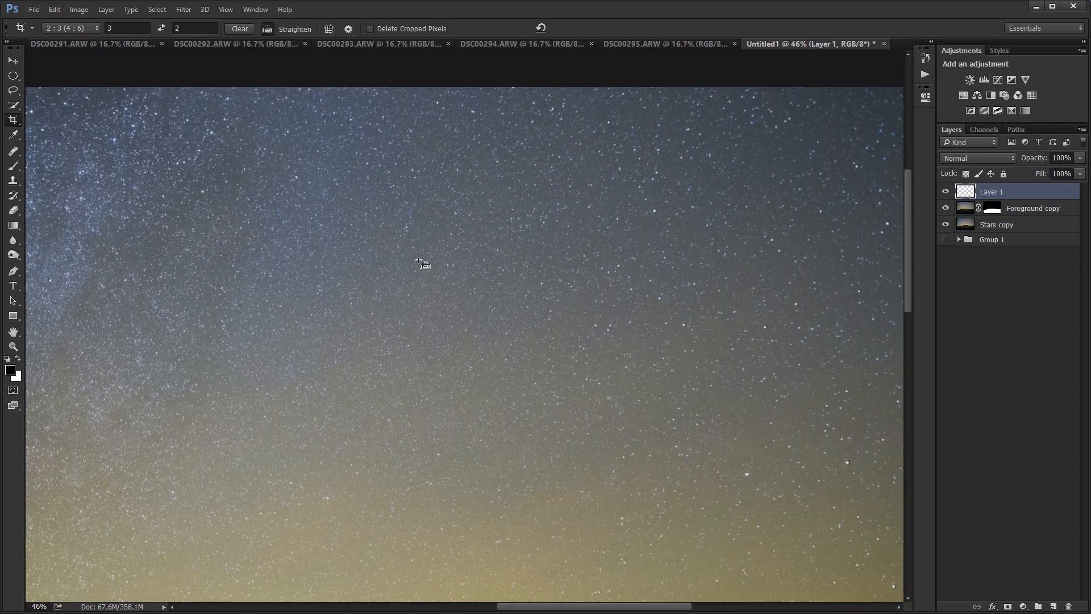
Step: Draw a large elliptical selection on Layer 1 that spans nearly the whole image and leaves out the corners
click(14, 76)
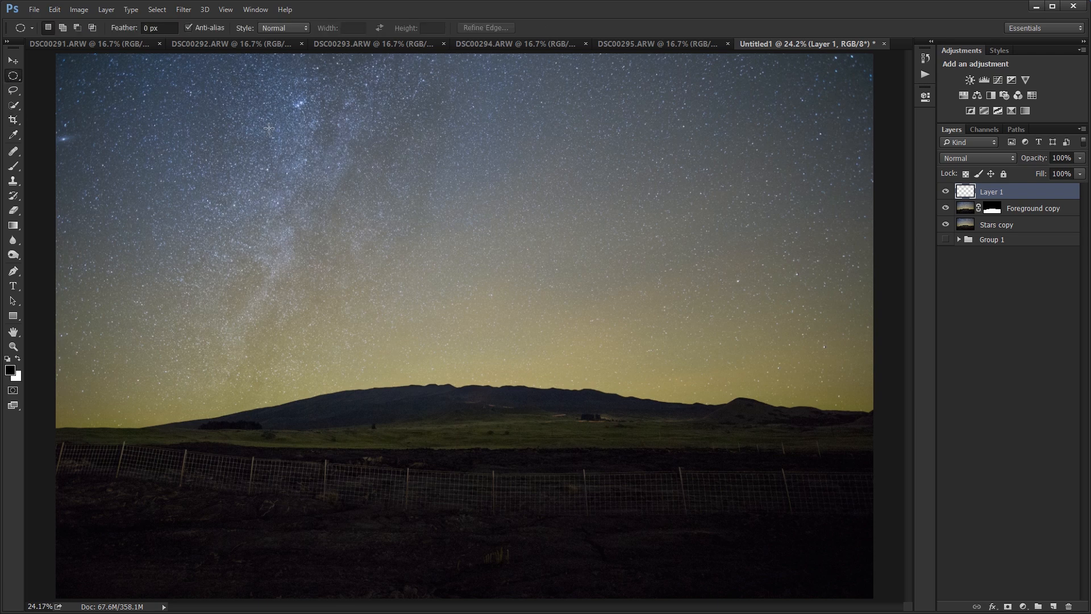
click(1033, 211)
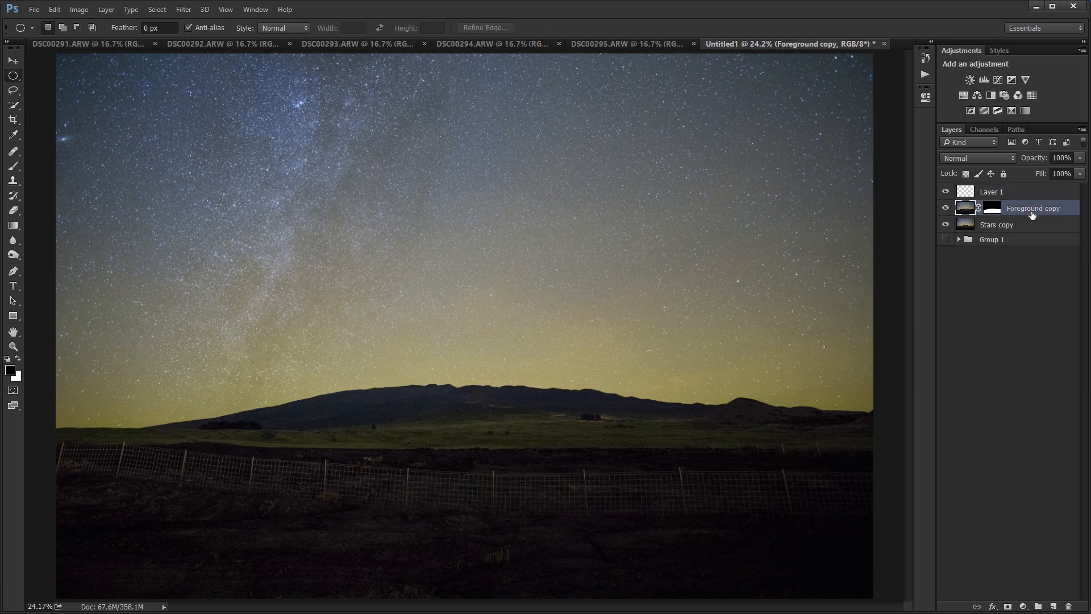
scroll(861, 87, up, 3)
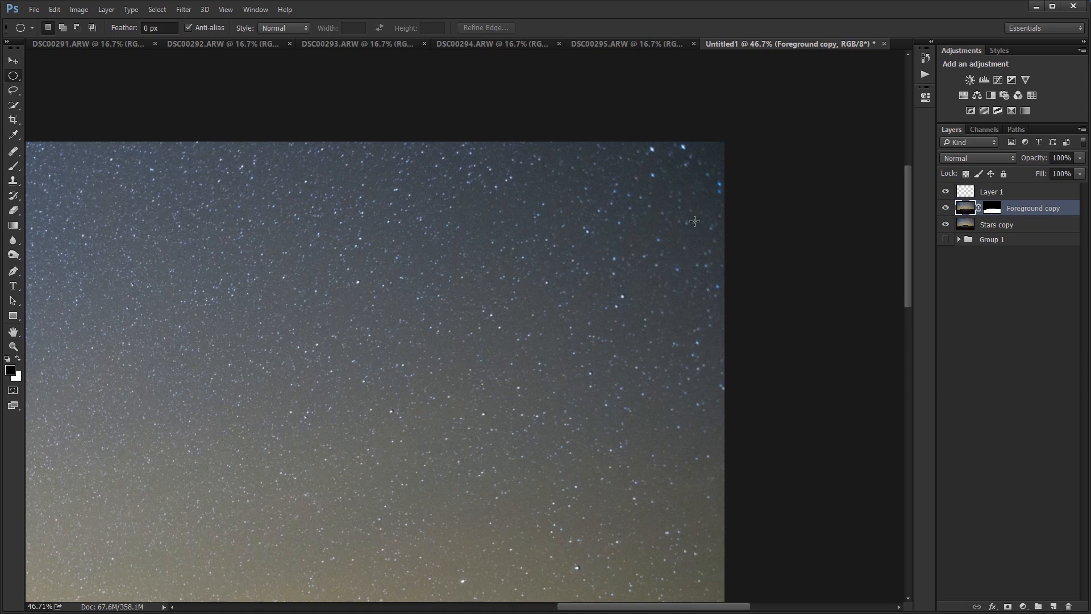
scroll(661, 190, up, 1)
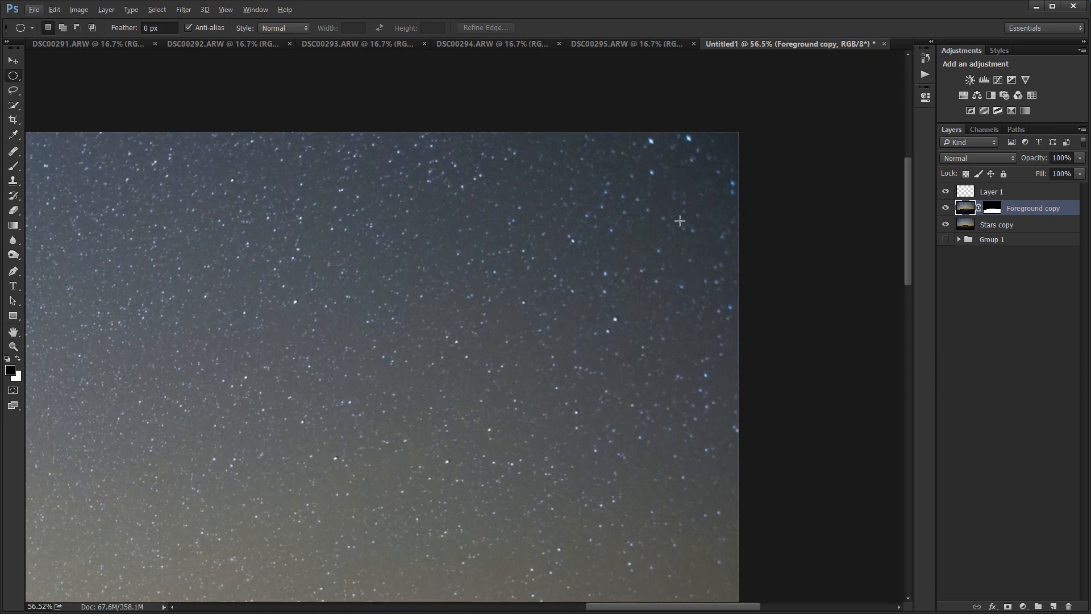
key(ctrl+0)
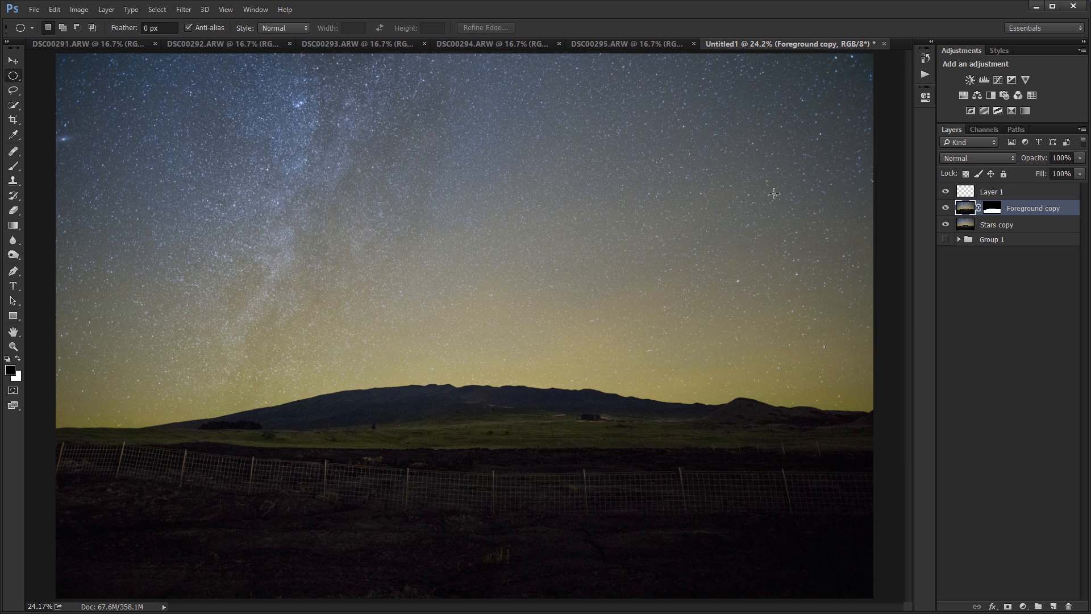
click(978, 195)
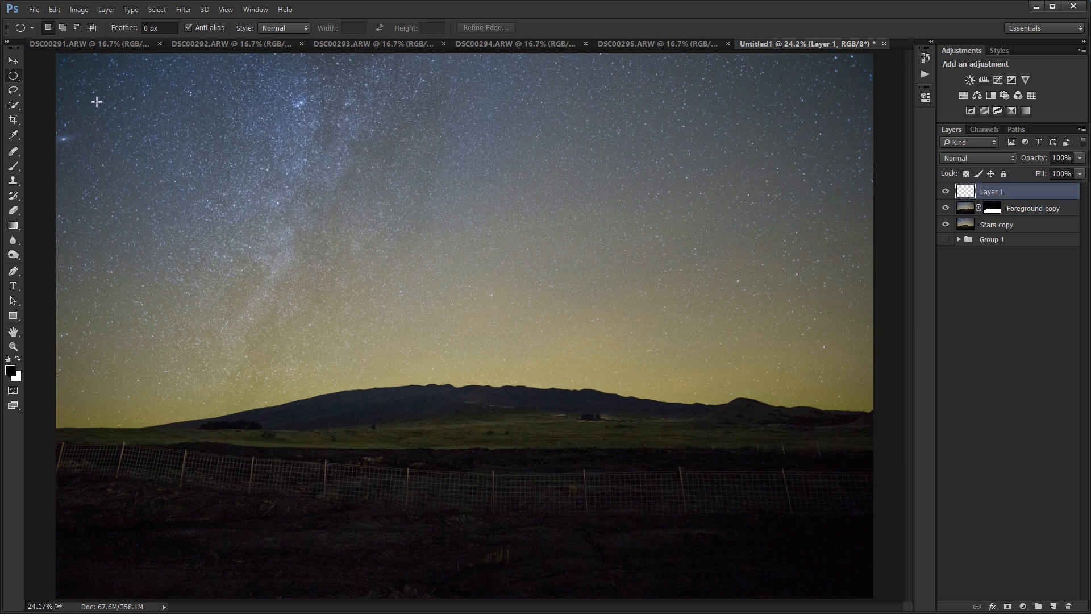
drag(96, 102, 859, 584)
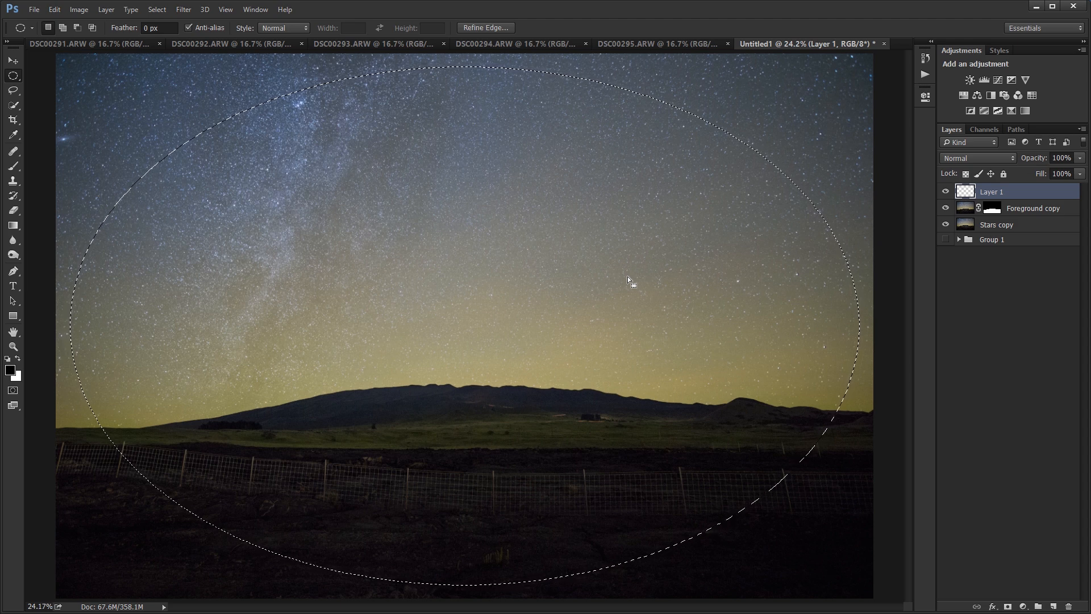
Step: Invert the elliptical selection, fill the area outside the ellipse with black on Layer 1, and deselect
key(ctrl+shift+i)
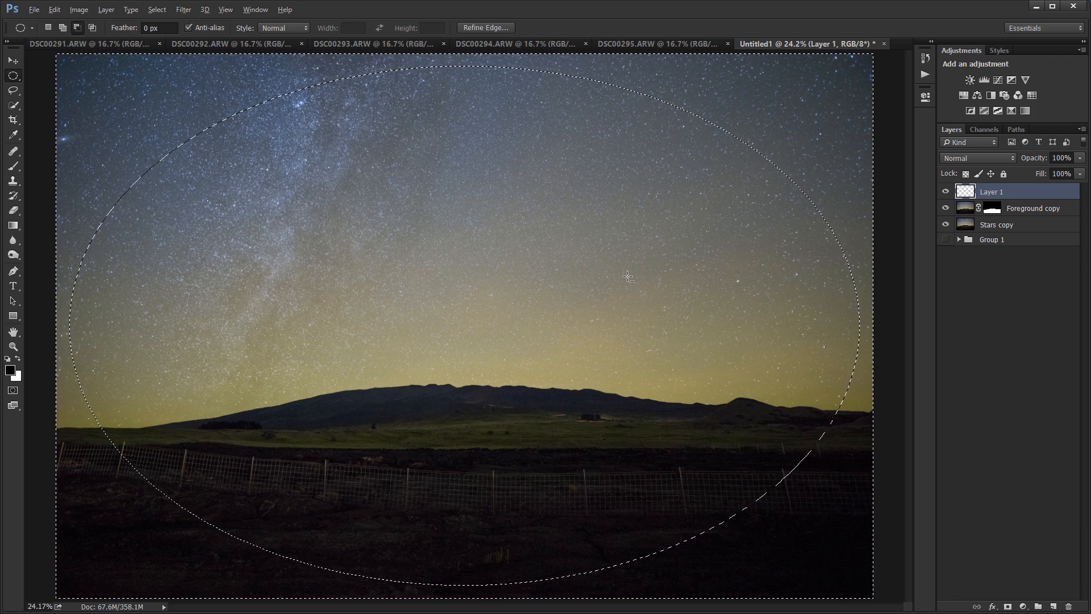
key(alt+BackSpace)
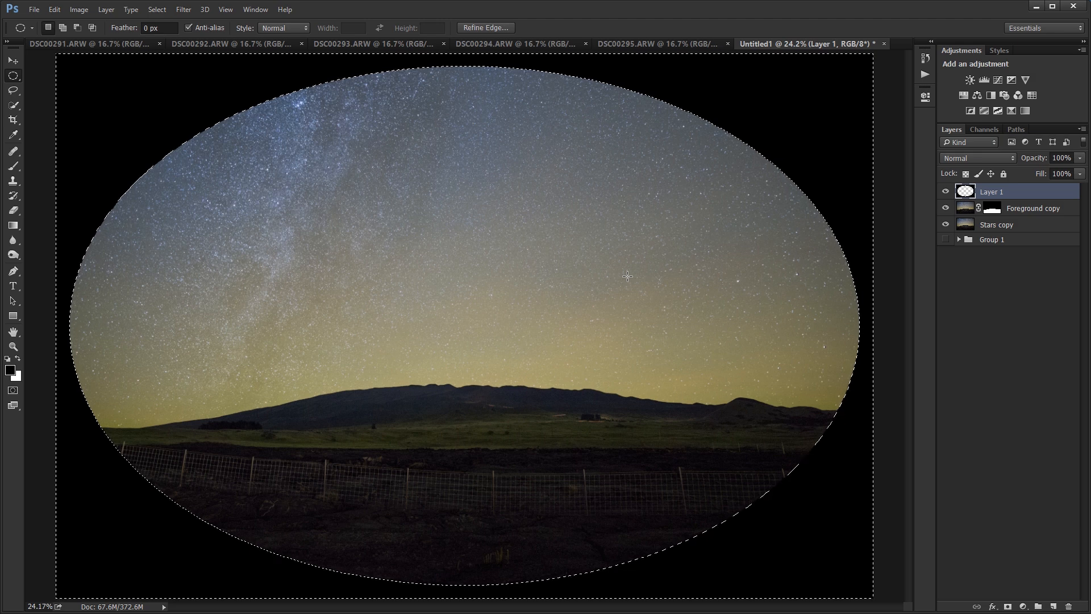
key(ctrl+d)
Step: Apply a Gaussian Blur with a 772.1-pixel radius to the black ellipse border on Layer 1 and hide that layer
click(184, 9)
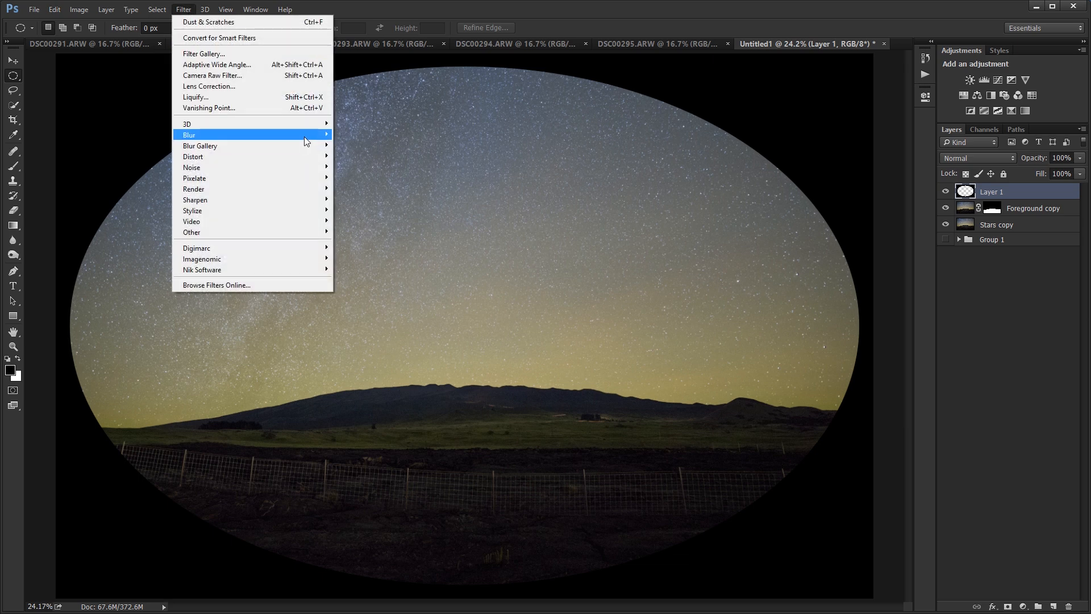
mouse_move(314, 135)
click(366, 176)
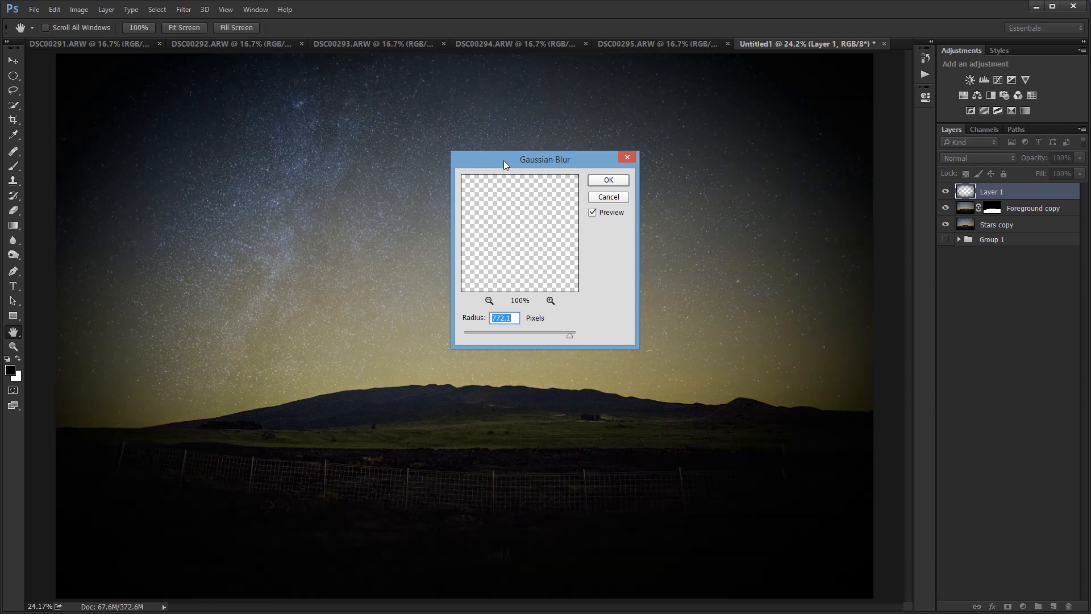
drag(504, 160, 567, 148)
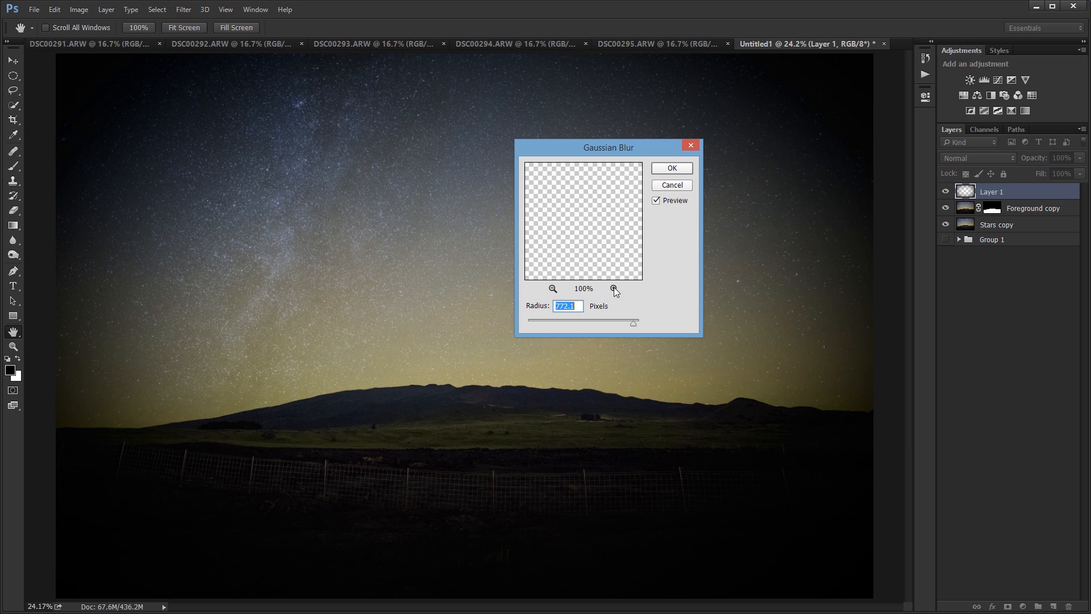
click(672, 169)
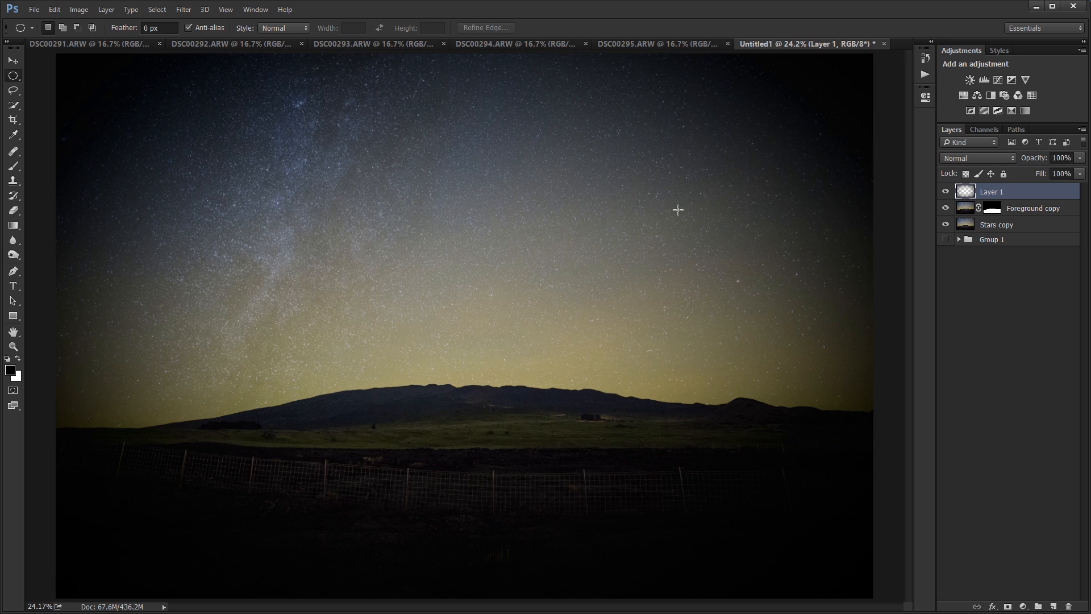
click(947, 191)
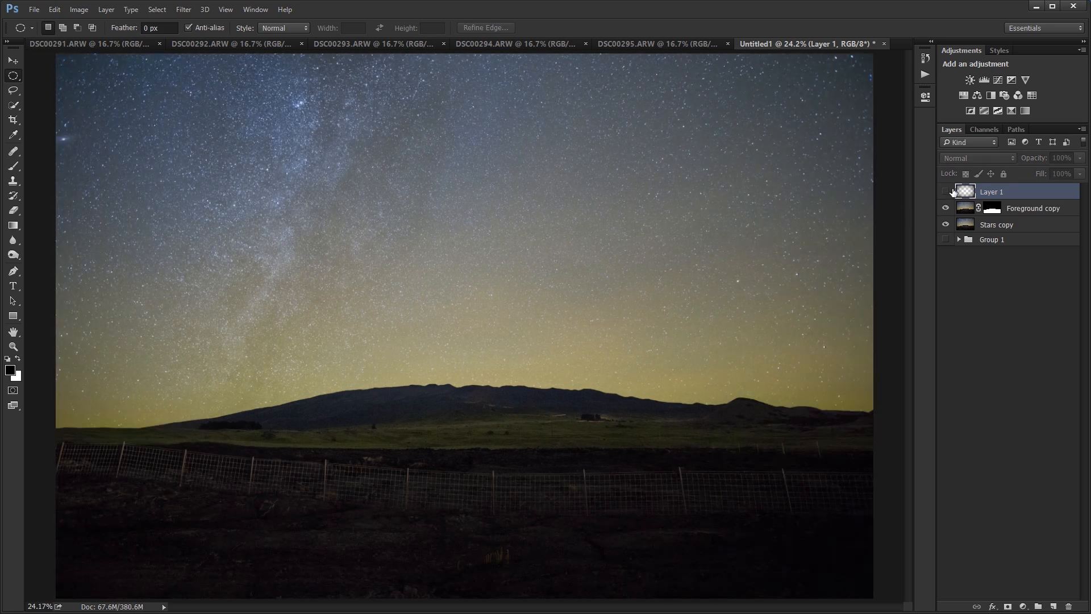
Step: Examine the stars toward the upper-right corner of the sky at 100%, comparing with Foreground copy hidden and shown
click(1048, 211)
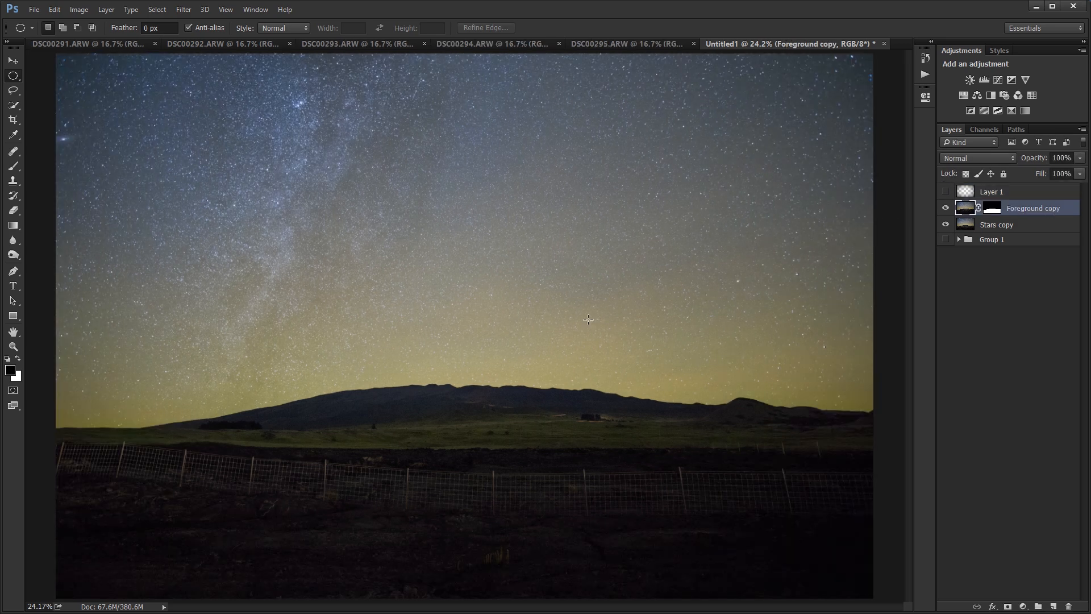
key(ctrl+1)
drag(775, 328, 340, 549)
drag(544, 317, 69, 482)
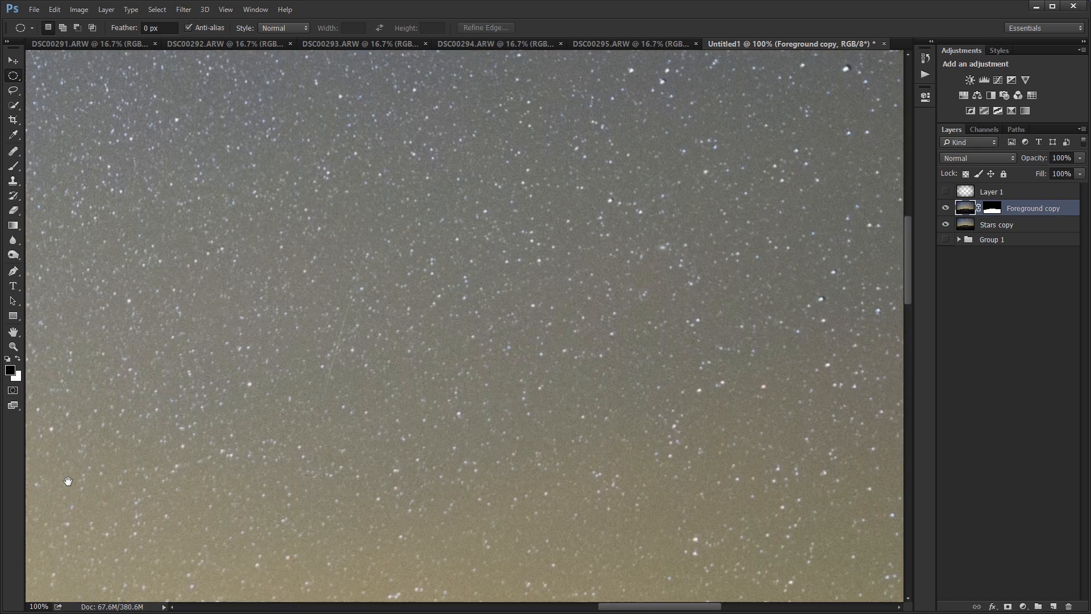
drag(570, 235, 227, 498)
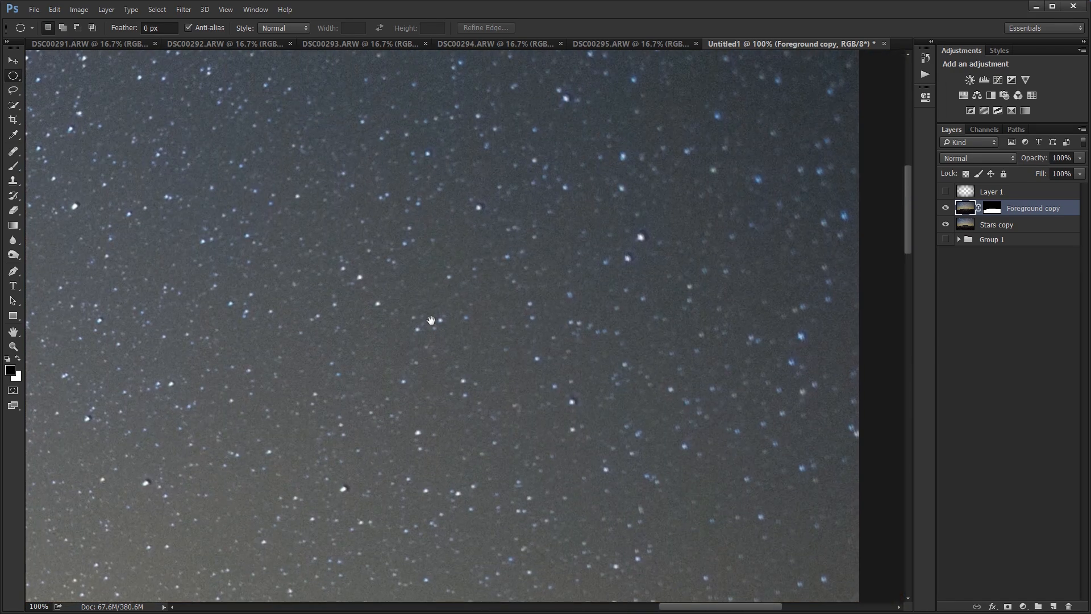
drag(431, 320, 321, 330)
click(945, 208)
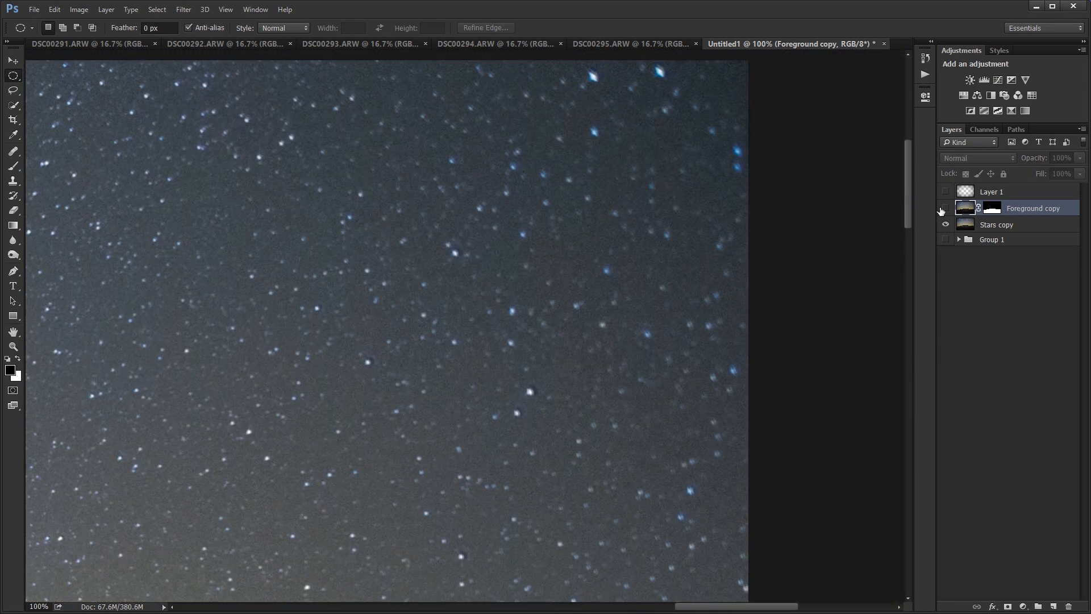
click(941, 211)
drag(700, 238, 693, 326)
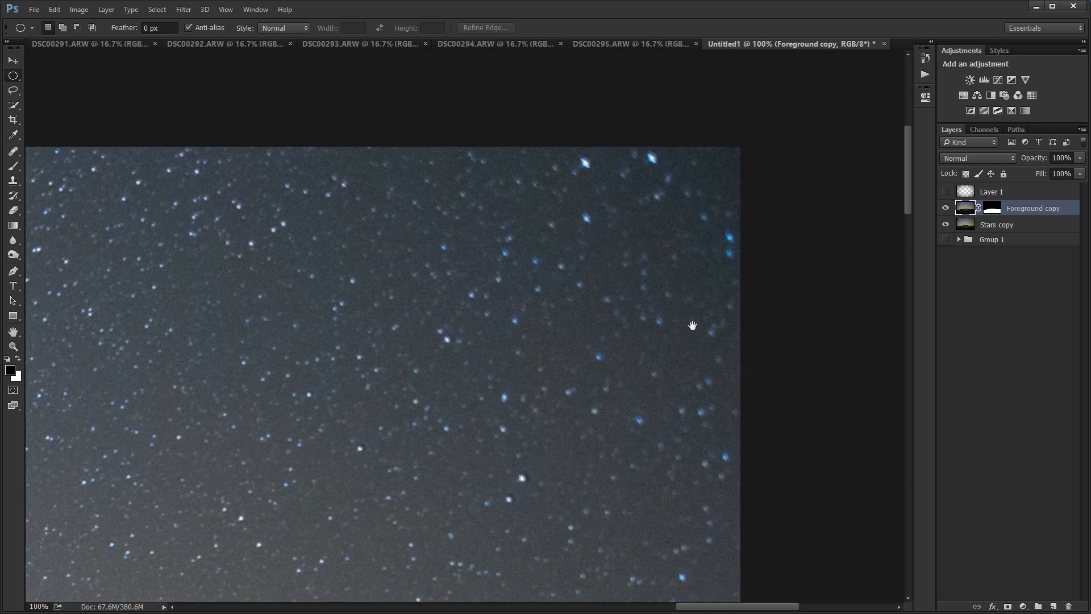
Step: Duplicate the Stars copy layer
click(1006, 225)
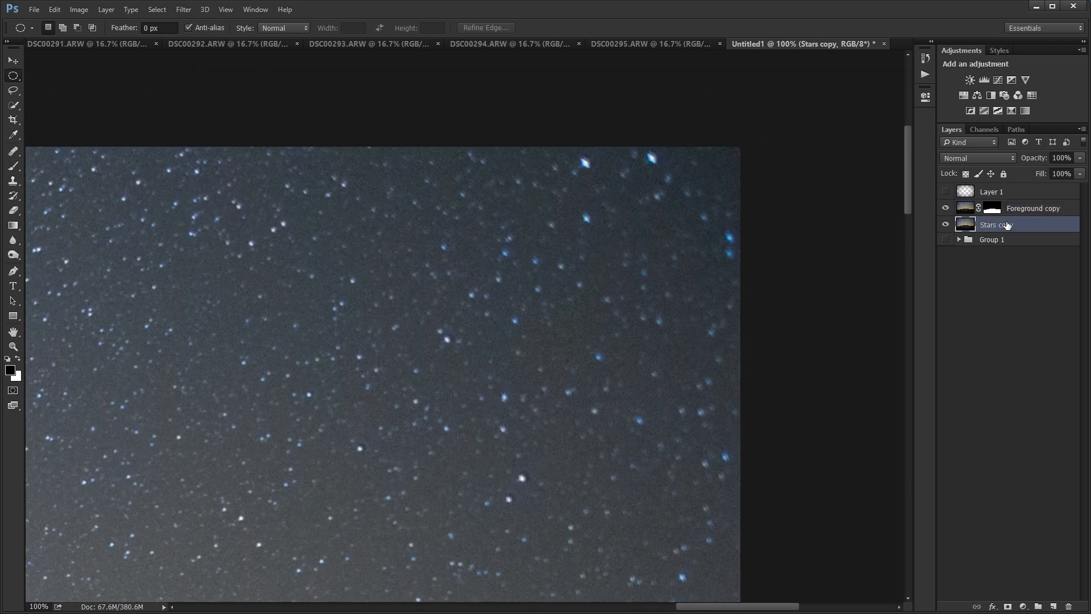
key(ctrl+j)
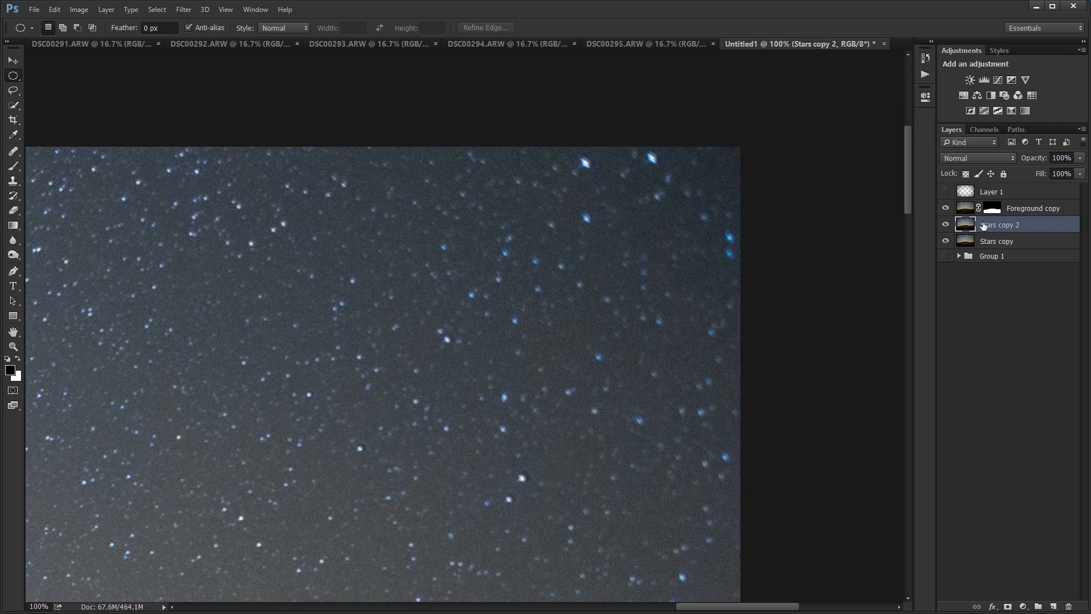
click(947, 208)
Step: Apply Unsharp Mask to Stars copy 2 with an amount of 150%, a radius of 2 pixels and a threshold of 2 levels
key(ctrl+alt+f)
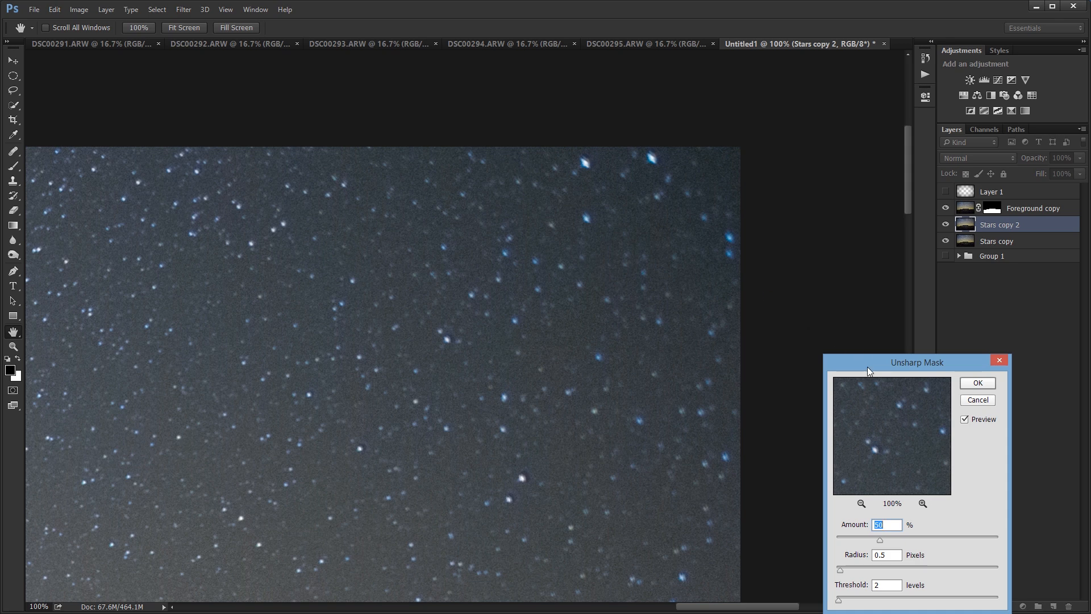
drag(865, 367, 243, 218)
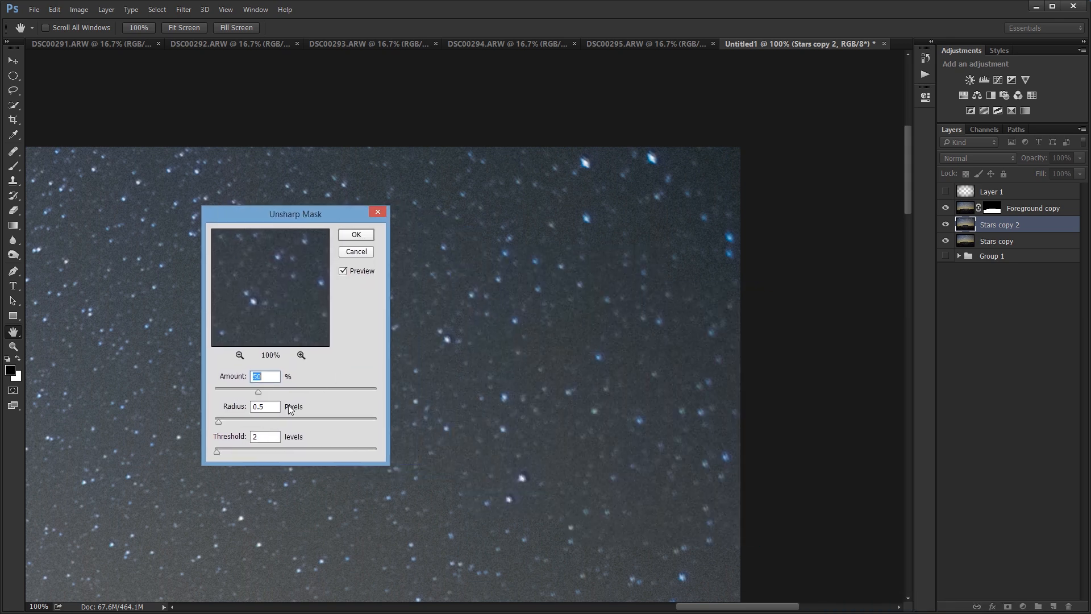
click(261, 407)
text(2)
key(Tab)
text(0)
double_click(277, 376)
text(150)
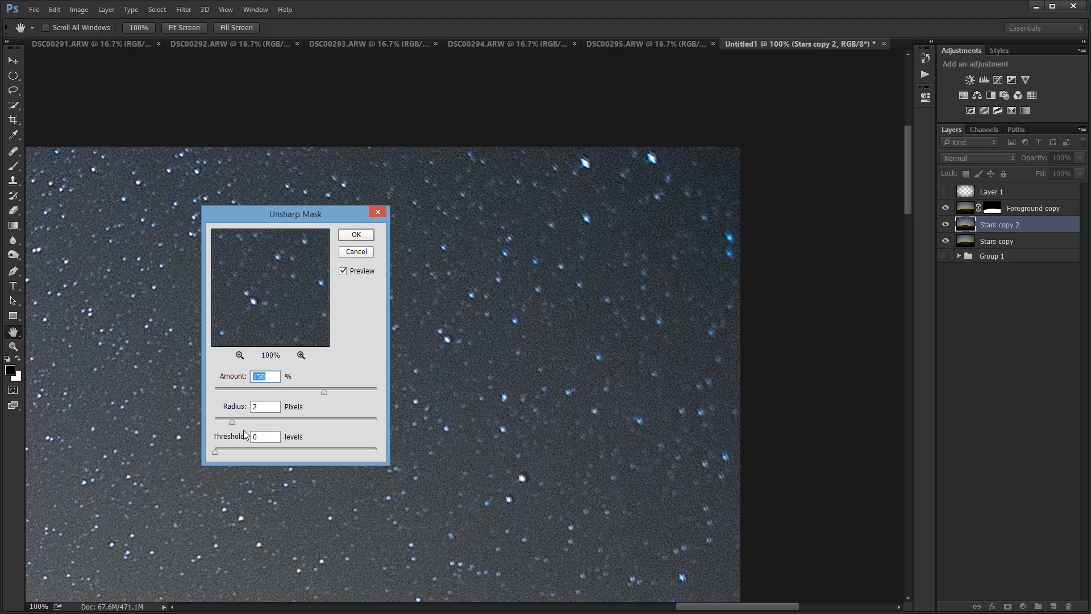
click(262, 436)
text(2)
click(357, 235)
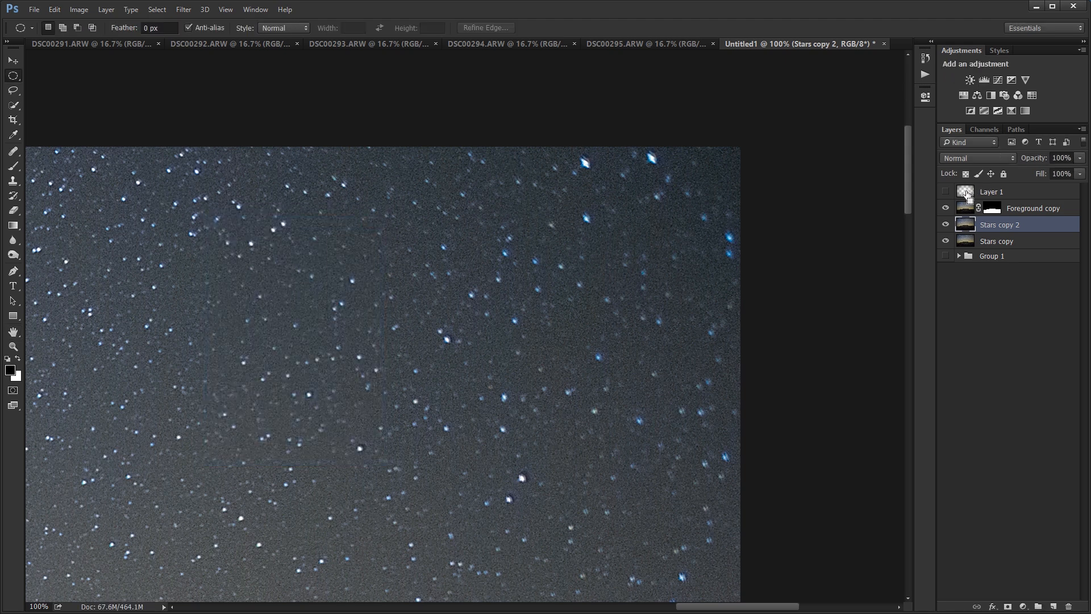
Step: Mask Stars copy 2 with a selection loaded from Layer 1's transparency, and check the sharpened stars near the corner
ctrl+click(968, 195)
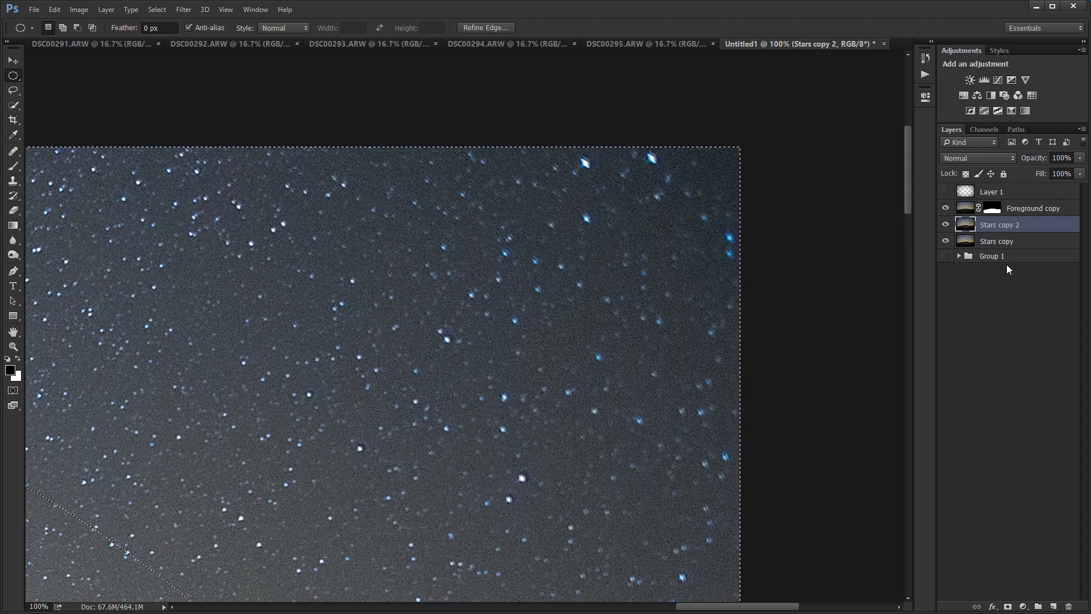
click(1007, 607)
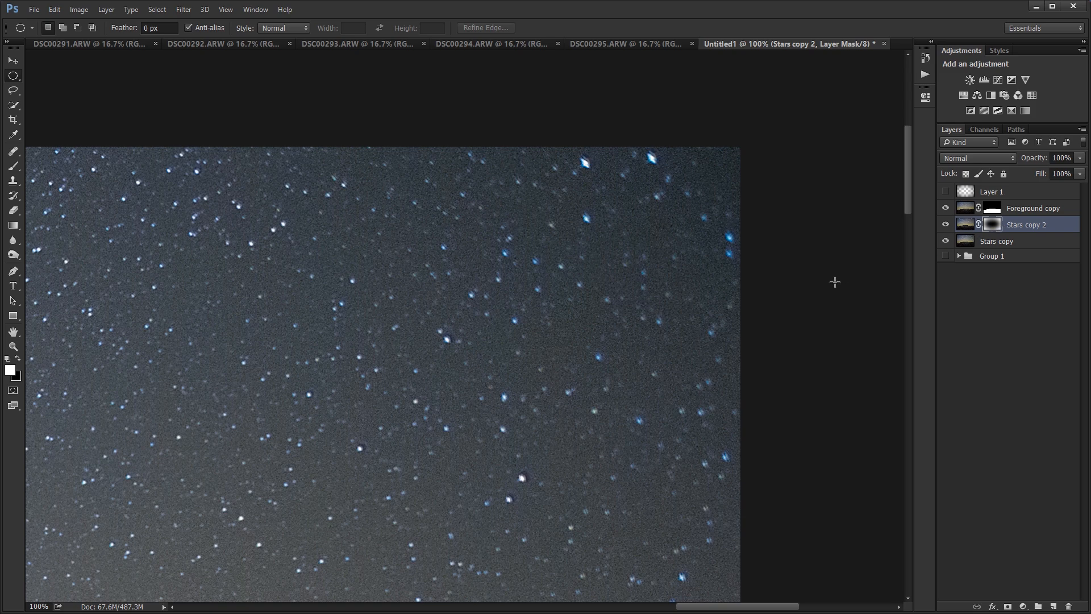
drag(568, 344, 875, 209)
drag(409, 336, 728, 231)
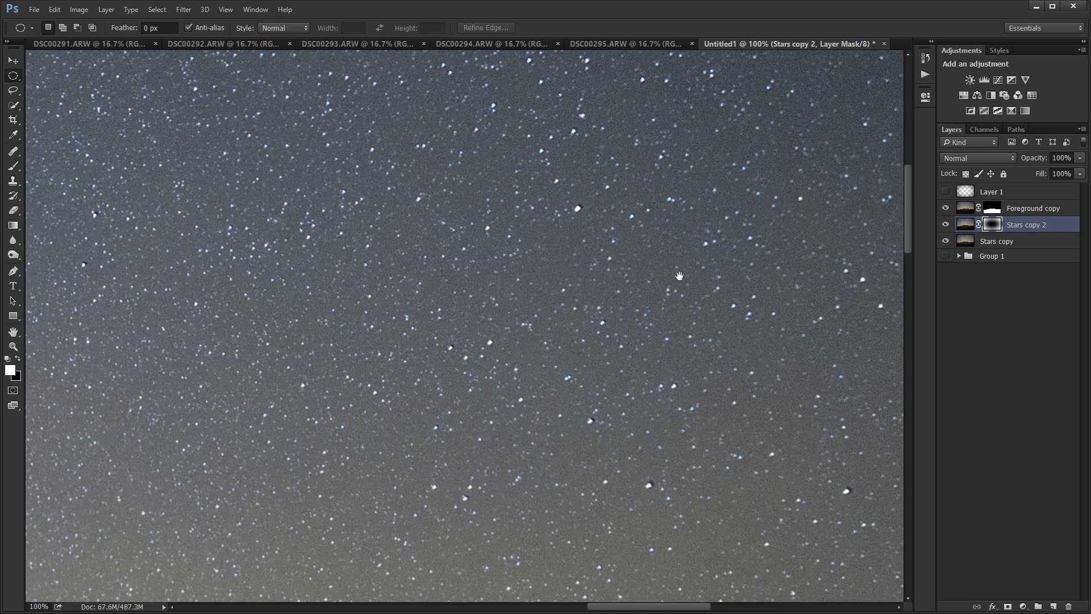
Step: Compare the sharpened stars in the upper-right corner with those towards the middle of the sky at 100%
drag(335, 399, 678, 192)
drag(348, 448, 620, 278)
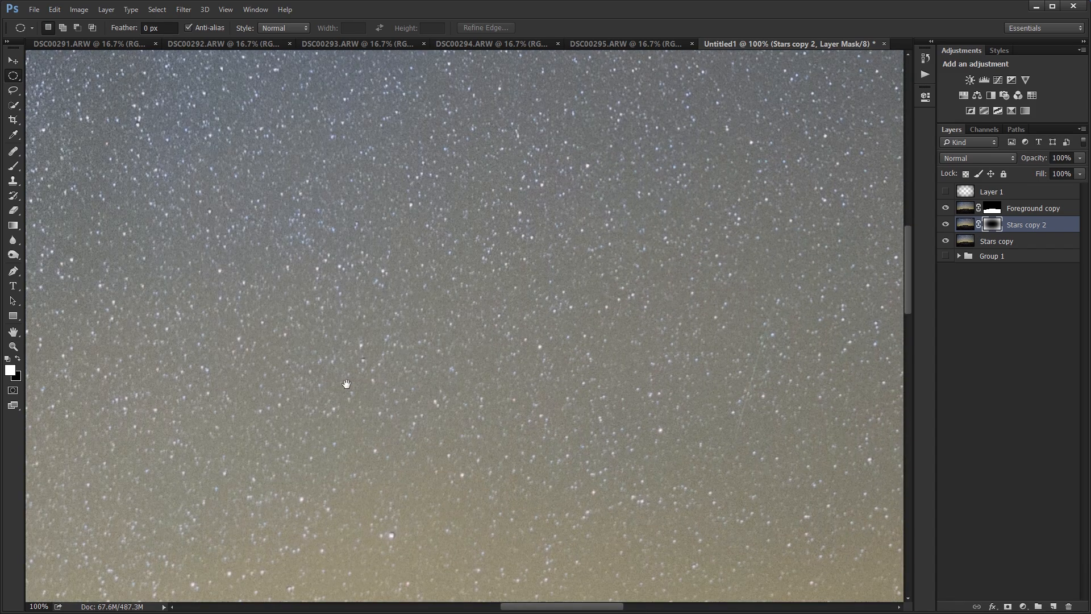
drag(346, 383, 668, 246)
drag(822, 194, 295, 456)
drag(754, 213, 361, 444)
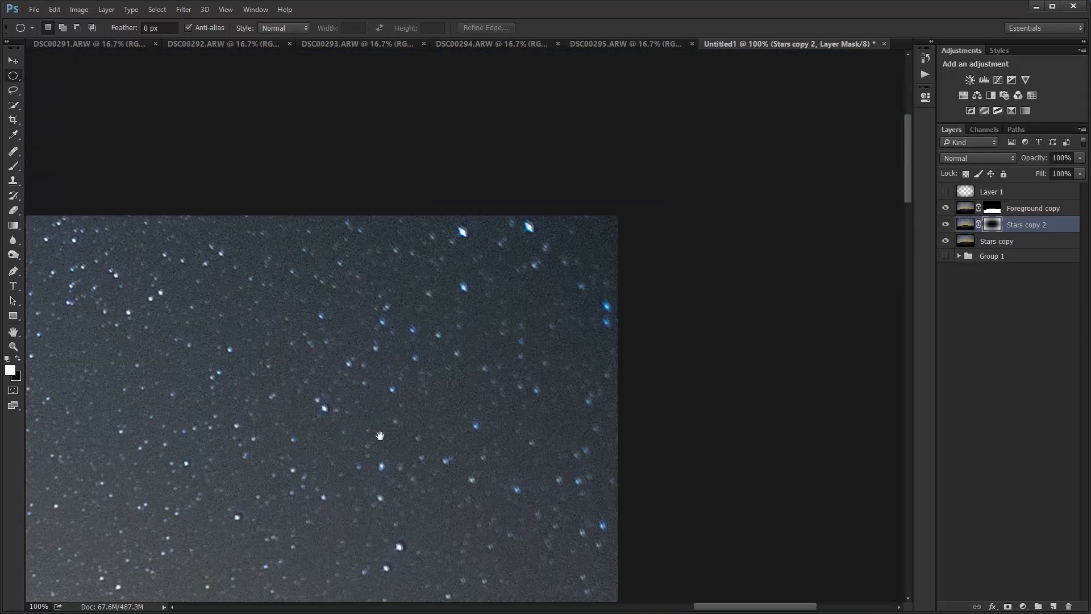
drag(523, 351, 870, 183)
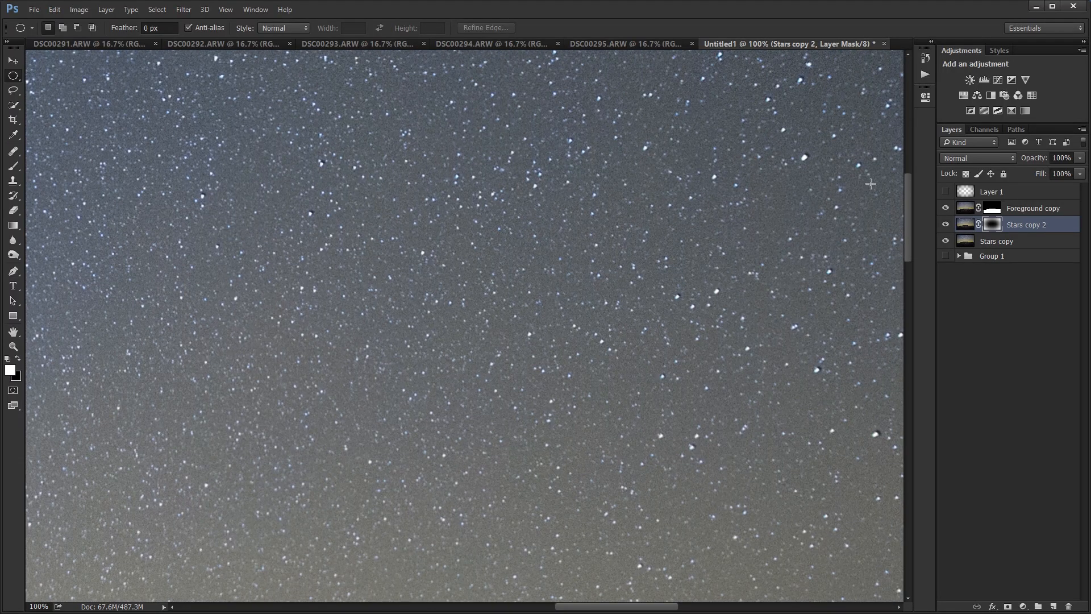
Step: Merge the Stars copy 2 and Stars copy layers into one layer
key(ctrl+0)
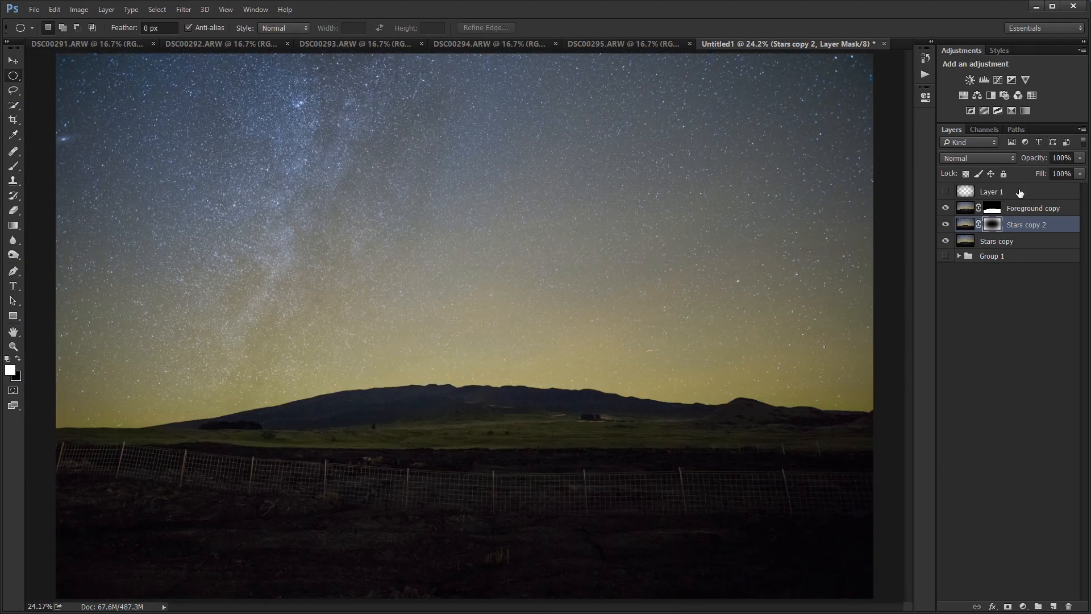
shift+click(1011, 242)
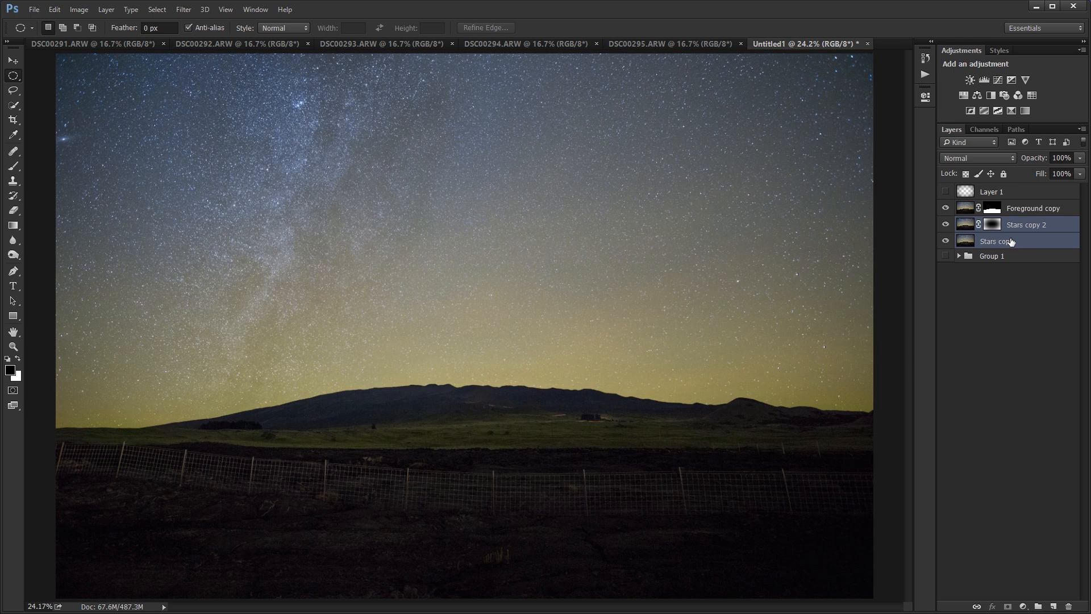
key(ctrl+e)
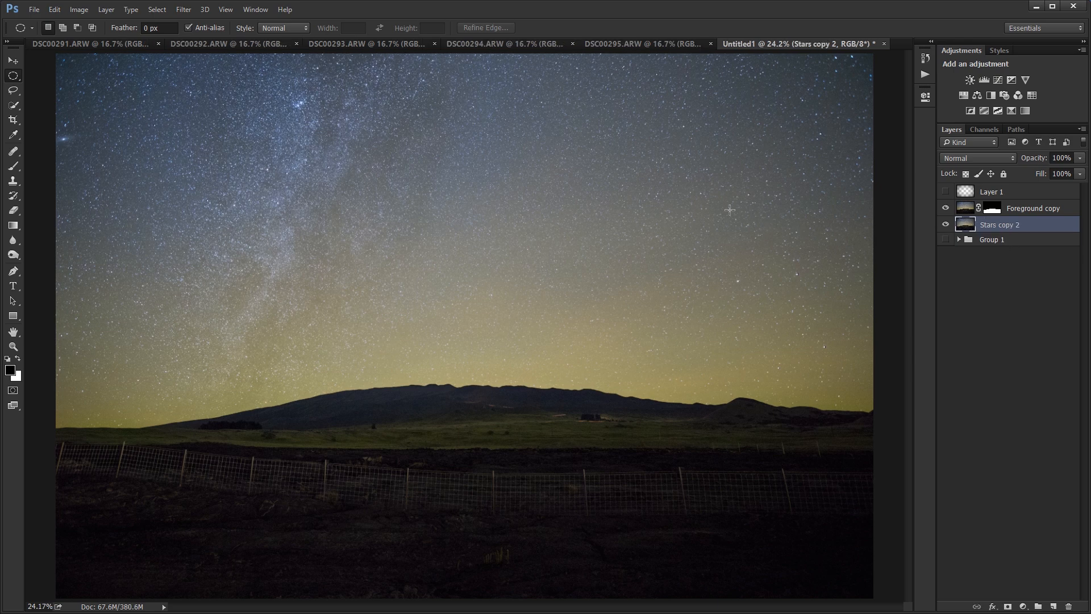
Step: Apply Unsharp Mask to the merged stars layer with an amount of 100%, a radius of 2 pixels and a threshold of 2 levels
key(ctrl+1)
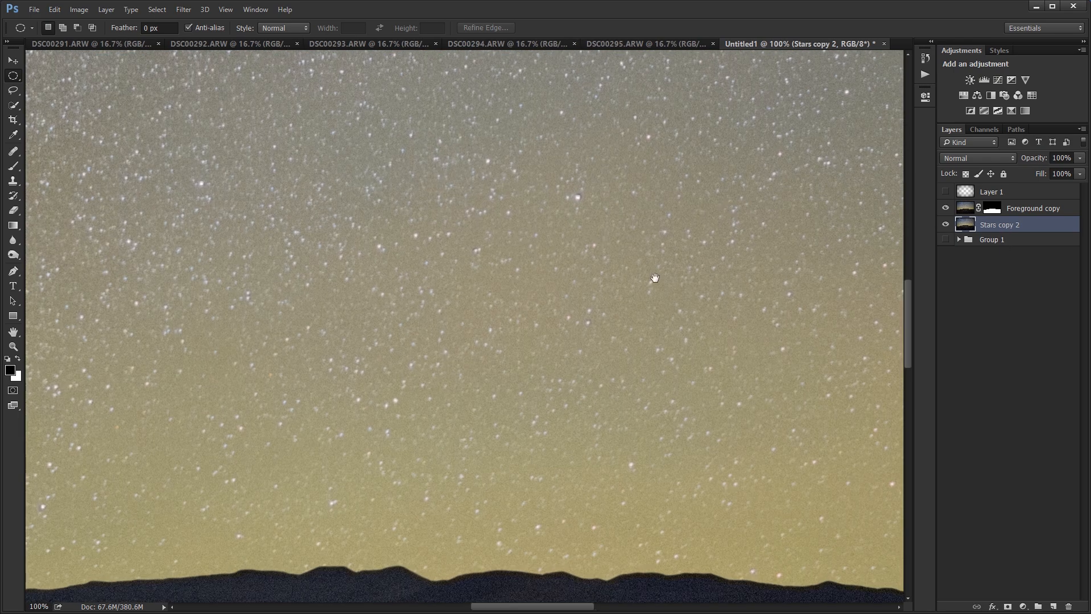
key(ctrl+shift+u)
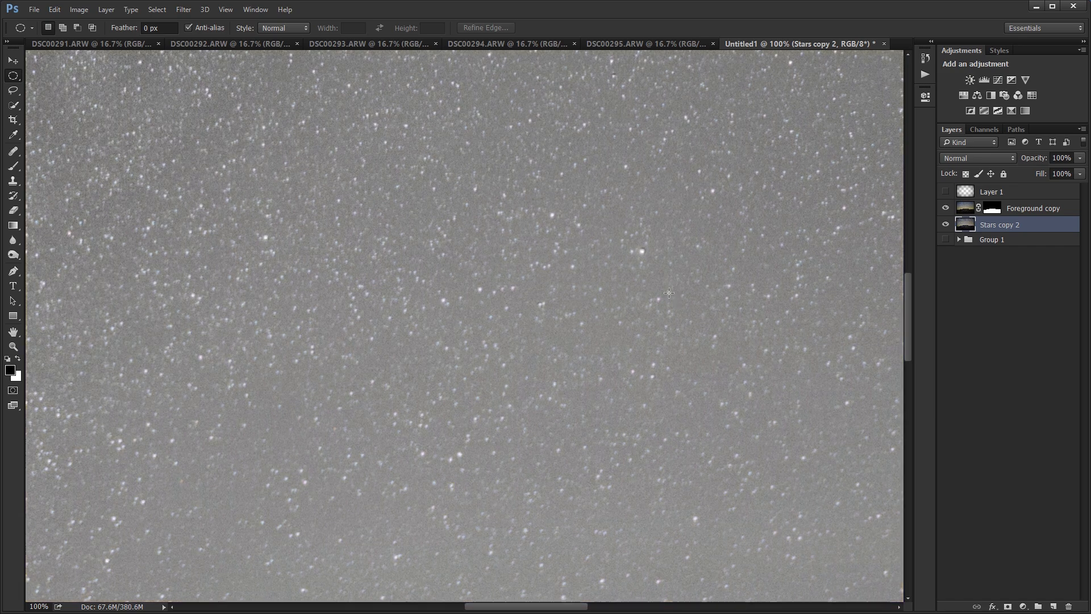
key(ctrl+z)
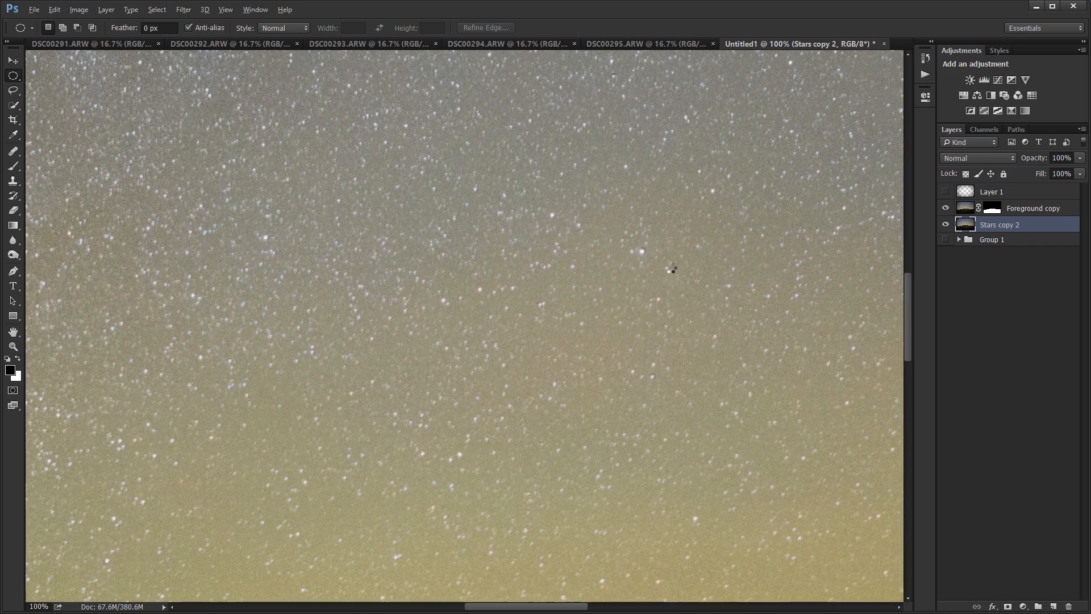
key(ctrl+alt+f)
drag(318, 217, 310, 207)
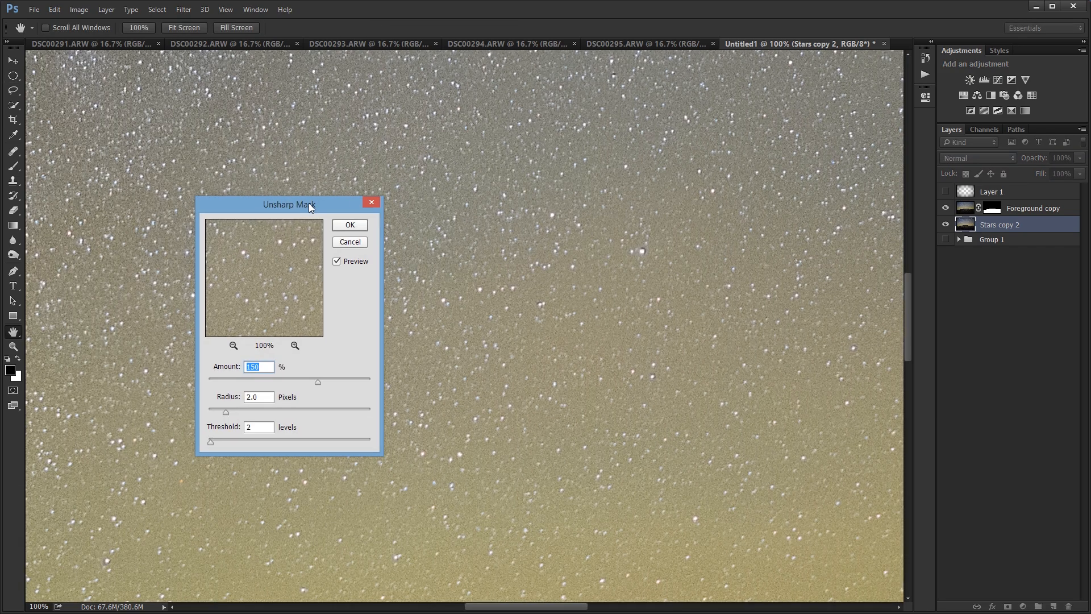
key(Tab)
key(shift+Tab)
text(100)
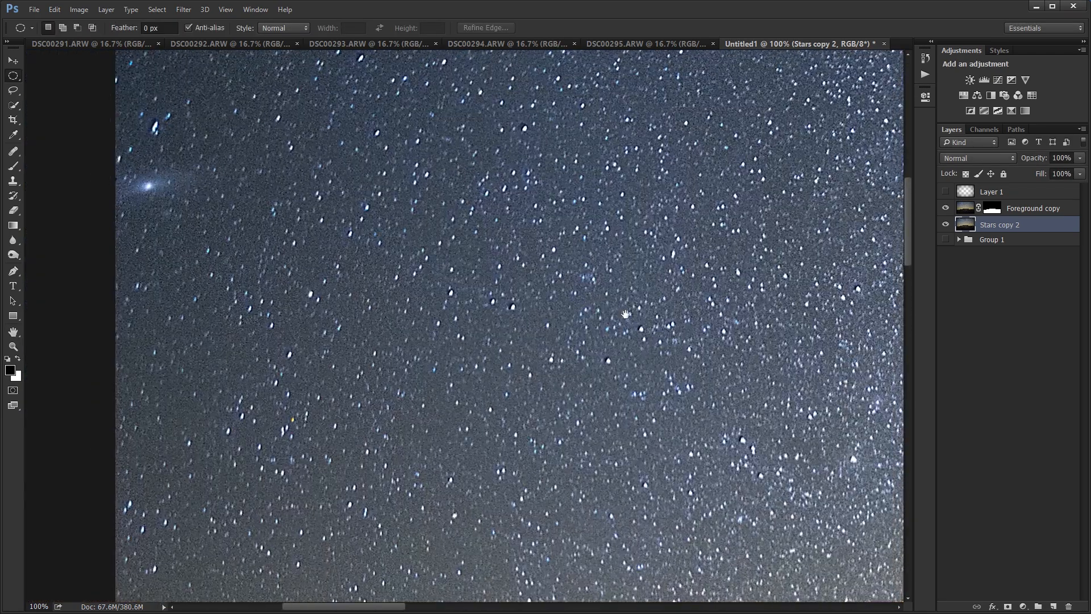
Step: Retouch the dark-haloed bright stars above the hills near the sky's right edge with the Healing Brush on Stars copy 2
scroll(665, 430, up, 5)
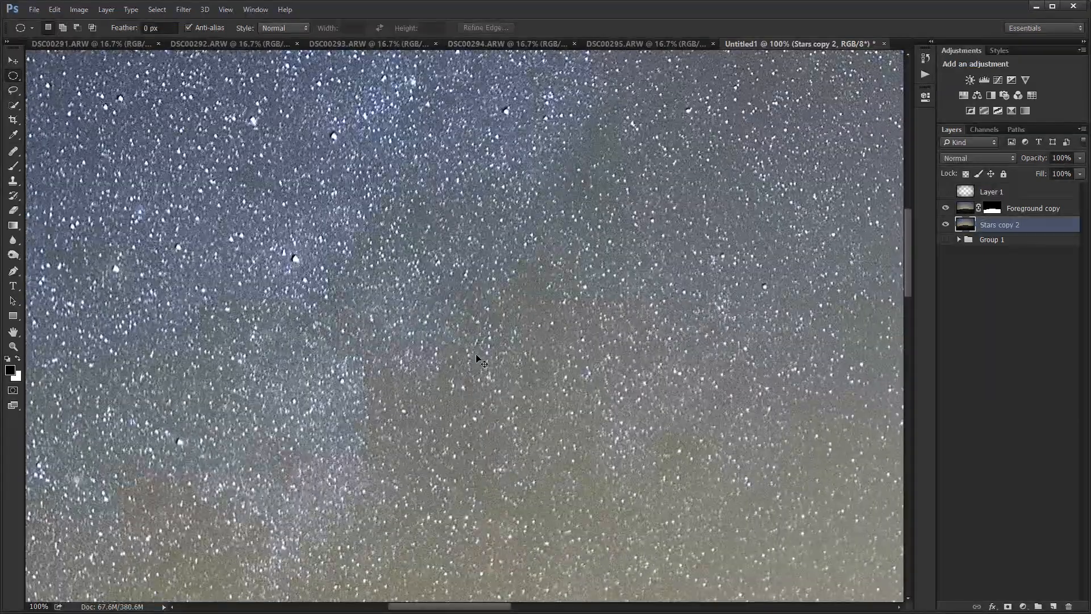
key(ctrl+0)
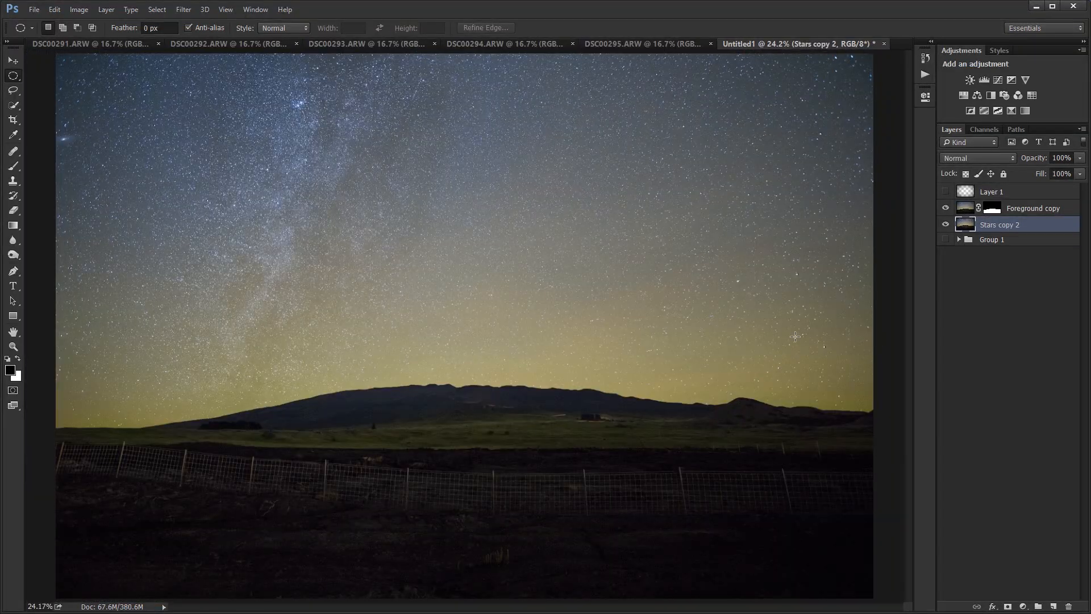
scroll(795, 336, up, 5)
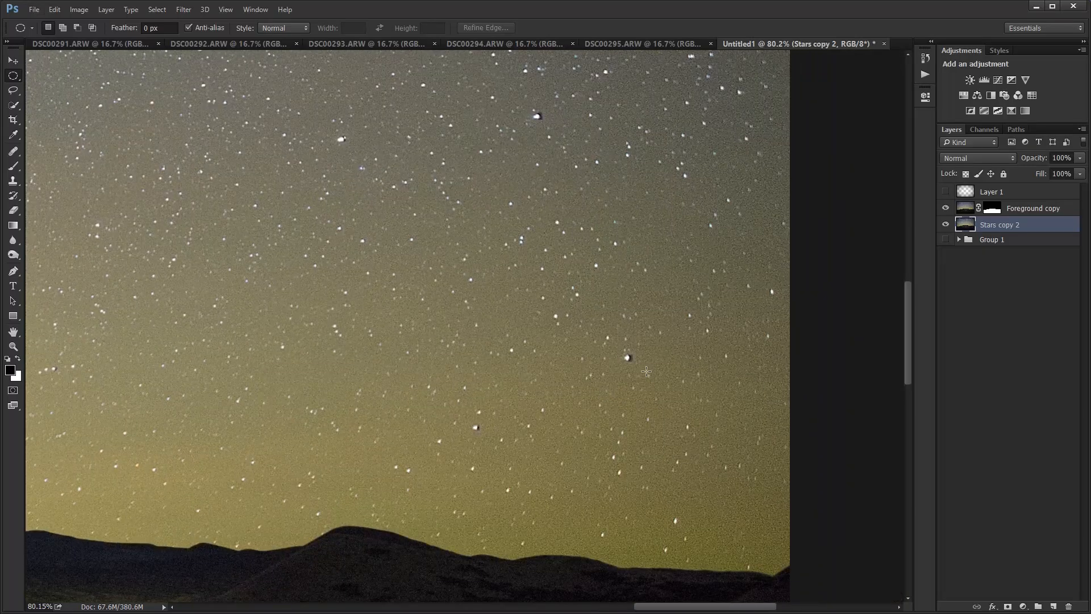
scroll(631, 364, up, 3)
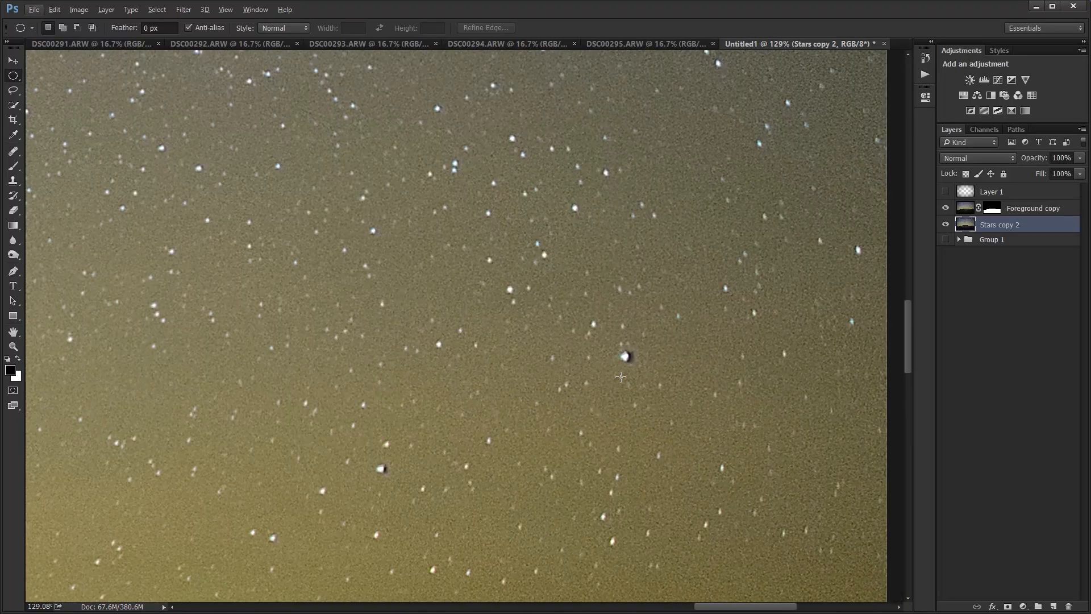
drag(649, 362, 628, 281)
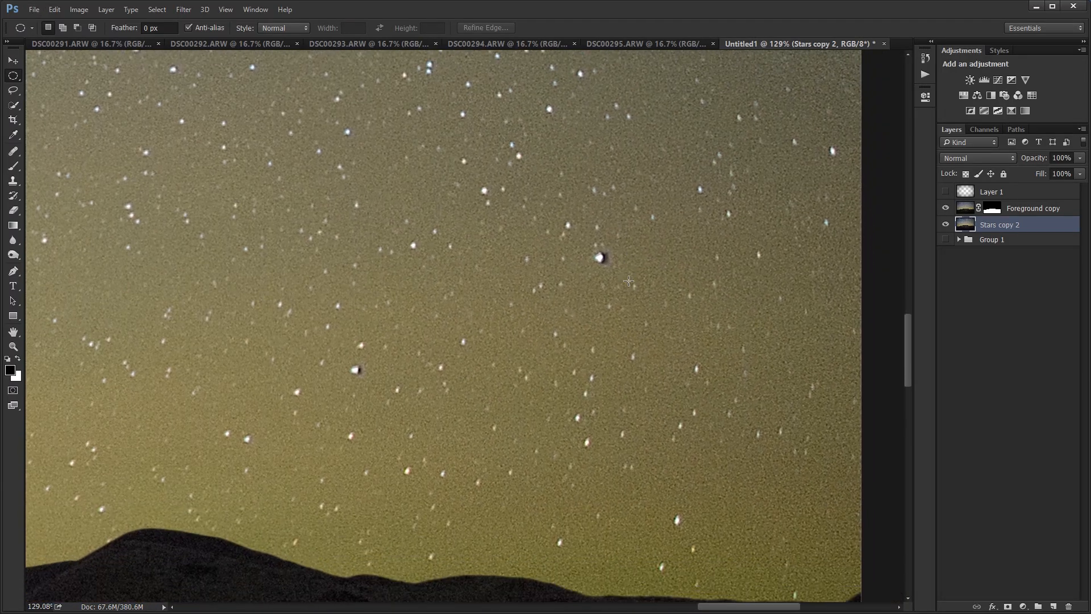
key(s)
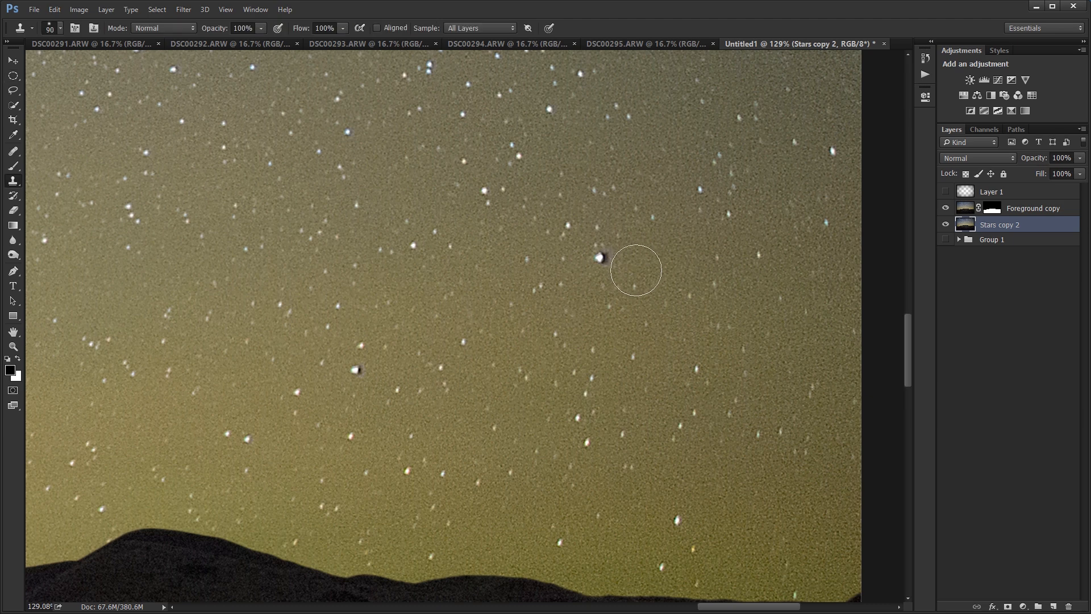
key(bracketleft)
key(bracketleft)
key(j)
key(bracketright)
key(bracketright)
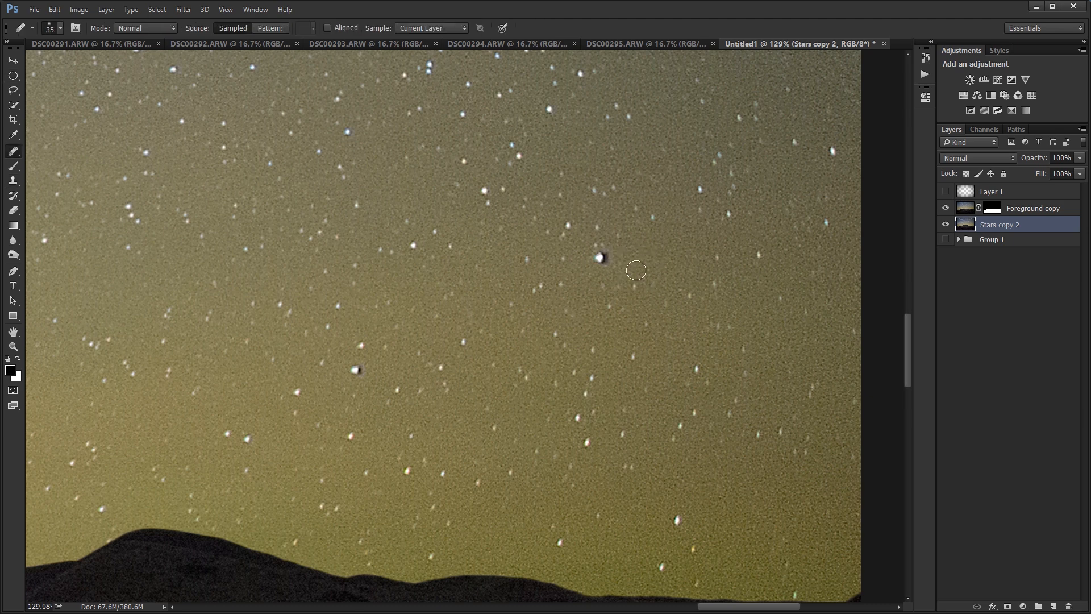
click(600, 257)
click(357, 370)
drag(522, 257, 633, 550)
drag(534, 310, 525, 404)
click(552, 284)
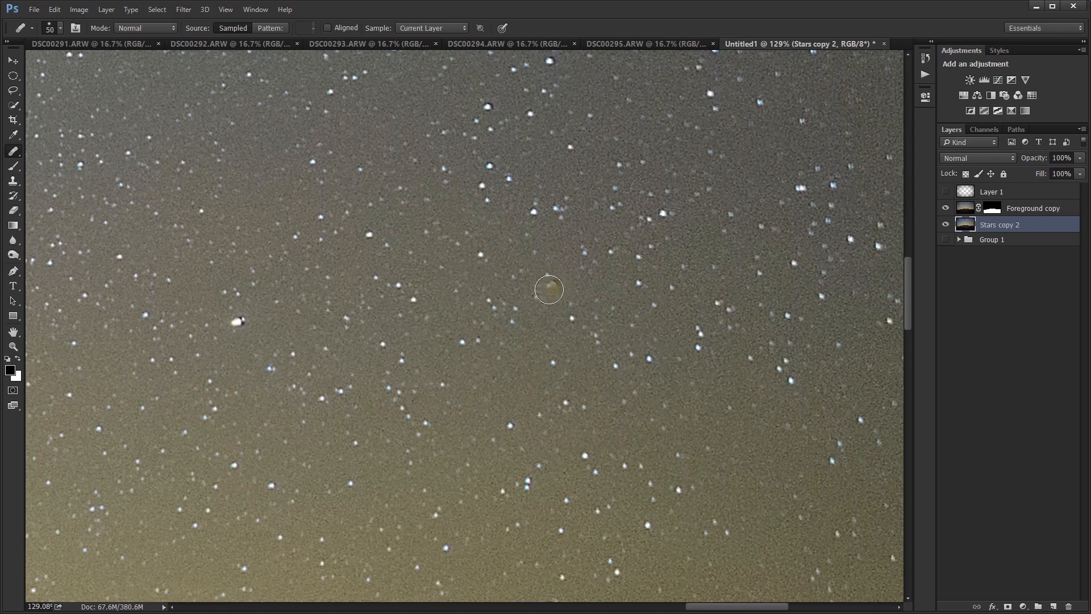
Step: Examine the noise in the mountain and grass of the foreground at 100%
scroll(621, 367, down, 5)
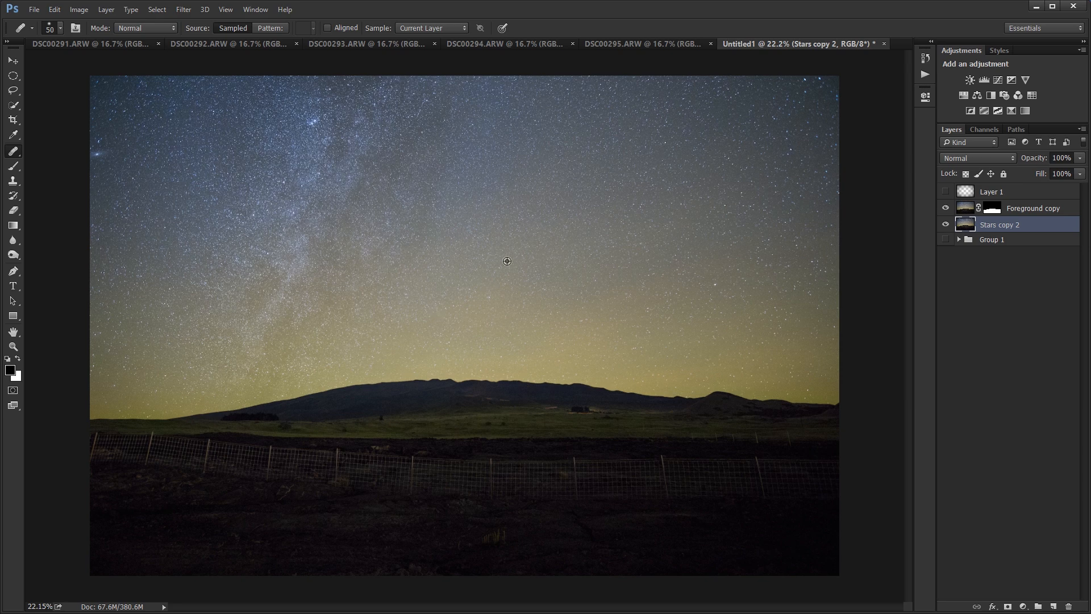
scroll(508, 261, up, 4)
scroll(561, 406, up, 4)
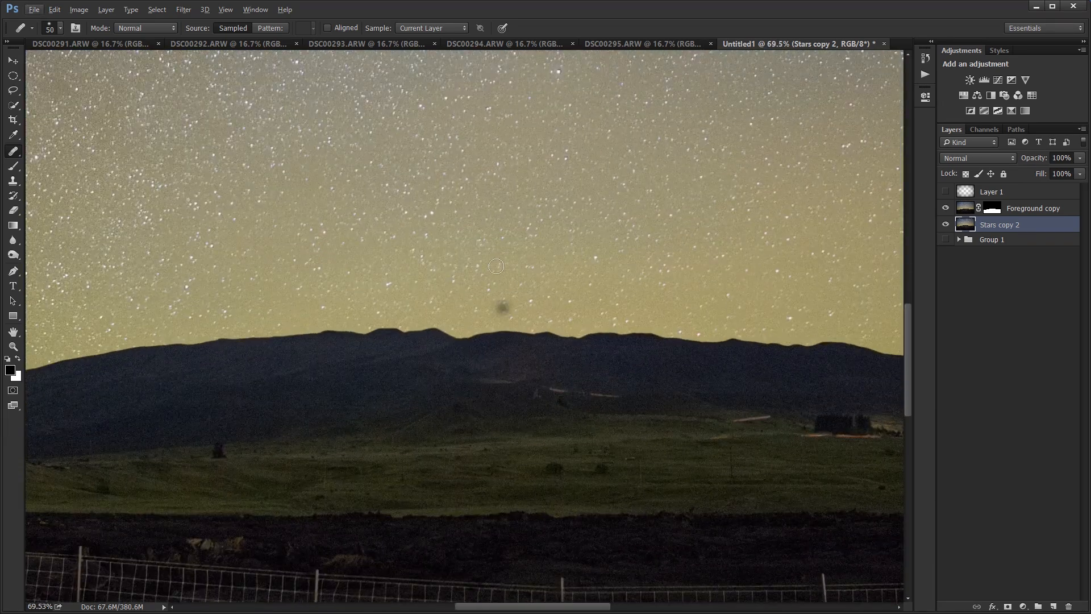
key(alt+v)
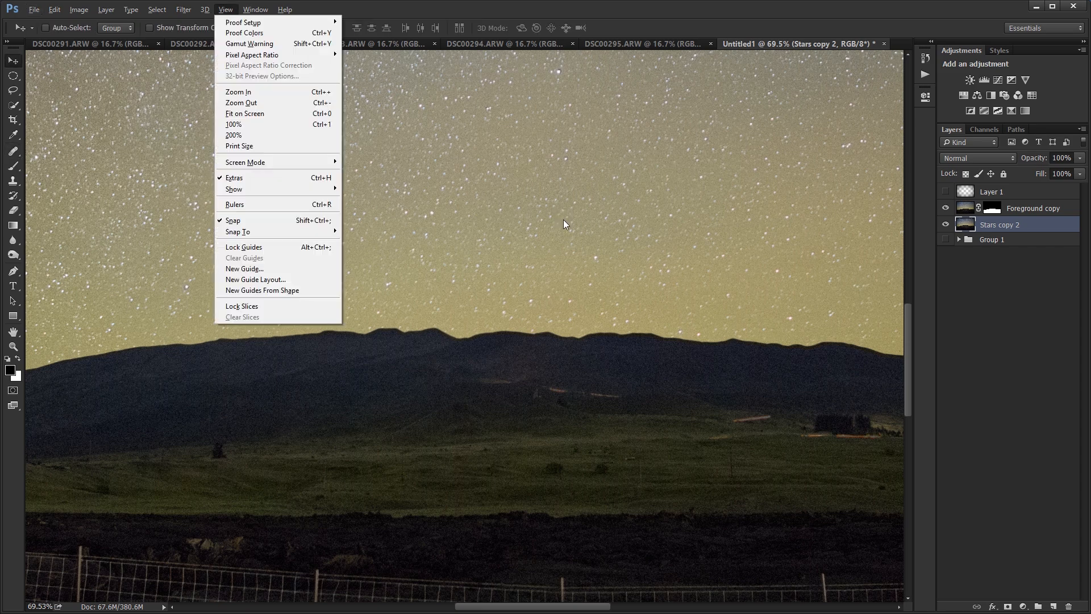
click(682, 3)
drag(435, 434, 638, 365)
scroll(375, 371, up, 3)
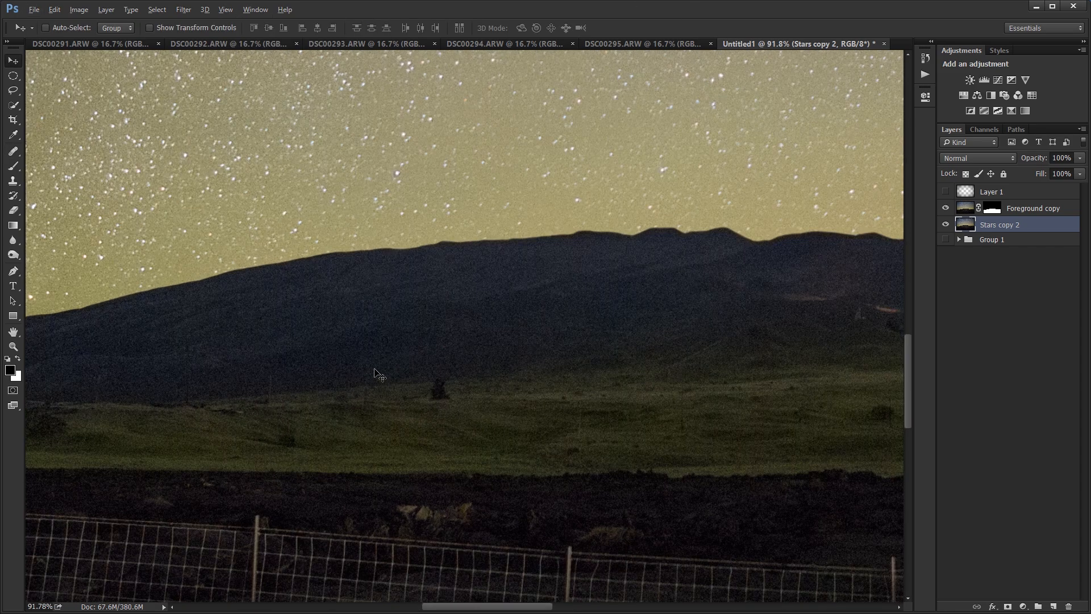
drag(582, 312, 398, 277)
scroll(396, 401, up, 1)
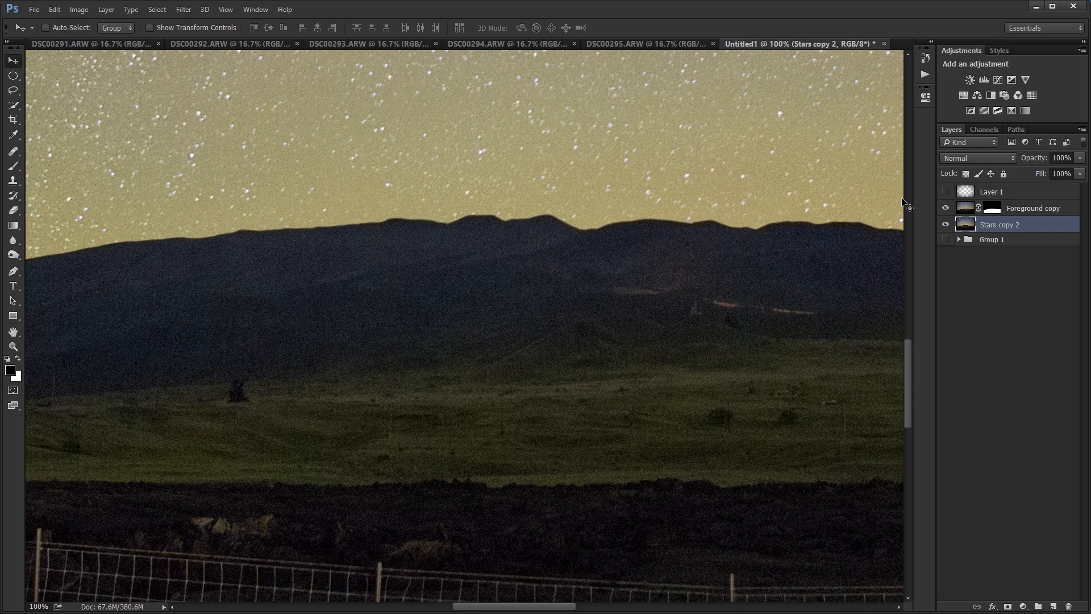
Step: Open Noiseware on the Foreground copy layer in a smaller window and choose the Night Scene preset
click(1012, 210)
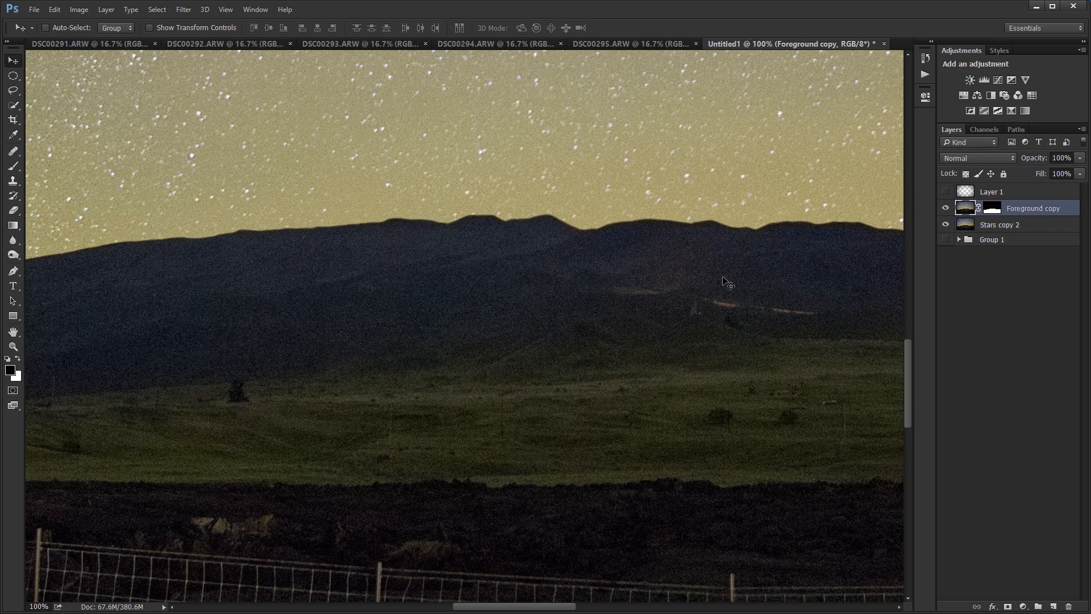
key(ctrl+alt+f)
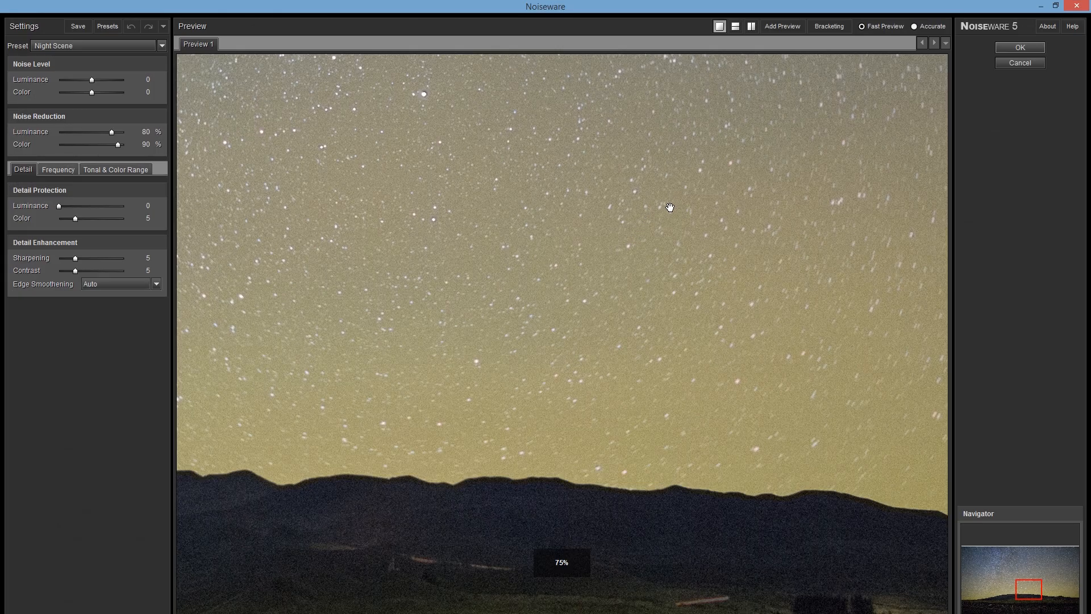
drag(498, 418, 796, 199)
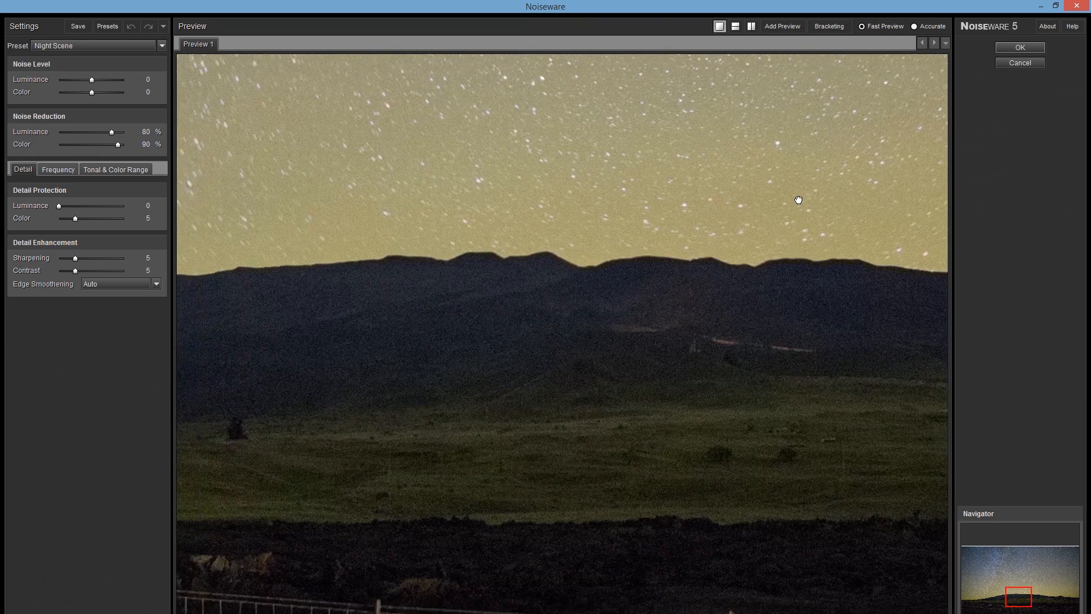
drag(452, 324, 653, 279)
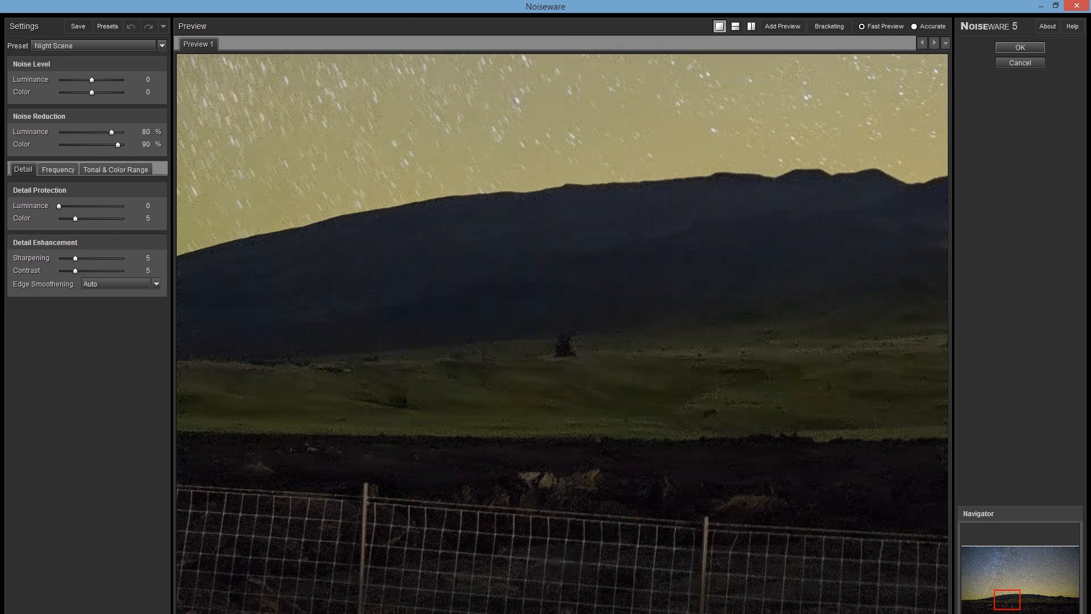
click(1056, 7)
drag(594, 99, 543, 76)
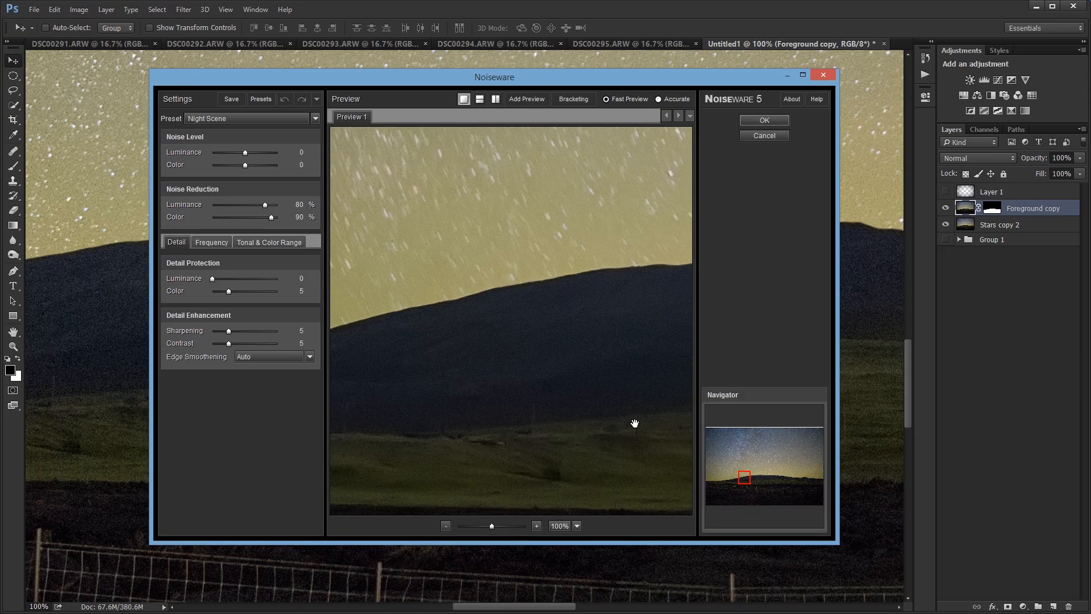
drag(633, 422, 463, 317)
click(225, 120)
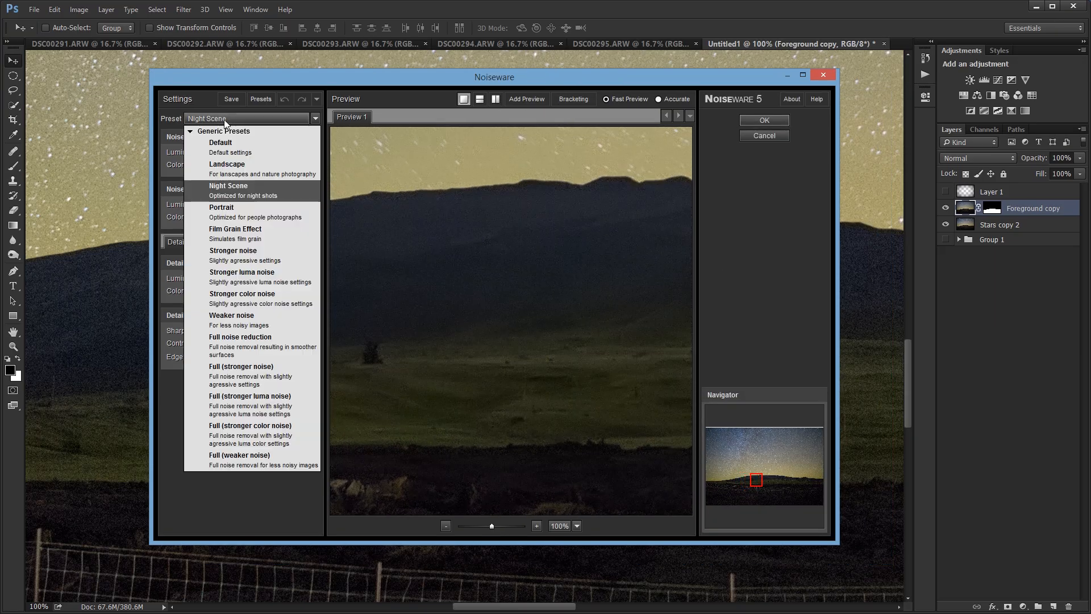
click(233, 193)
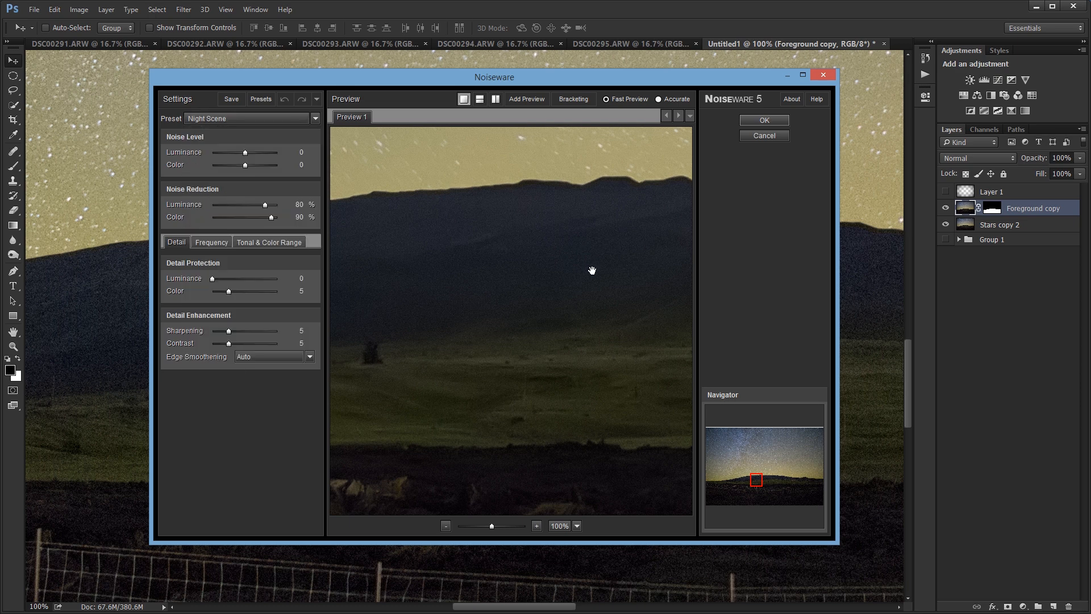
Step: Set Noiseware's luminance noise level to -11 and check the preview across the mountain, grass and fence
drag(591, 268, 500, 253)
drag(432, 282, 473, 305)
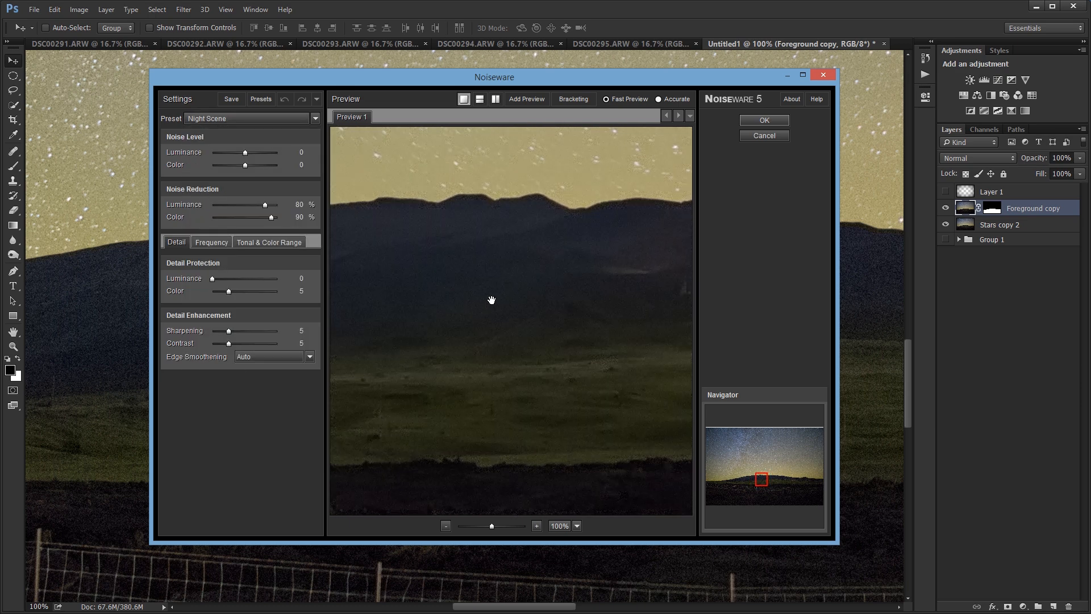
click(227, 152)
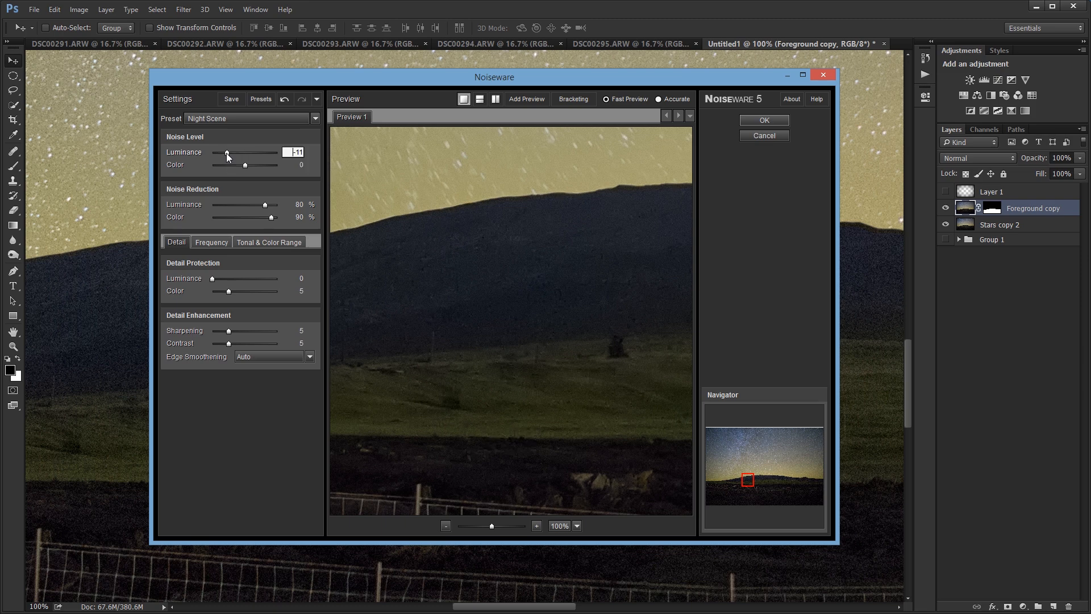
drag(445, 361, 573, 304)
drag(455, 321, 792, 295)
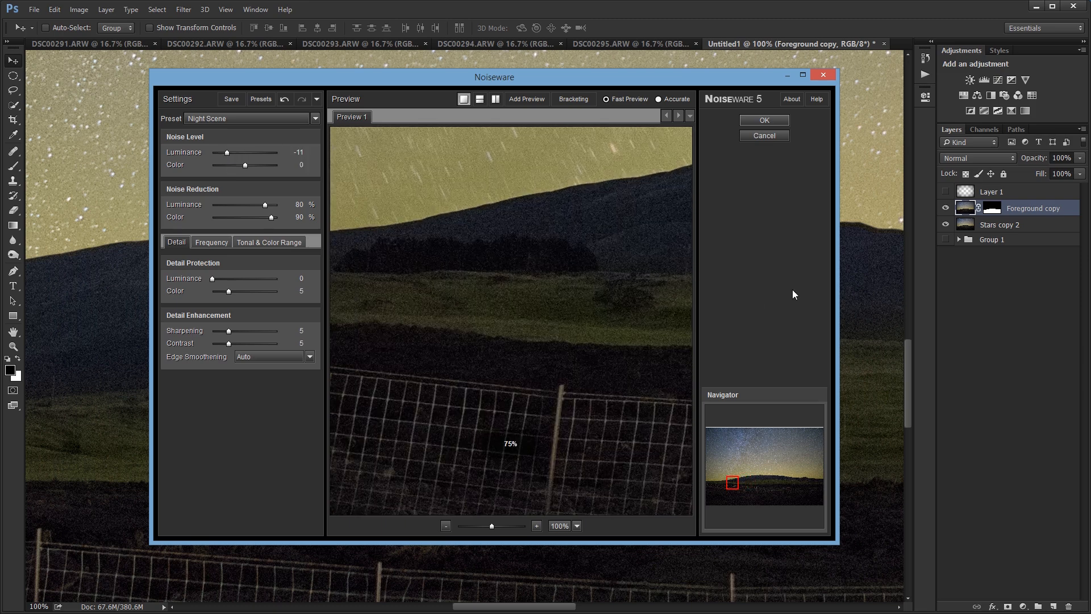
drag(551, 284, 415, 295)
mouse_move(500, 284)
mouse_down()
mouse_move(258, 332)
mouse_move(486, 285)
mouse_up()
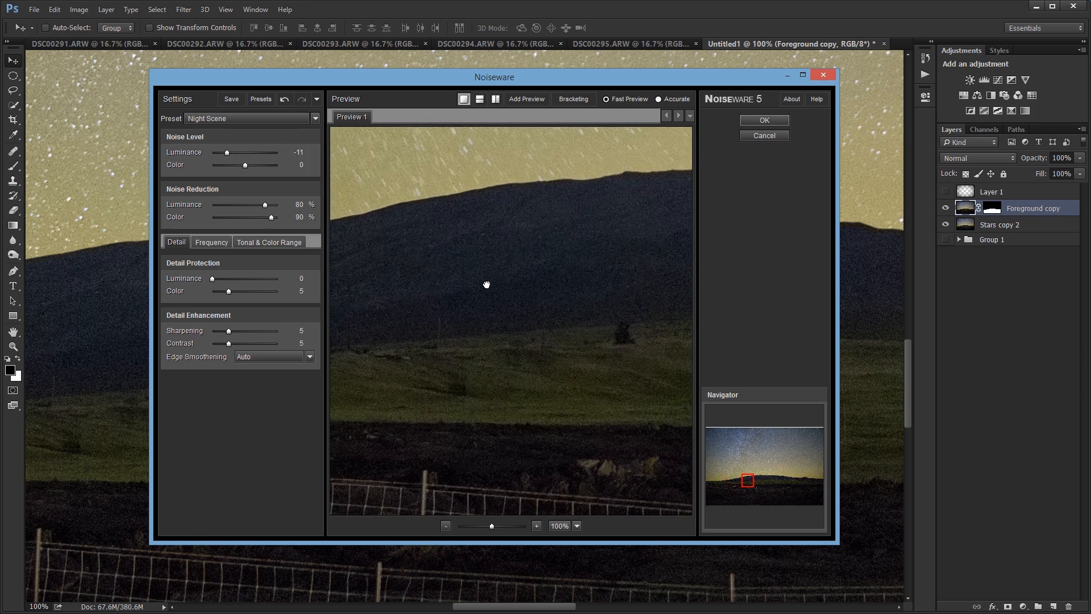
Step: Set Noiseware's frequency noise levels to +12 for high and +10 for mid, and check the preview along the mountain ridge
click(212, 243)
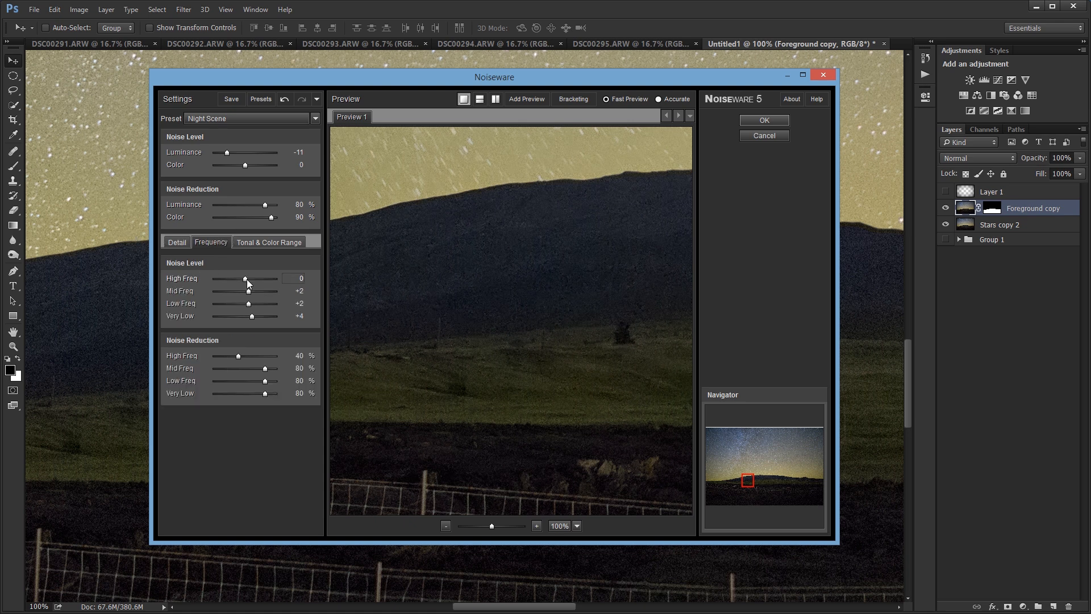
mouse_move(246, 279)
mouse_down()
mouse_move(267, 278)
mouse_move(262, 292)
mouse_up()
drag(570, 326, 382, 368)
drag(421, 321, 780, 337)
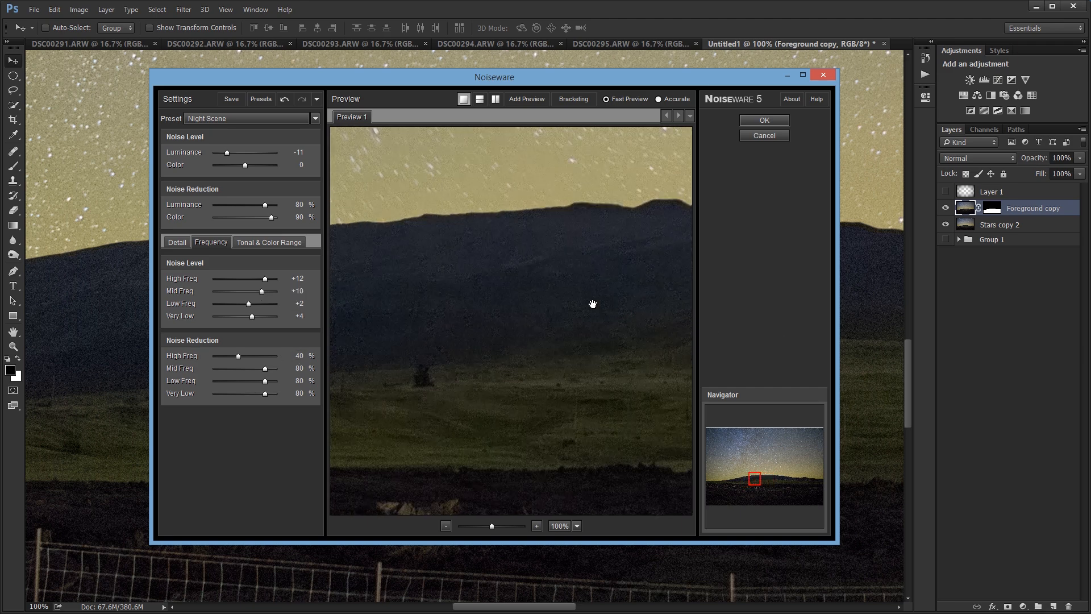
Step: Set Noiseware's luminance noise level to -12, apply the noise reduction to Foreground copy, and inspect the mountain and sky
drag(227, 152, 225, 152)
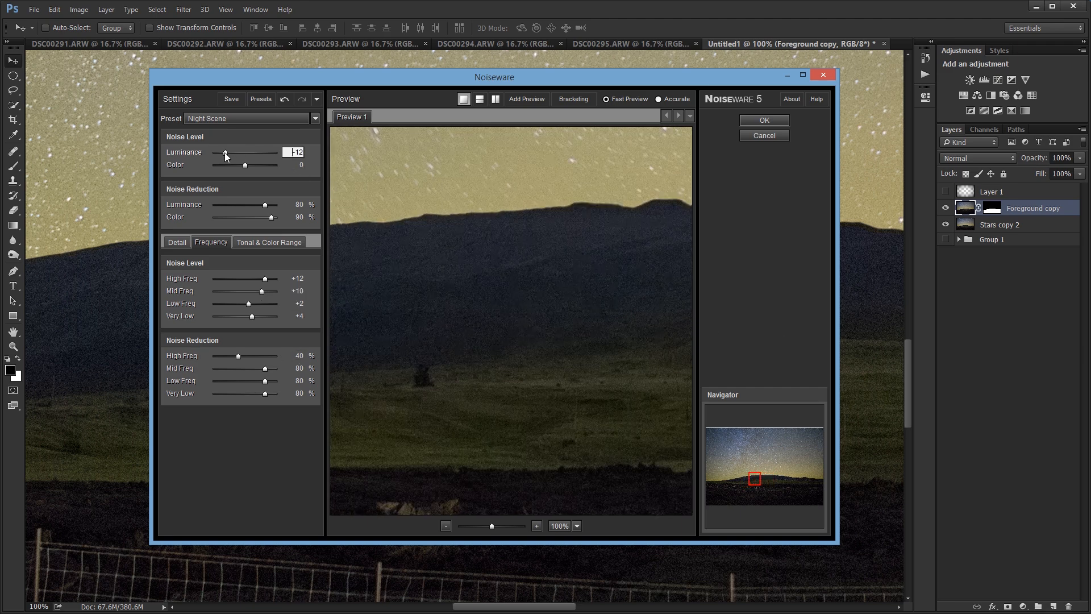
click(743, 124)
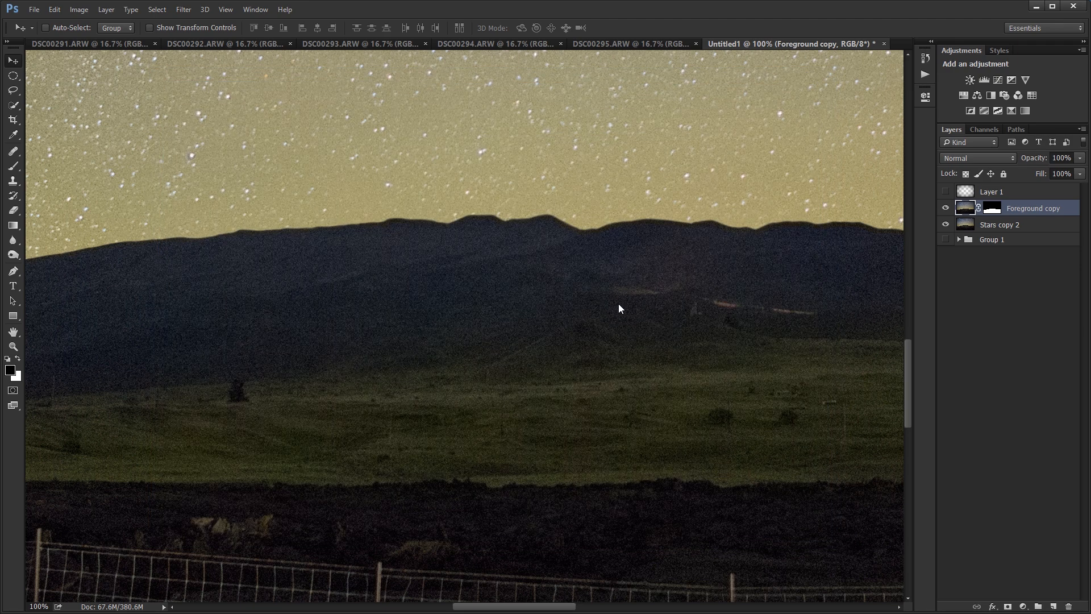
drag(568, 405, 432, 404)
scroll(398, 378, up, 5)
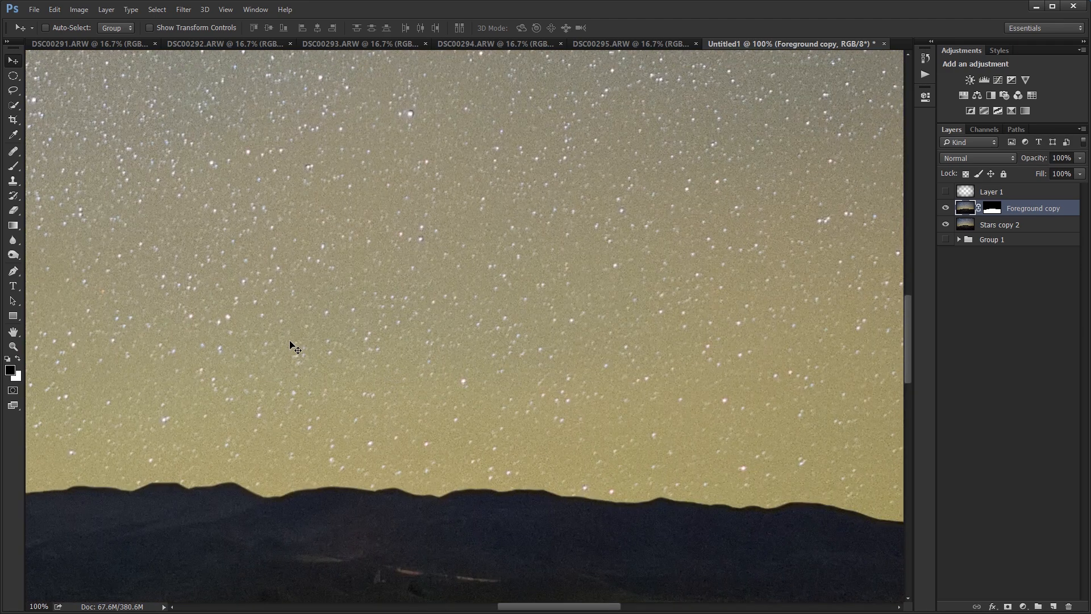
Step: Resize the whole image to 1280 pixels wide and compare it at 100% with and without the Foreground copy layer
key(ctrl+0)
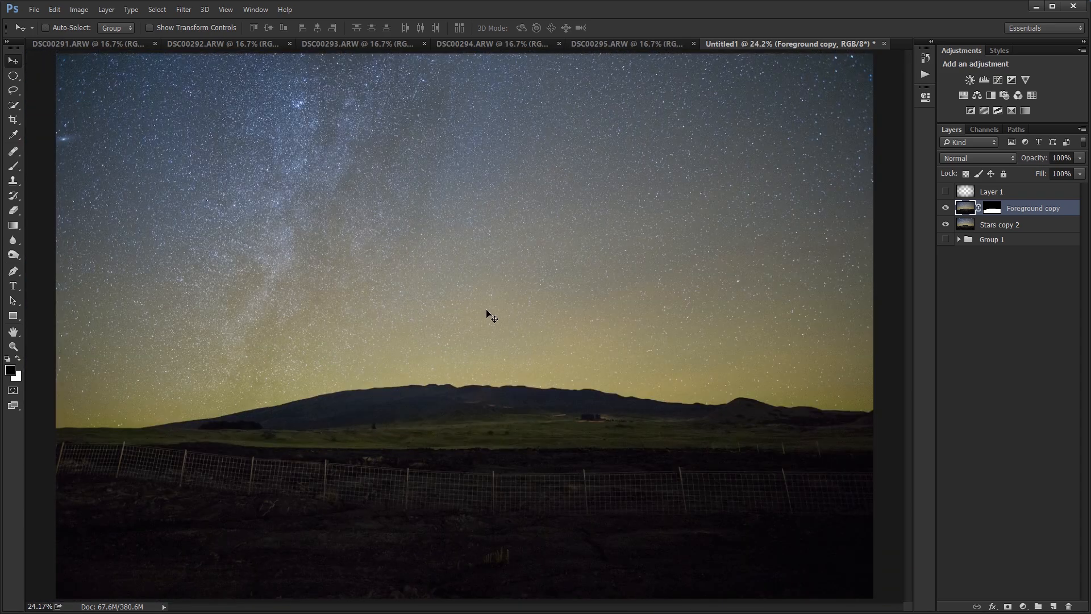
key(ctrl+alt+i)
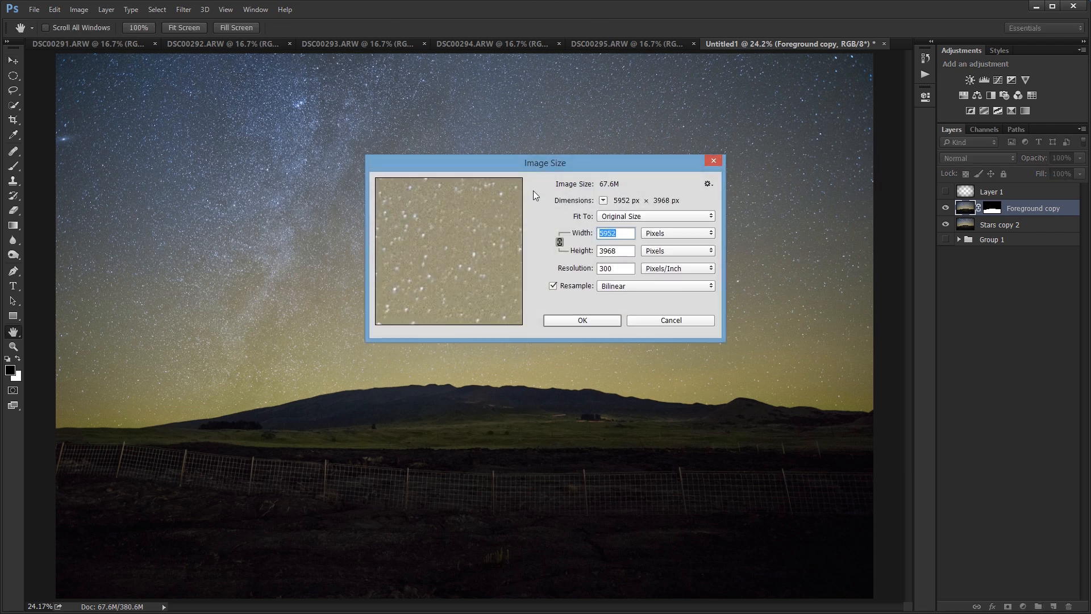
drag(536, 164, 554, 257)
text(1280)
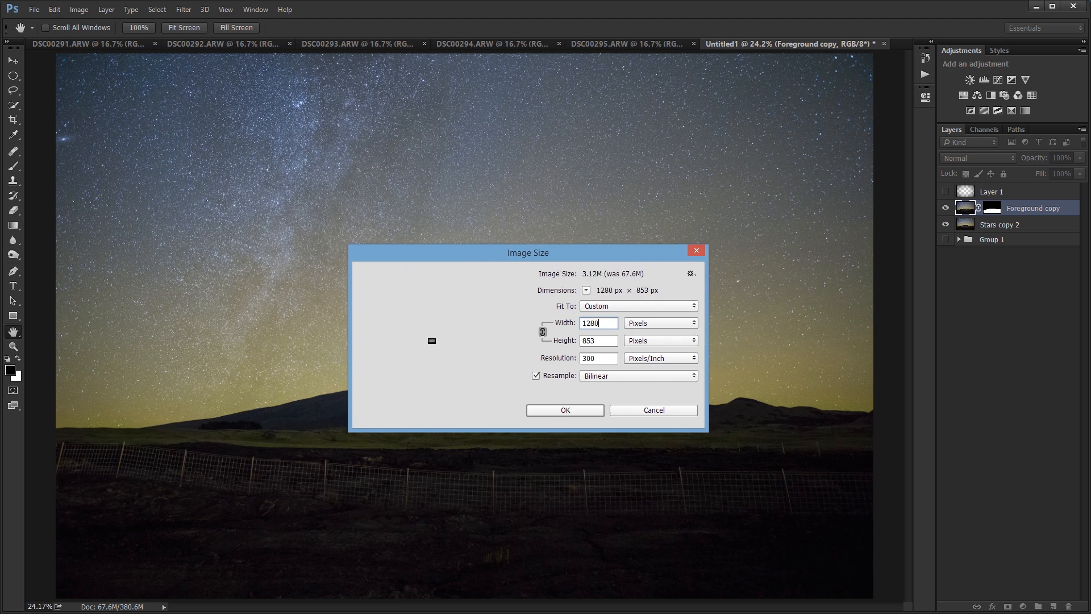
click(590, 408)
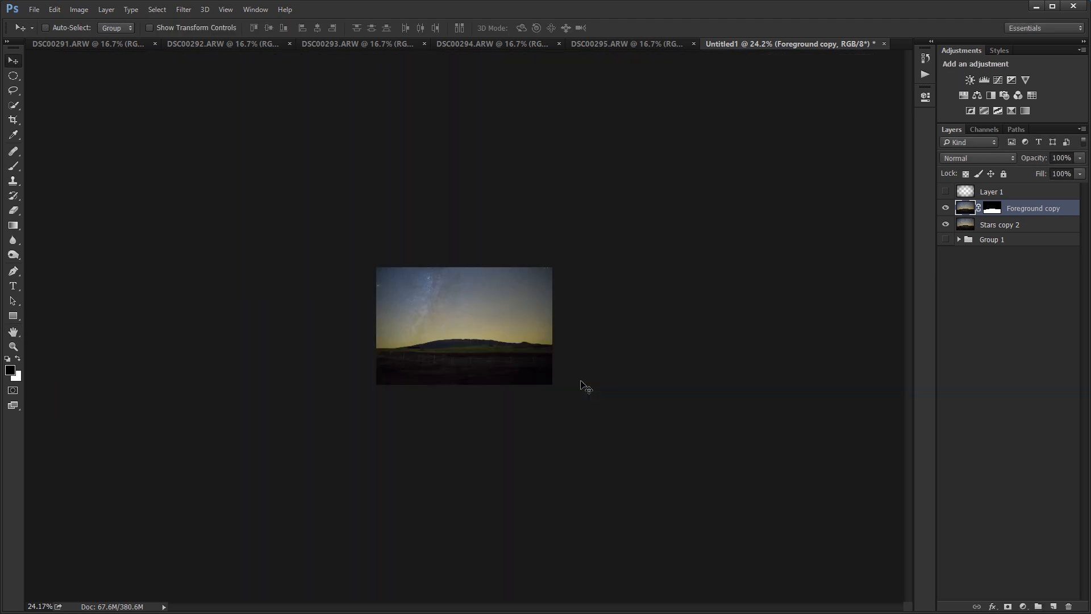
key(ctrl+1)
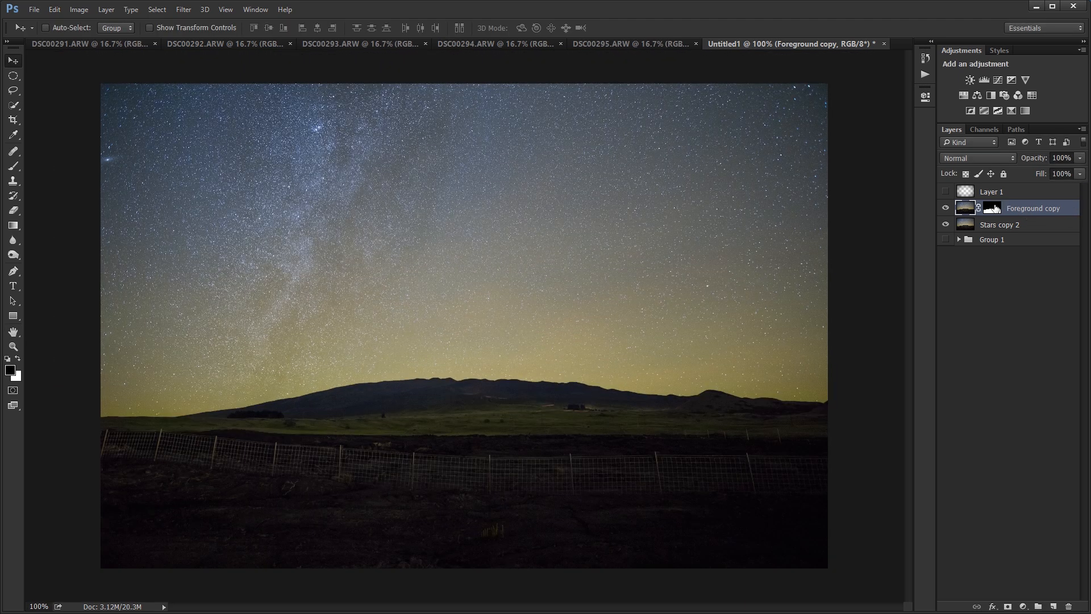
click(946, 207)
click(945, 208)
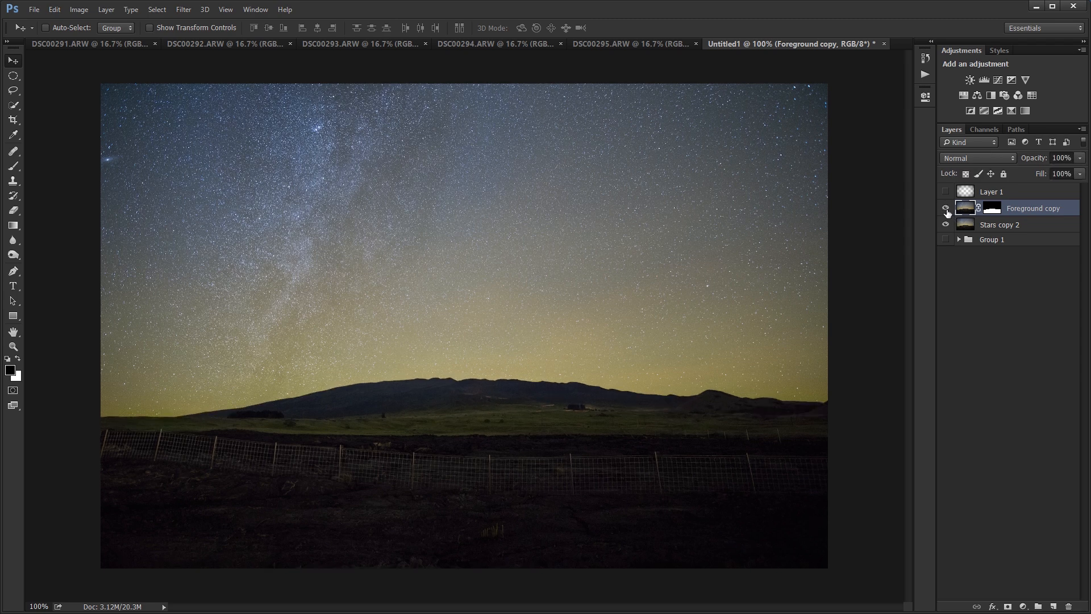
Step: Sharpen the Stars copy 2 layer with Unsharp Mask at amount 50%, radius 0.5 pixels and threshold 2 levels
click(1007, 226)
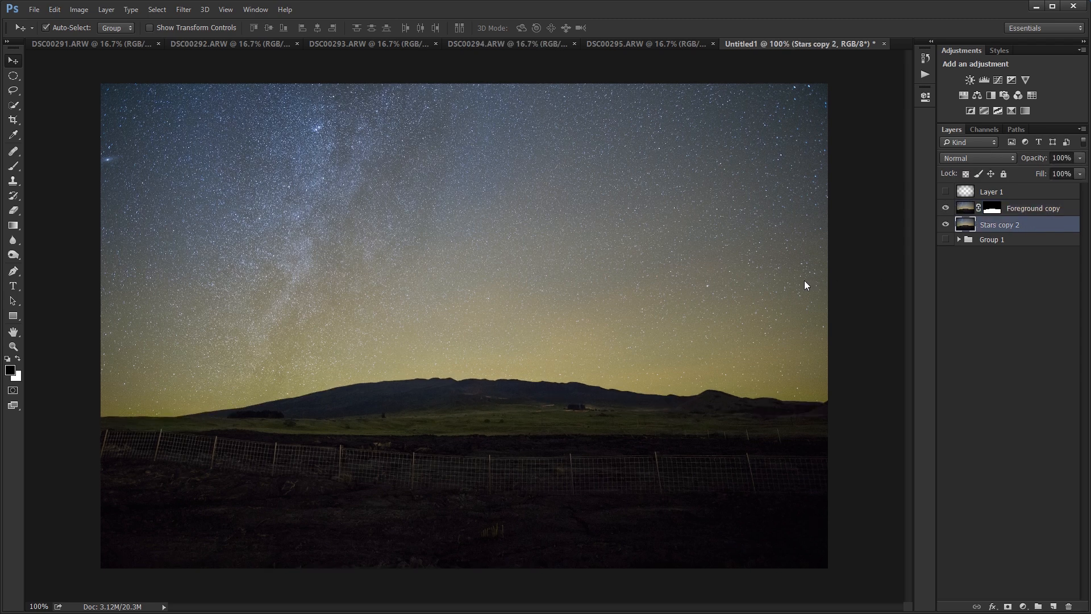
key(ctrl+alt+f)
drag(312, 201, 706, 271)
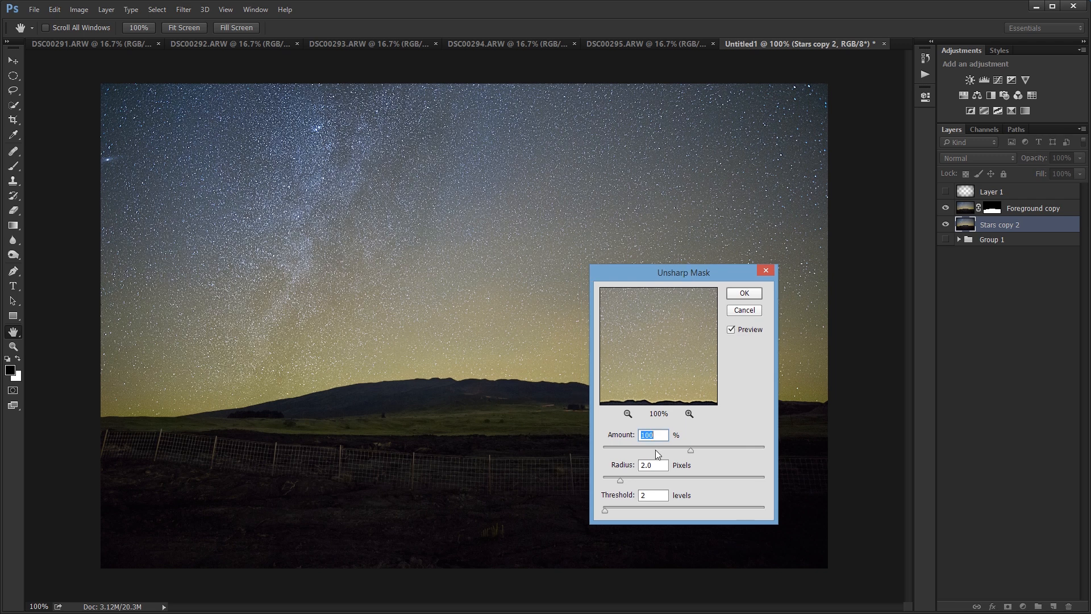
text(50)
key(Tab)
text(.5)
click(656, 495)
drag(613, 274, 591, 257)
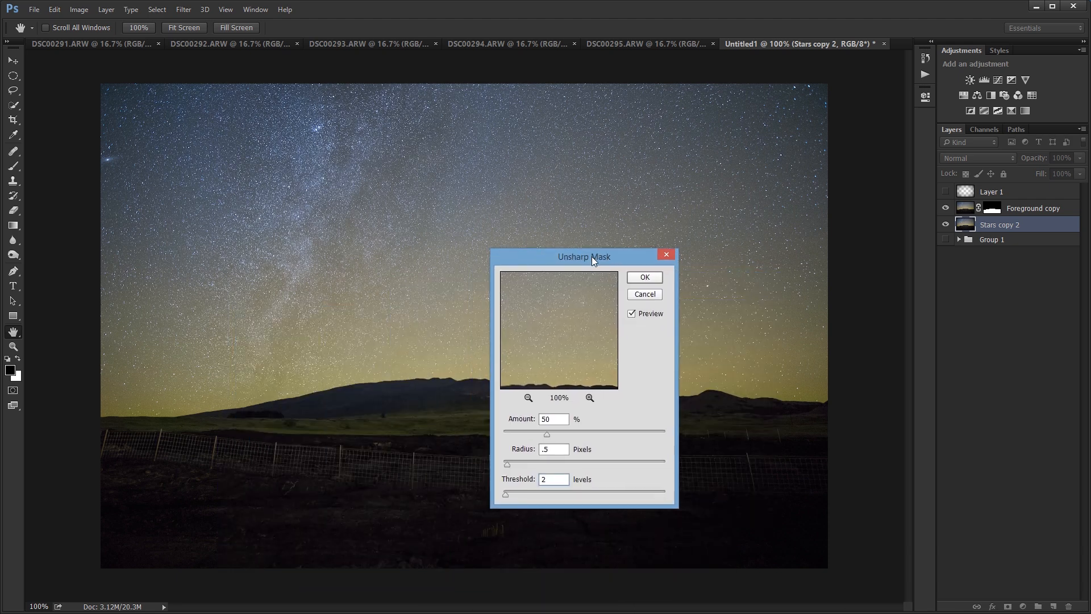
click(637, 279)
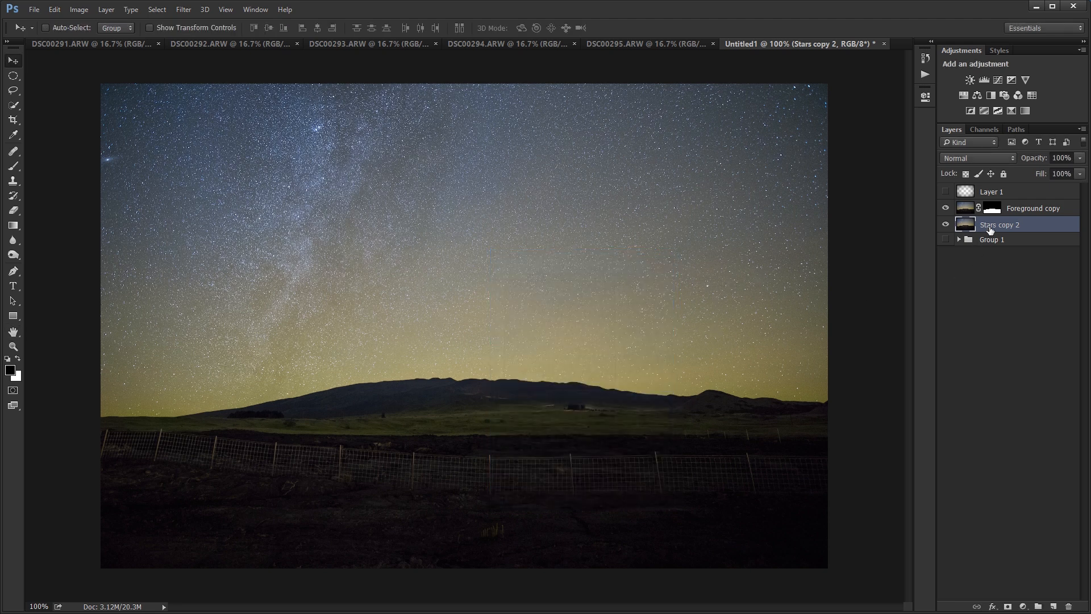
click(1023, 211)
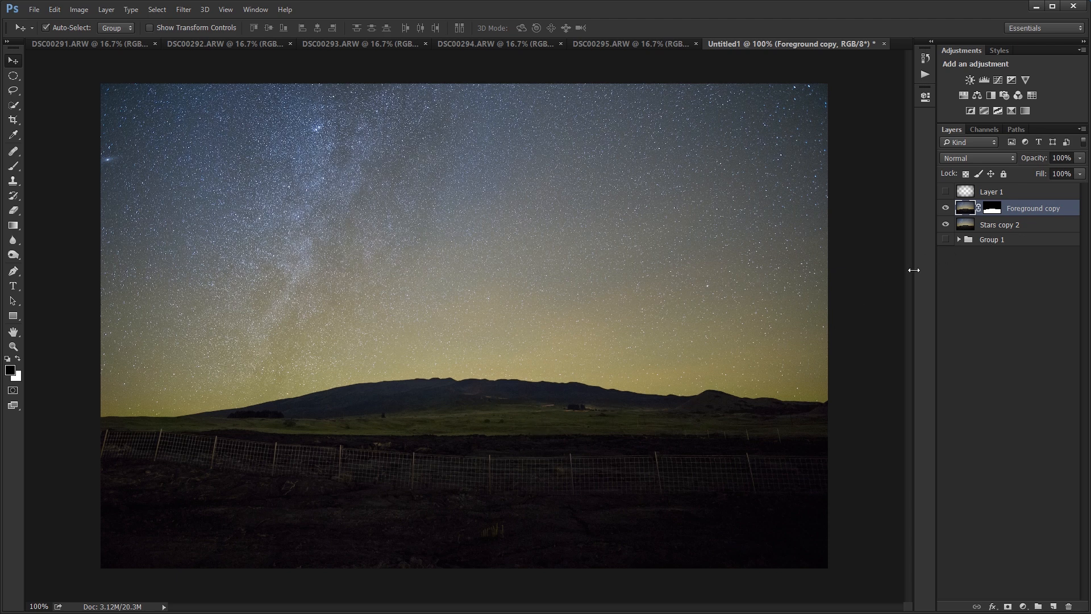
key(ctrl+alt+f)
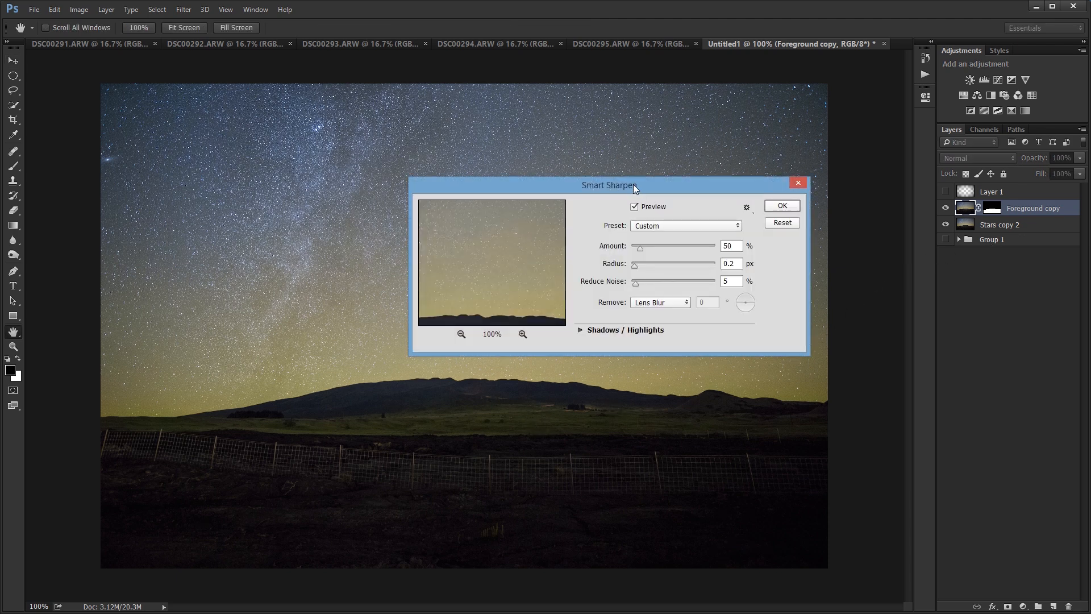
drag(633, 184, 651, 155)
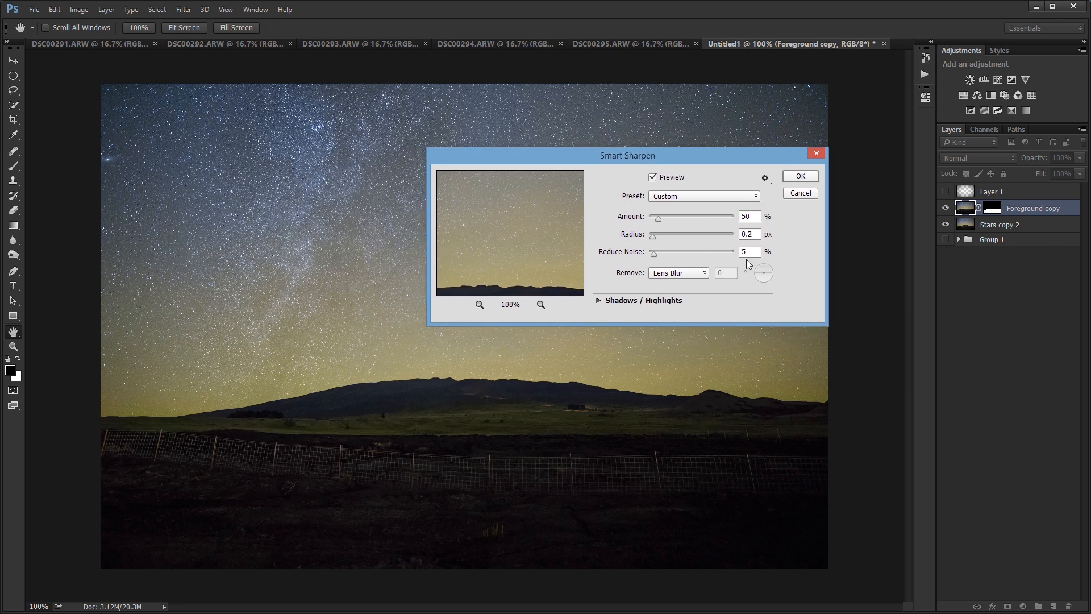
click(789, 194)
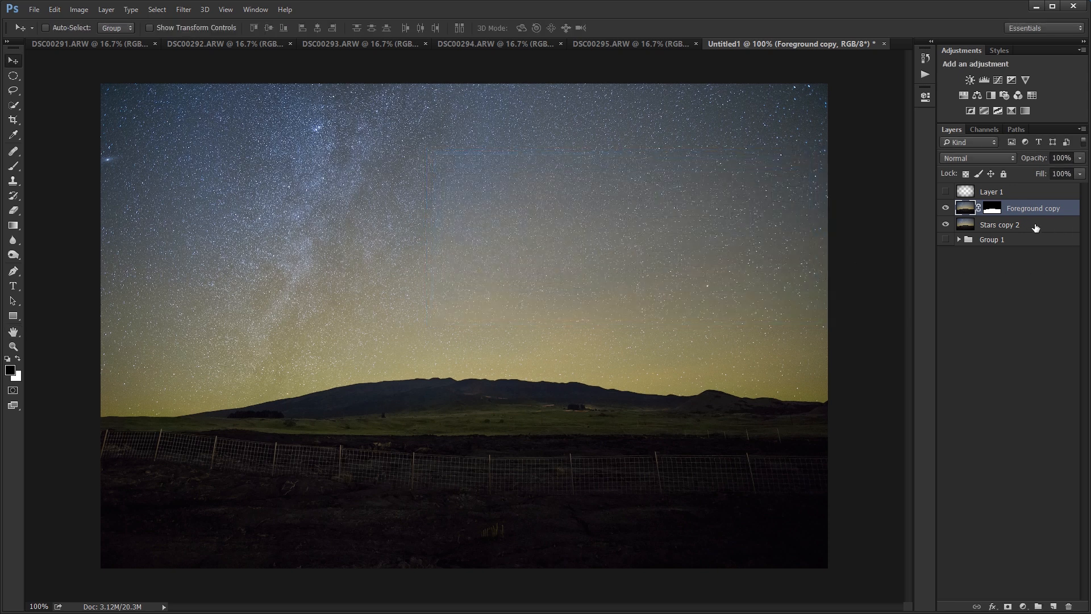
Step: Duplicate the Foreground copy and Stars copy 2 layers, merge the duplicates into one layer, and hide the two originals
click(1015, 241)
click(1009, 226)
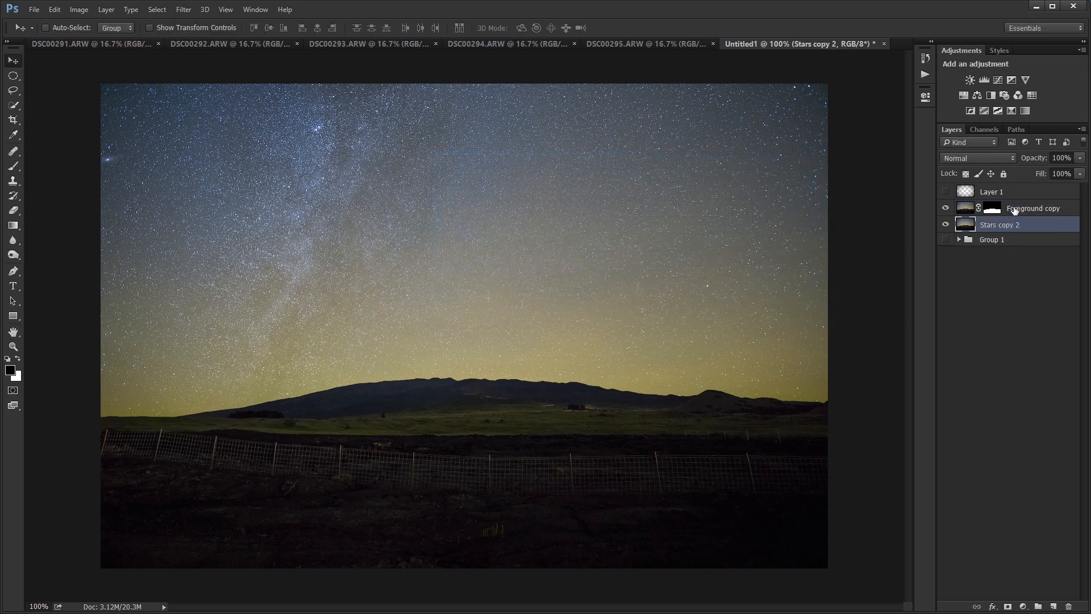
shift+click(1015, 209)
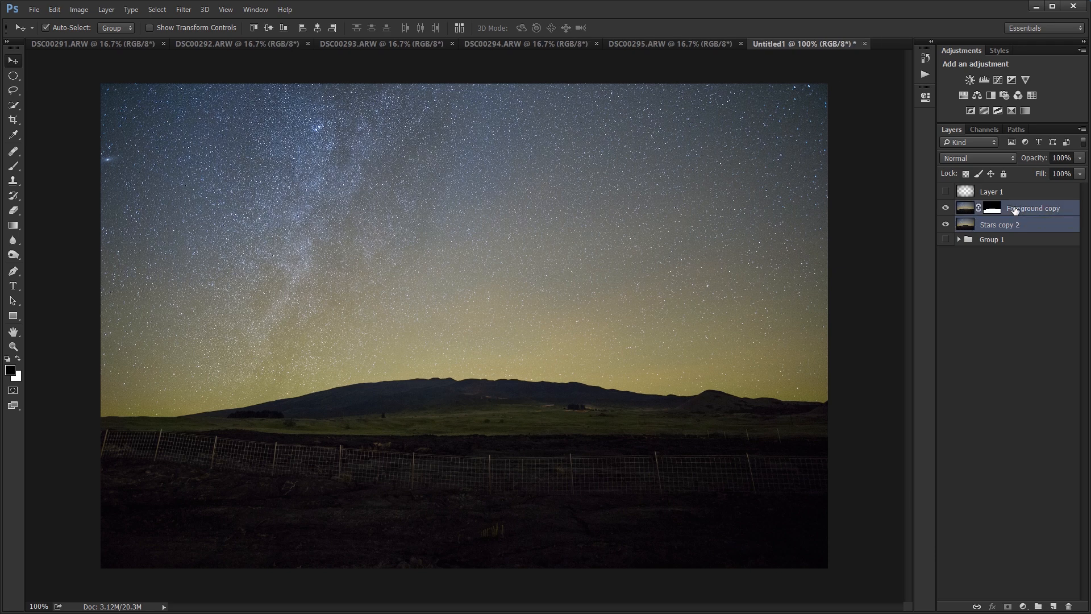
key(ctrl+j)
key(ctrl+e)
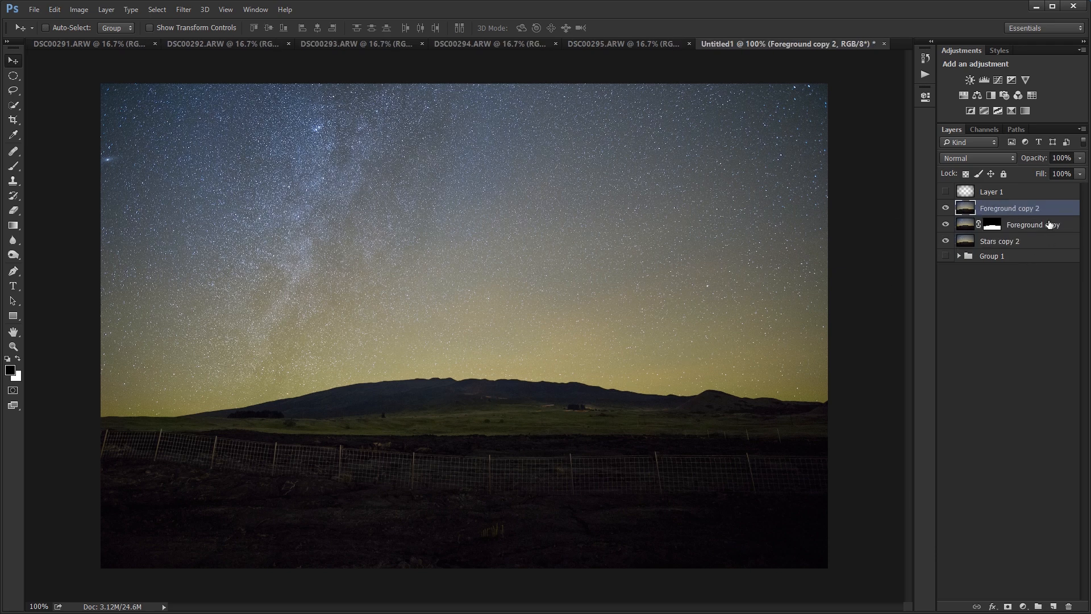
click(946, 224)
click(947, 240)
Step: Apply Smart Sharpen to the merged layer with amount 50%, radius 0.2 px, noise reduction 5% and Lens Blur removal
key(ctrl+alt+f)
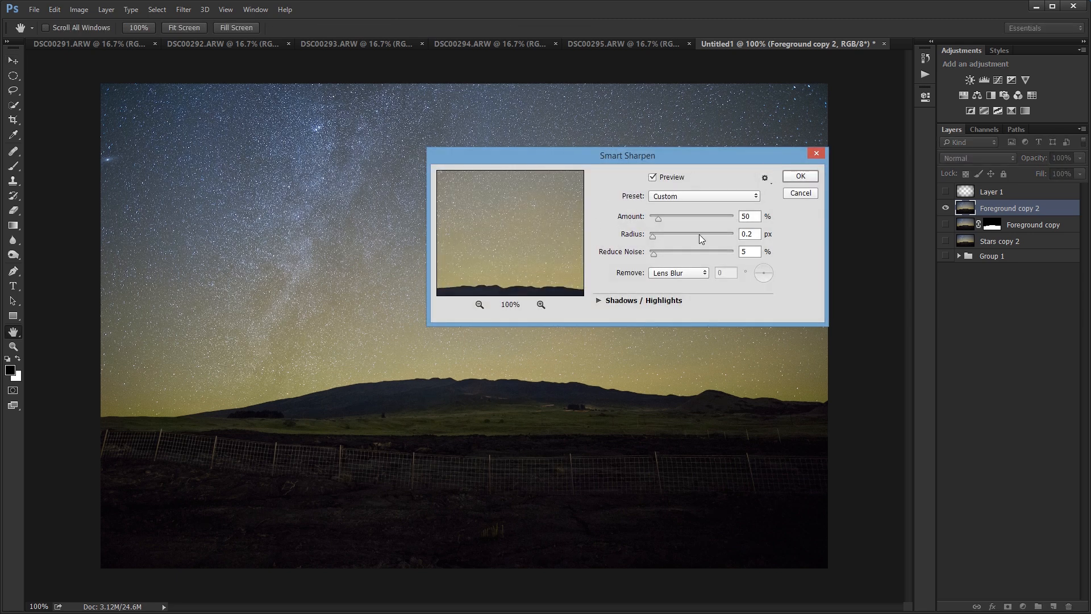
click(800, 177)
key(v)
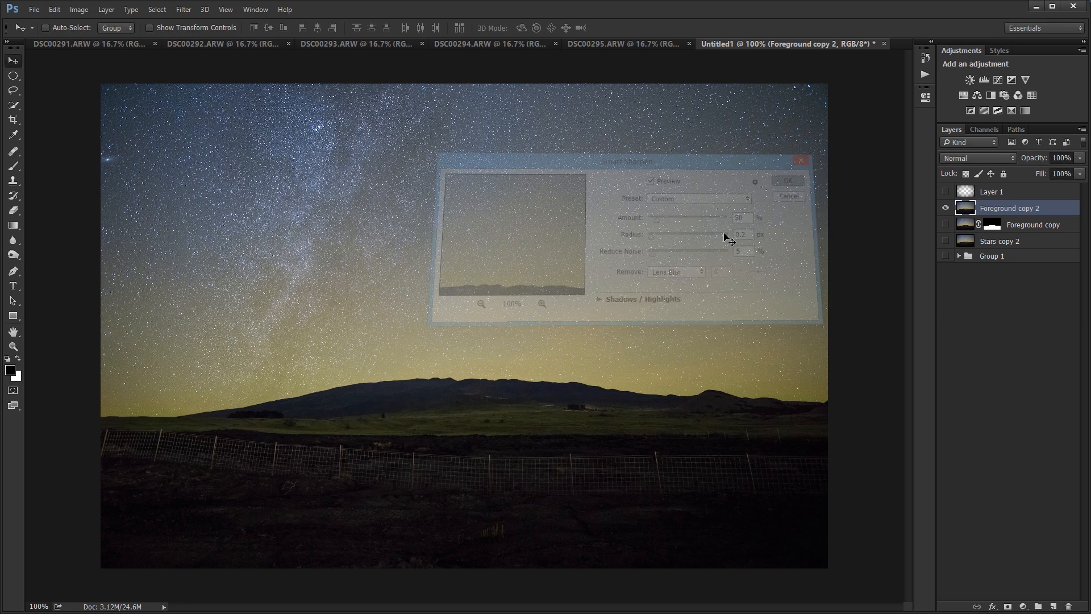